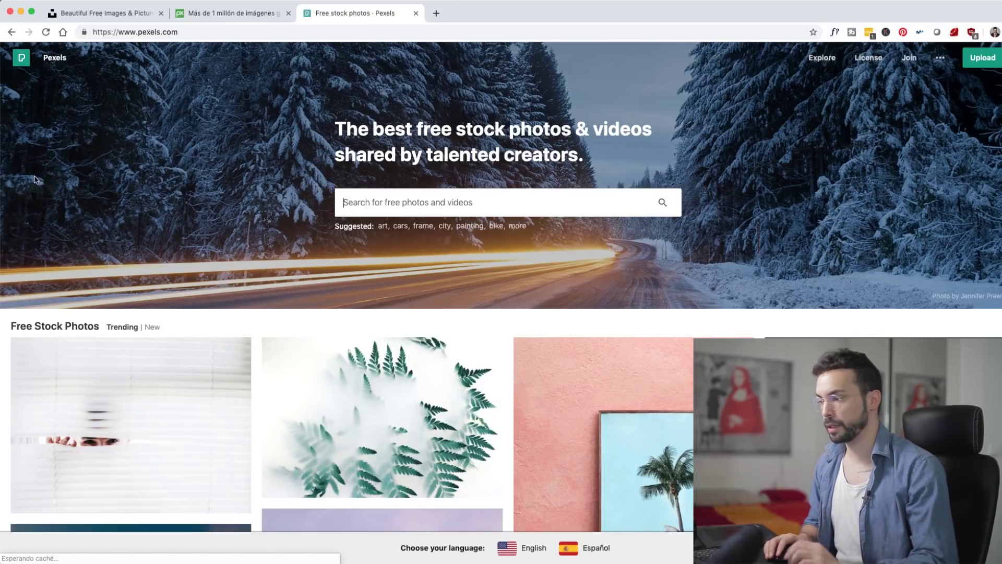
Browse the Pexels home page, and search Unsplash for "car" photos.
scroll(40, 181, "down", 15)
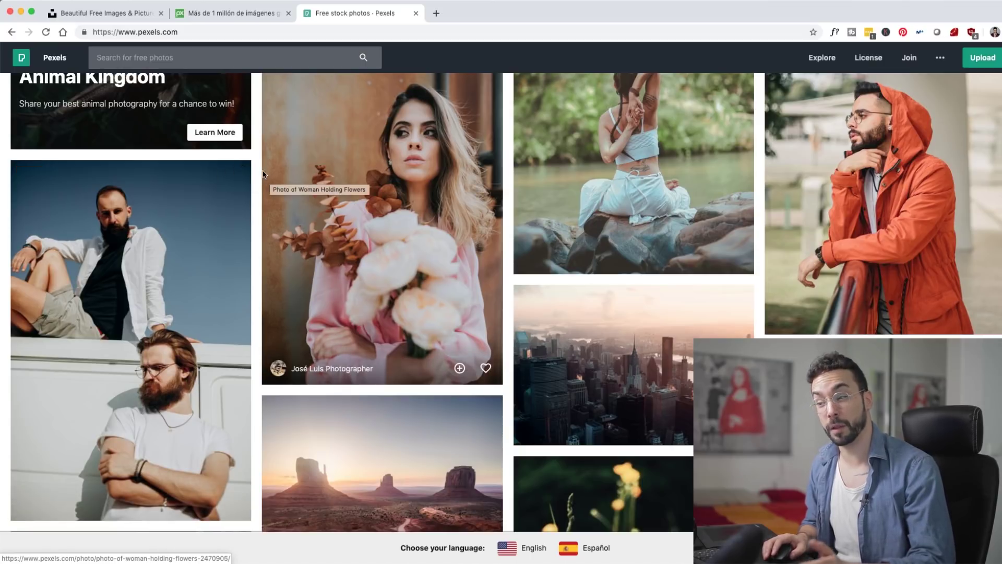
scroll(263, 174, "up", 15)
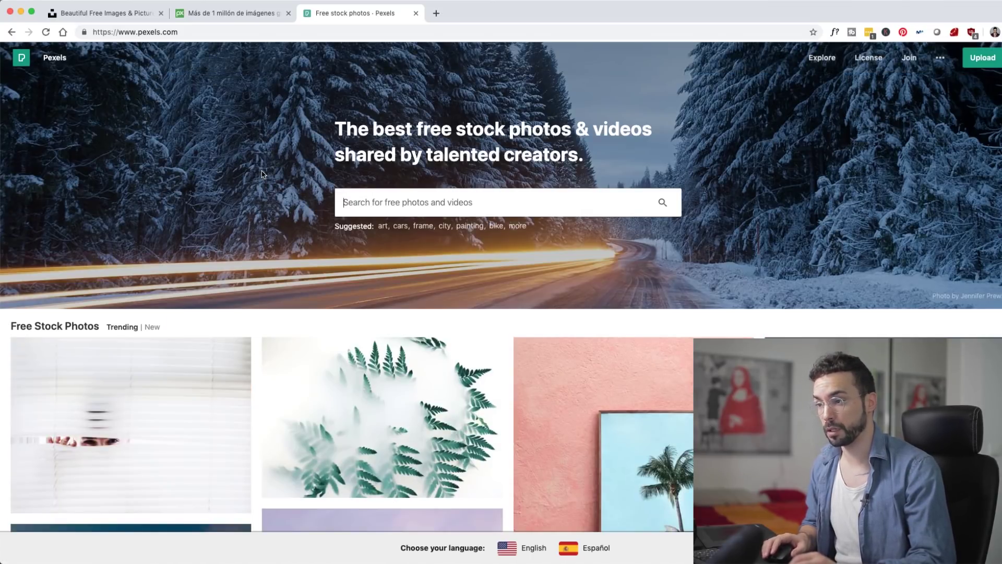
key("super+1")
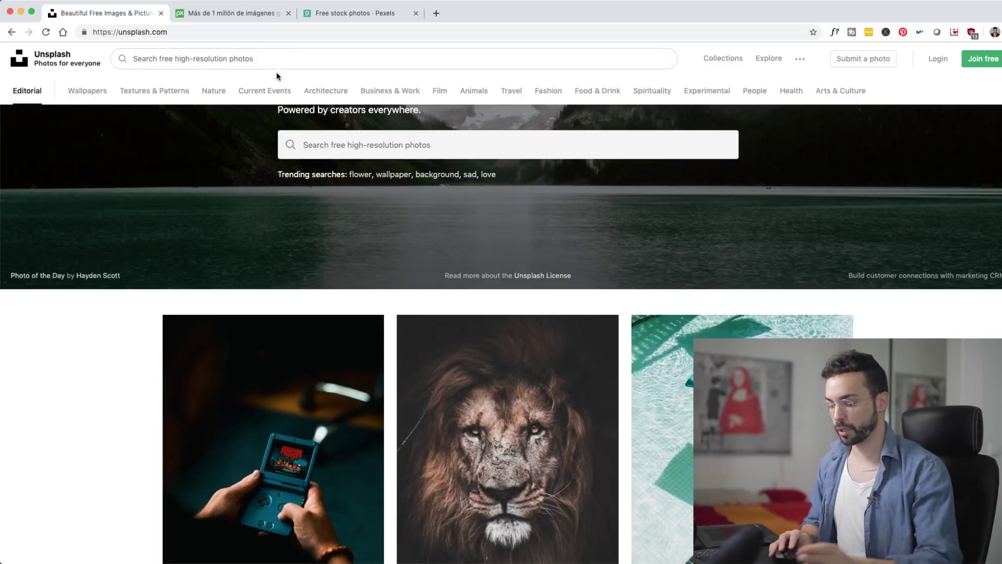
type("car")
key("Return")
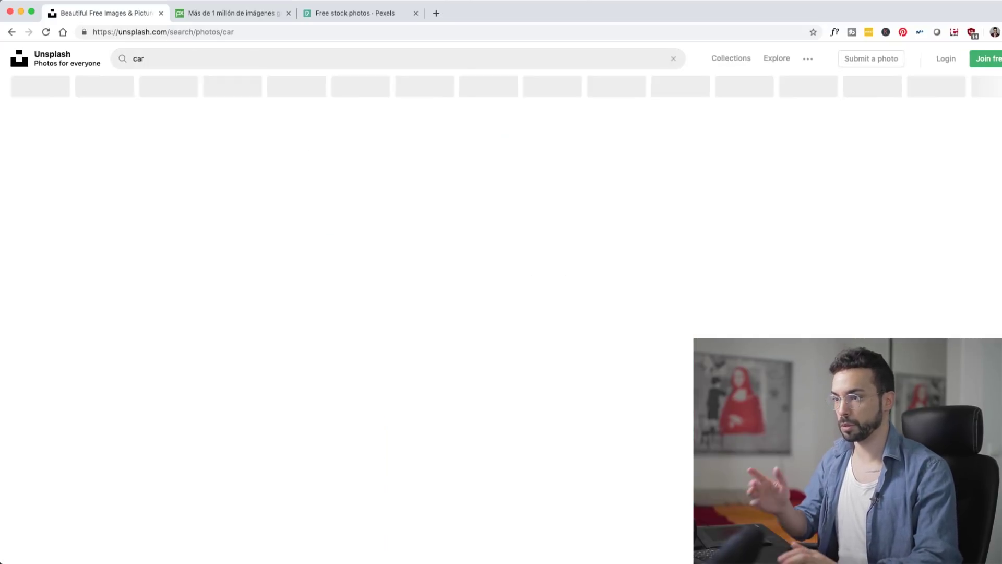
scroll(414, 271, "down", 20)
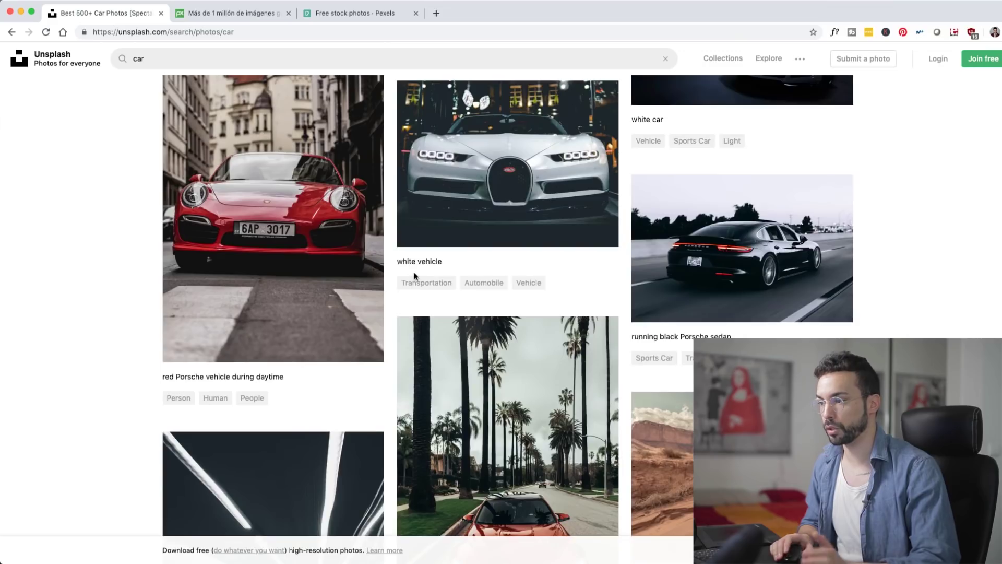
scroll(414, 273, "up", 20)
Search Pixabay for "car" images and look over the results.
key("super+2")
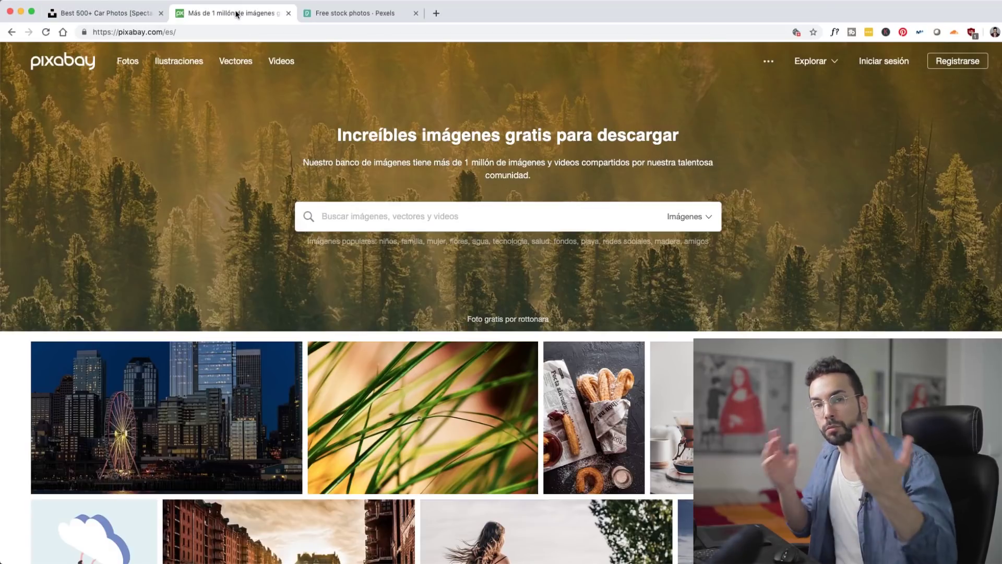
type("car")
key("Return")
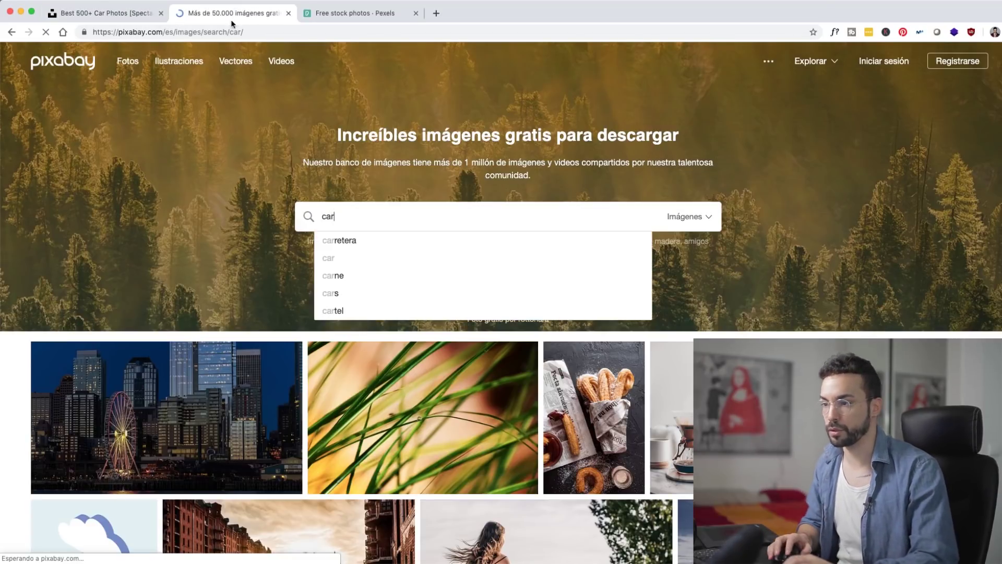
scroll(441, 188, "down", 3)
scroll(440, 188, "up", 3)
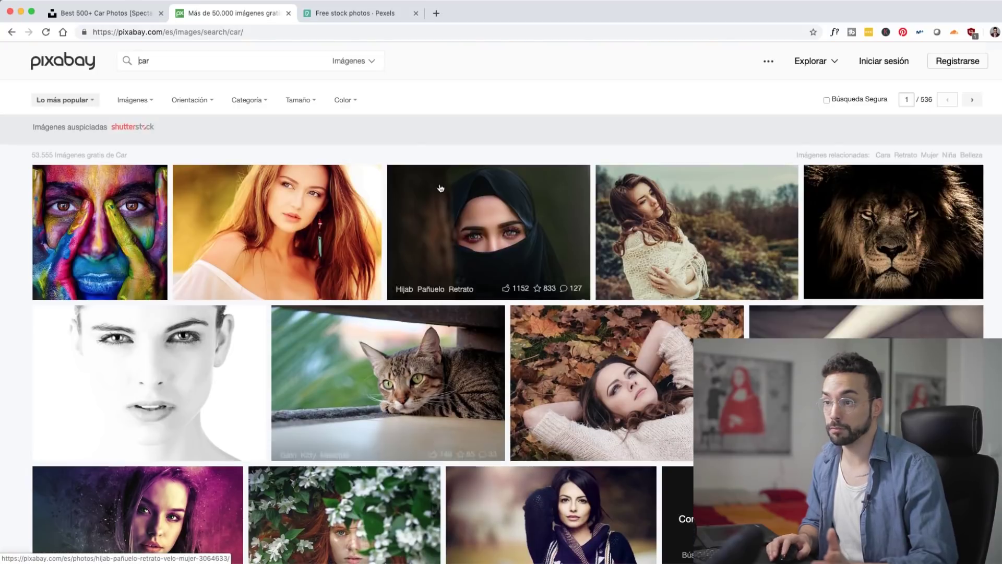
Search Pexels for "car" photos from its home page.
left_click(333, 21)
left_click(394, 206)
type("car")
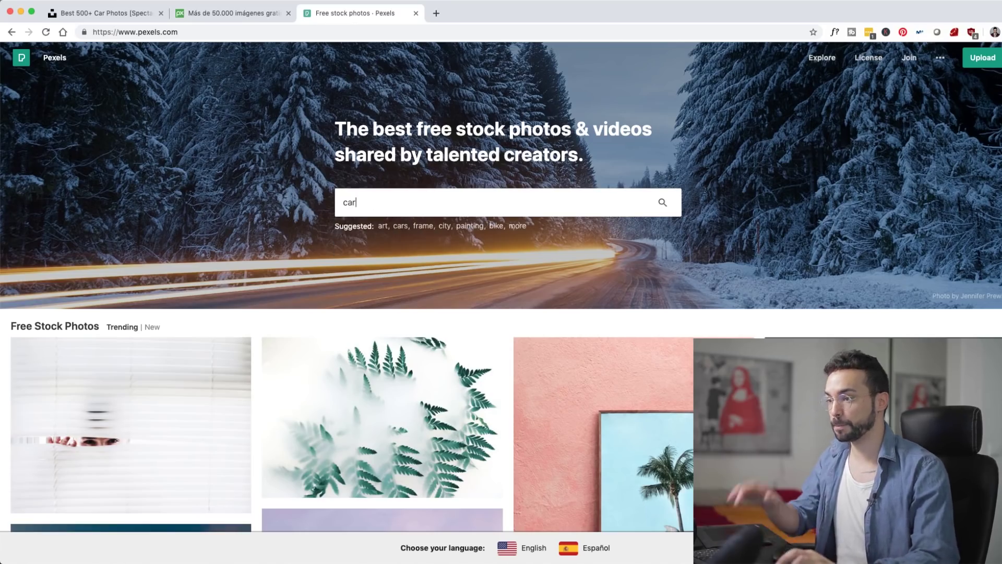
key("Return")
Download the red Audi coupe photo from the Unsplash results as a JPEG into the PSvsAP folder.
key("super+1")
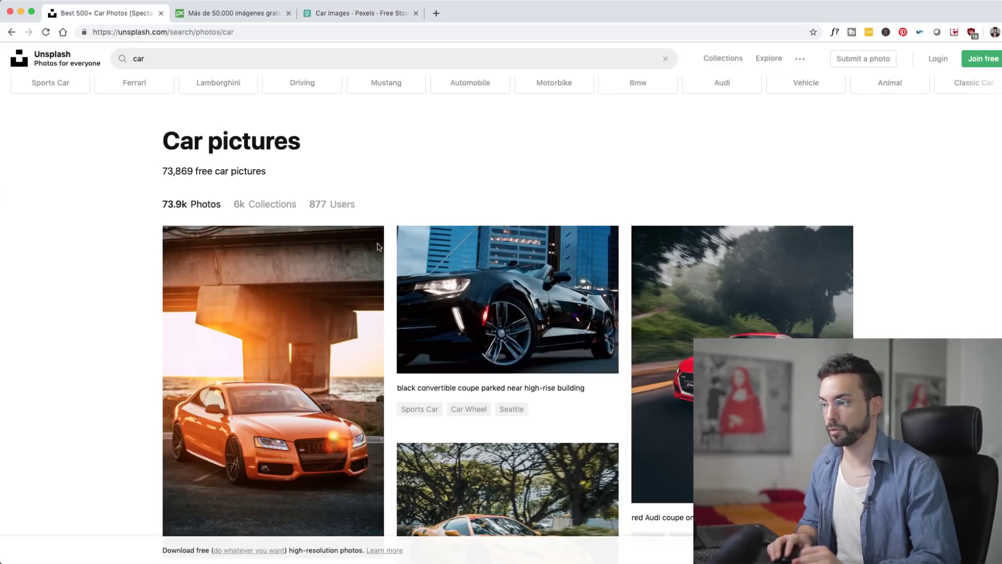
left_click(759, 319)
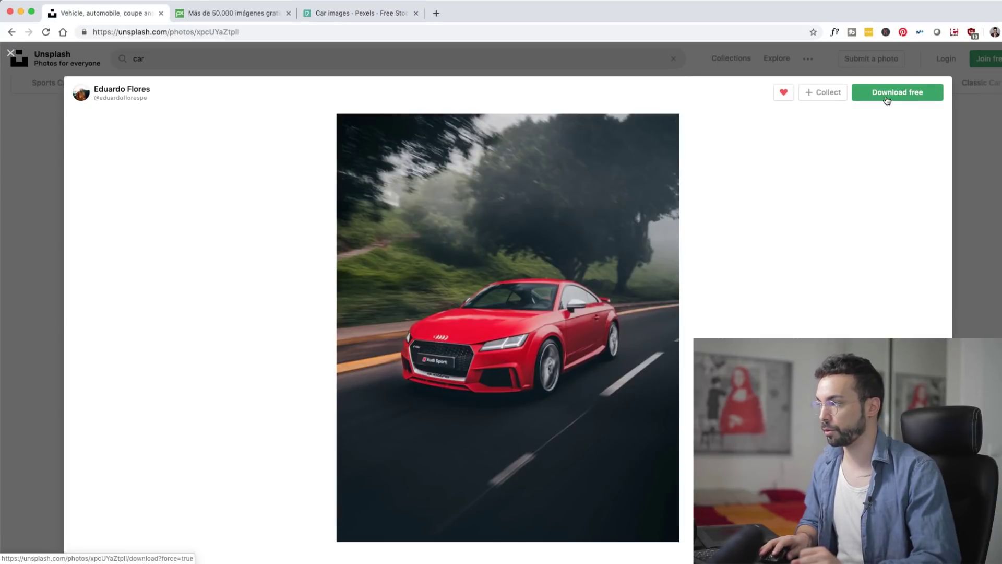
left_click(890, 94)
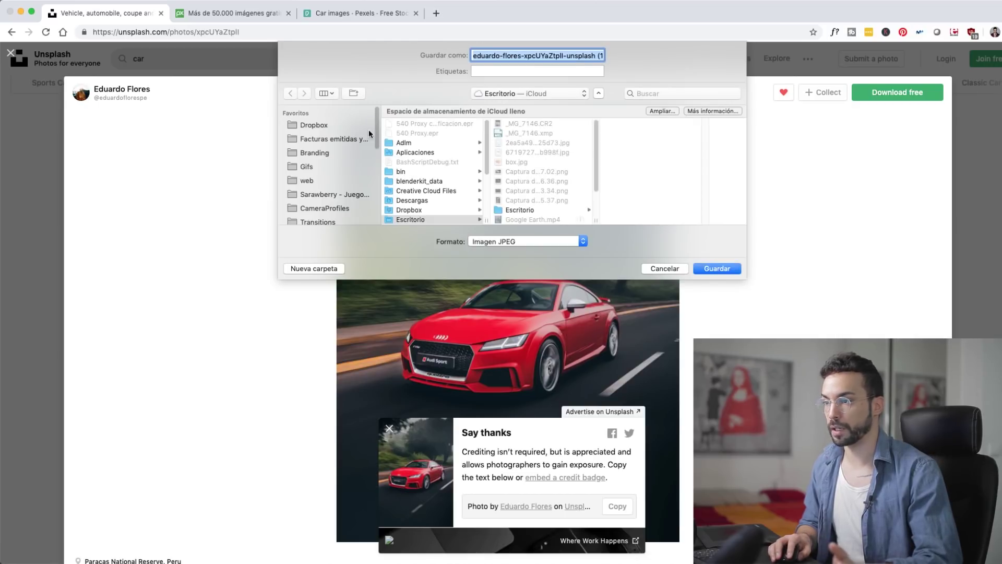
left_click(528, 220)
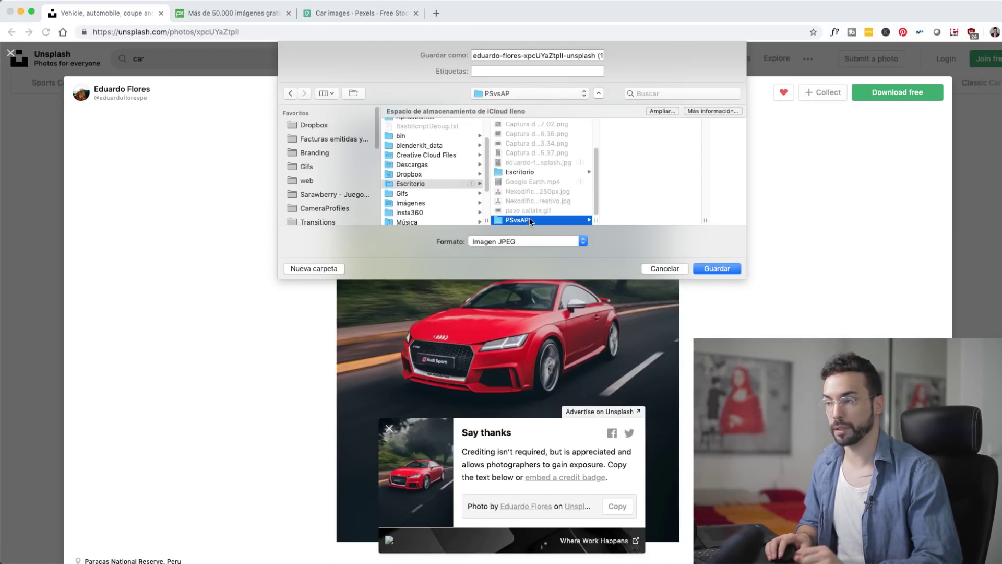
key("Return")
Place the downloaded car photo into the blank Photoshop document, filling the canvas.
left_click_drag(47, 552, 644, 295)
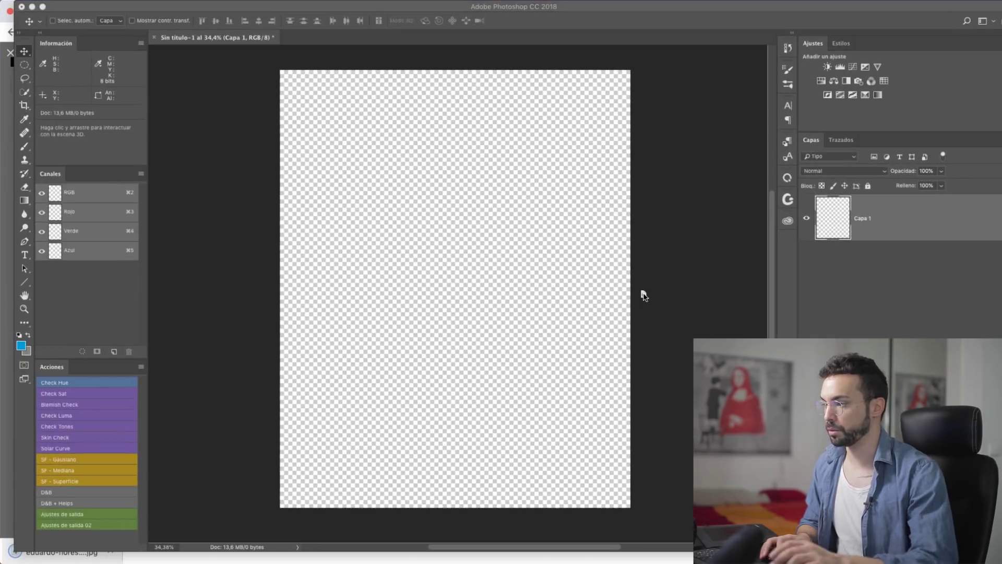
left_click_drag(545, 295, 493, 293)
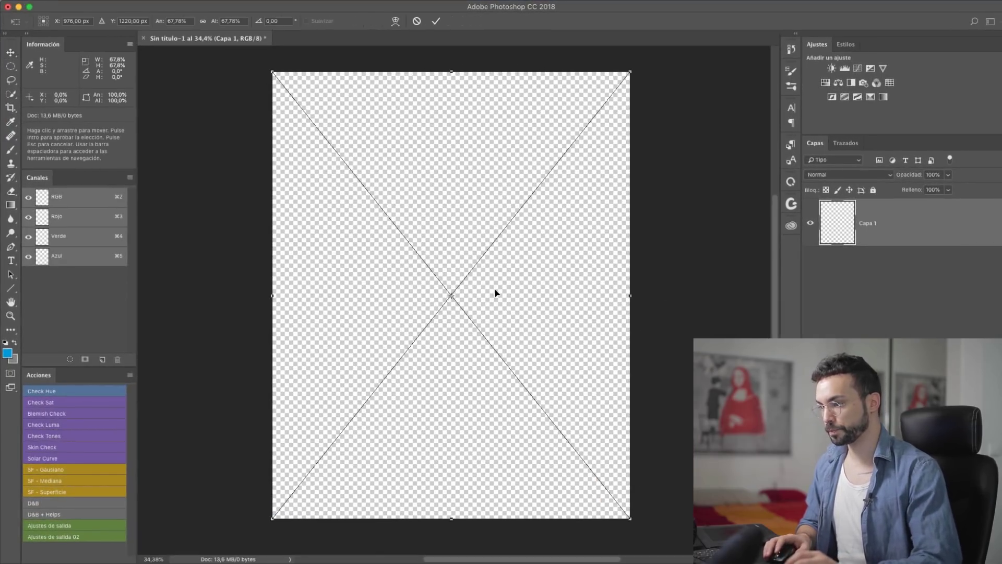
key("Return")
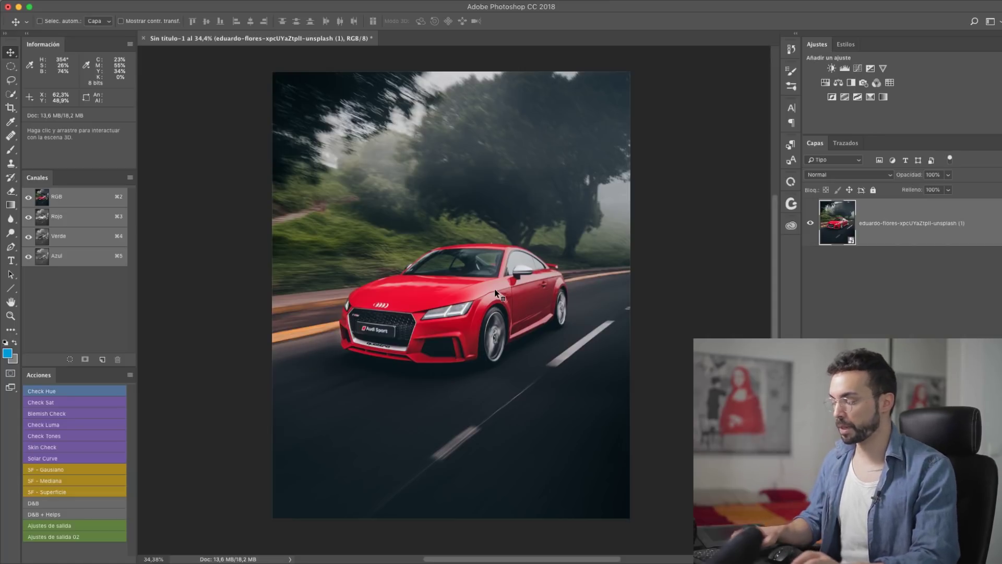
Switch to Affinity Photo and search its built-in stock library for "car" on Unsplash.
key("super+Tab")
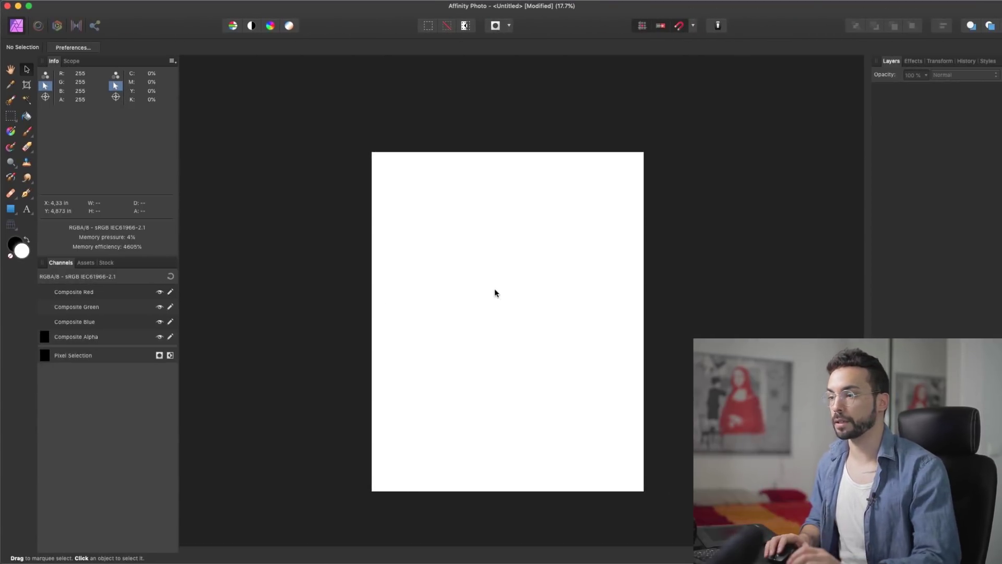
left_click(107, 262)
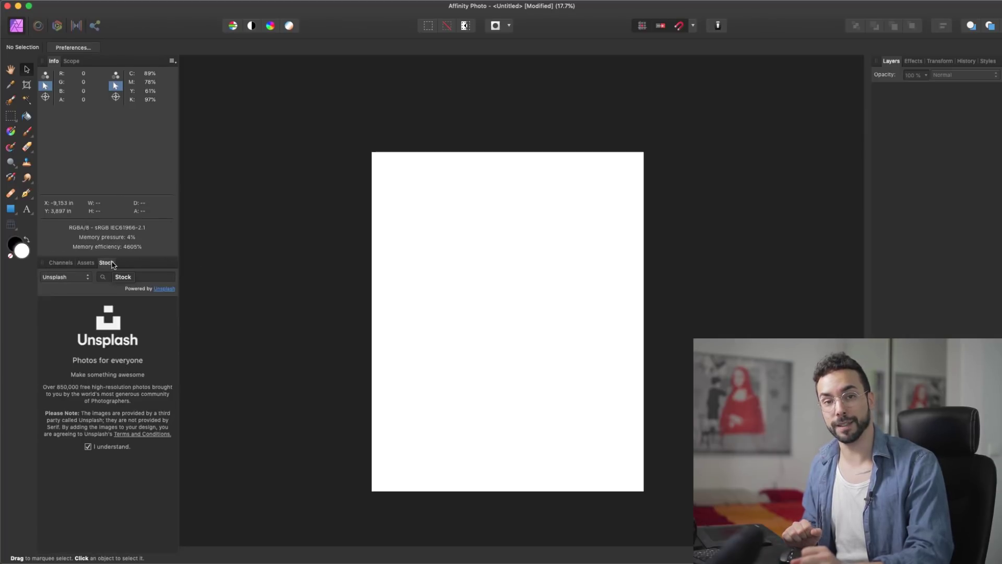
left_click(63, 277)
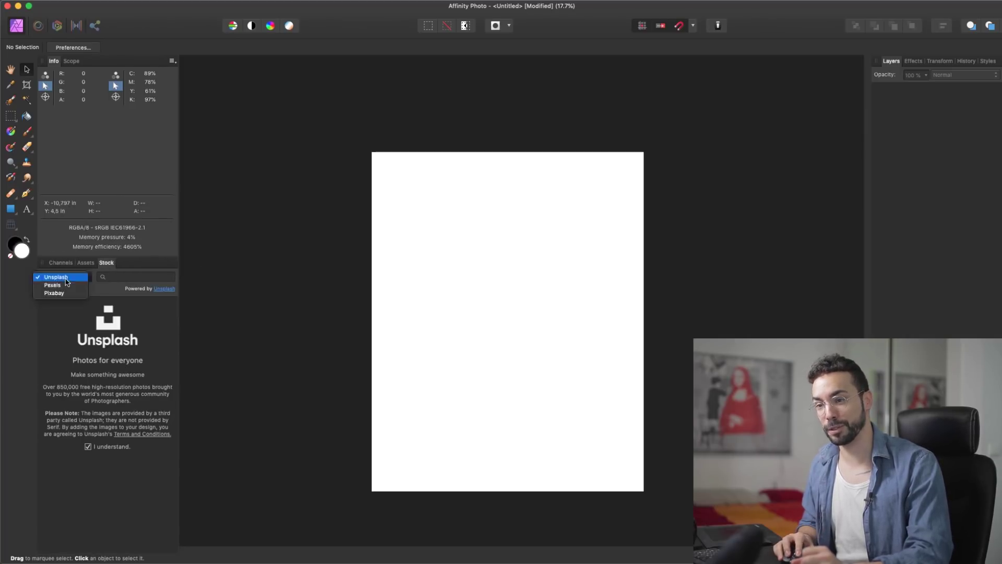
left_click(55, 277)
left_click(131, 280)
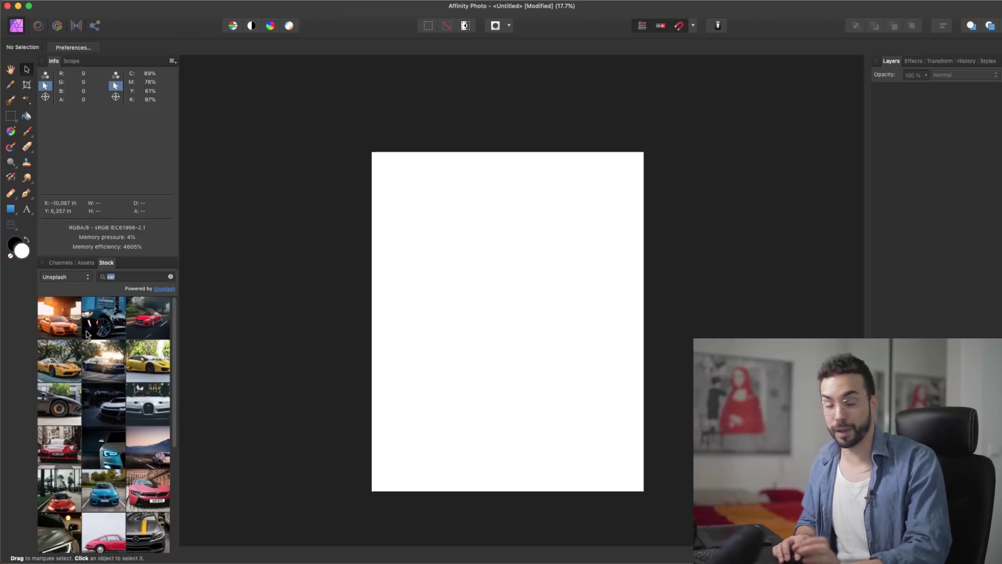
Compare the "car" stock results from Pexels and Pixabay, and return the source to Unsplash.
left_click(88, 282)
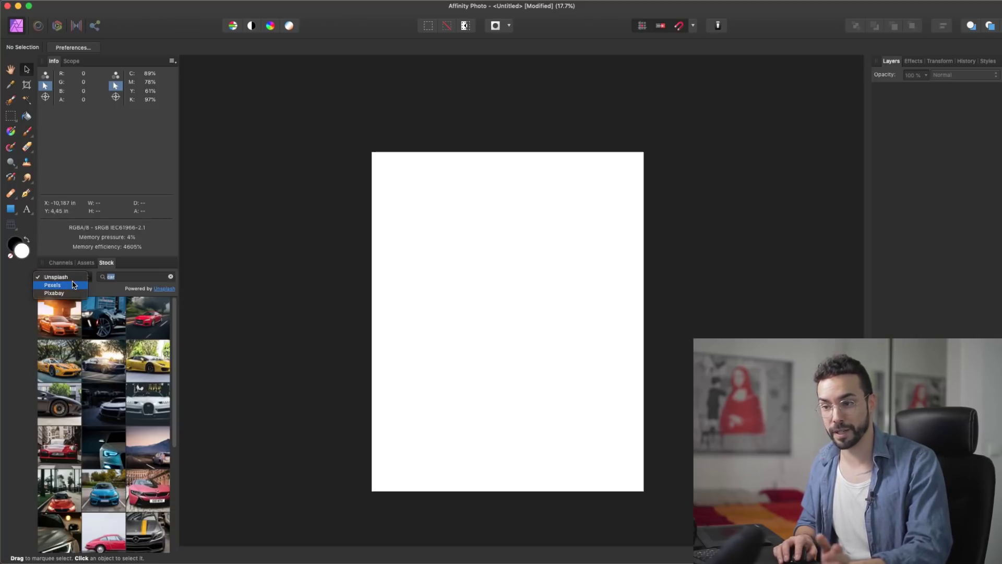
left_click(72, 285)
left_click(72, 277)
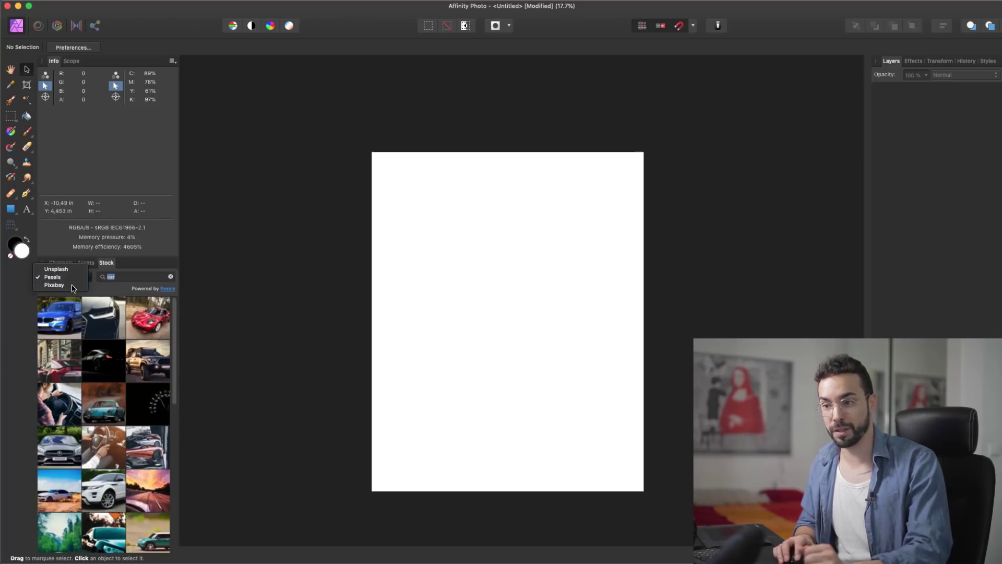
left_click(72, 285)
left_click(74, 278)
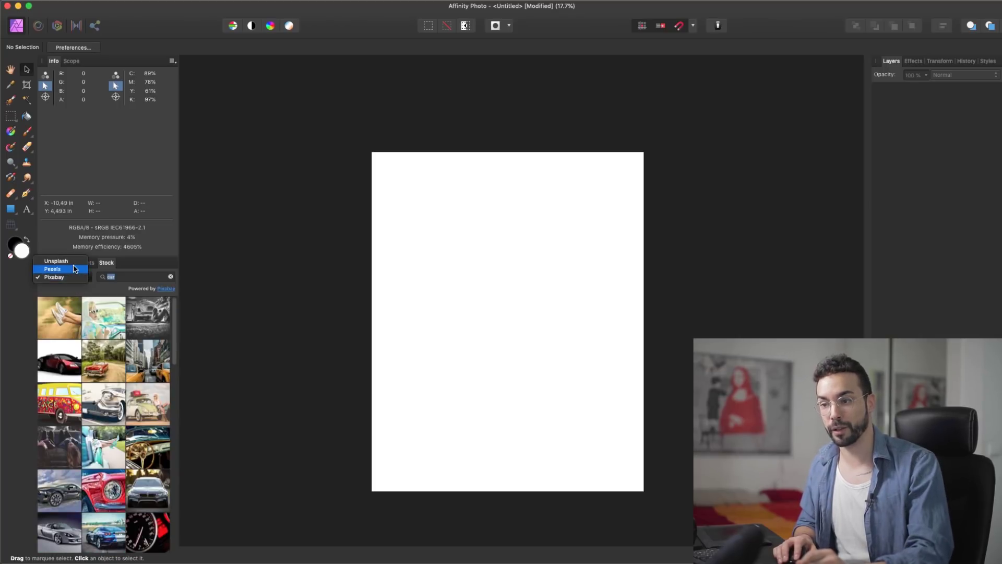
left_click(75, 261)
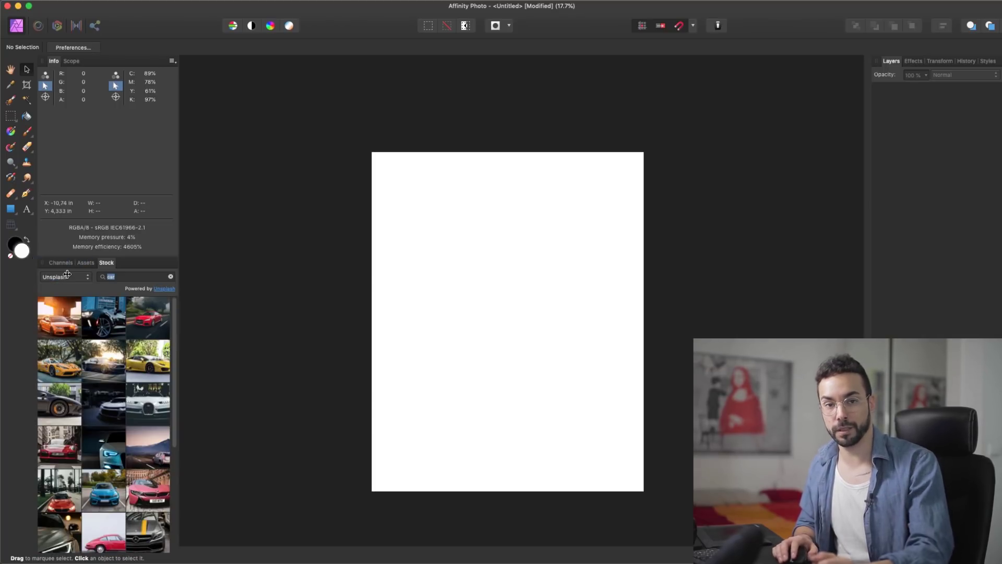
Place the red Audi stock photo onto the blank Affinity Photo canvas and deselect it.
left_click_drag(140, 313, 487, 321)
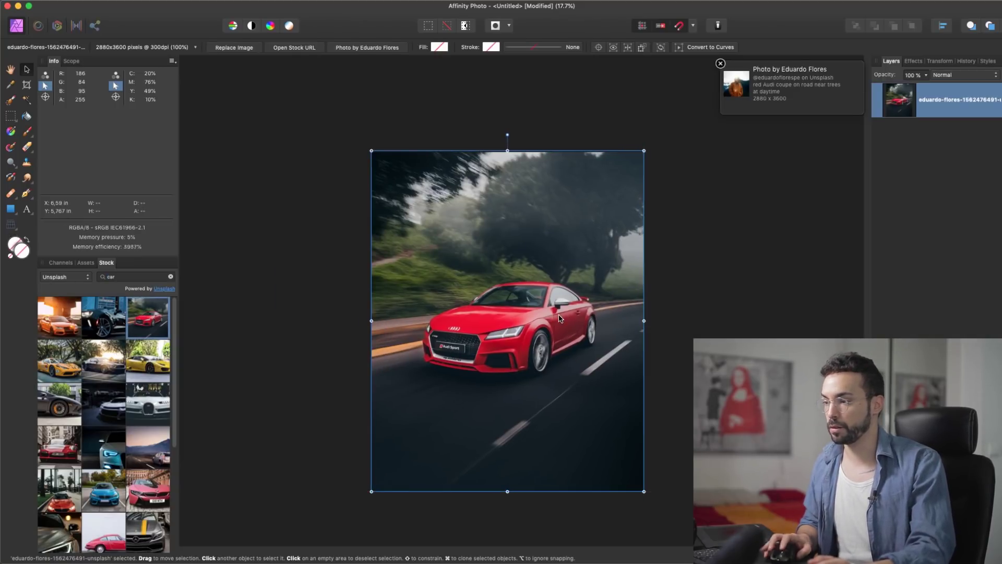
left_click(726, 319)
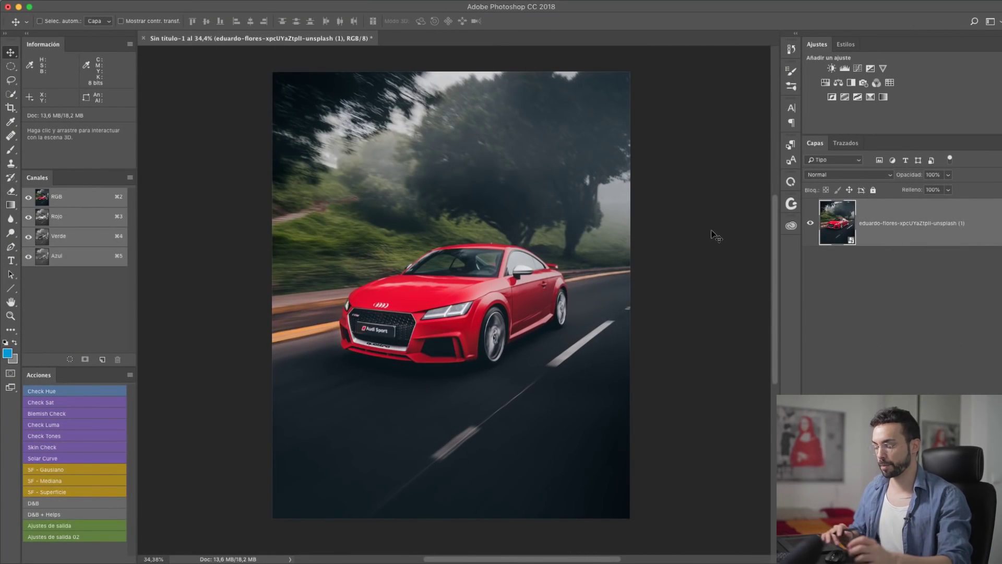
In the Photoshop document, duplicate the car photo layer twice and select the middle copy.
key("super+j")
key("super+j")
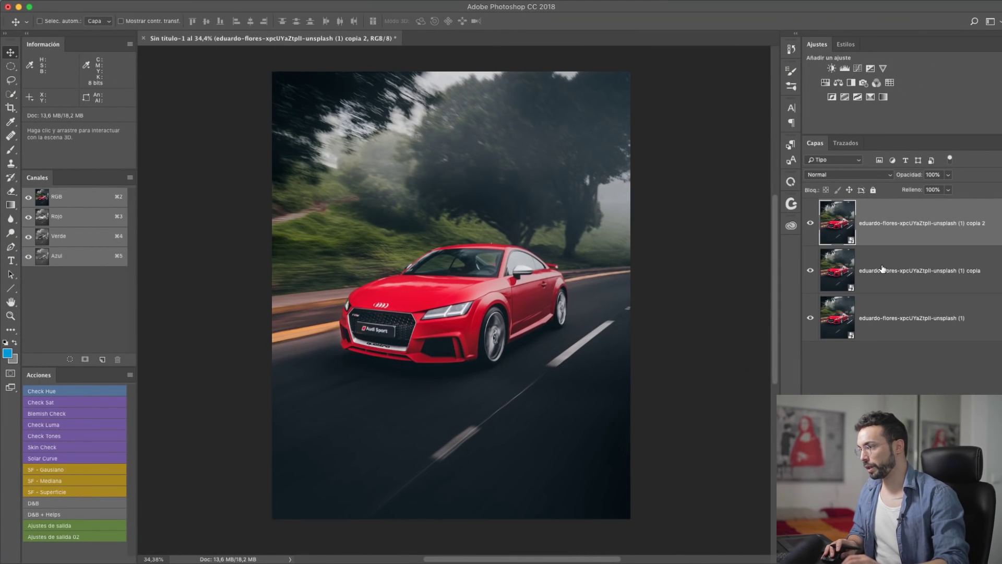
left_click(886, 266)
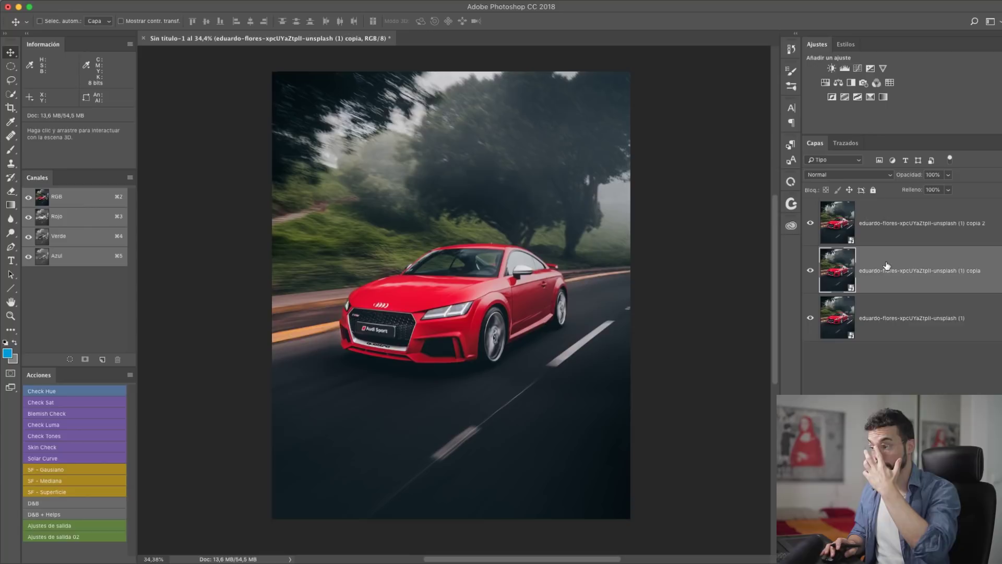
left_click(899, 241)
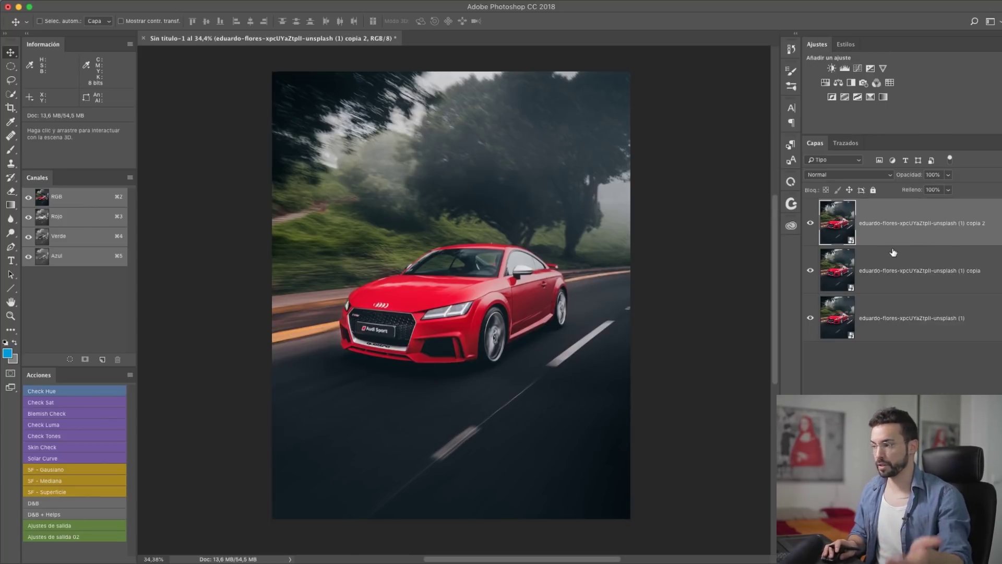
left_click(894, 256)
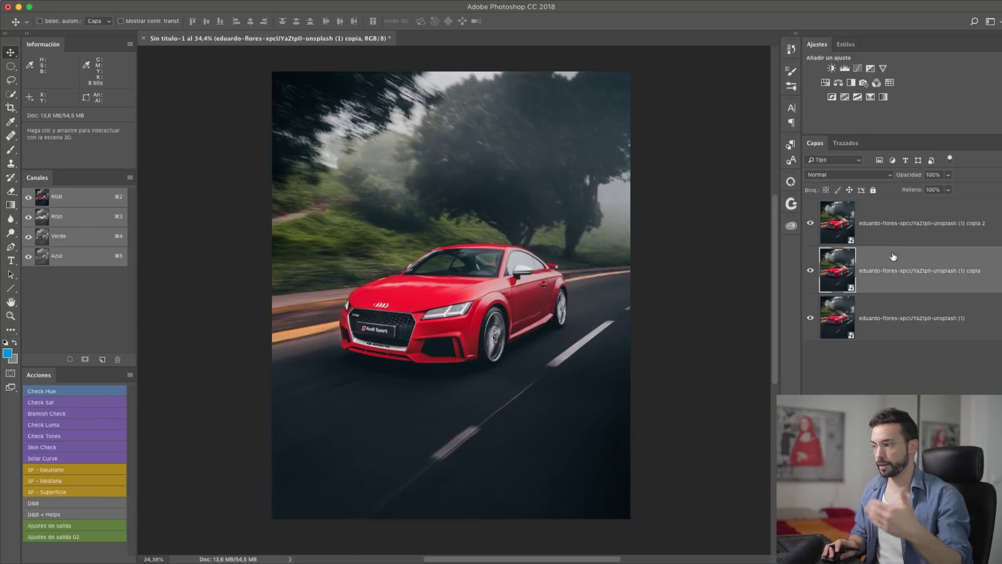
Mask the top car copy with a wide elliptical selection around the car.
left_click(886, 225)
key("m")
left_click_drag(215, 217, 725, 398)
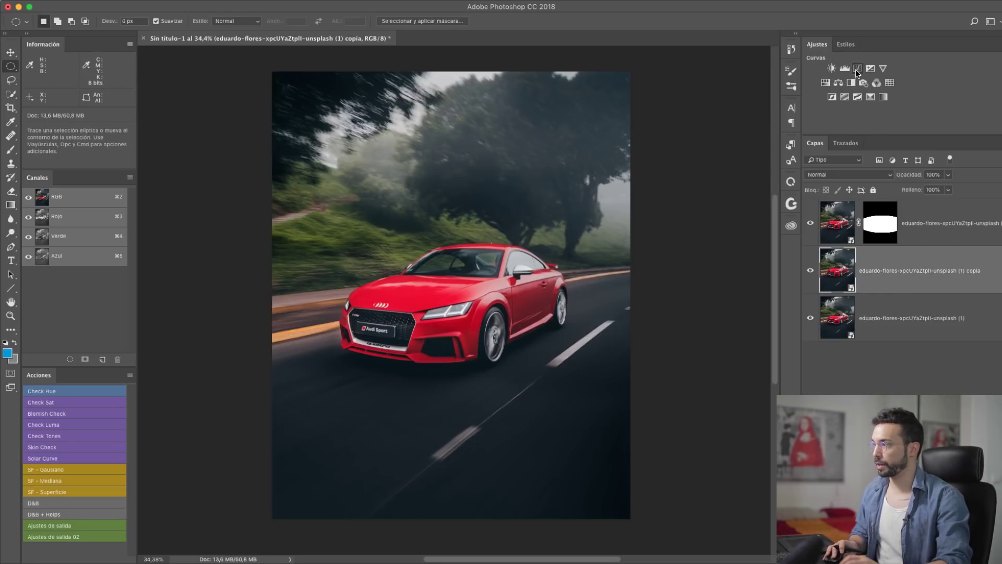
Darken the layers beneath the masked copy with a Curves adjustment, mapping input 128 to output 63.
left_click(857, 69)
left_click_drag(678, 177, 683, 198)
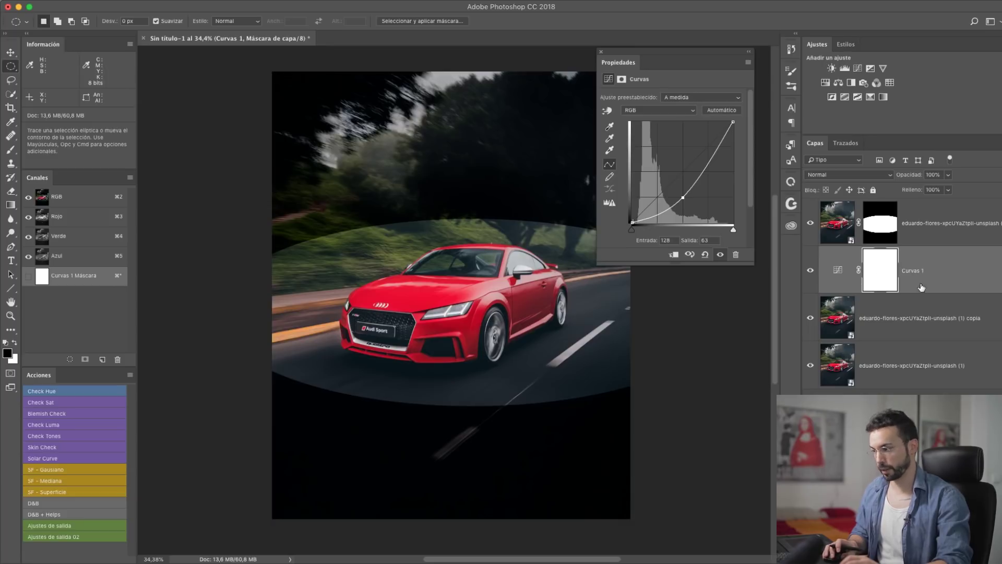
Feather the top copy's elliptical layer mask to 94.7 px.
left_click(921, 242)
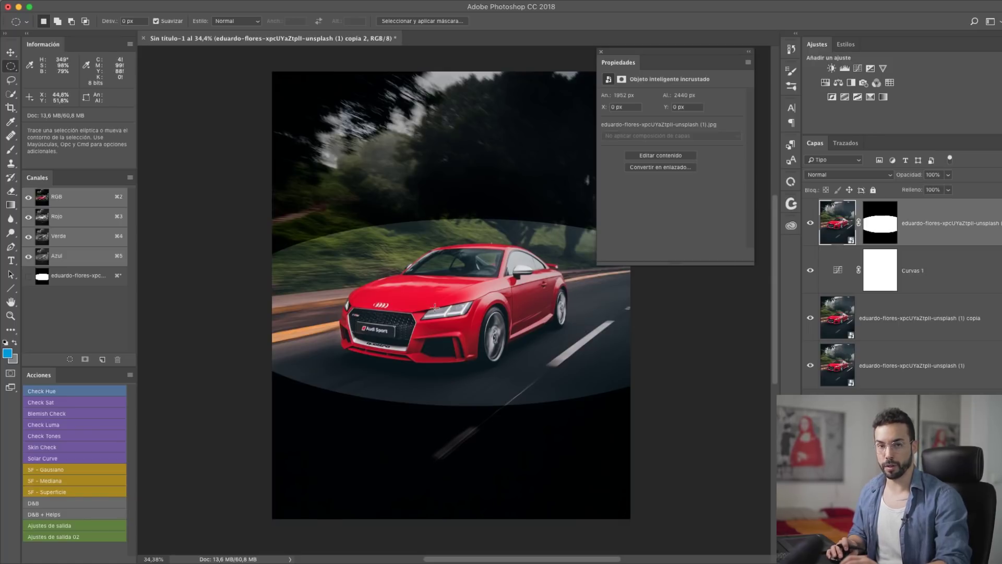
left_click(838, 270)
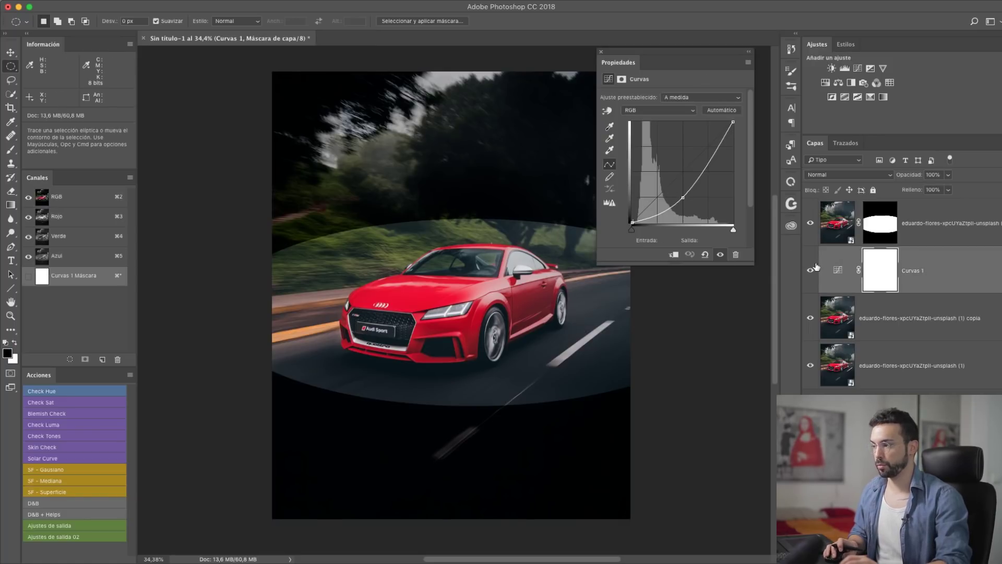
left_click(880, 223)
left_click_drag(664, 171, 688, 175)
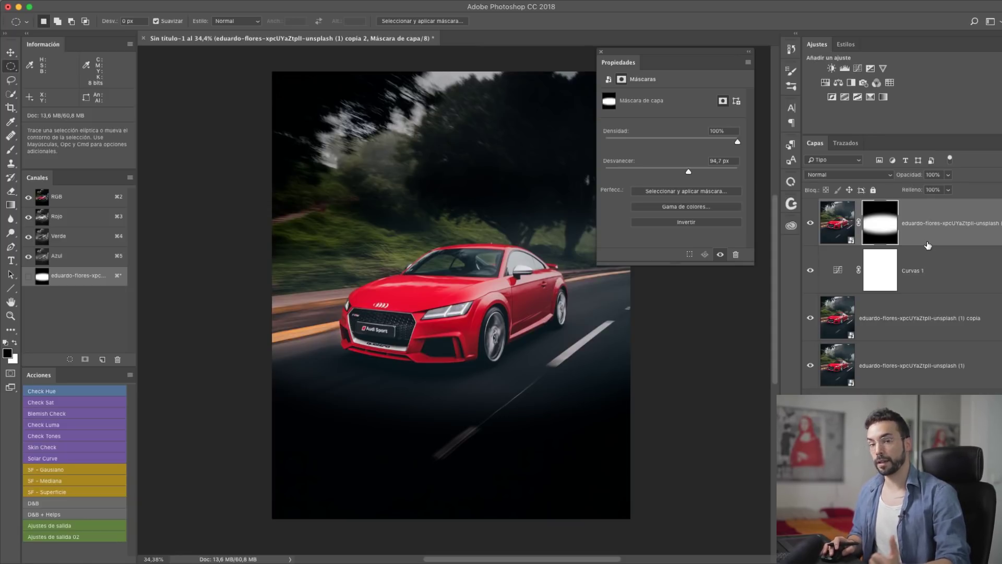
Create a blue-filled circle on a new layer, about 65.5% of the canvas width and 52.4% of its height.
left_click_drag(306, 147, 539, 418)
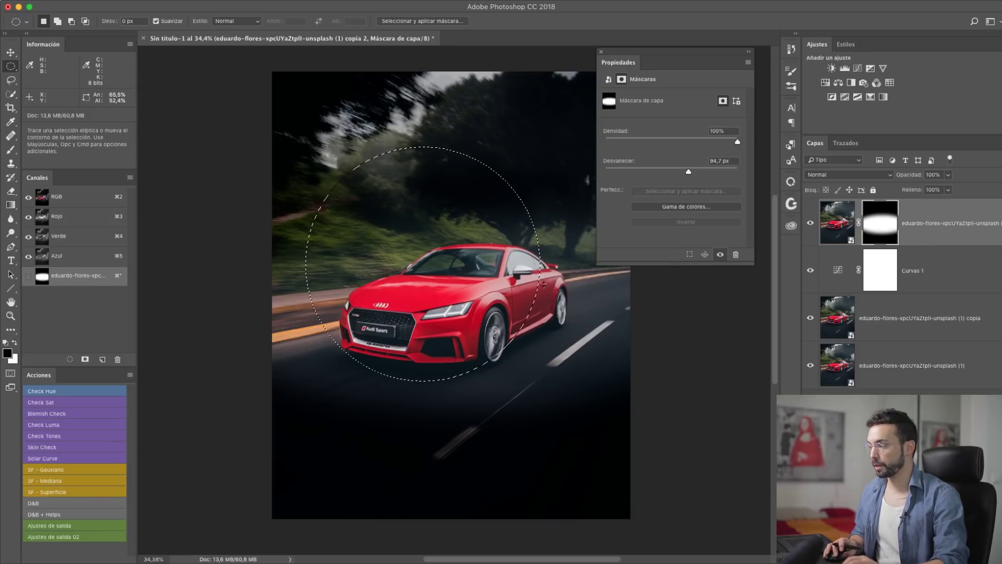
key("super+shift+alt+n")
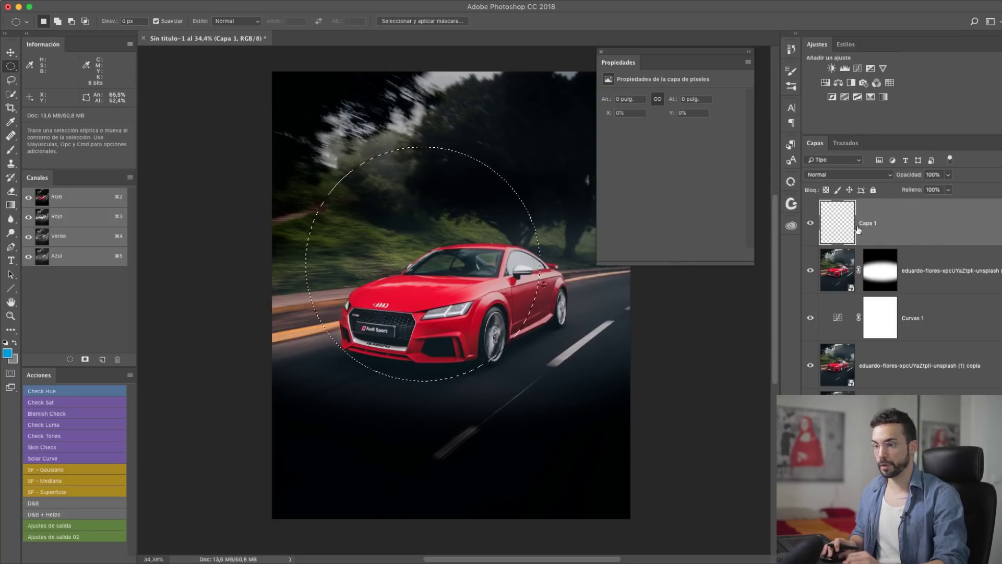
key("alt+BackSpace")
key("super+d")
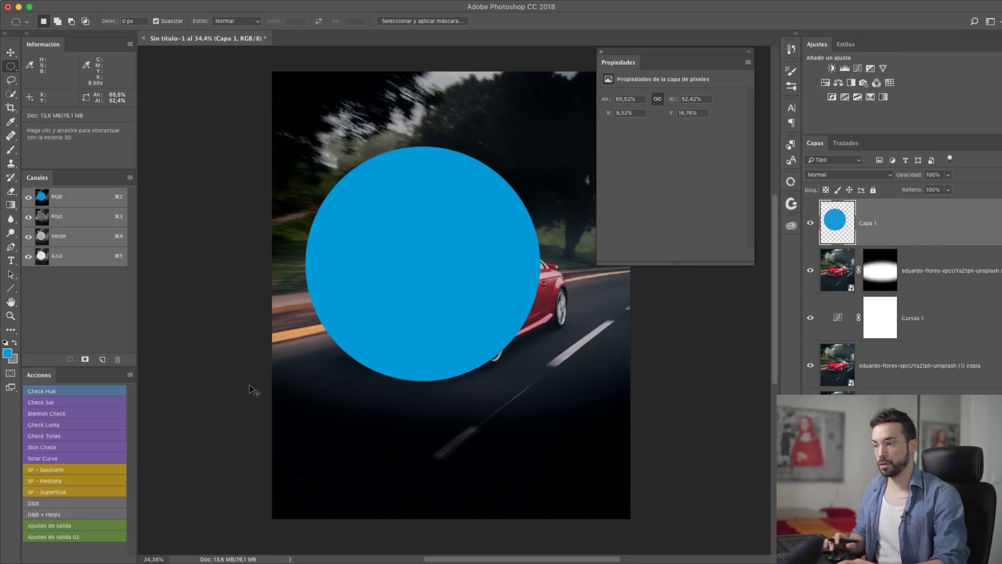
Move the blue circle over the car and clip its layer to the masked car copy beneath.
key("v")
left_click_drag(455, 270, 487, 278)
left_click(601, 52)
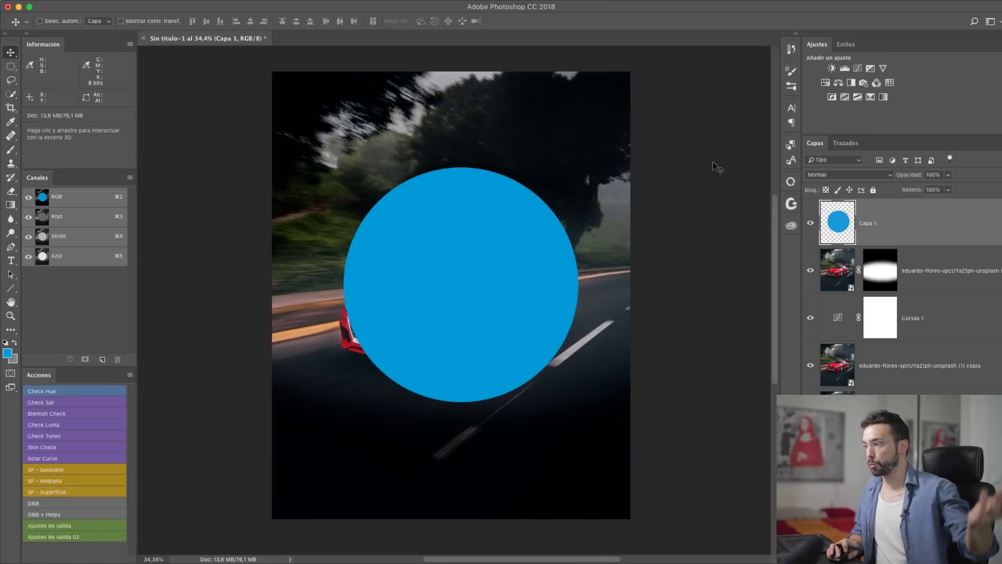
left_click(922, 245, "alt")
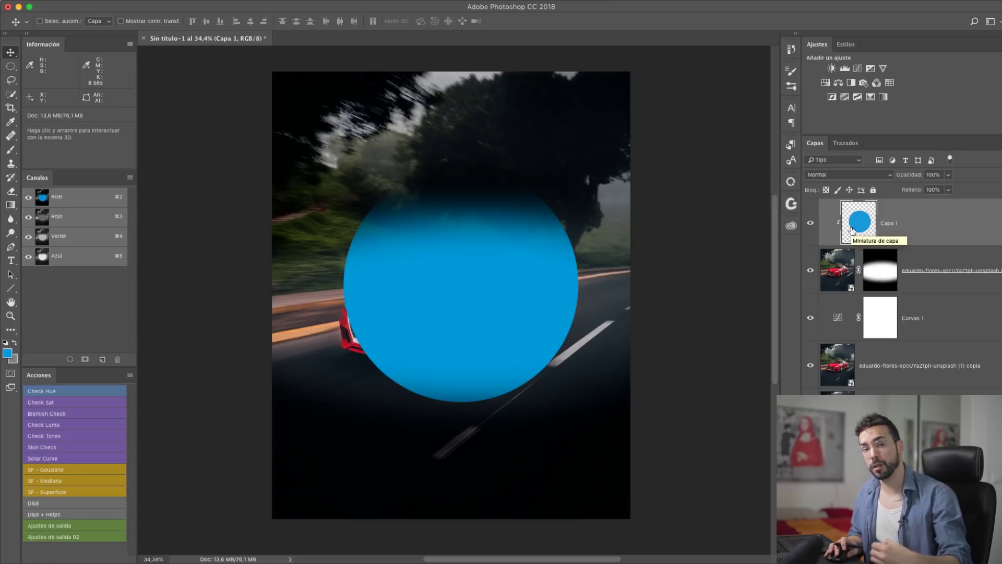
Examine how the clipped circle layer relates to the car copy's image and its layer mask.
left_click(839, 271)
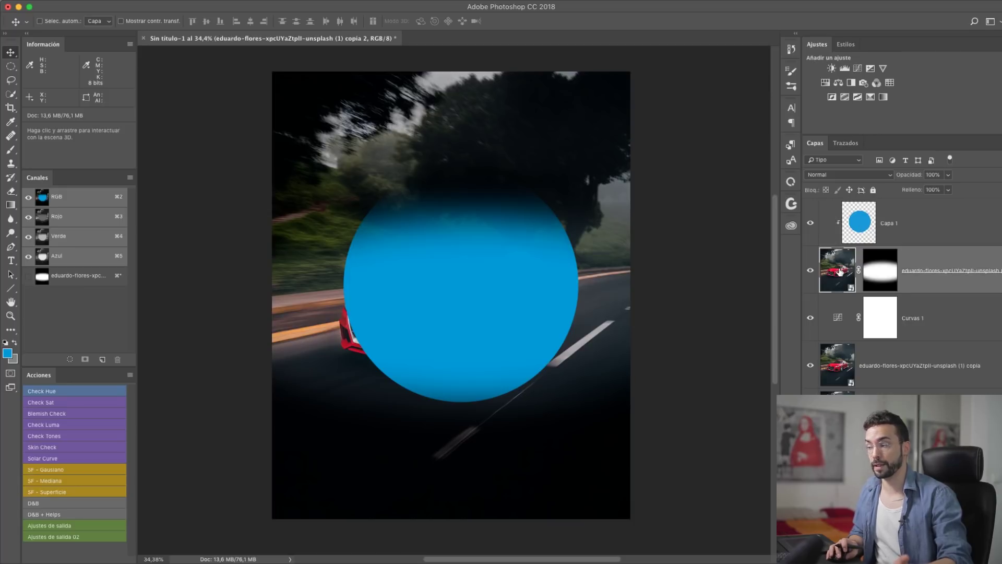
left_click(860, 230)
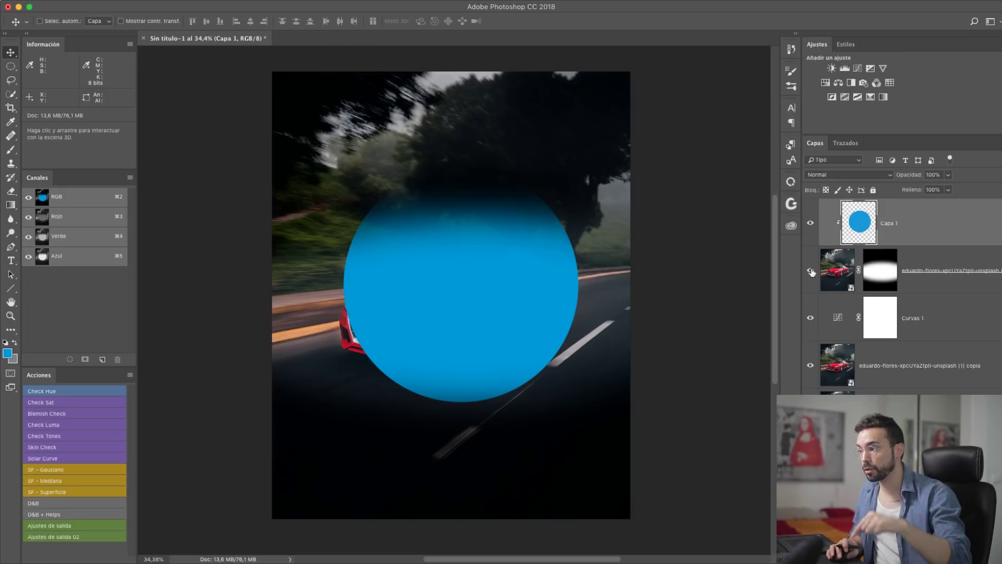
left_click(836, 274)
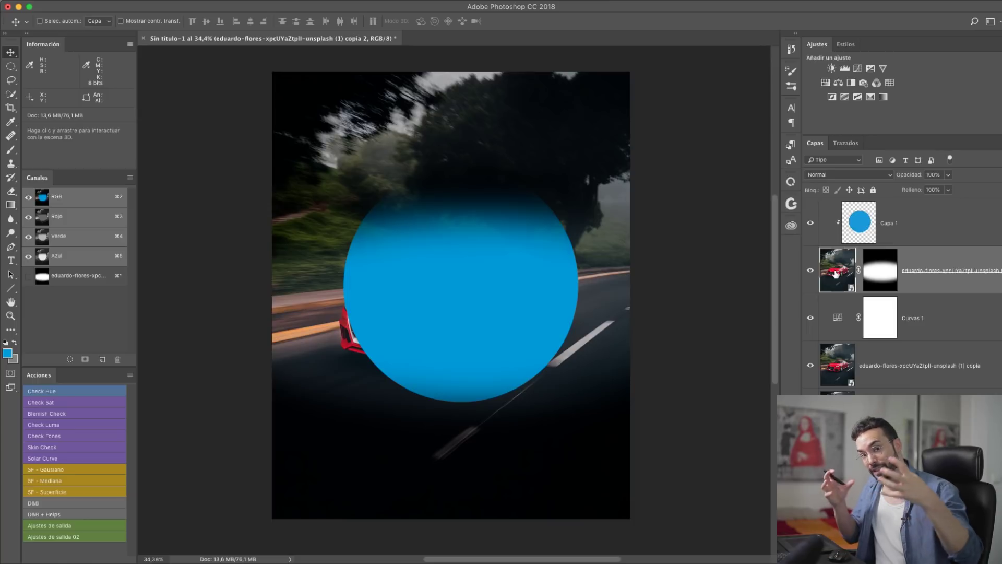
left_click(872, 275)
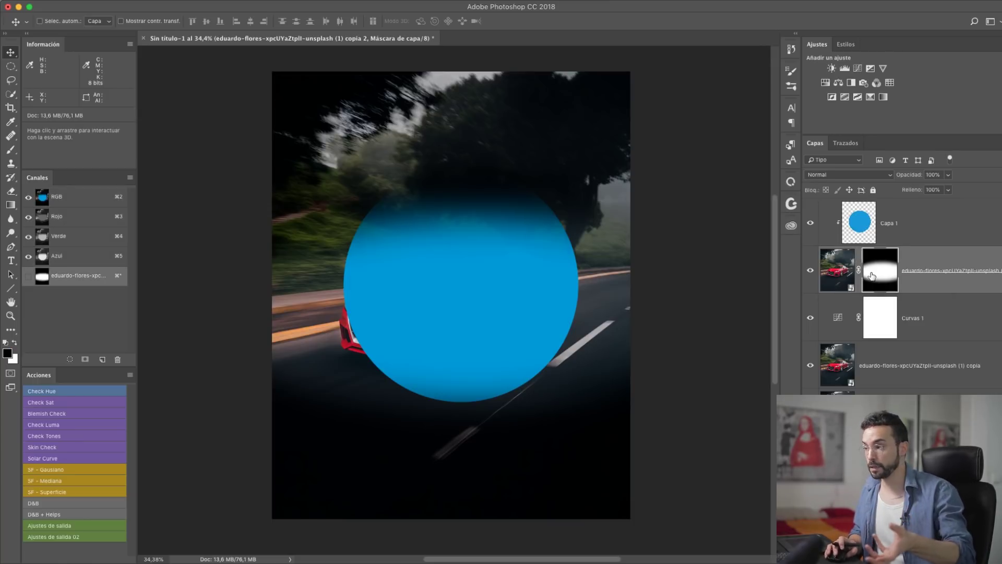
left_click(866, 235)
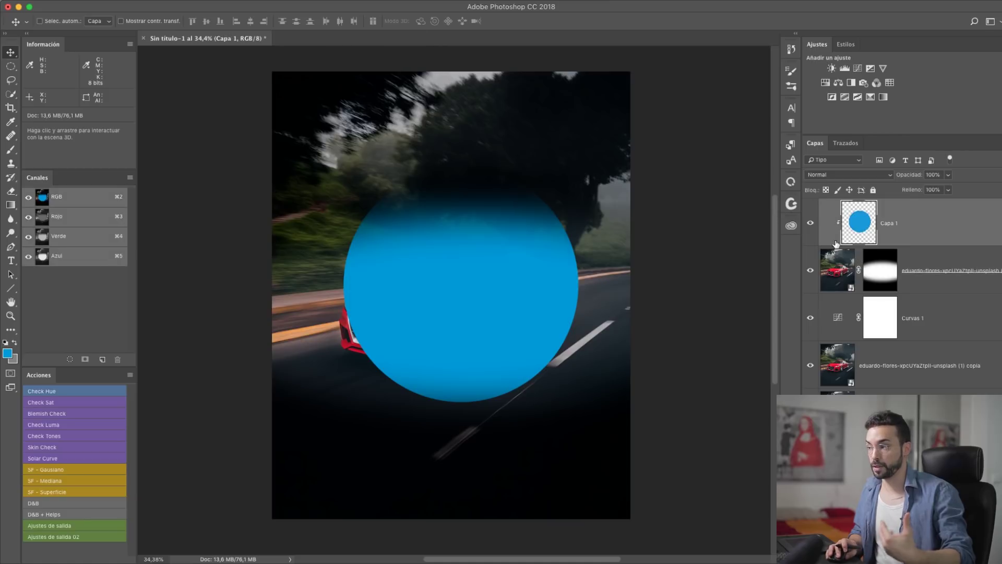
left_click(837, 278)
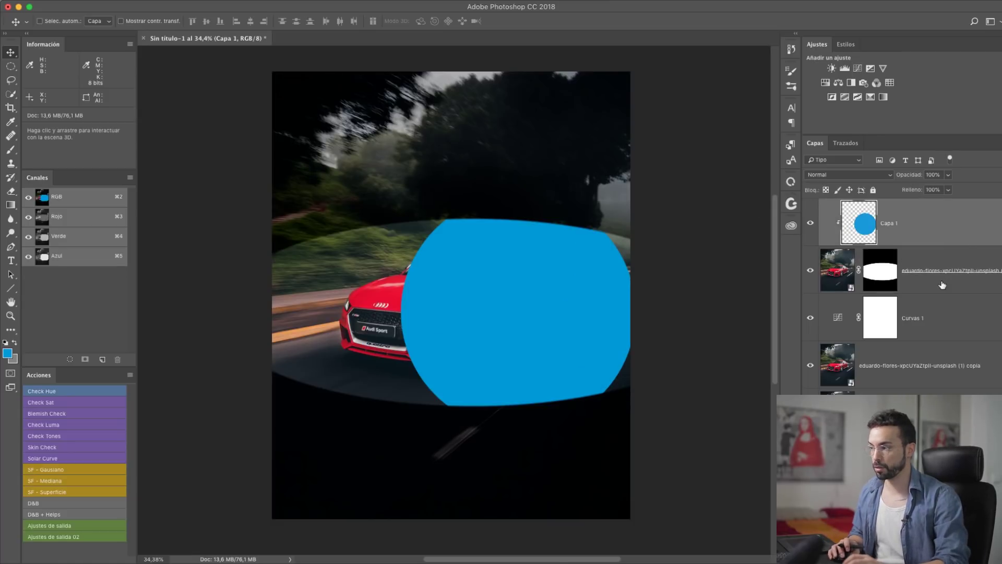
Group the clipped circle layer together with the masked car copy.
left_click(942, 284)
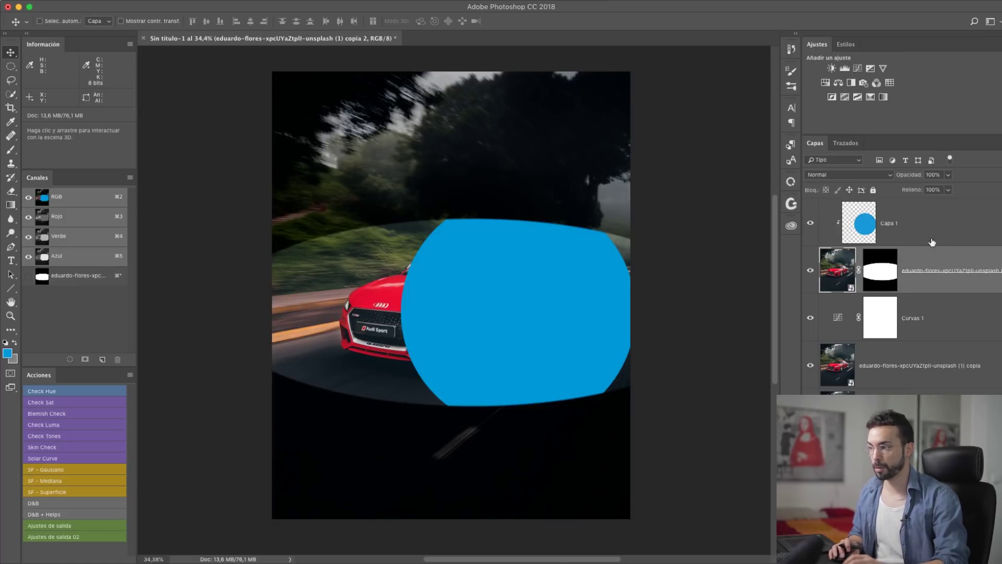
left_click(938, 220, "shift")
key("super+g")
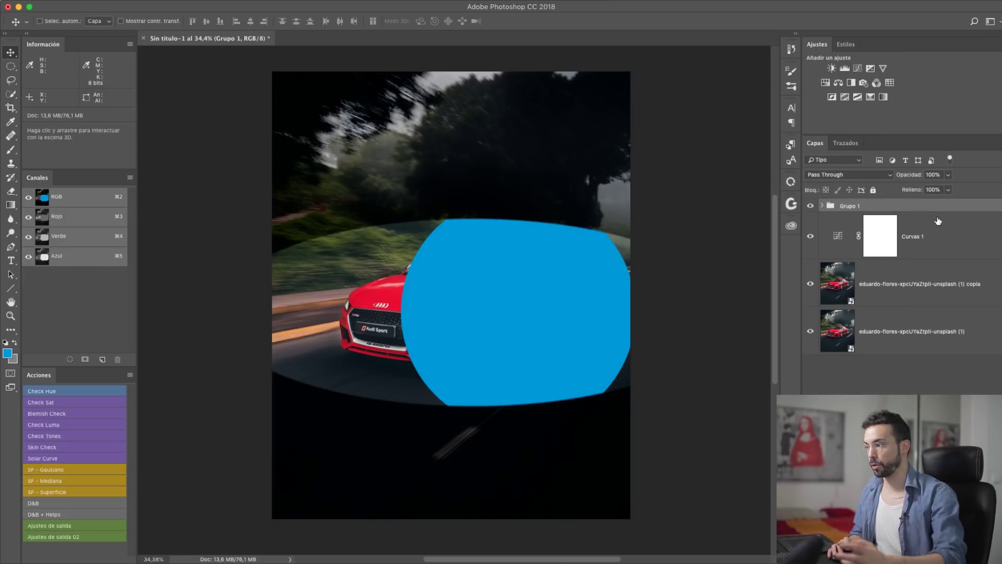
Examine the group's contents, including the clipped circle and the car copy's layer mask.
left_click(822, 206)
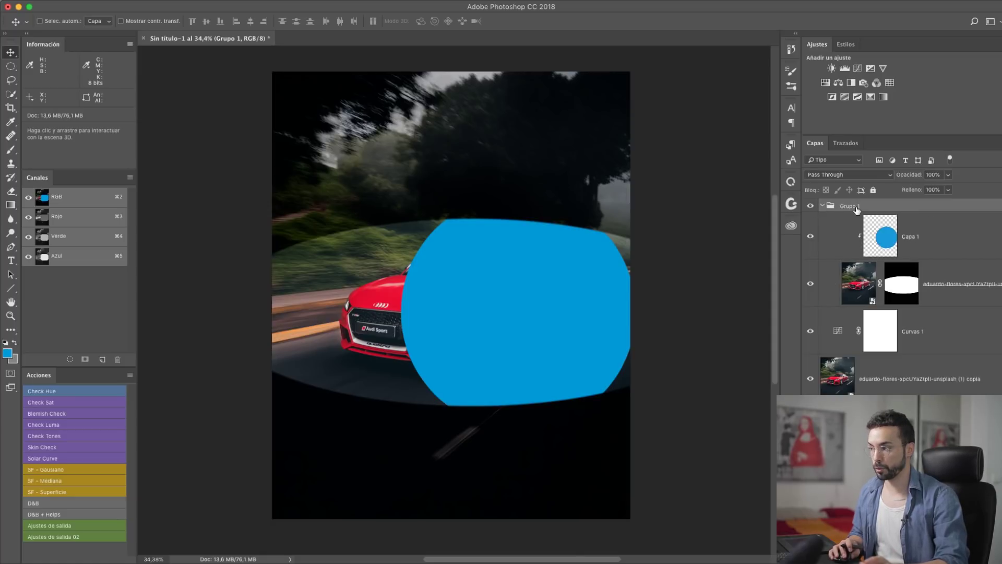
left_click(823, 206)
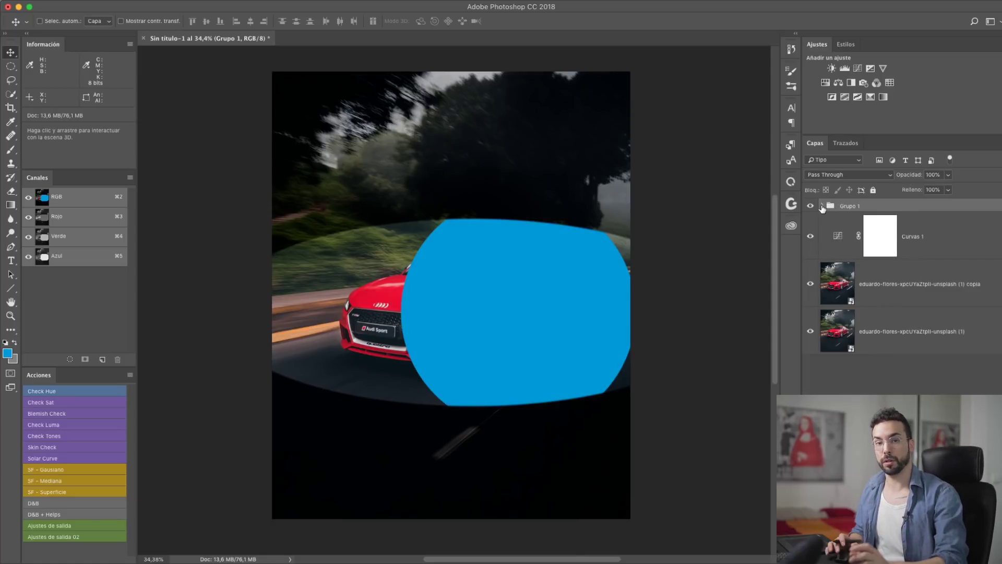
left_click(822, 206)
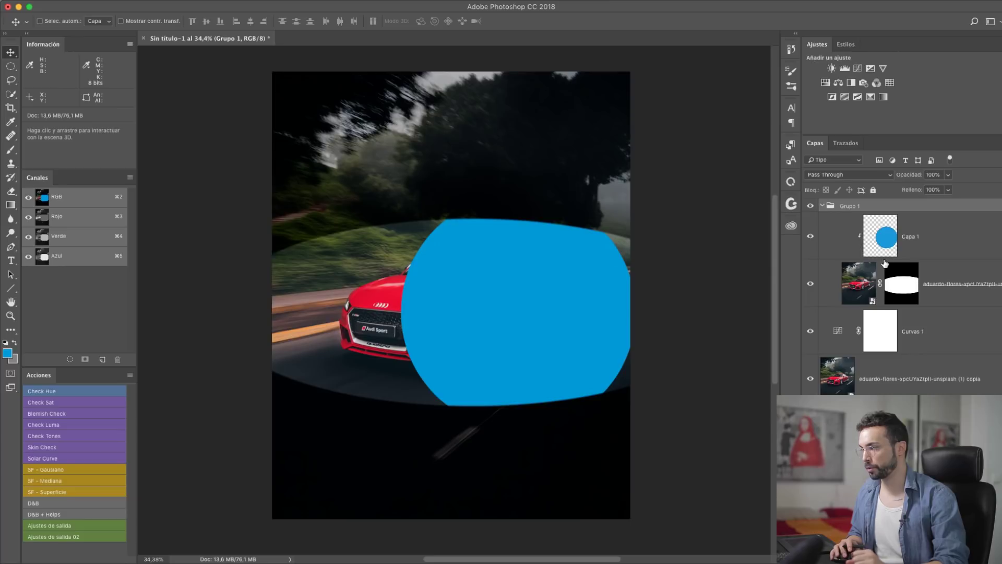
left_click(904, 286)
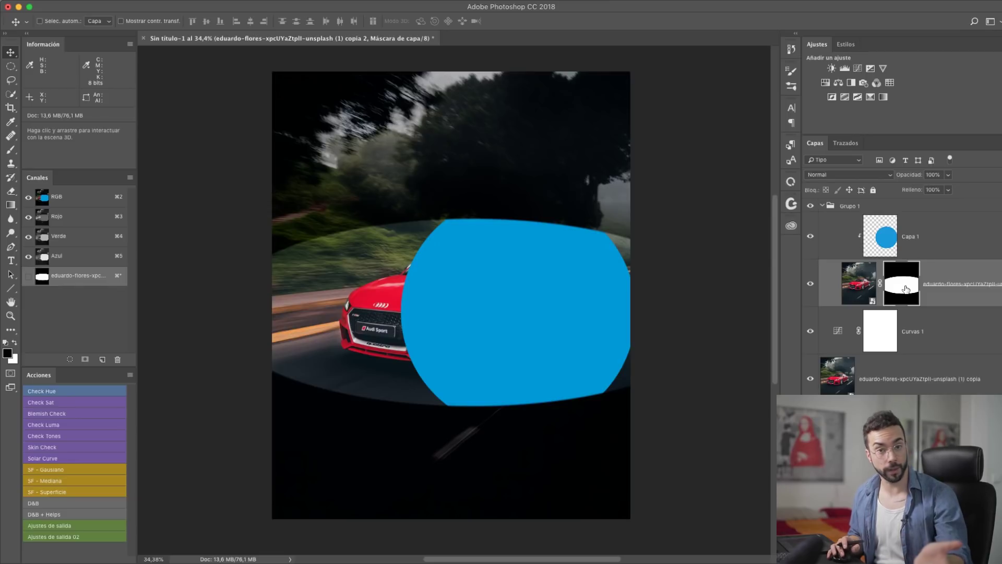
left_click(856, 209)
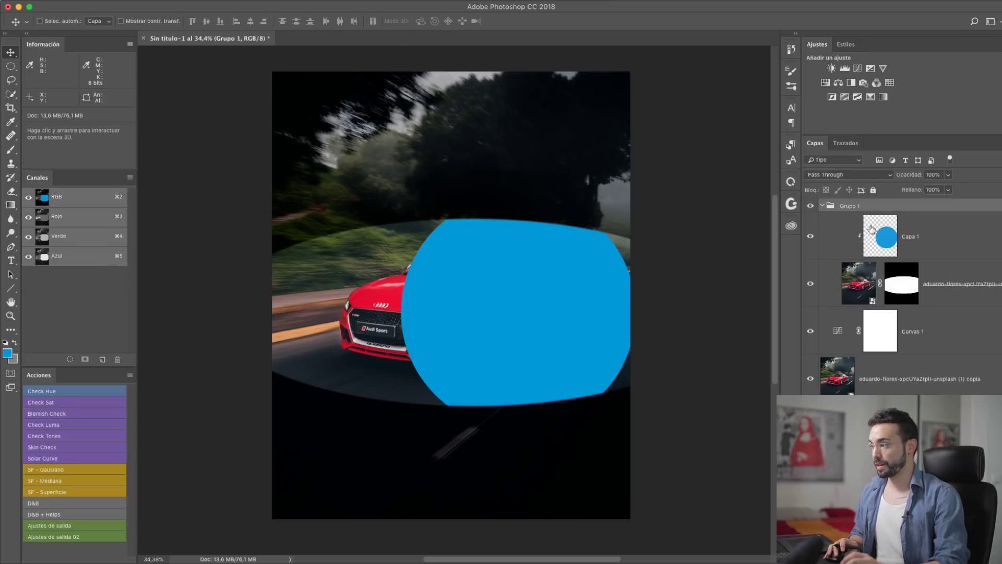
left_click(939, 304, "shift")
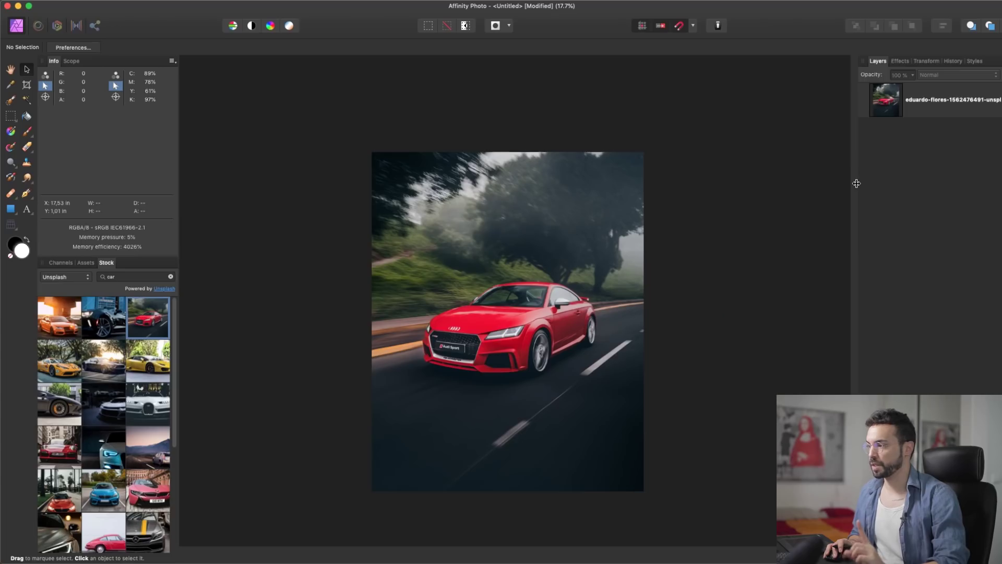
Switch to Affinity Photo and rasterize the imported car image into a pixel layer.
left_click_drag(857, 183, 792, 186)
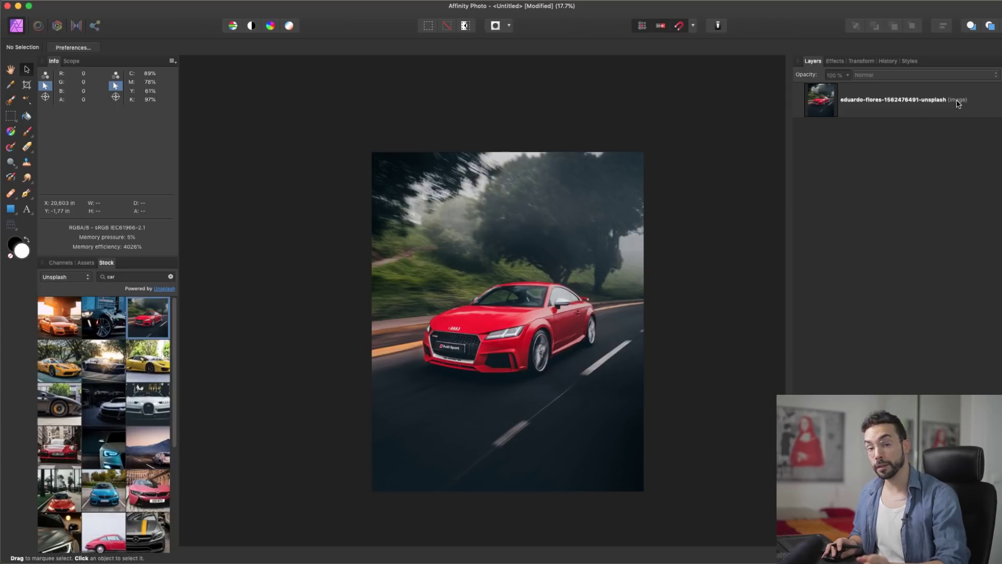
left_click(540, 258)
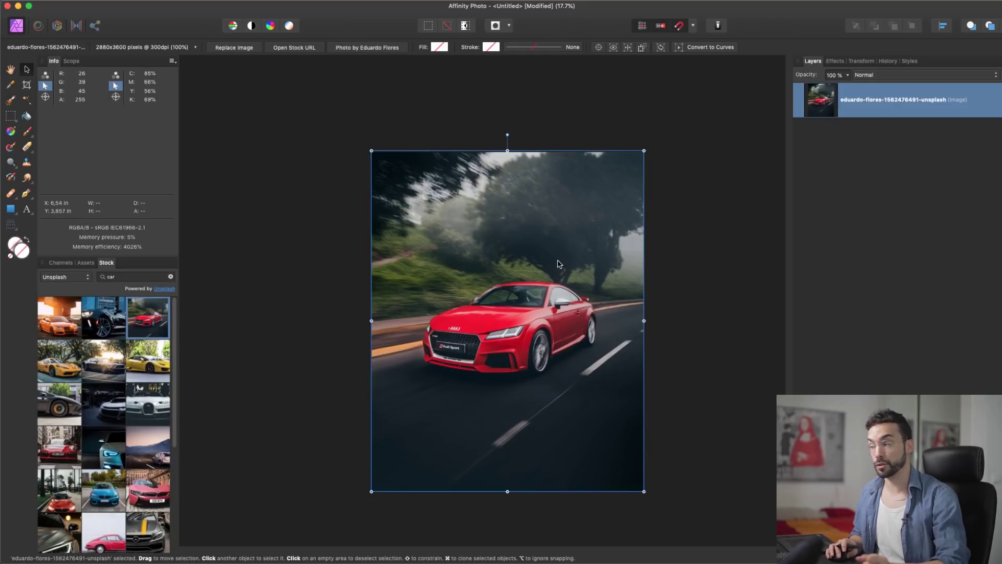
right_click(977, 108)
left_click(955, 237)
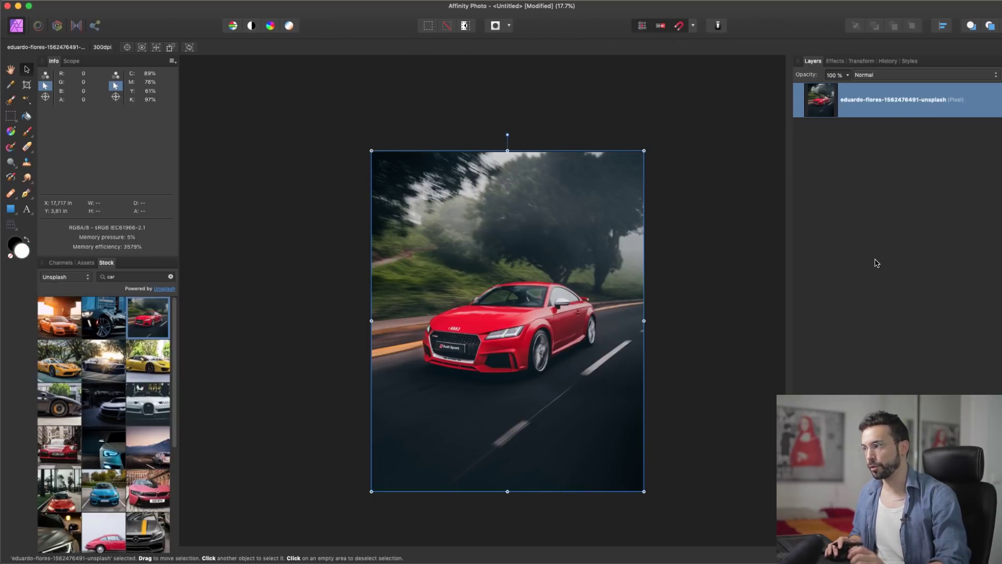
Scale the rasterized car layer down to a tiny thumbnail in the canvas's lower-left corner, and enlarge it again to cover the whole canvas.
left_click(866, 254)
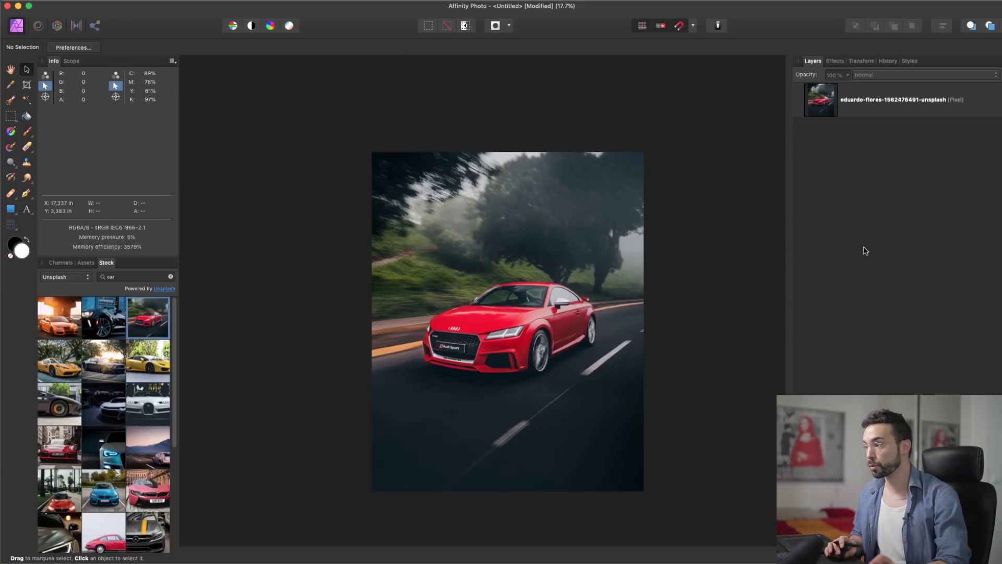
left_click(869, 104)
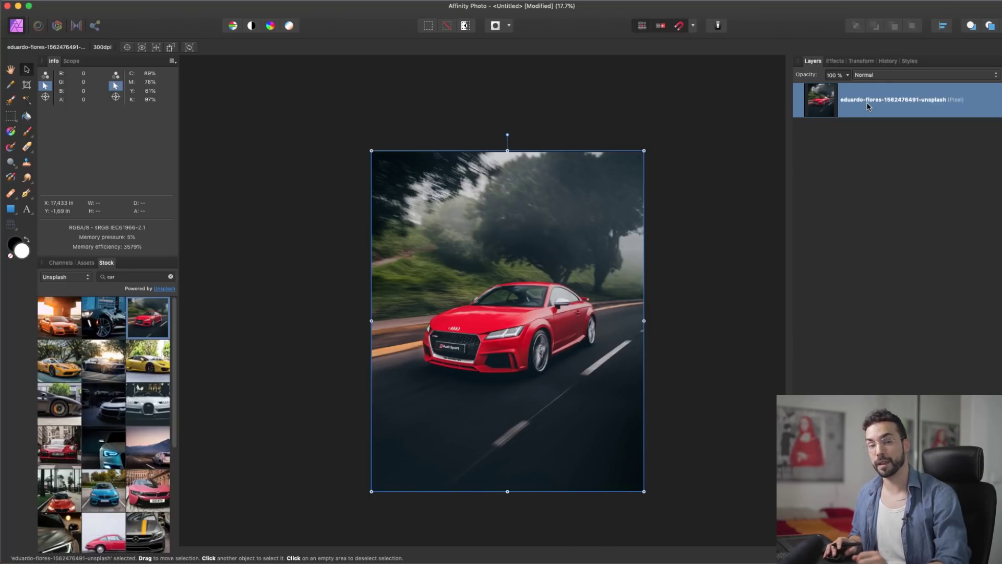
left_click_drag(640, 153, 297, 401)
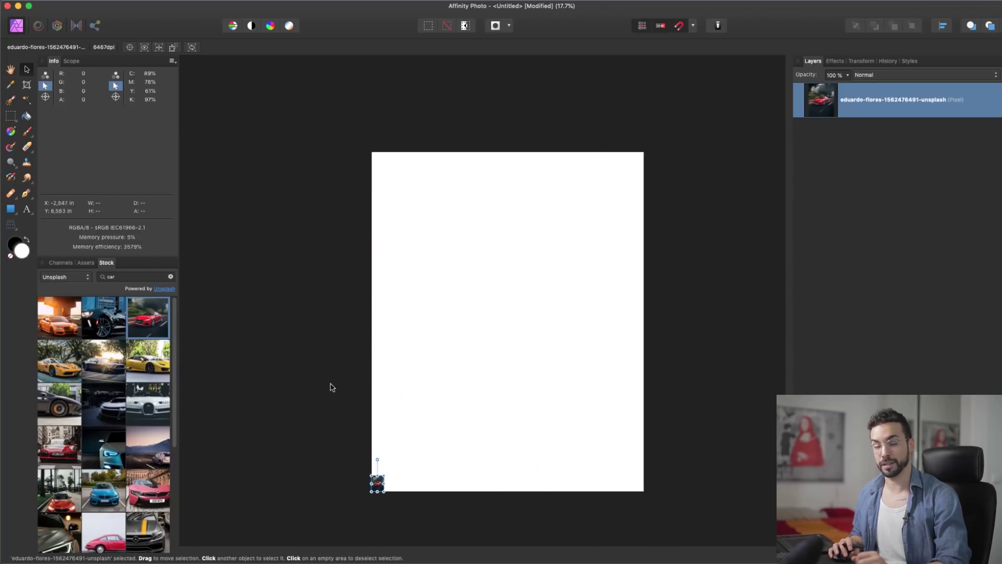
left_click(461, 399)
left_click(377, 483)
left_click_drag(385, 475, 687, 156)
left_click(721, 203)
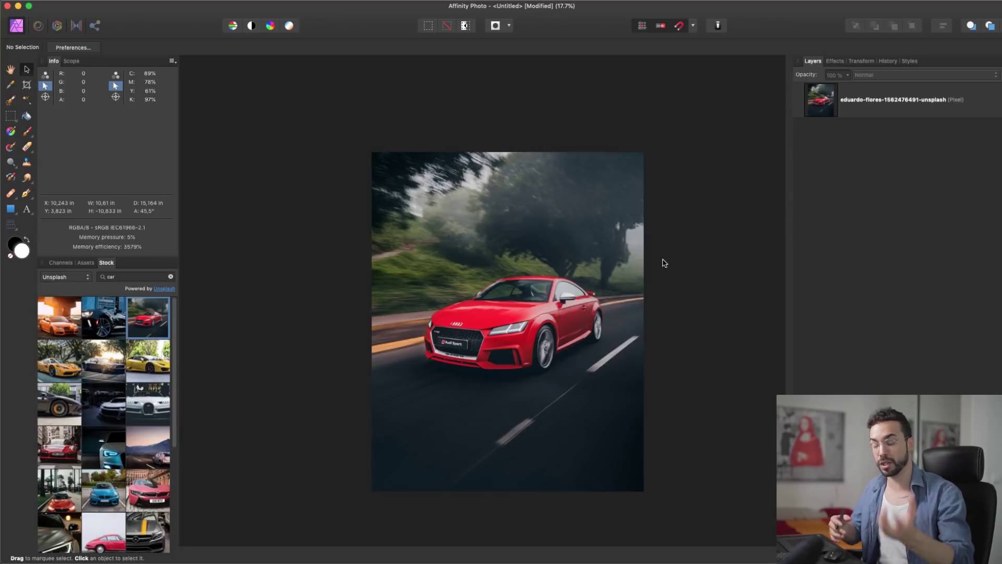
Draw a white 12-tooth cog shape over the car with the Cog Tool.
left_click(10, 208)
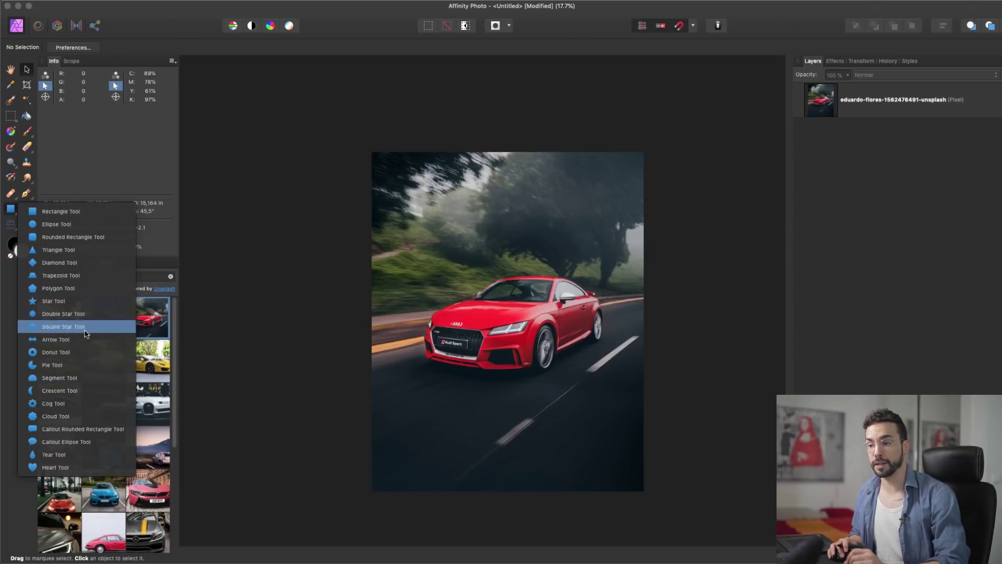
left_click(81, 405)
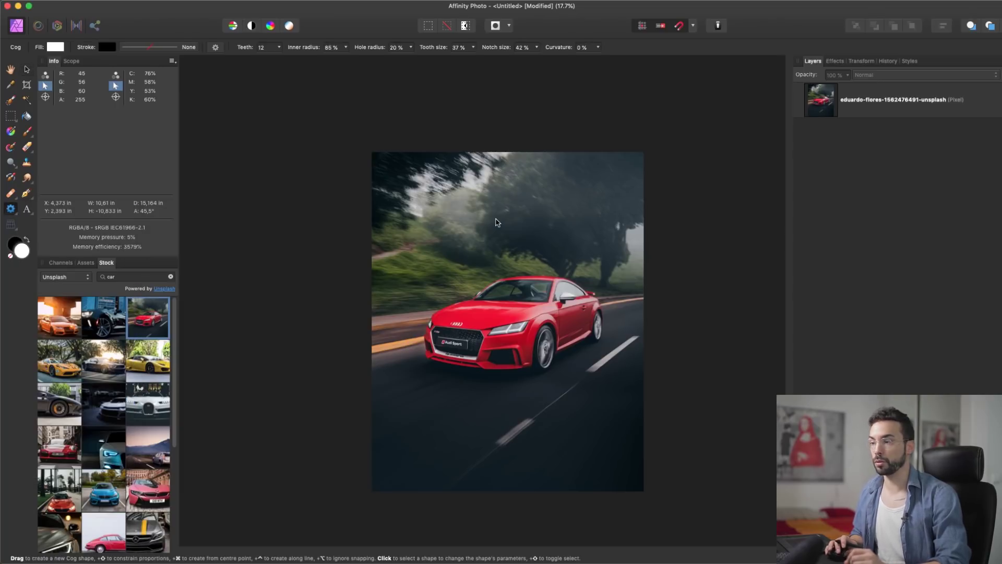
left_click_drag(446, 215, 625, 393)
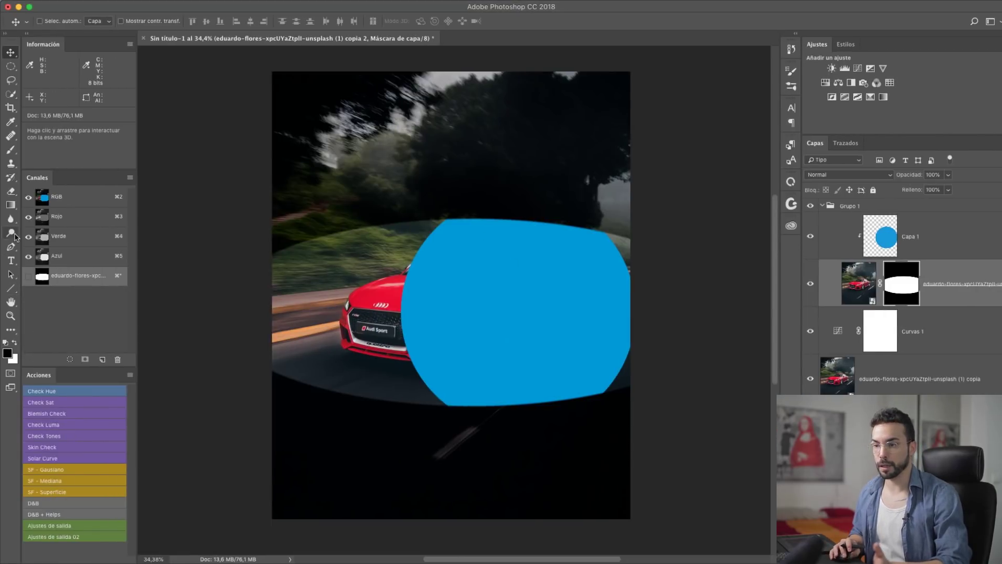
Switch to Photoshop and draw a large black heart with the Custom Shape tool over the upper part of the photo.
left_click(16, 292)
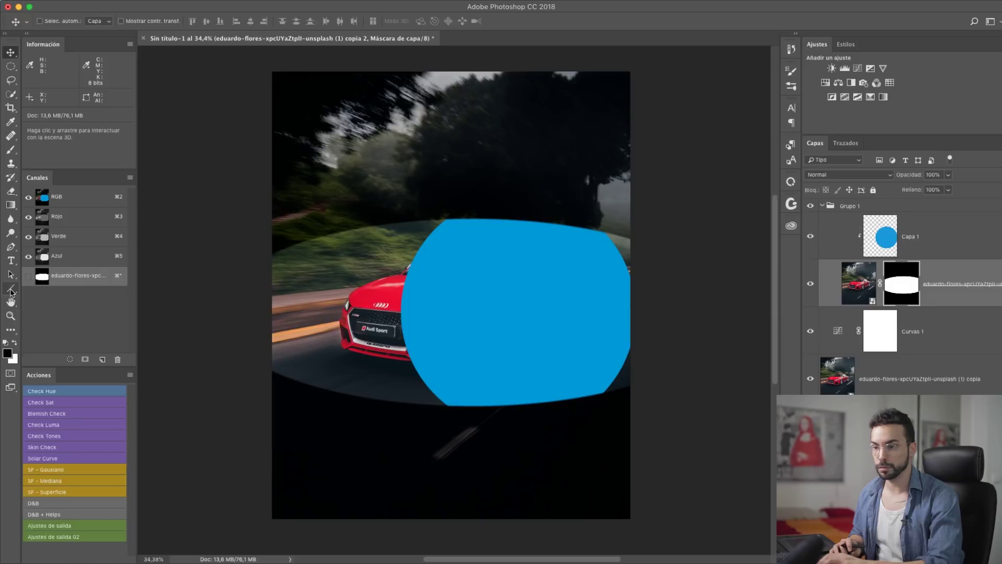
left_click(54, 339)
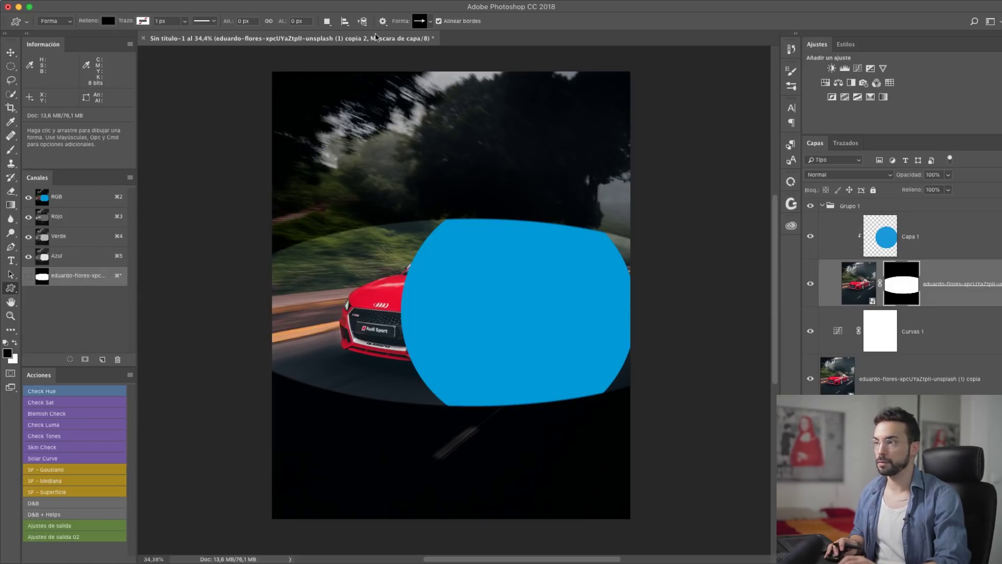
left_click(432, 21)
left_click(435, 77)
left_click_drag(399, 149, 606, 388)
Move the heart shape layer out of the group to the top of the layer stack.
key("v")
left_click_drag(943, 276, 847, 200)
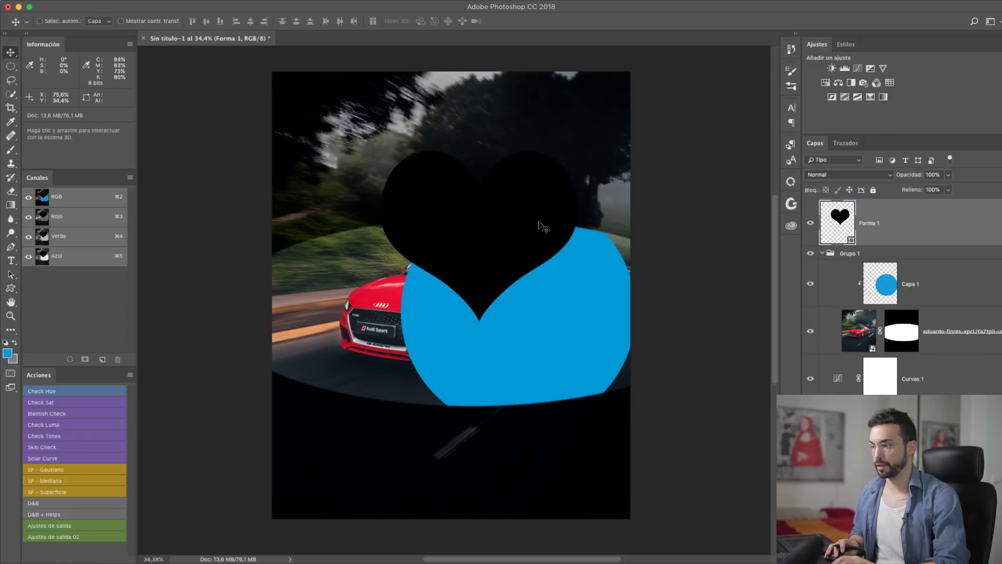
left_click(811, 223, "alt")
key("p")
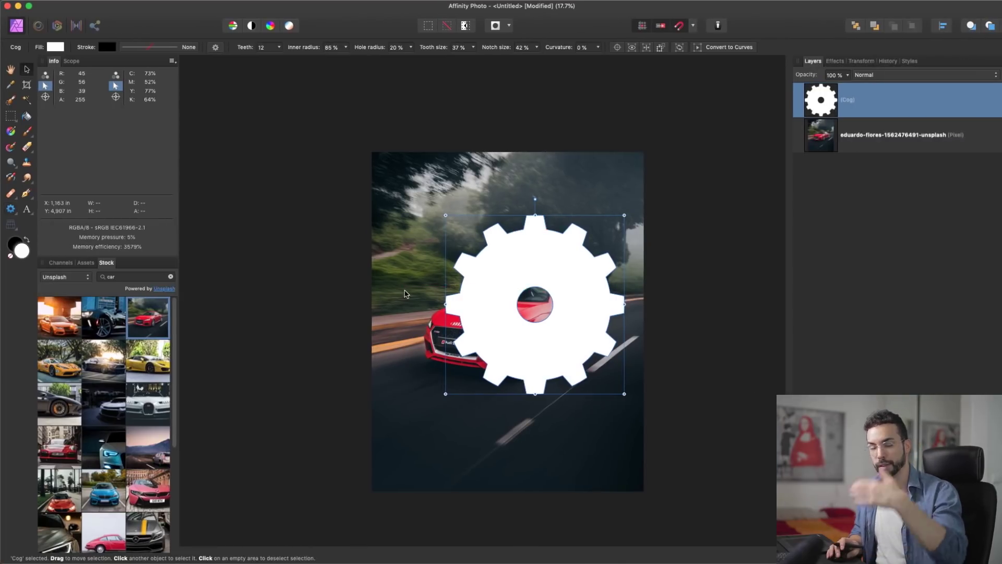
Shift the cog left and reshape it with 64% inner radius, 37% hole radius, 0% tooth and notch size, and -100% curvature.
left_click_drag(544, 292, 512, 293)
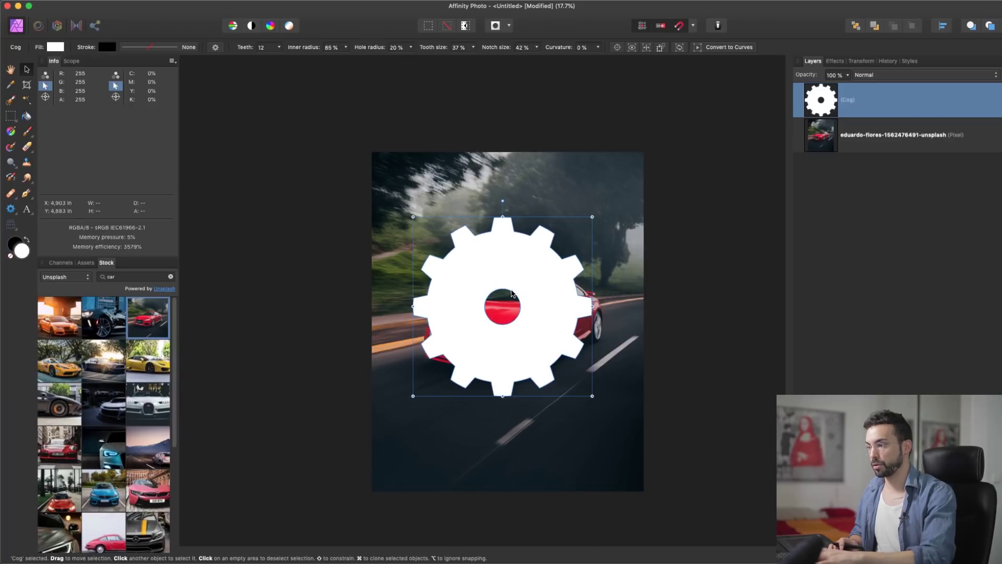
key("m")
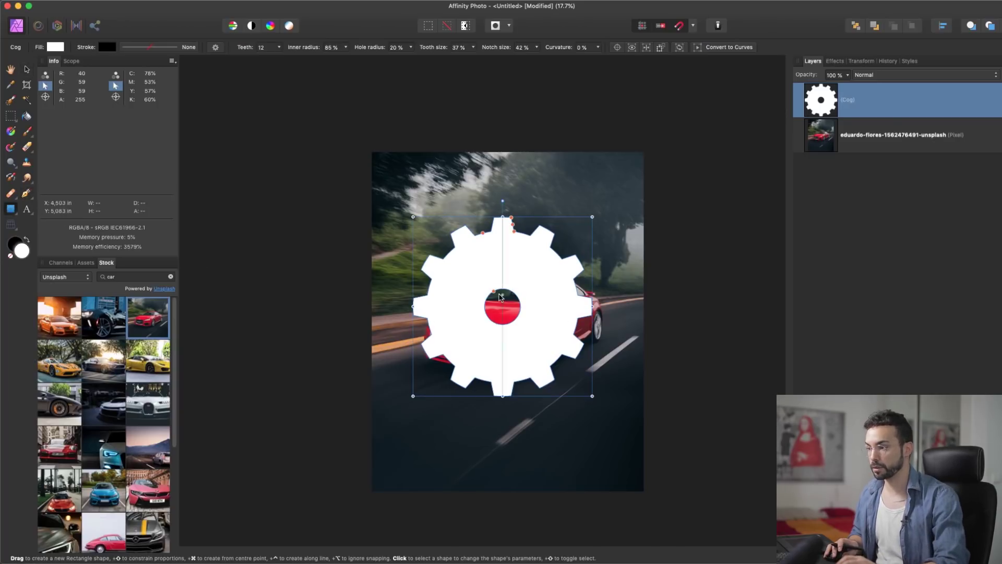
mouse_move(494, 292)
left_mouse_down()
mouse_move(480, 270)
mouse_move(486, 279)
left_mouse_up()
left_click_drag(484, 235, 500, 219)
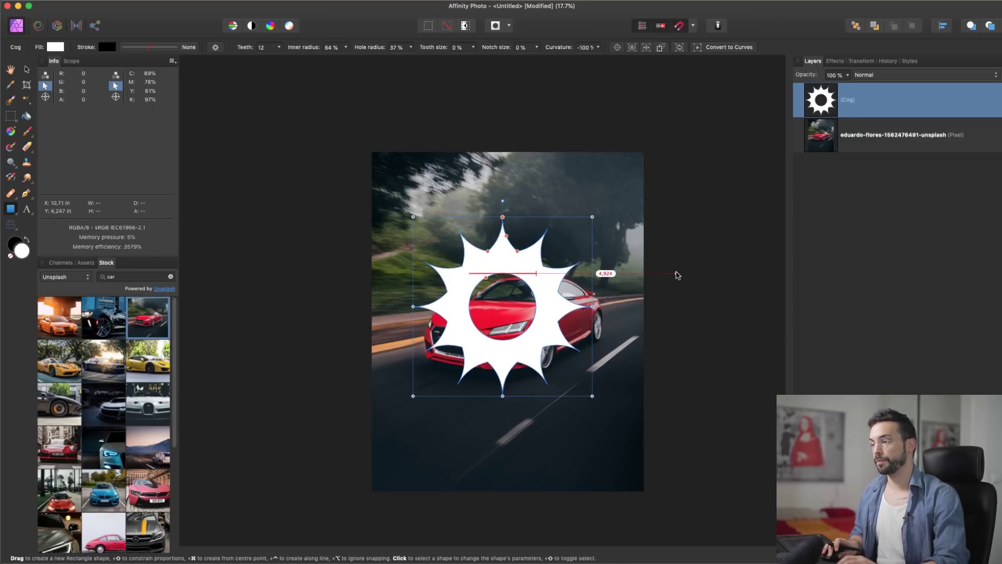
left_click(681, 276)
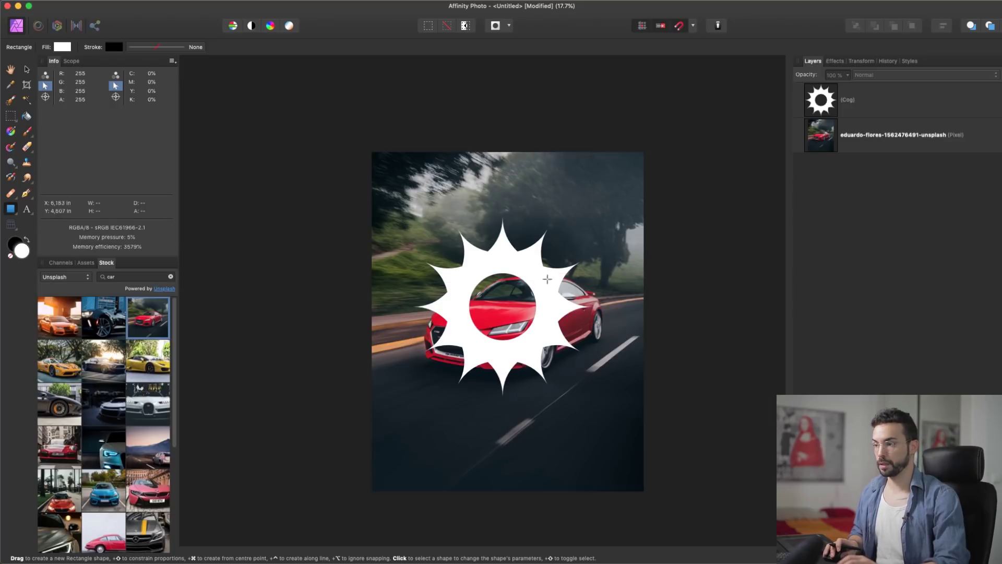
Move the cog to the upper-right corner of the canvas, flush with its edges, and keep its layer selected.
key("v")
left_click_drag(548, 285, 595, 224)
scroll(580, 238, "up", 5)
left_click(834, 208)
left_click(886, 100)
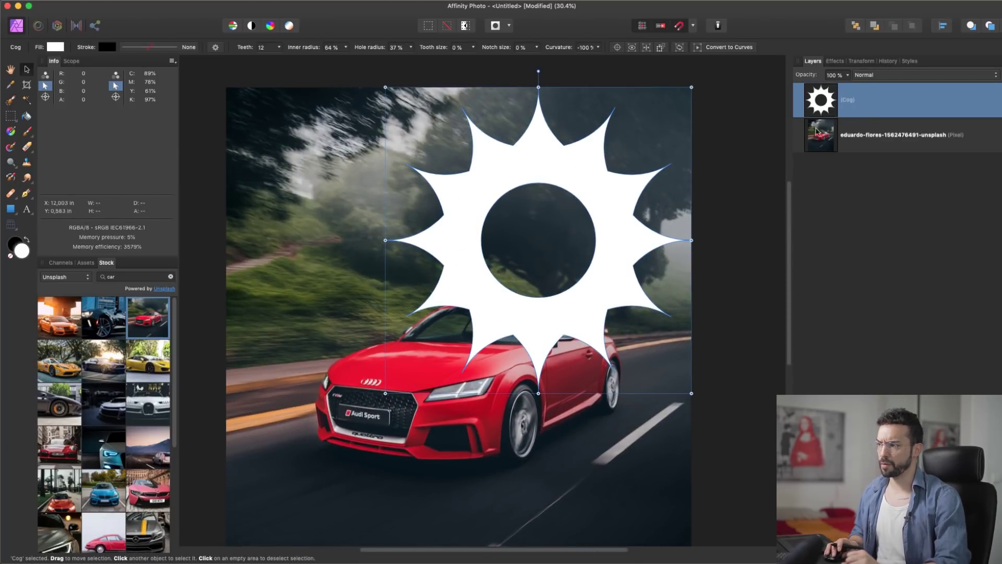
Duplicate the car photo layer directly beneath the cog.
left_click(856, 140)
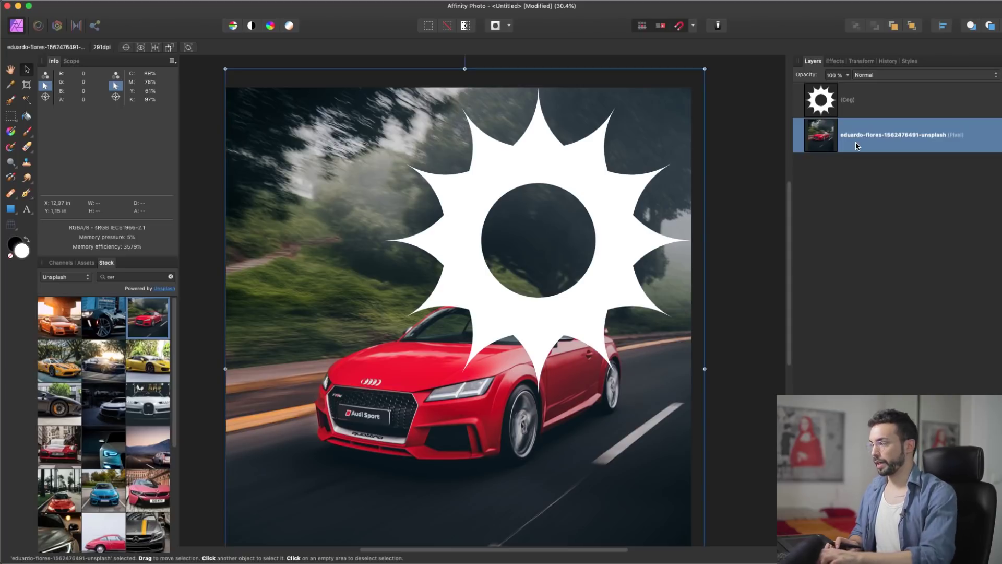
key("super+j")
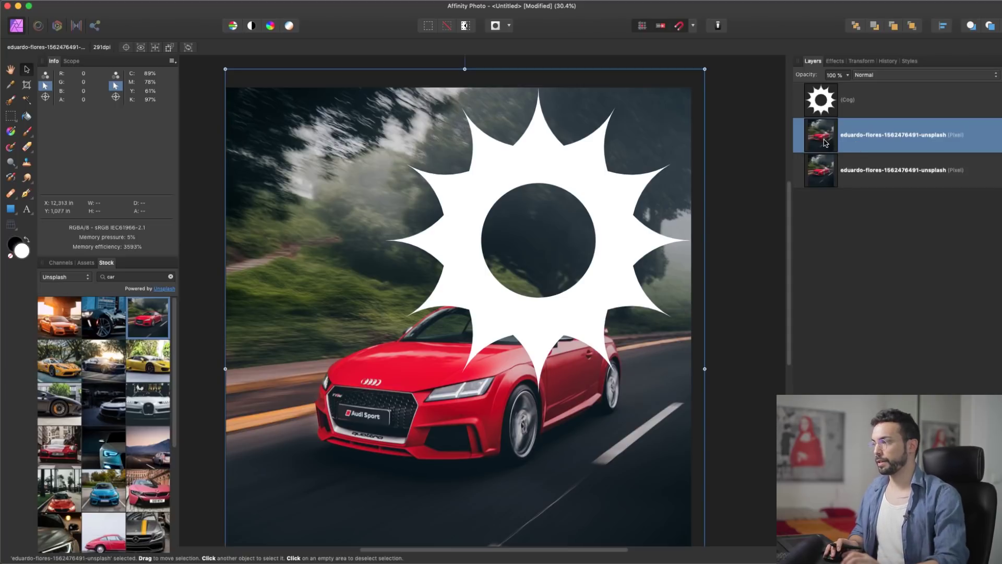
left_click(831, 240)
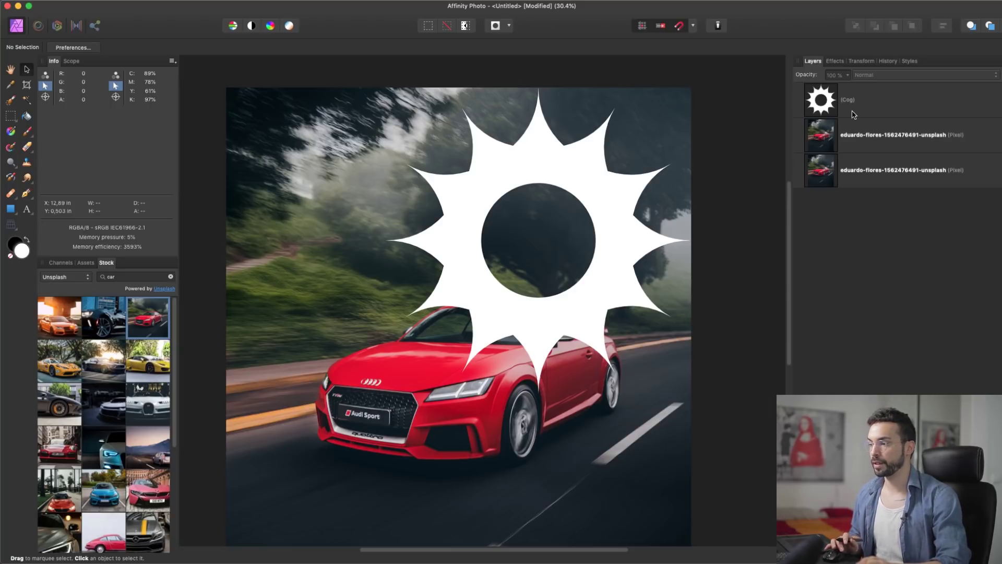
Mask the upper car copy with a full-width rectangular selection covering a horizontal band around the car.
left_click(864, 152)
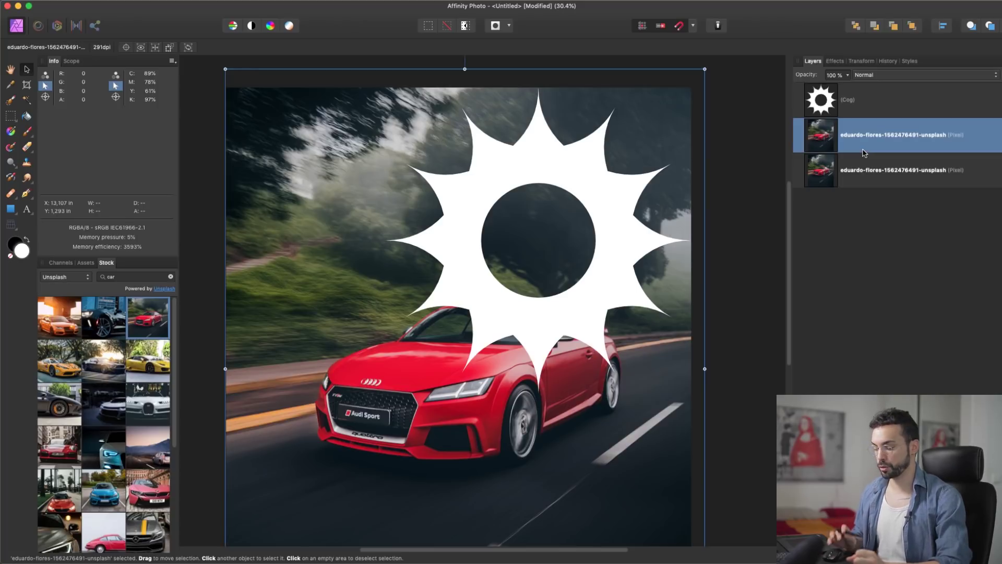
key("m")
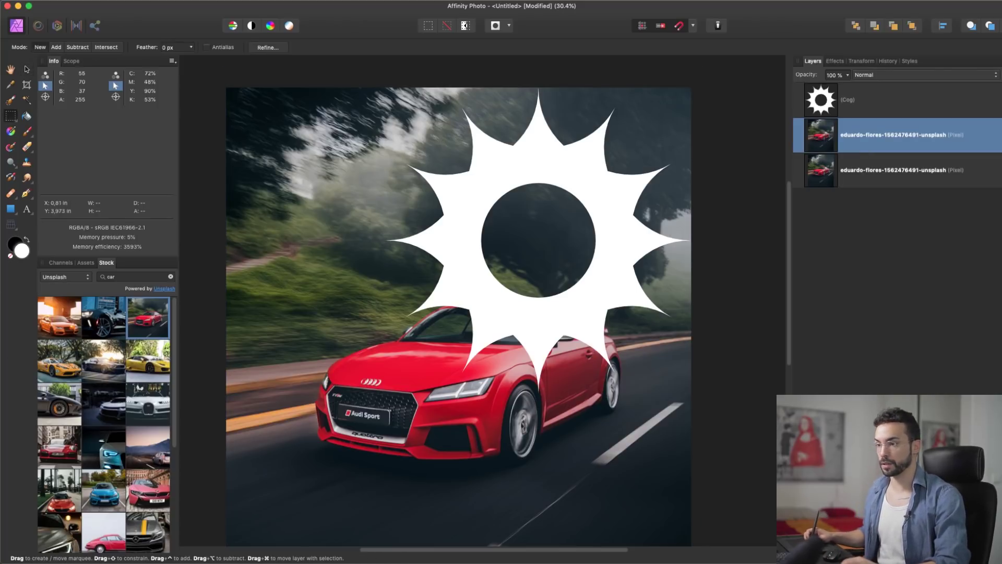
left_click_drag(488, 367, 694, 525)
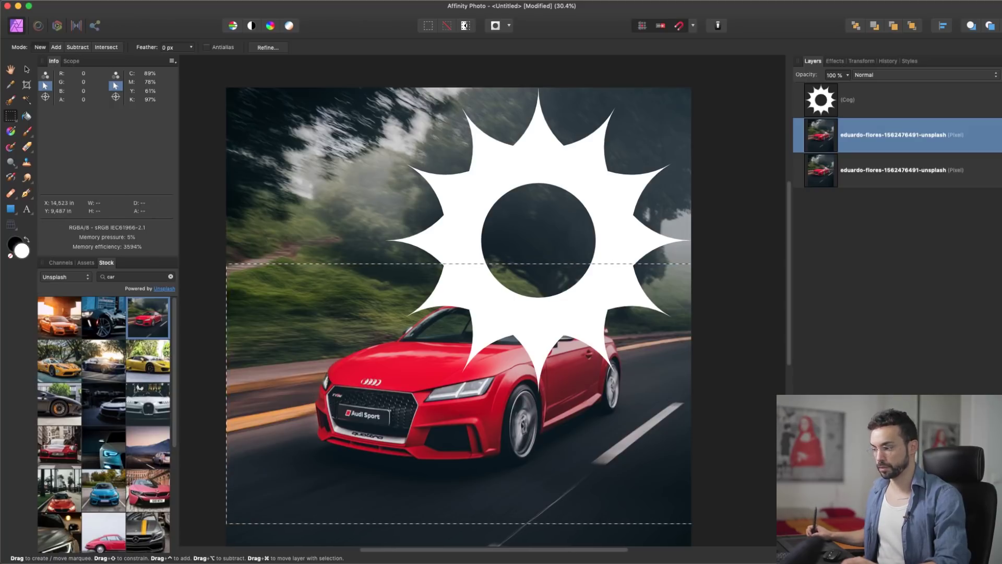
left_click(932, 548)
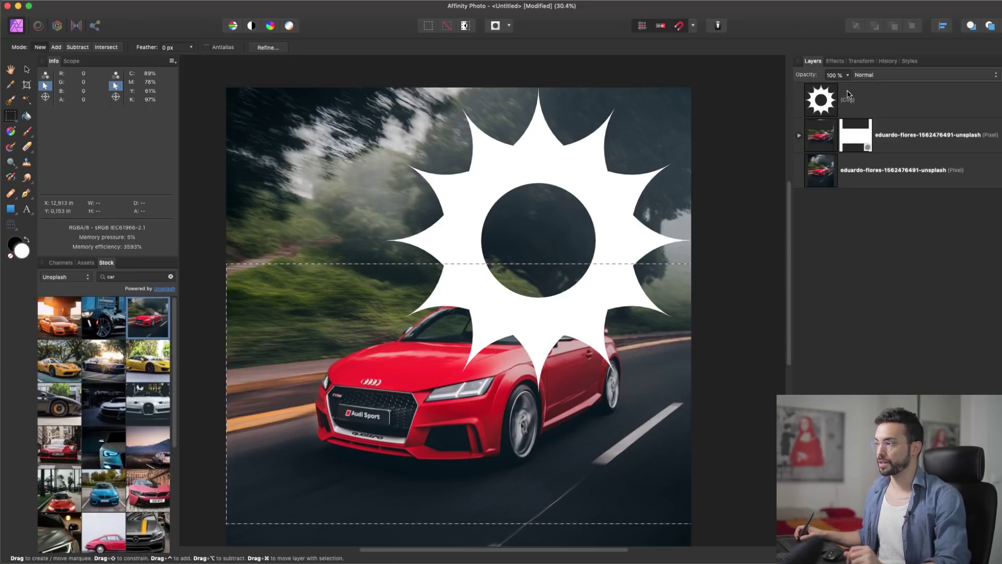
Hide the unmasked car photo layer at the bottom of the layer stack.
left_click(871, 174)
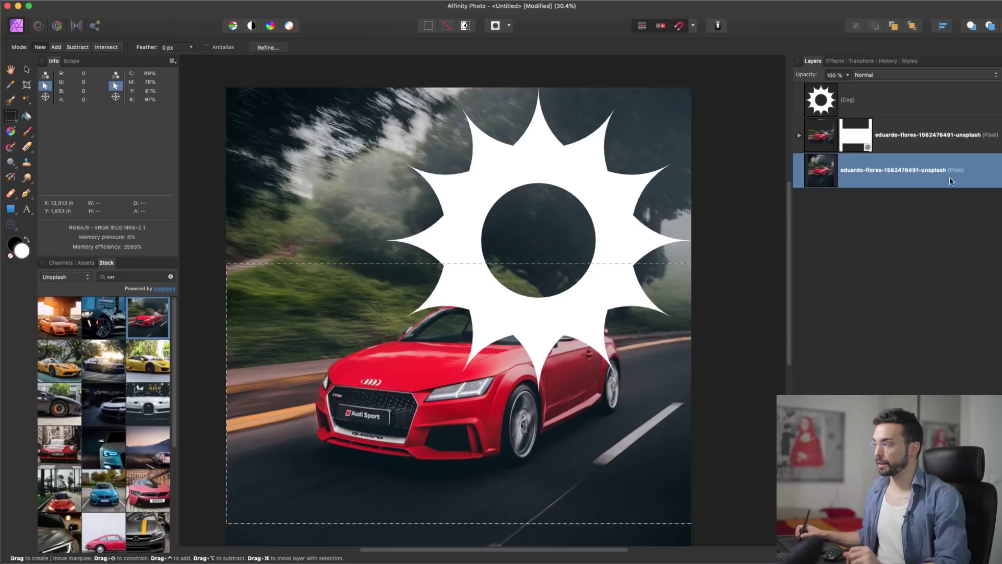
left_click(997, 181)
left_click_drag(536, 231, 535, 169)
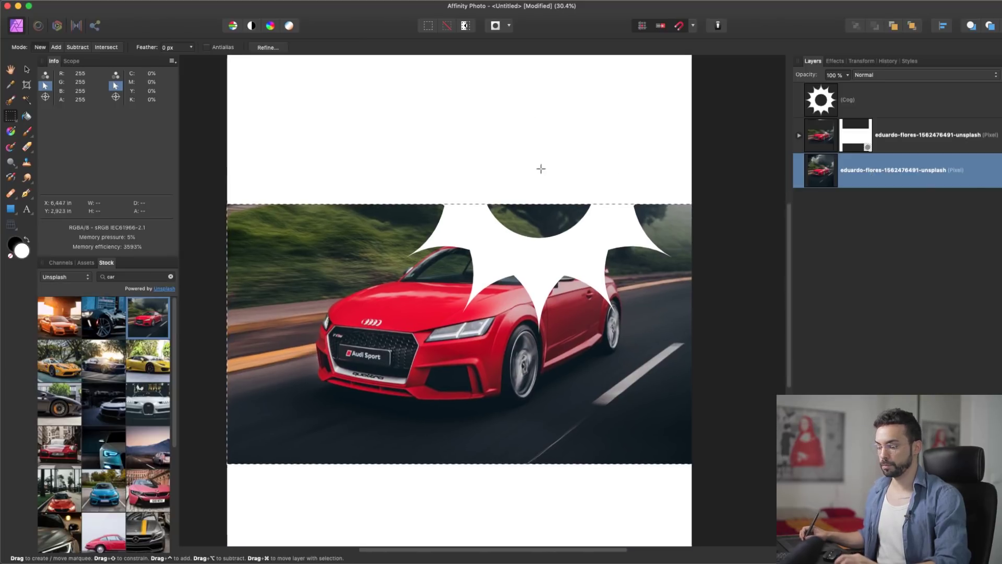
Change the cog shape's solid fill colour to black.
left_click(801, 93)
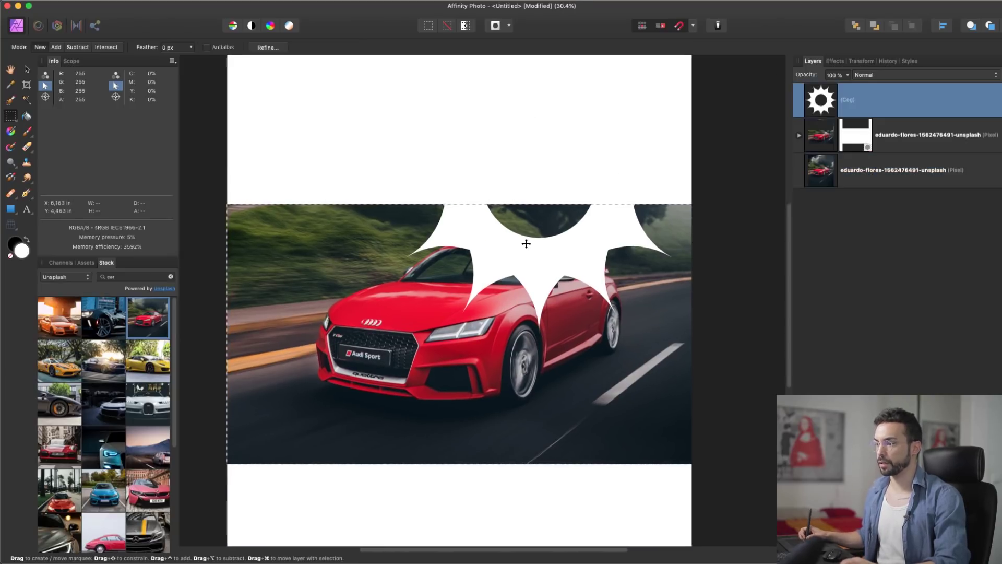
key("g")
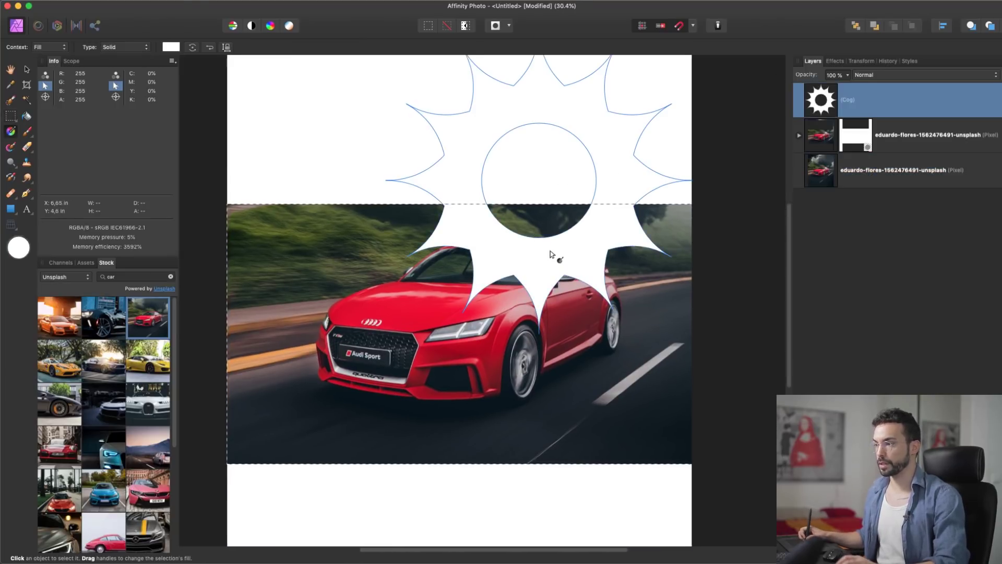
left_click(171, 46)
left_click_drag(229, 106, 208, 83)
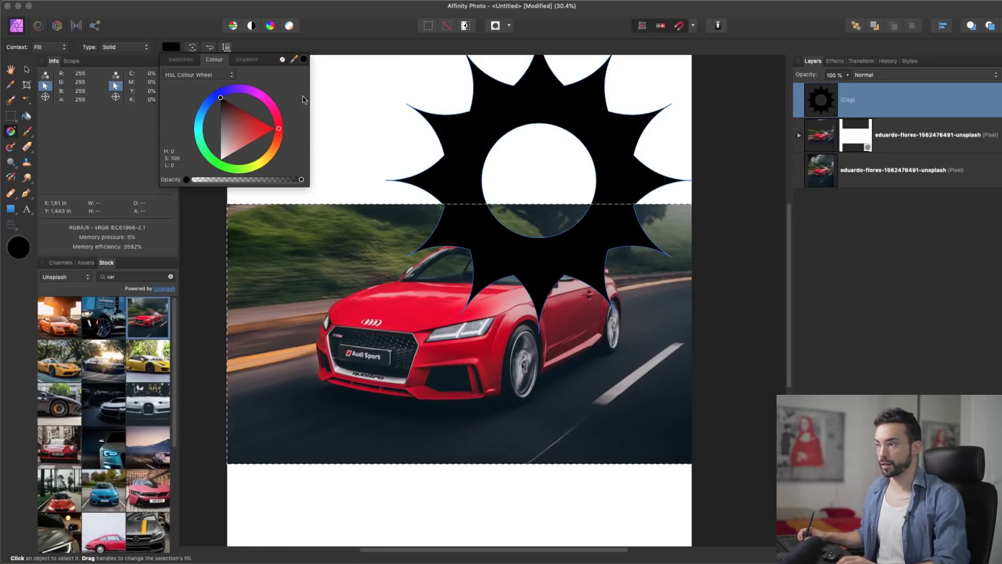
left_click(725, 192)
Move the cog slightly down and right so it overlaps the masked car, and select the car layer's mask.
key("v")
left_click_drag(600, 201, 614, 236)
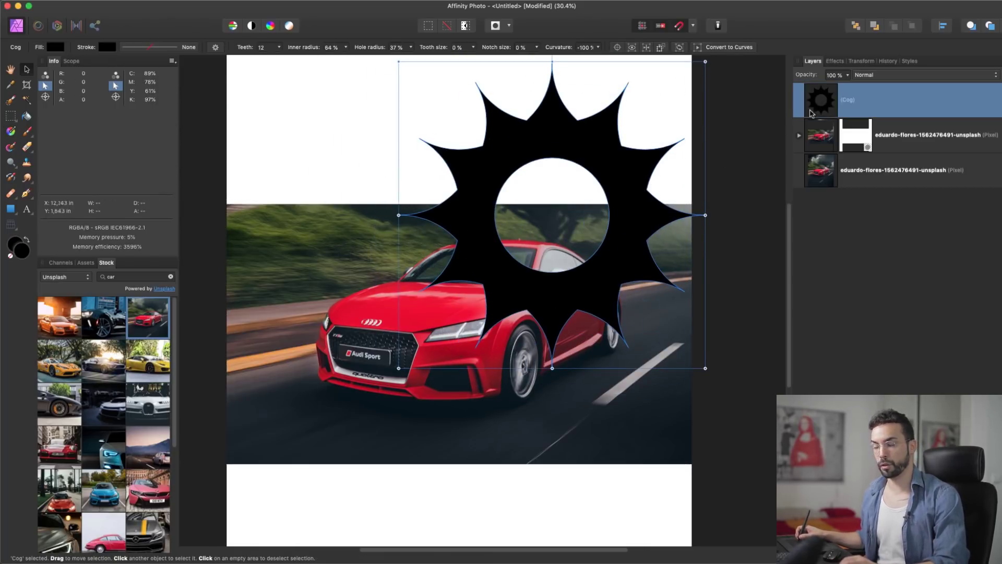
left_click(444, 227)
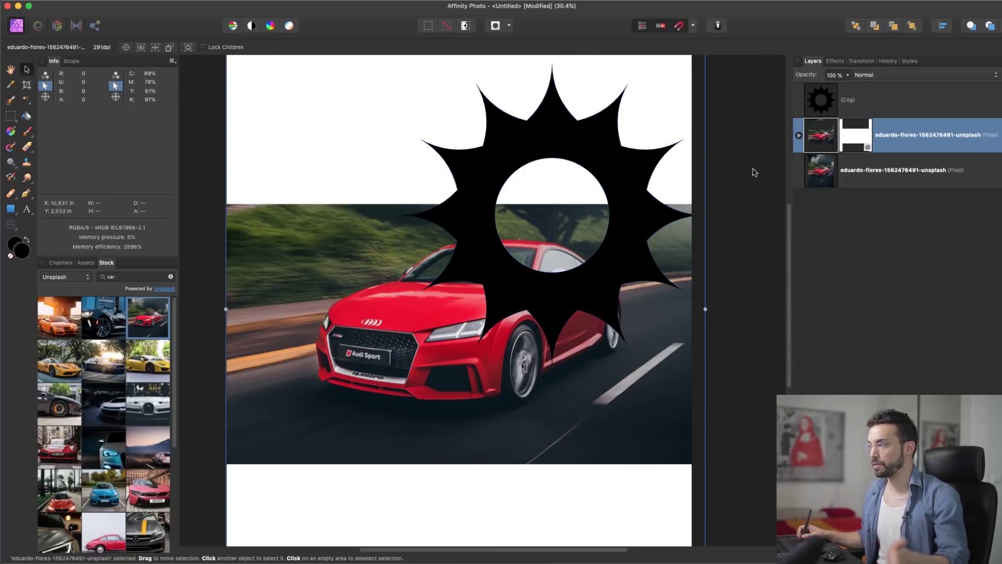
left_click(855, 146)
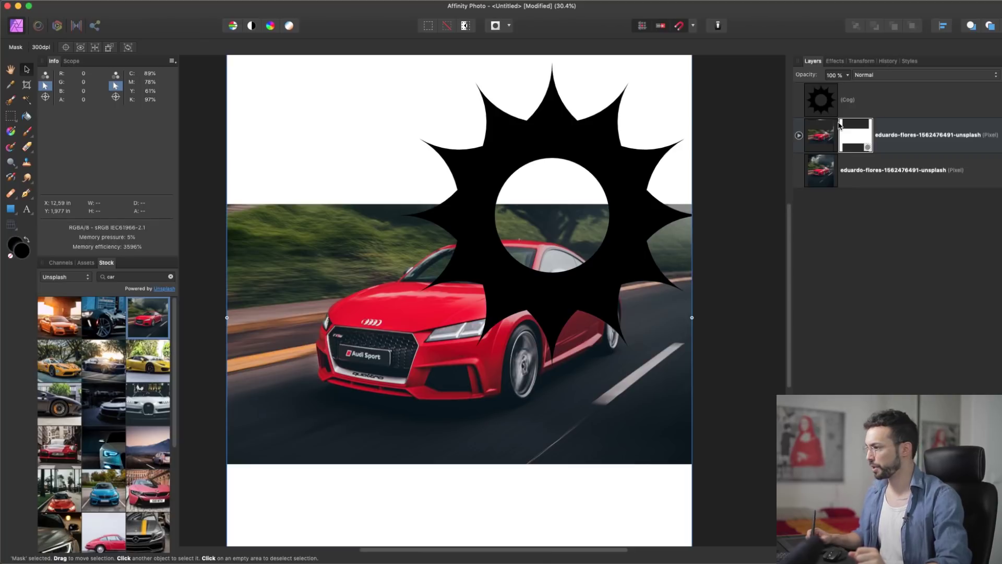
Move the cog layer below the masked car layer, and nest it inside that layer so the photo's mask clips it.
left_click(501, 233)
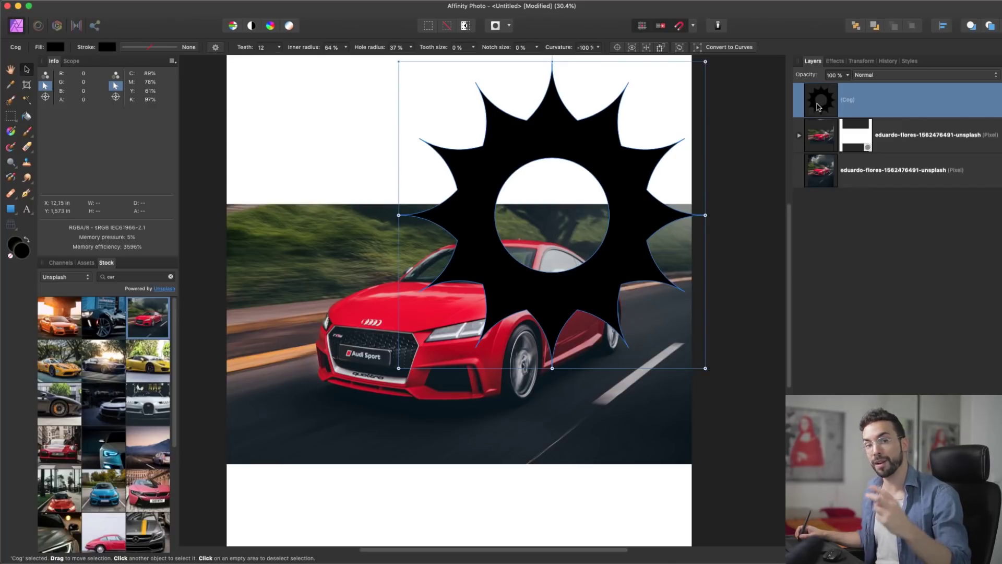
left_click_drag(819, 110, 812, 151)
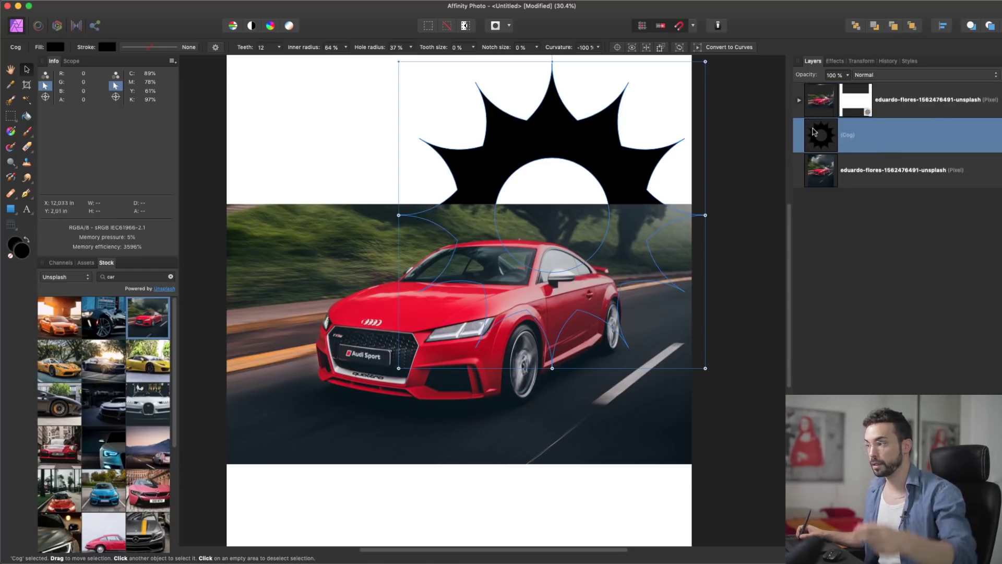
left_click_drag(819, 139, 879, 157)
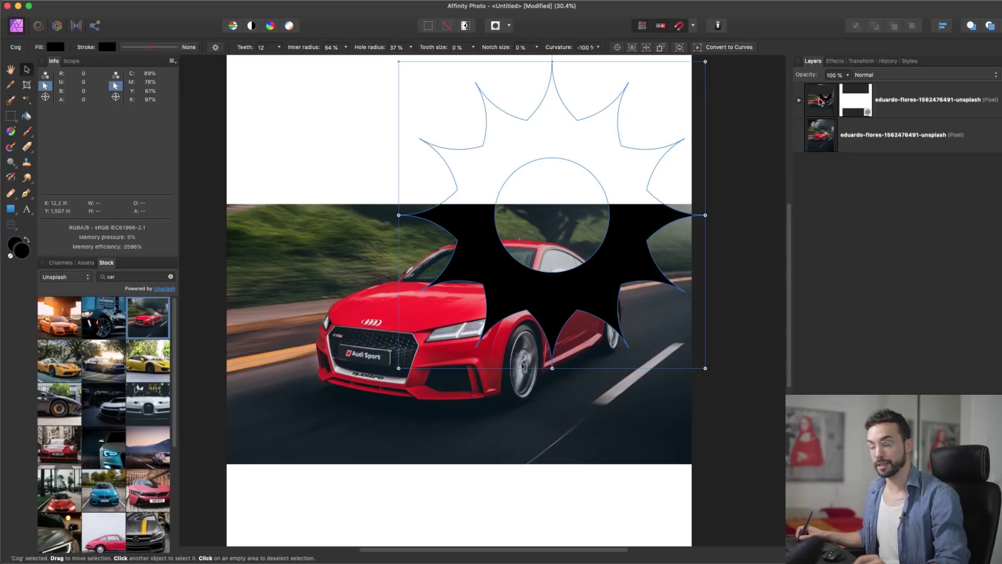
left_click(799, 101)
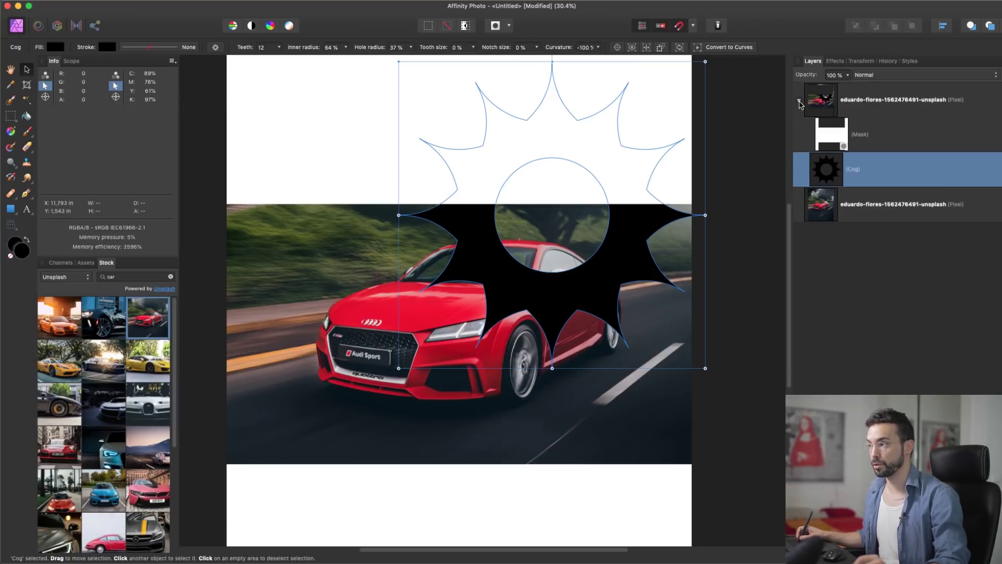
left_click(826, 184)
left_click(826, 173)
left_click(736, 203)
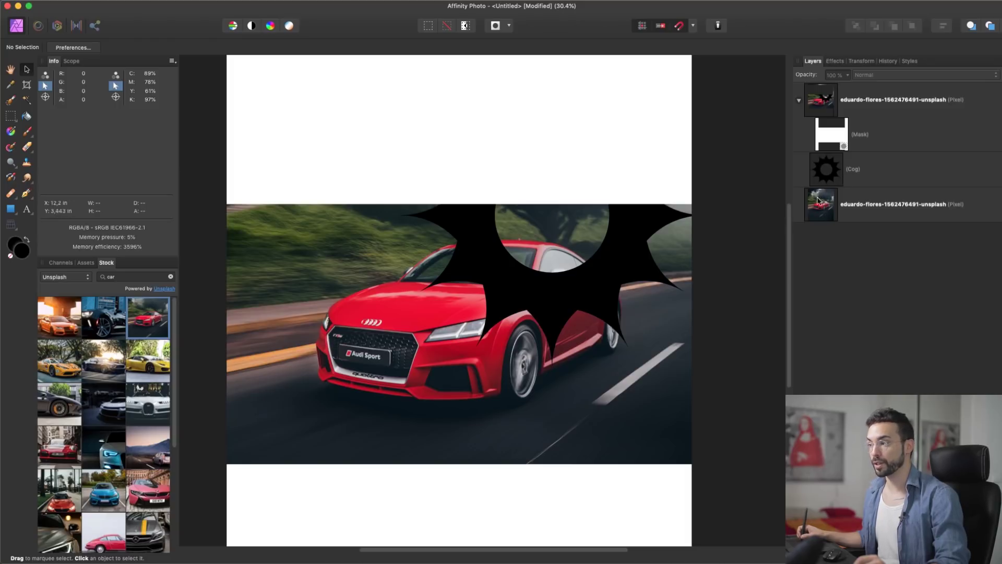
Nest the hidden bottom car layer inside the cog shape, and move the cog up over the car's roof.
left_click_drag(818, 208, 857, 188)
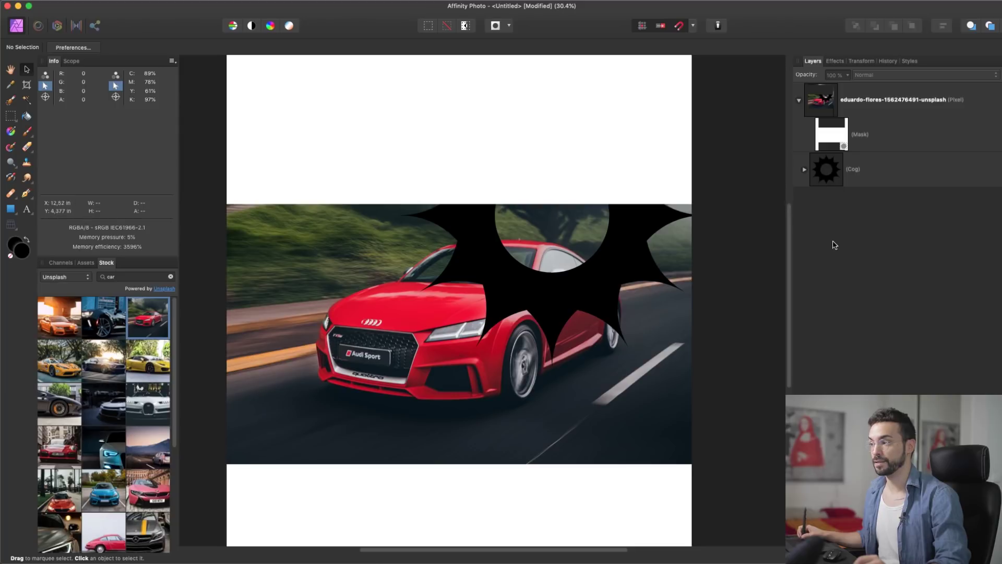
left_click(804, 171)
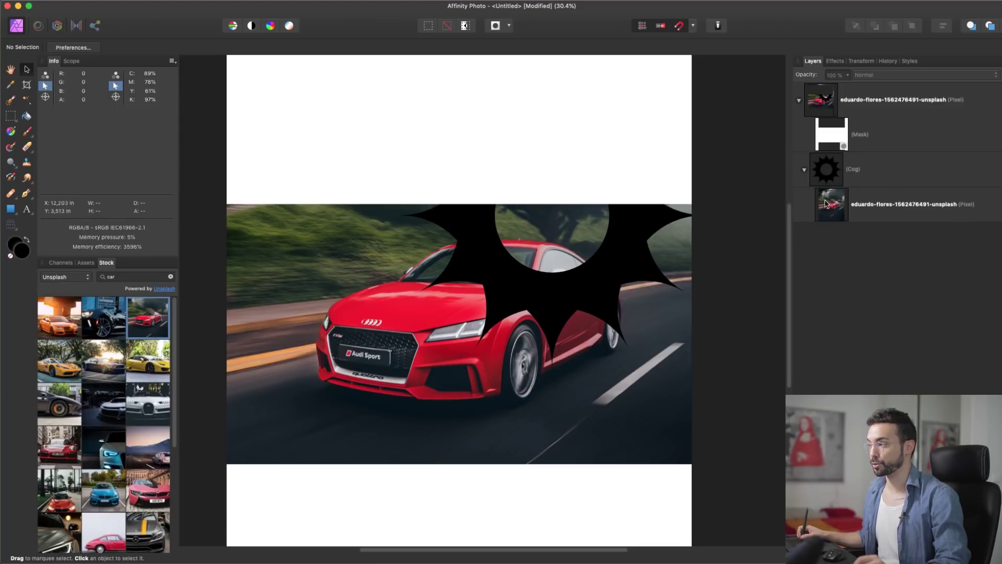
left_click(869, 175)
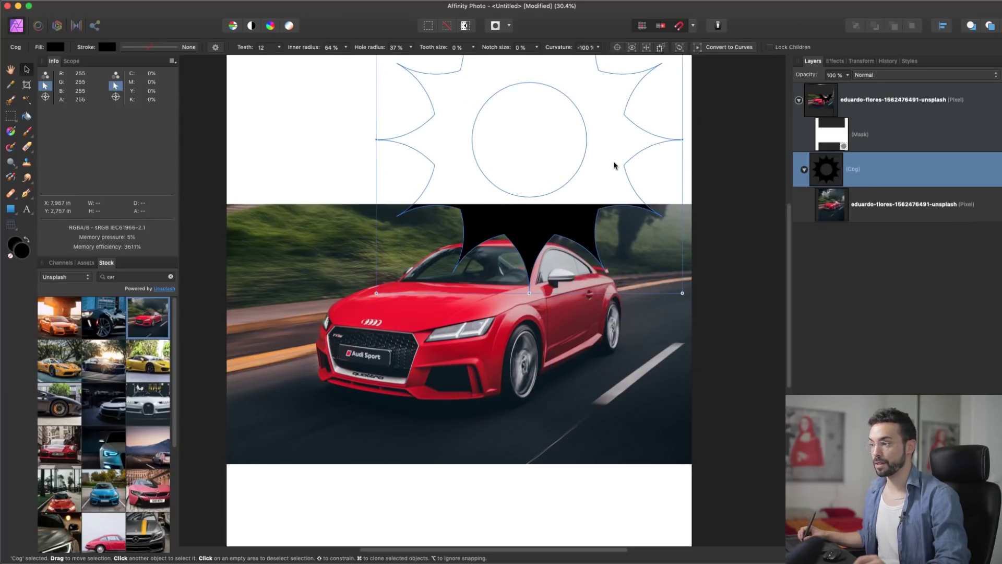
Show the car photo nested inside the cog, and reposition the outer car photo downward and its mask upward.
left_click(834, 203)
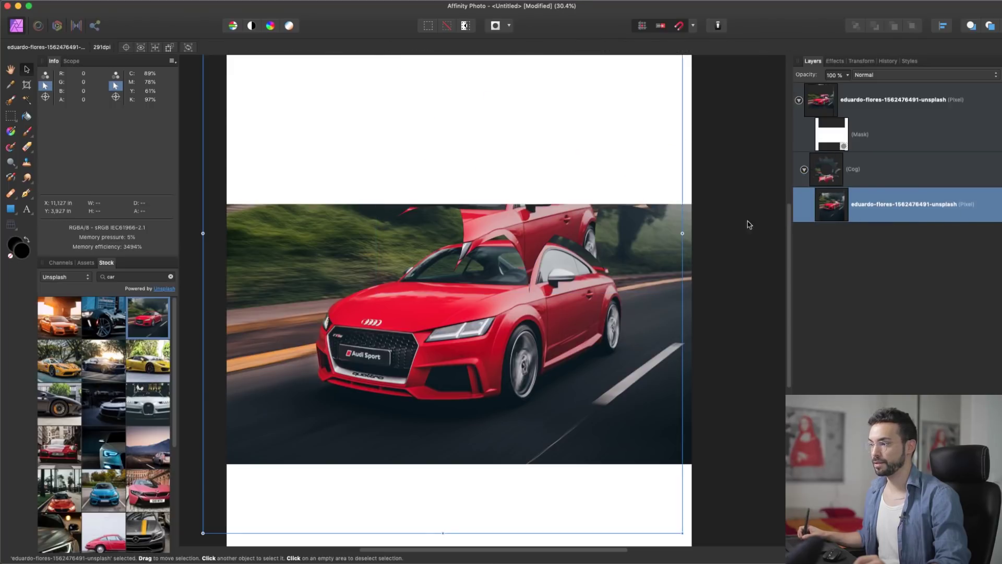
left_click(823, 172)
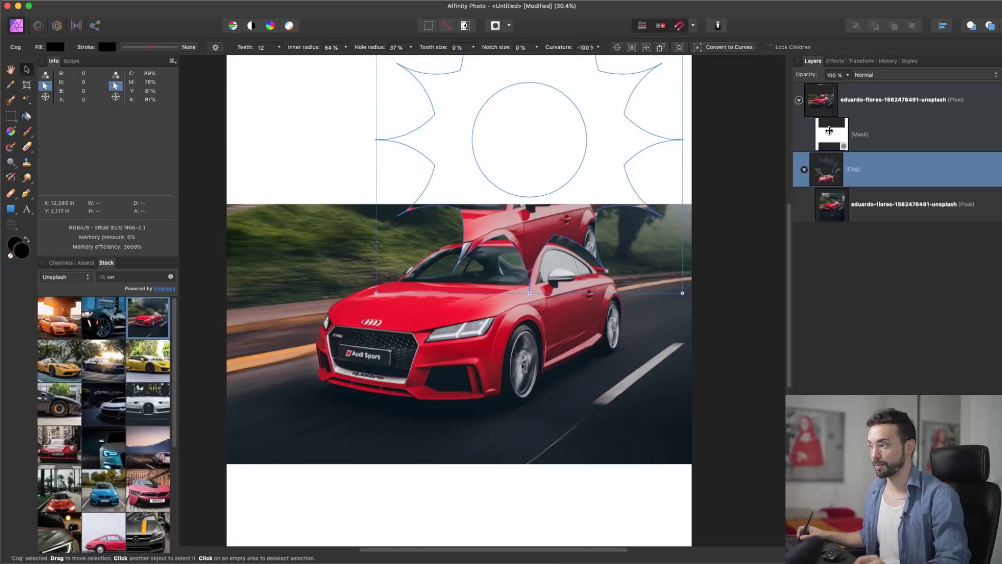
left_click(829, 131)
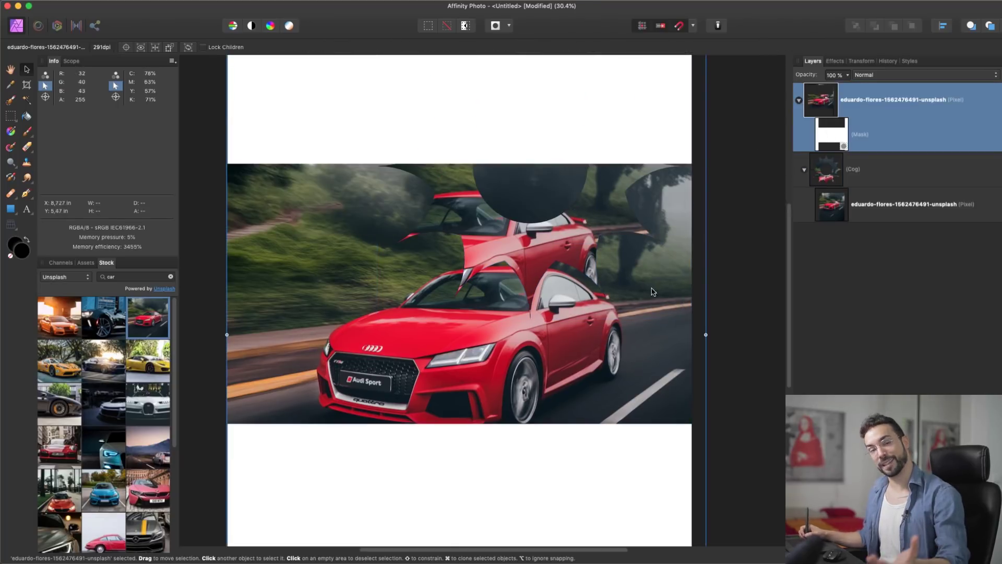
left_click(835, 136)
Move the nested car photo up and right within the cog, and move the cog down-left over the outer car's front.
left_click(842, 199)
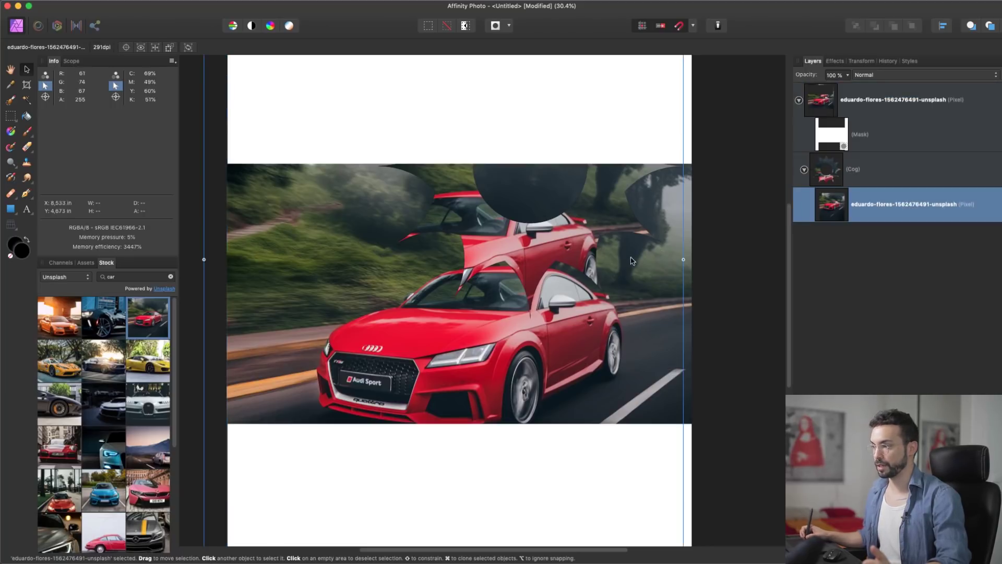
left_click_drag(584, 226, 655, 151)
left_click(820, 178)
left_click_drag(583, 237, 418, 311)
left_click(598, 225)
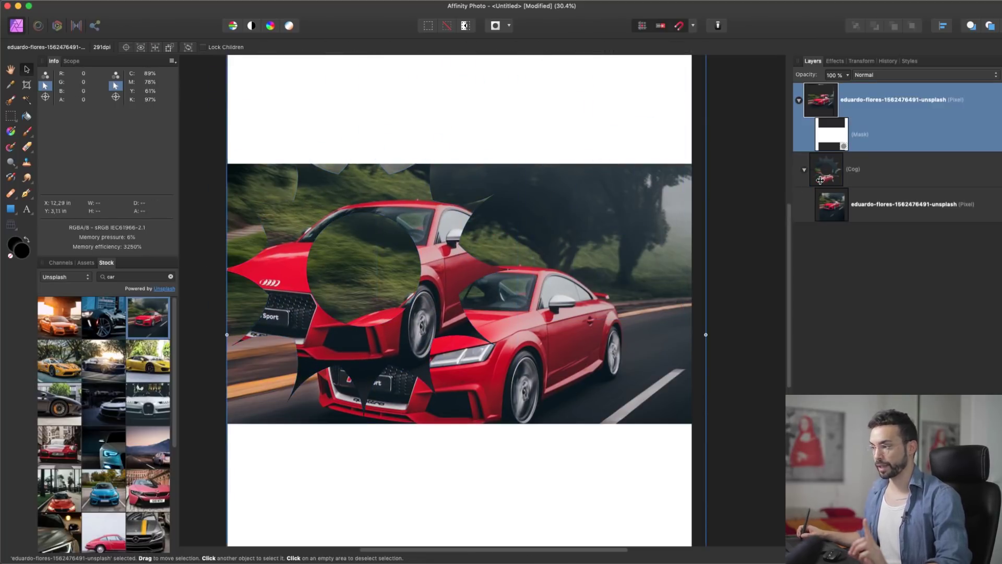
left_click(829, 141)
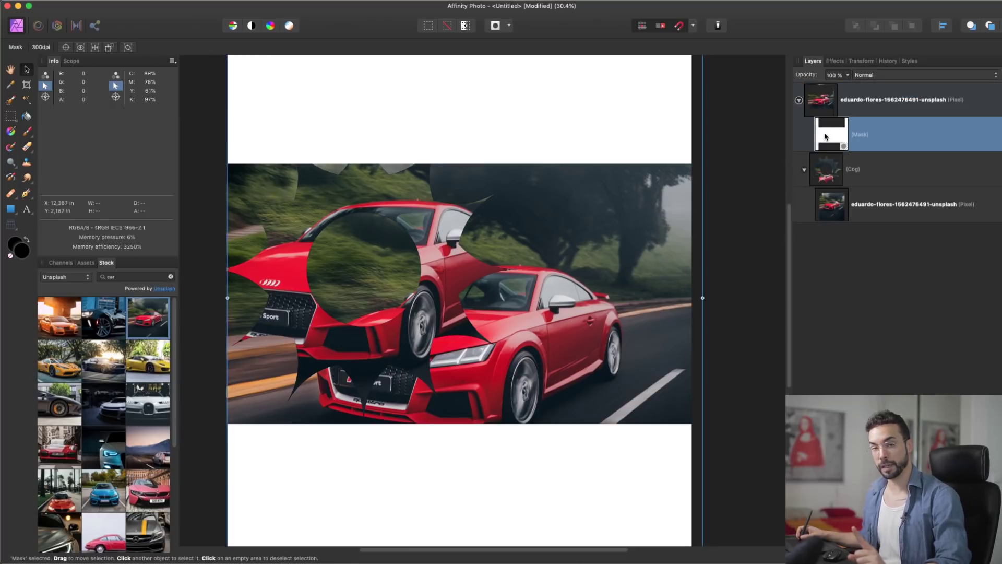
left_click(800, 101)
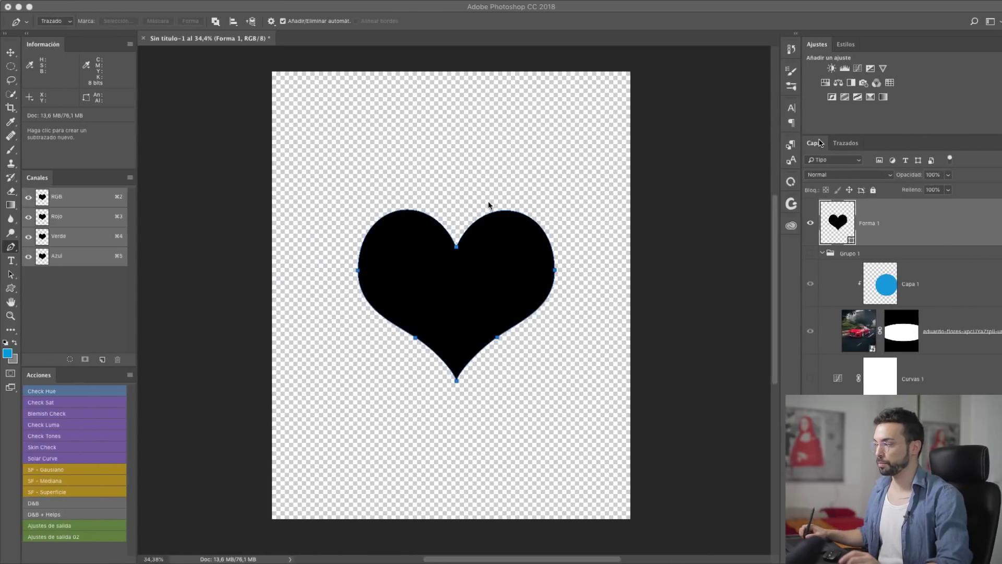
Delete the heart shape layer and clear the other layers, keeping only the unmasked car photo layer.
key("Delete")
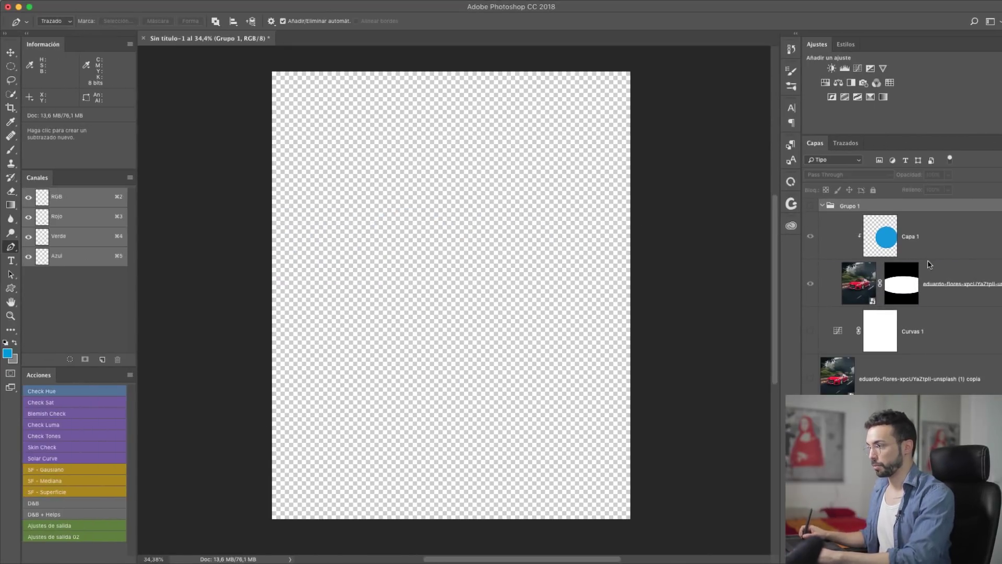
left_click(942, 240)
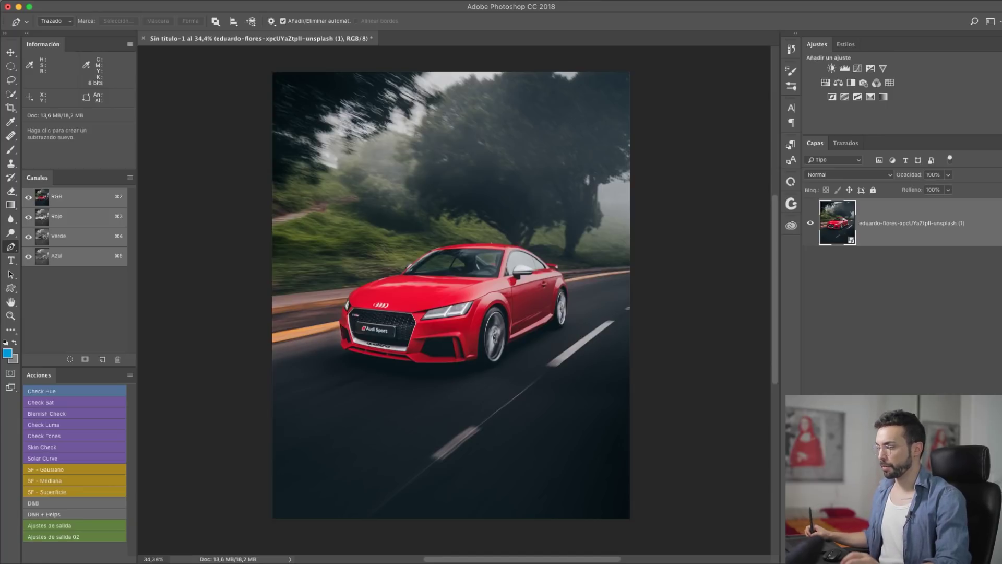
Add a layer mask to the car photo and fill a circular selection over the car's right side with black, then deselect.
key("m")
left_click_drag(381, 212, 610, 441)
key("alt+BackSpace")
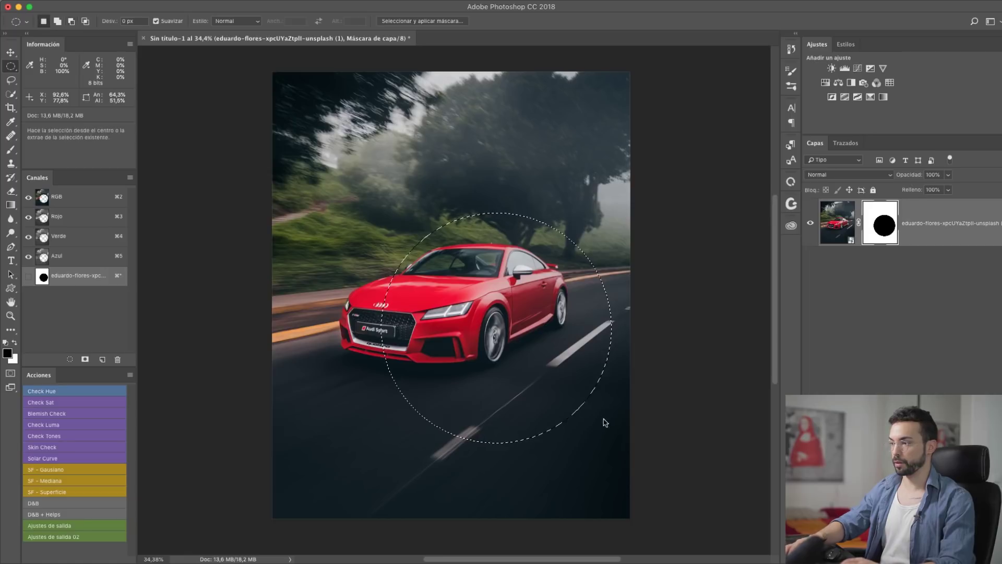
key("super+d")
left_click(838, 224)
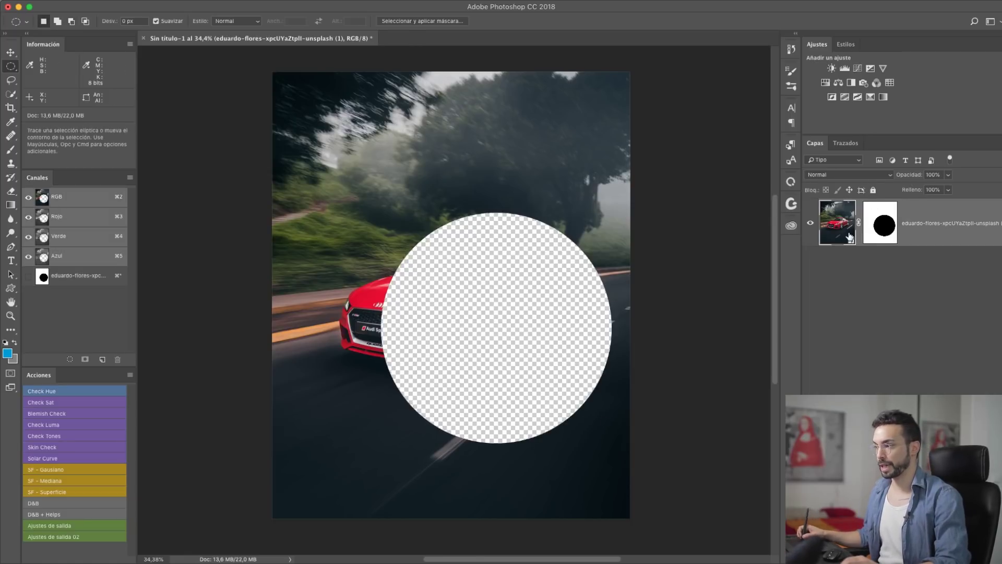
left_click(878, 234)
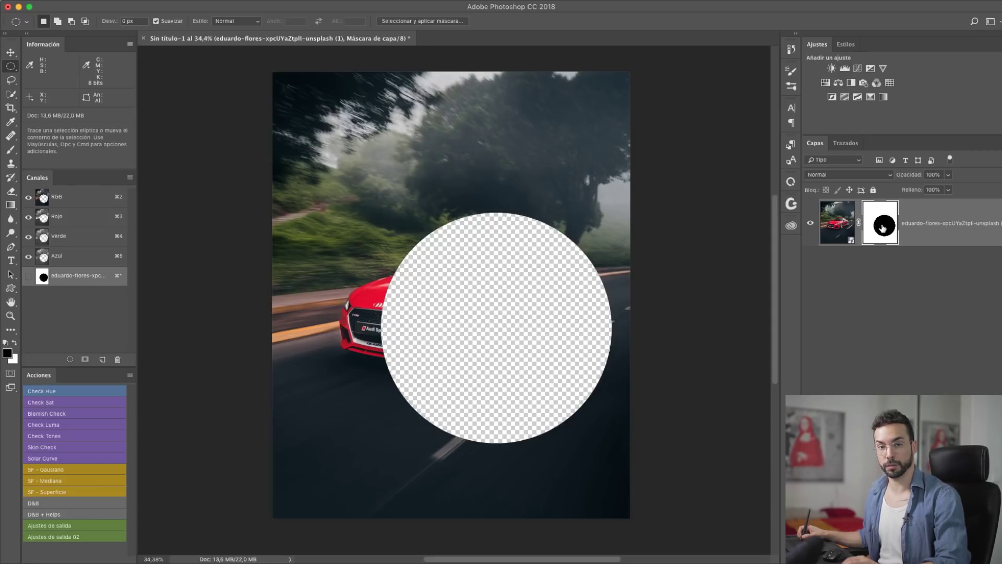
Try painting black brush strokes on the layer mask above the circle, then undo them and load and clear the mask's selection.
key("b")
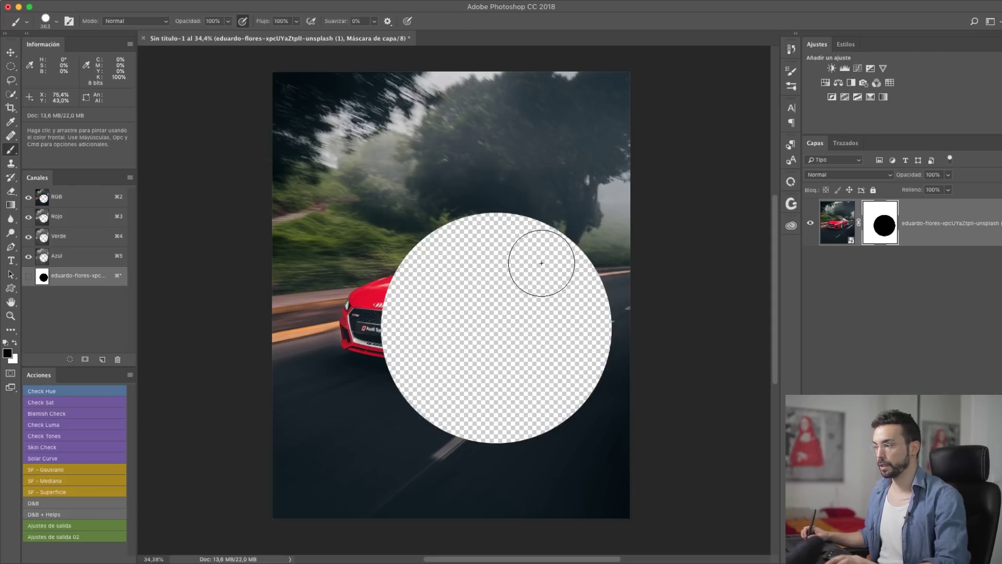
key("v")
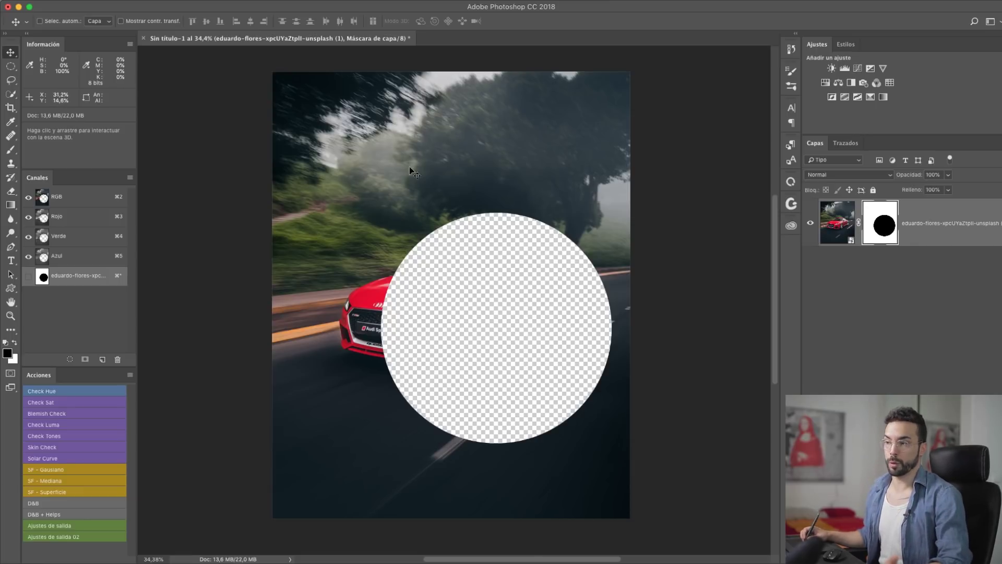
key("b")
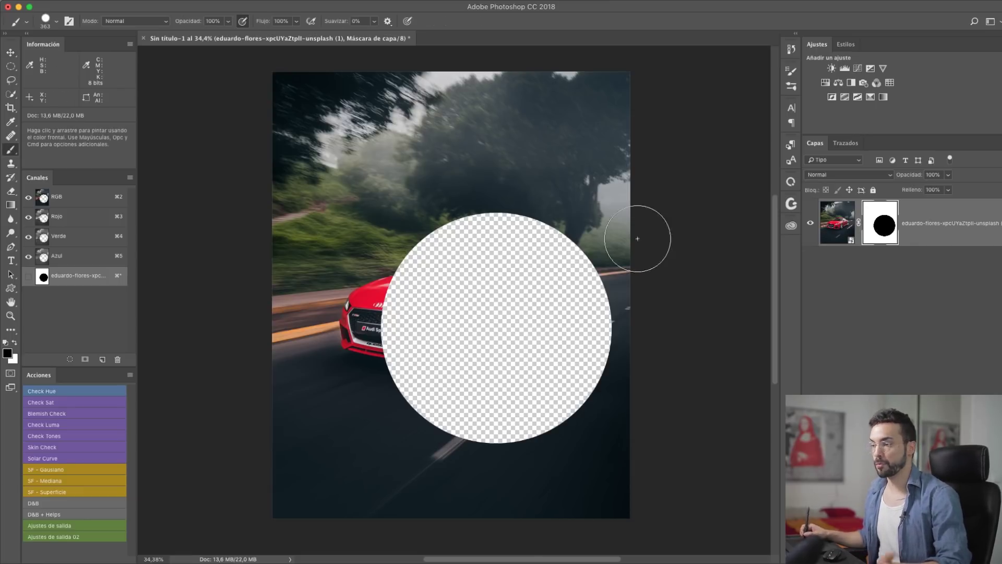
mouse_move(432, 168)
left_mouse_down()
mouse_move(450, 212)
mouse_move(474, 181)
mouse_move(475, 218)
mouse_move(466, 195)
left_mouse_up()
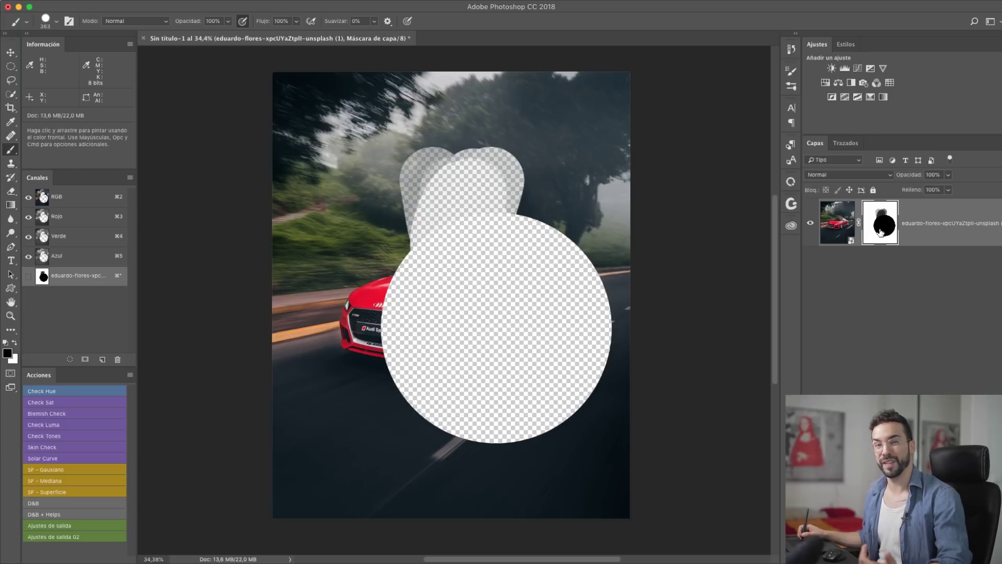
key("super+alt+z")
key("super+alt+z")
key("super+alt+z")
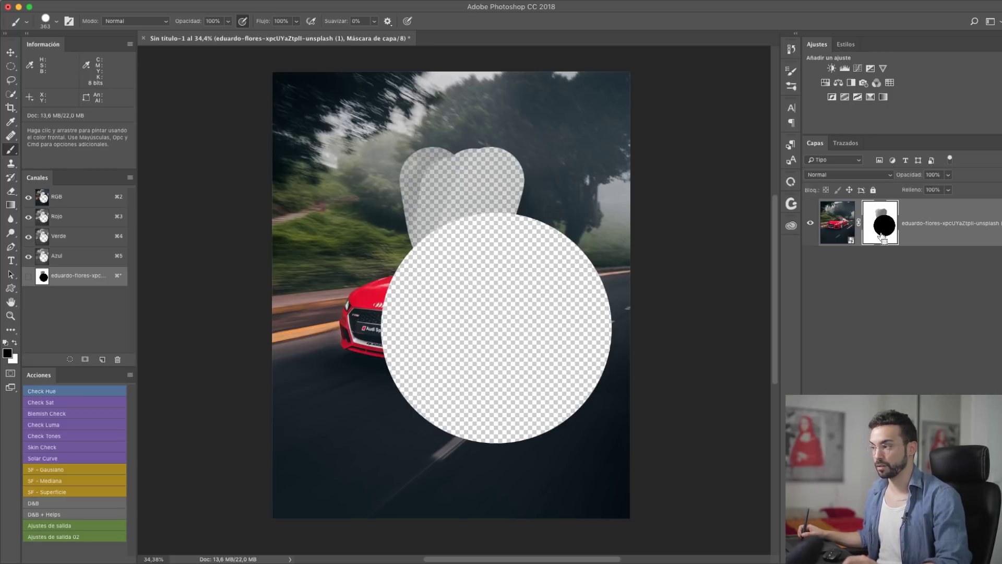
left_click(882, 238, "super")
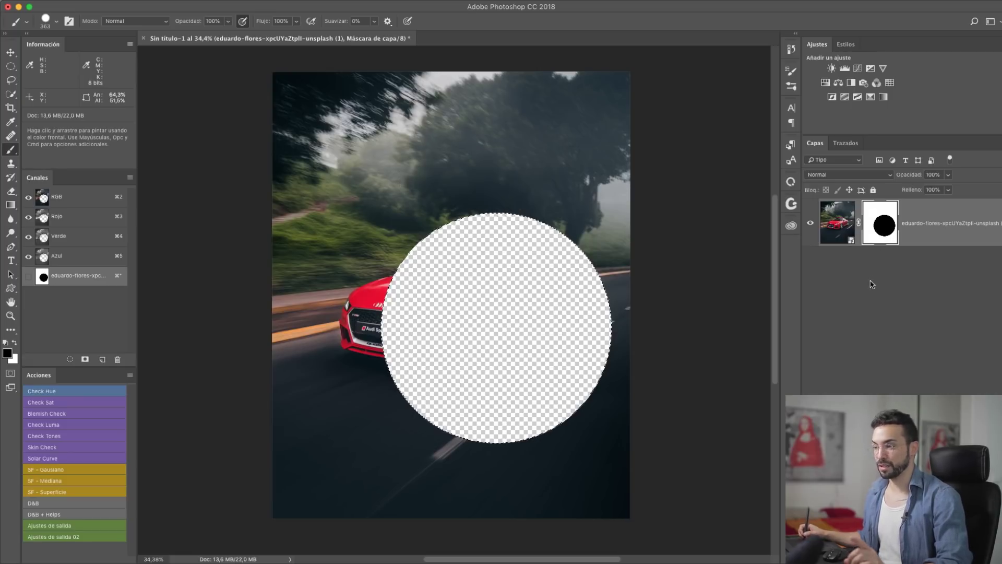
key("super+d")
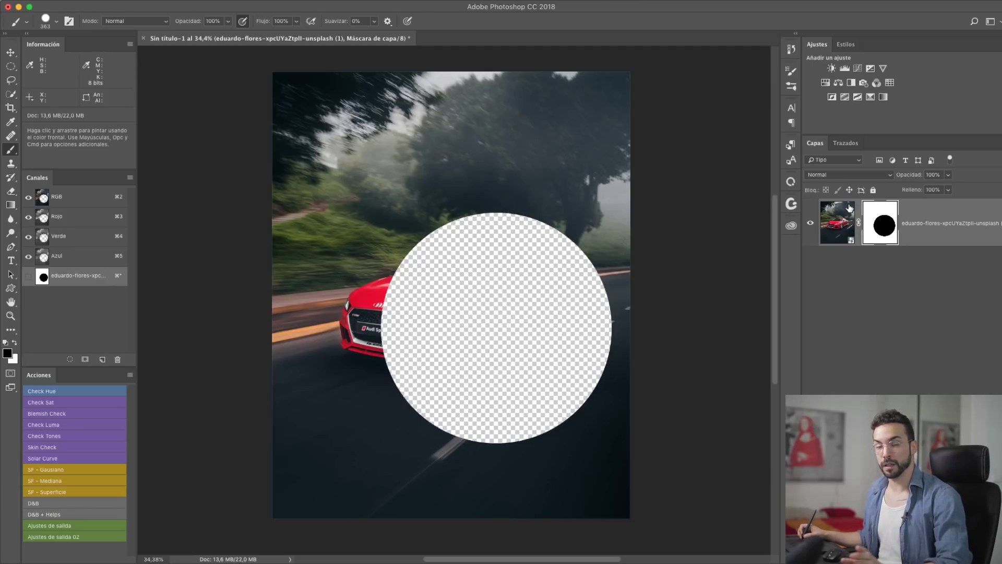
Group the masked car layer, add a mask to the group, and paint black on it above and to the right of the circle.
key("super+g")
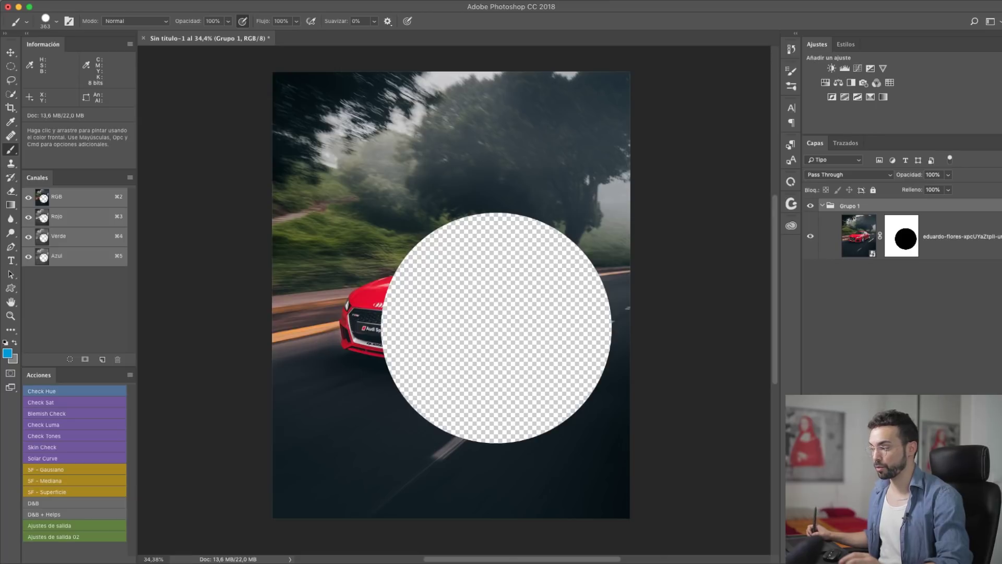
left_click(892, 558)
left_click_drag(560, 223, 528, 223)
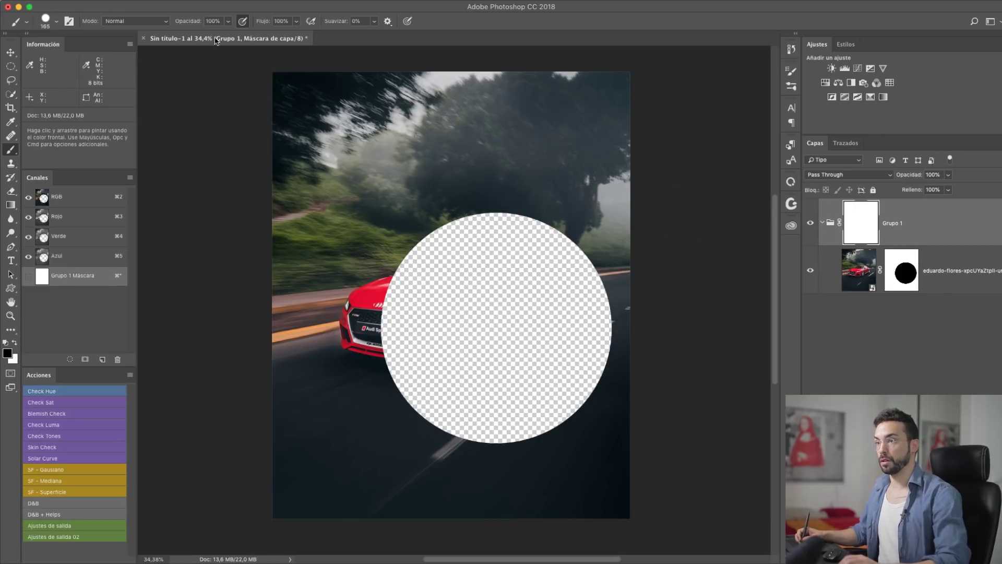
left_click_drag(553, 230, 574, 230)
mouse_move(553, 196)
left_mouse_down()
mouse_move(568, 246)
mouse_move(605, 227)
mouse_move(590, 246)
mouse_move(555, 181)
mouse_move(499, 240)
mouse_move(504, 221)
mouse_move(506, 277)
left_mouse_up()
mouse_move(503, 223)
left_mouse_down()
mouse_move(501, 242)
mouse_move(593, 291)
mouse_move(598, 305)
left_mouse_up()
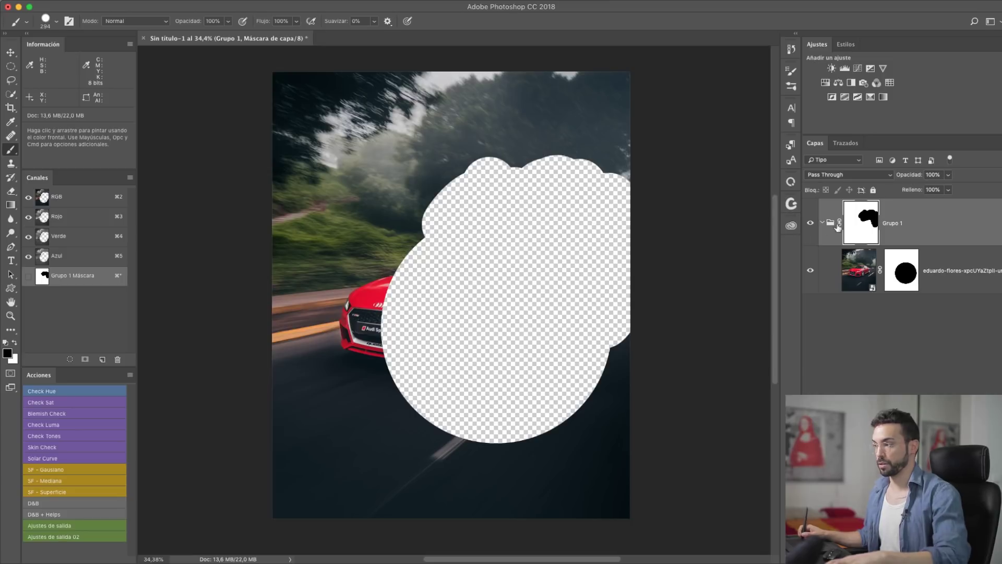
Place the masked group in a second group with its own mask, and paint black on it over the car's front.
key("super+g")
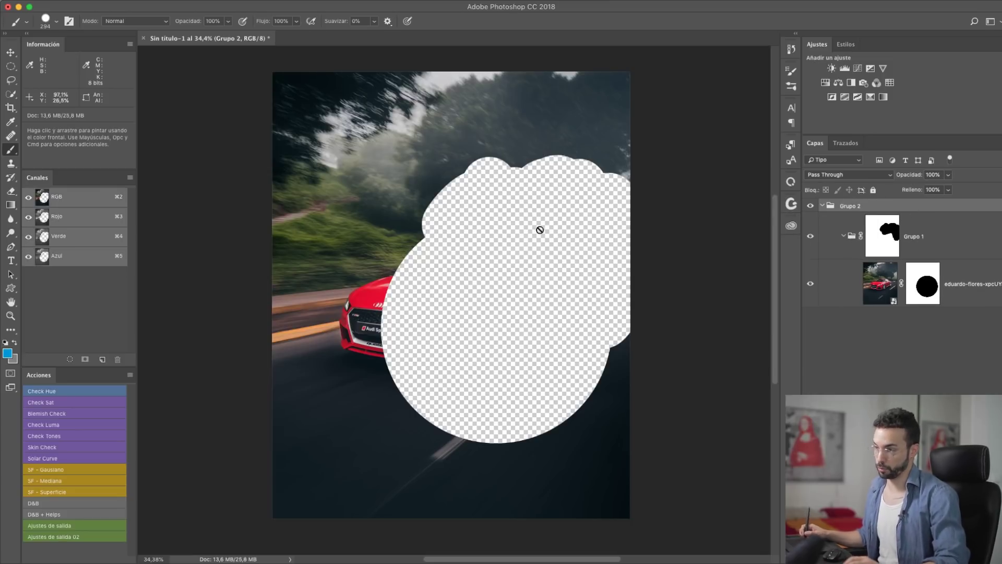
left_click(910, 558)
mouse_move(350, 308)
left_mouse_down()
mouse_move(341, 342)
mouse_move(373, 355)
mouse_move(392, 399)
mouse_move(380, 369)
left_mouse_up()
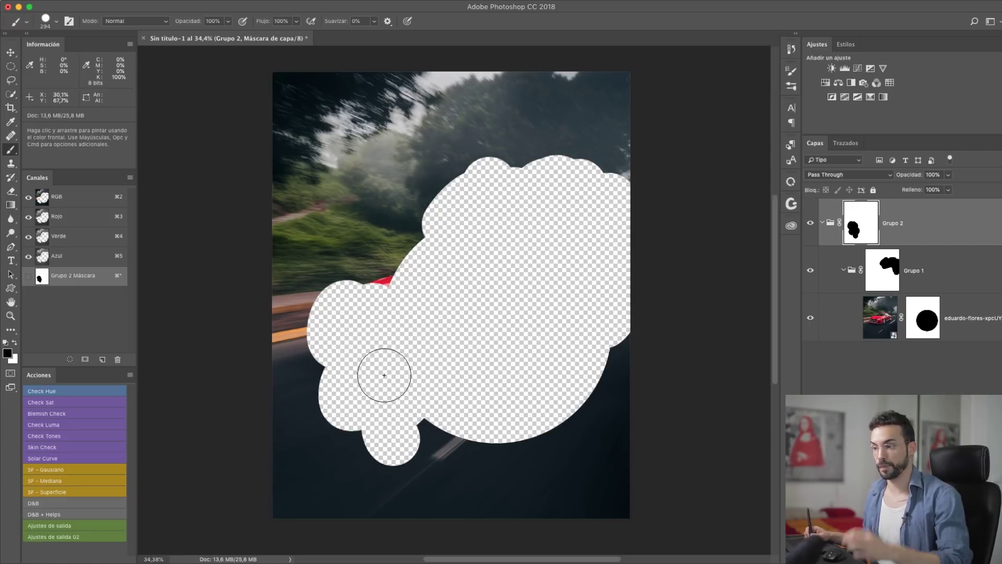
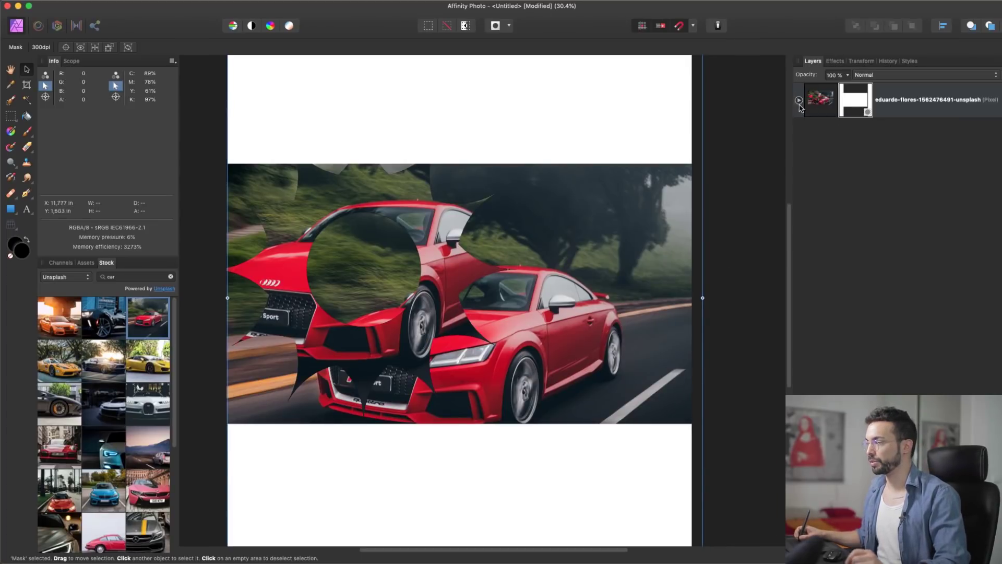
Switch to Affinity Photo, undo back to the separate black cog layer, and move the cog up and right over the photo's upper edge.
key("super+z")
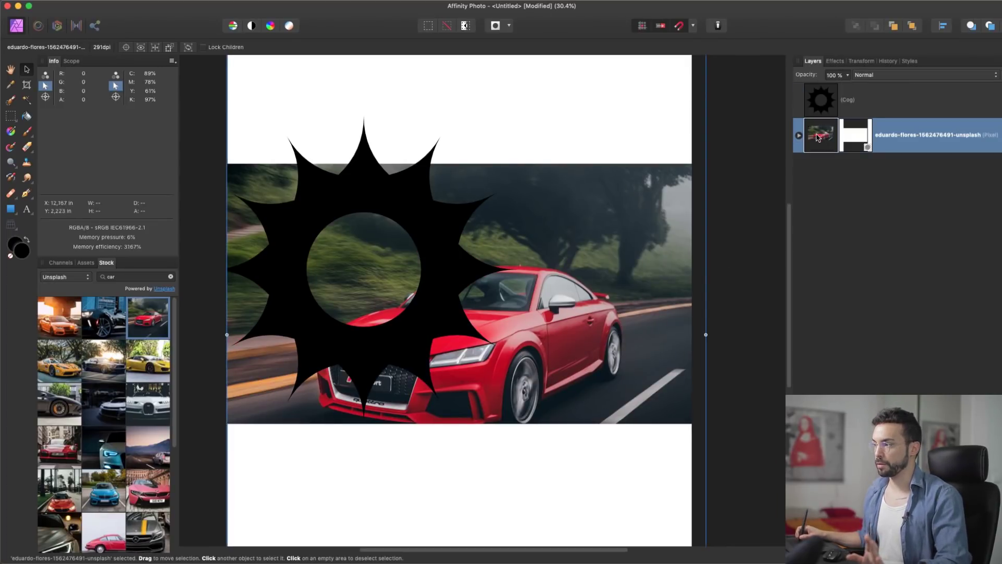
left_click(851, 139)
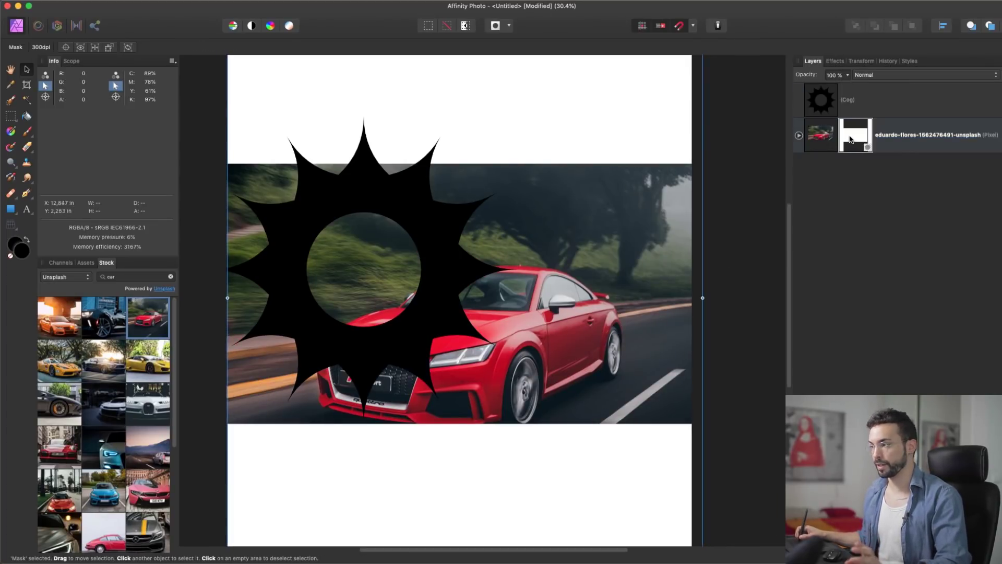
left_click(831, 105)
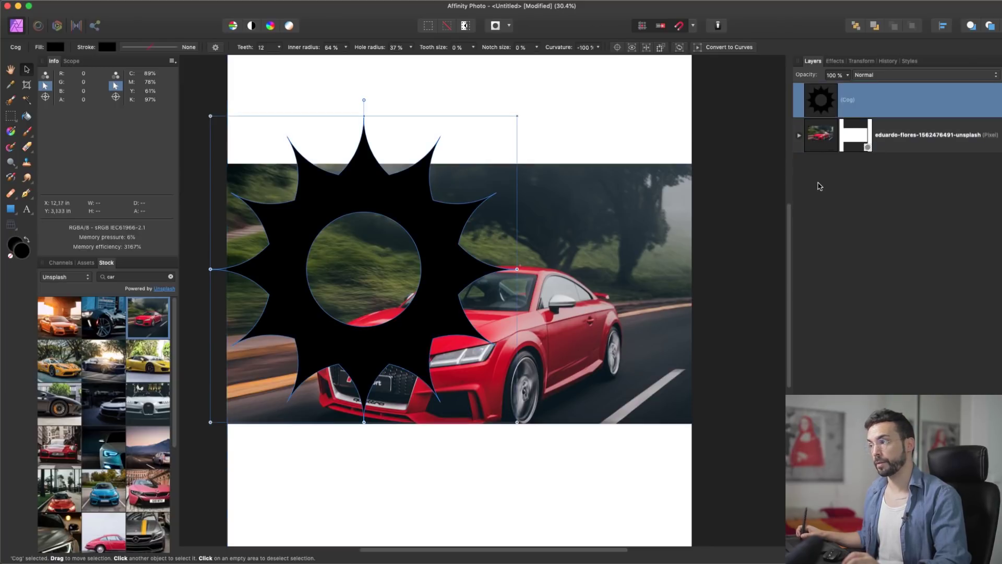
left_click_drag(429, 233, 491, 154)
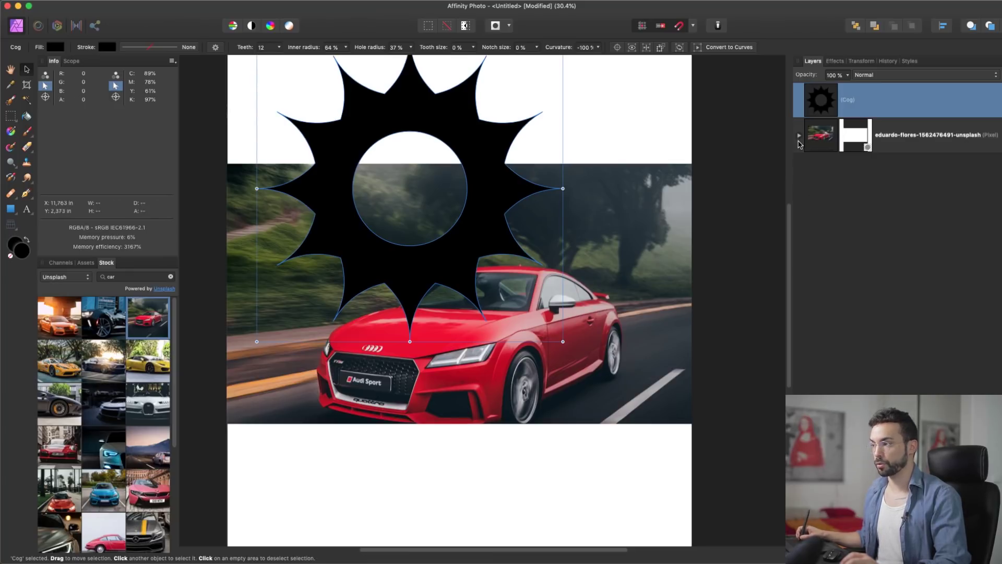
Apply the cog as a vector mask on the car photo layer, and expand the layer to list its masks.
left_click_drag(815, 105, 895, 152)
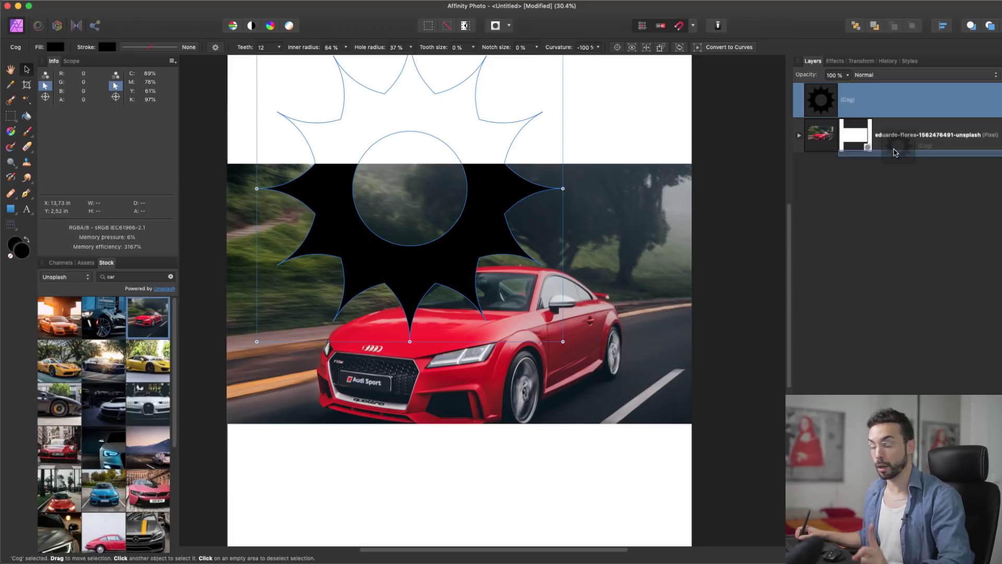
left_click_drag(896, 153, 836, 136)
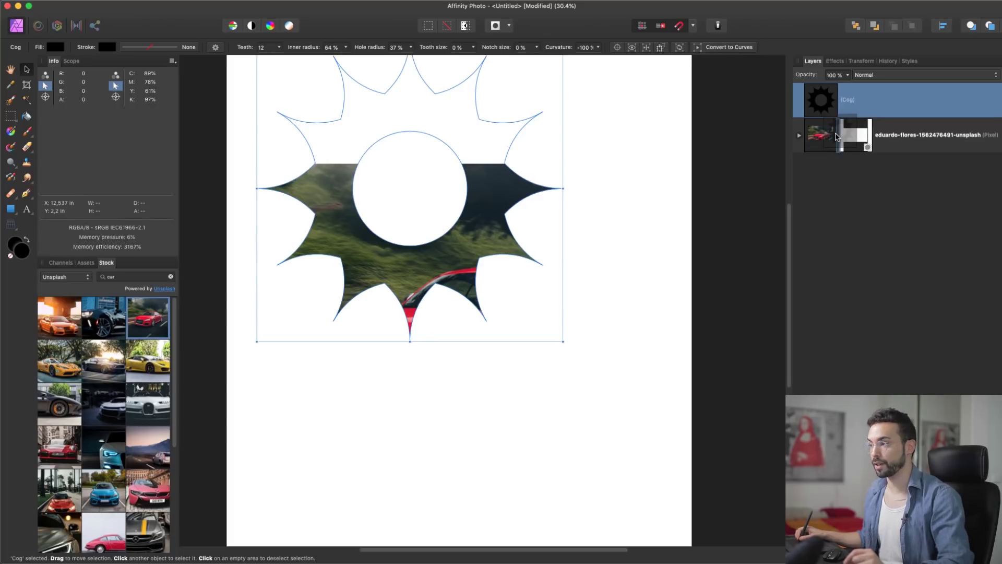
left_click_drag(835, 137, 835, 153)
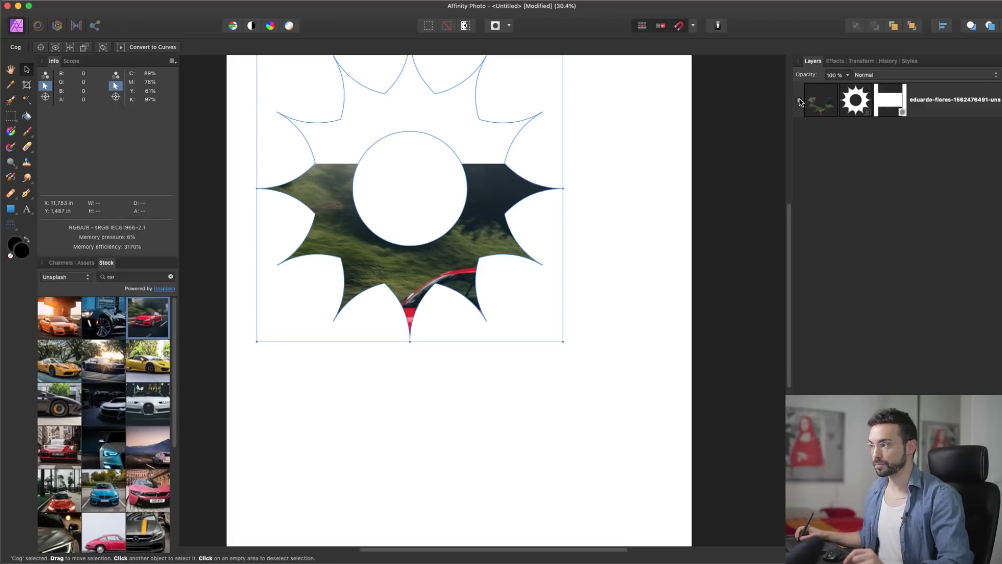
left_click(856, 107)
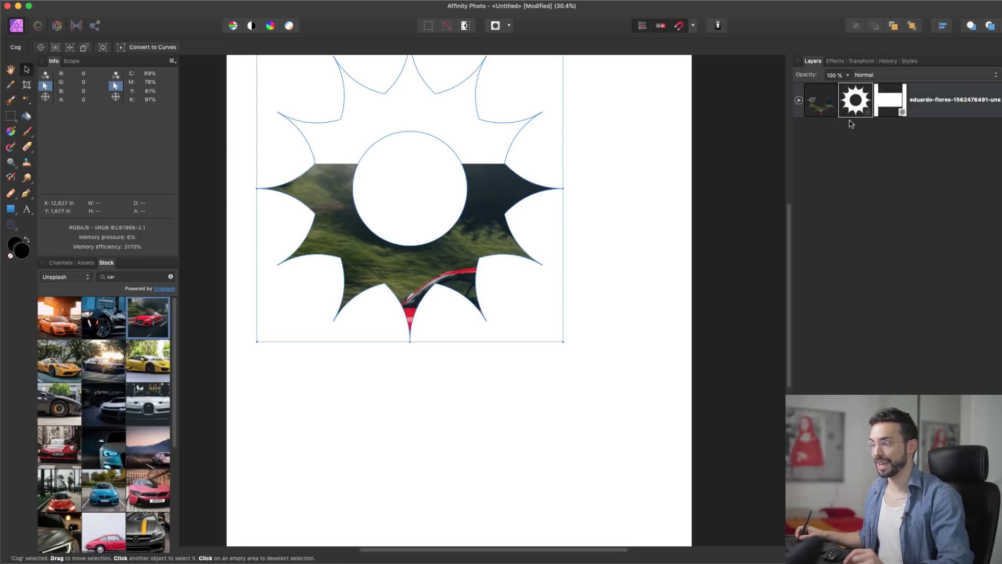
left_click(799, 100)
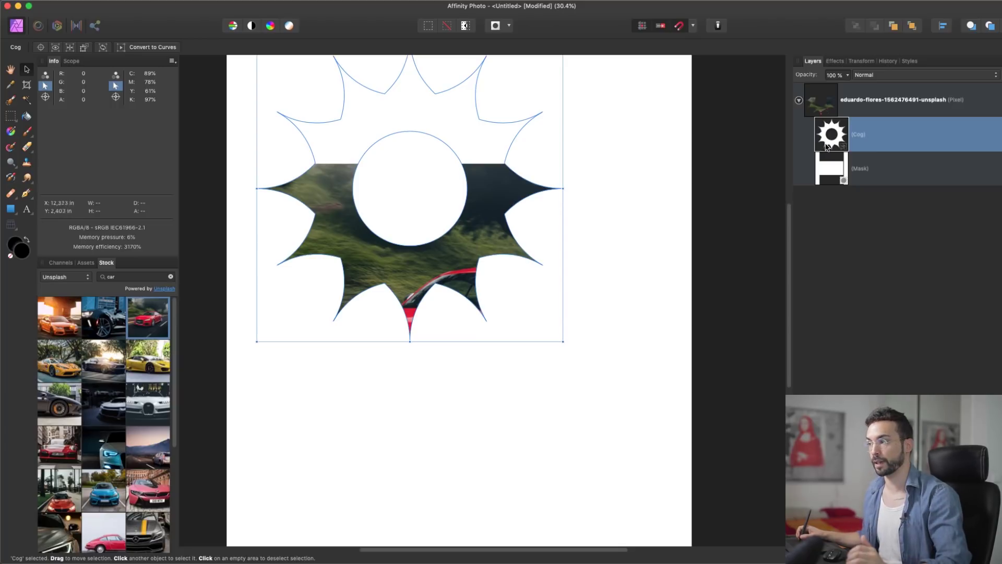
Move the cog mask down and right over the car, and shrink its hole radius to about 17%.
key("m")
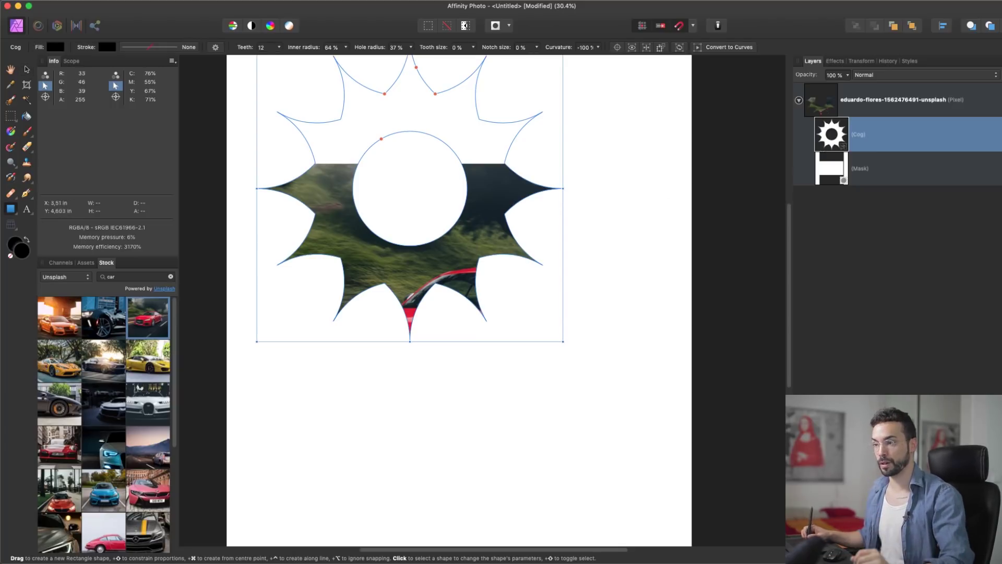
left_click_drag(463, 220, 523, 314)
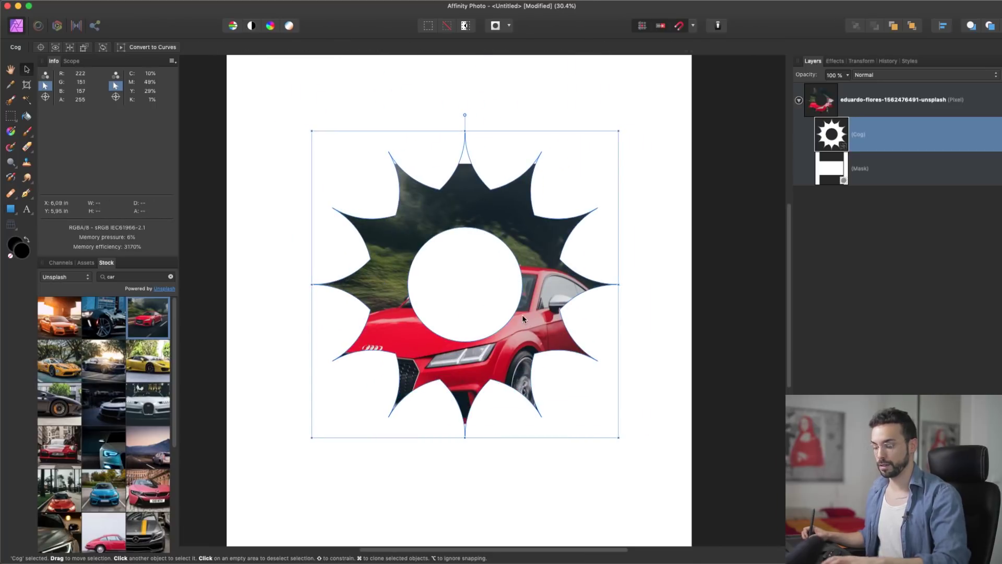
left_click_drag(437, 234, 452, 262)
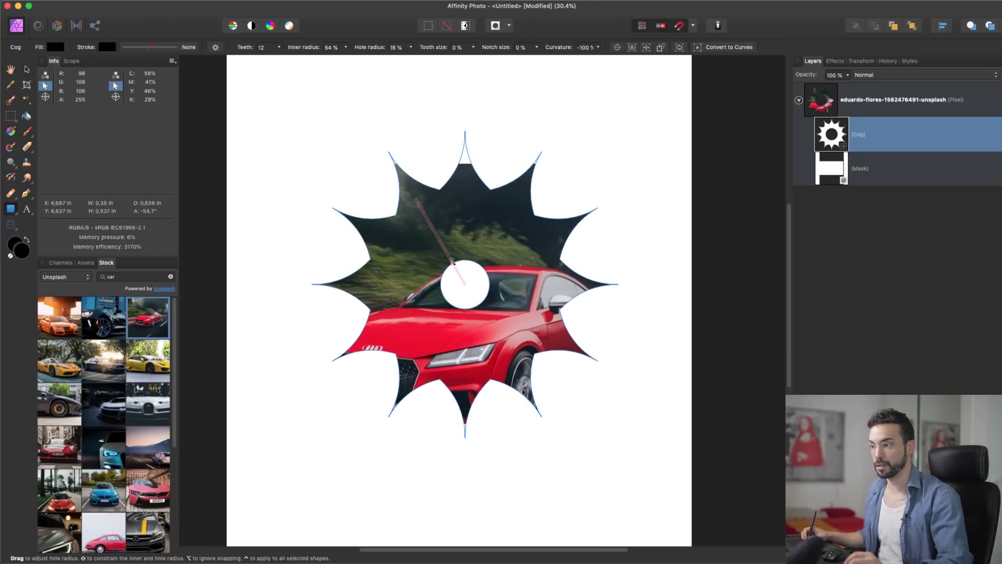
Reshape the cog mask to about 39% inner radius, 52% curvature, 76% tooth size and 24% notch size.
left_click_drag(439, 185, 450, 227)
left_click_drag(472, 173, 478, 175)
left_click_drag(465, 131, 495, 134)
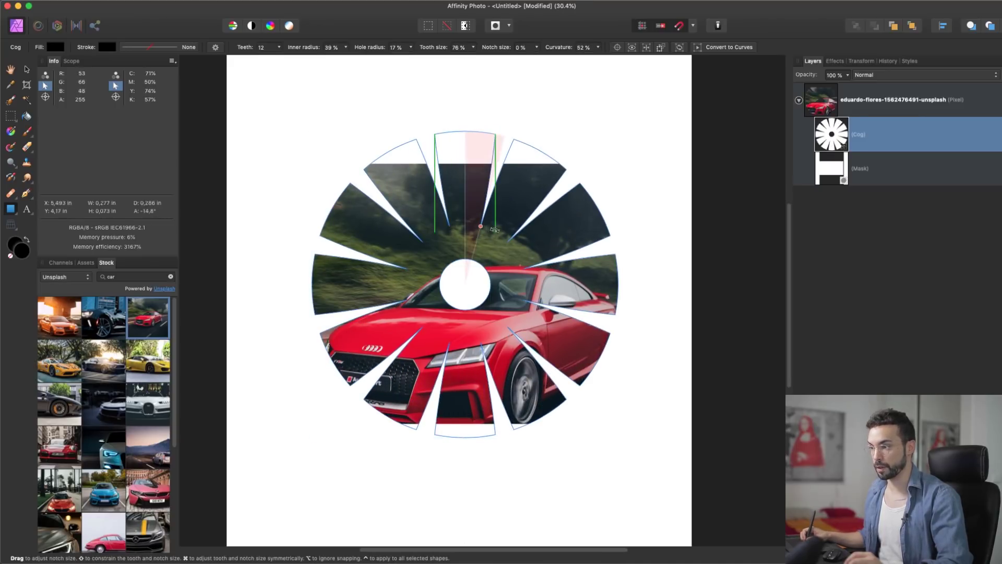
left_click_drag(473, 226, 480, 226)
key("super+z")
left_click_drag(479, 226, 477, 226)
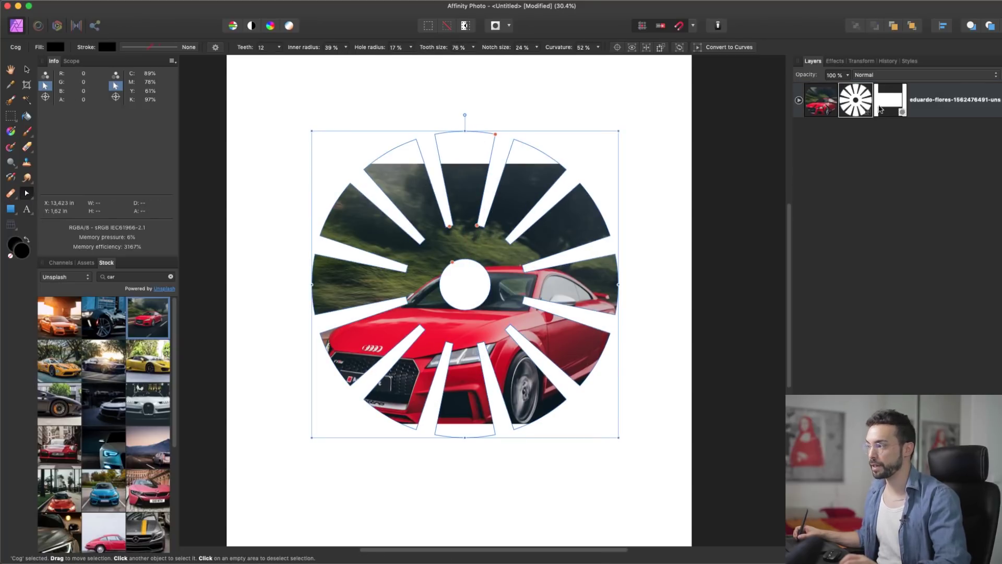
Examine the cog mask and the rectangular pixel mask in the car layer, selecting each in collapsed and expanded view.
left_click(882, 107)
left_click(862, 107)
left_click(878, 108)
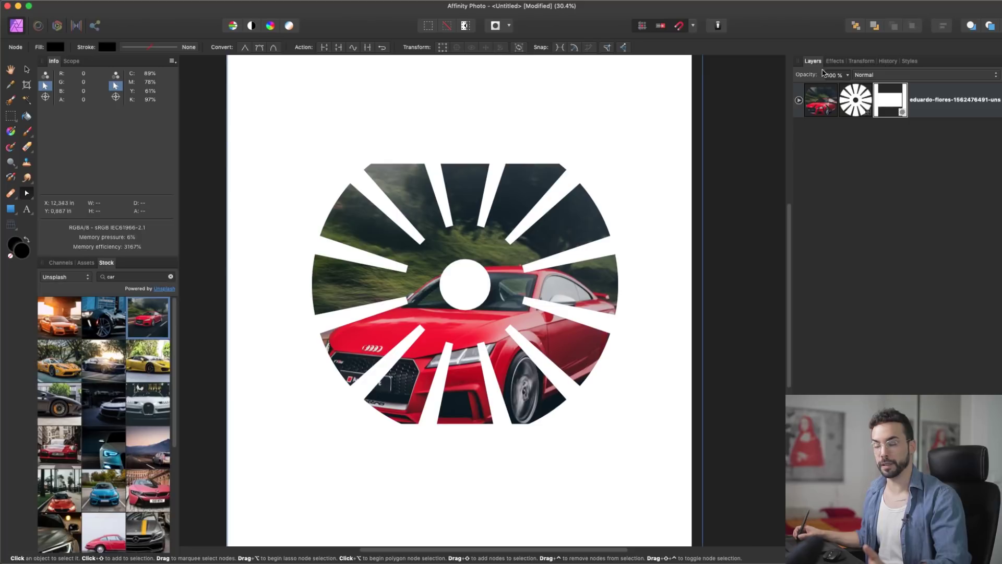
left_click(799, 101)
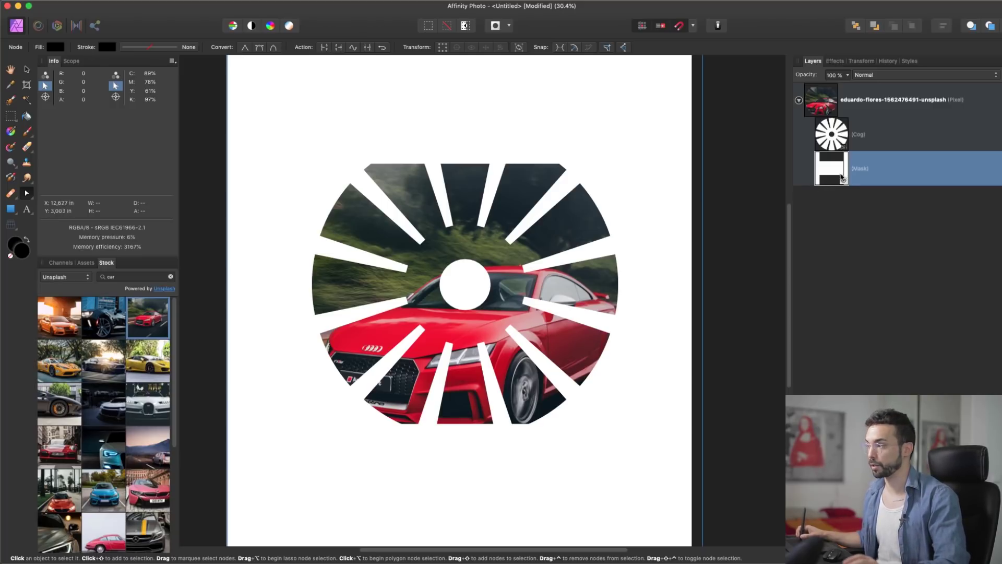
left_click(823, 134)
left_click_drag(828, 137, 822, 81)
left_click_drag(824, 119, 831, 163)
left_click(833, 171)
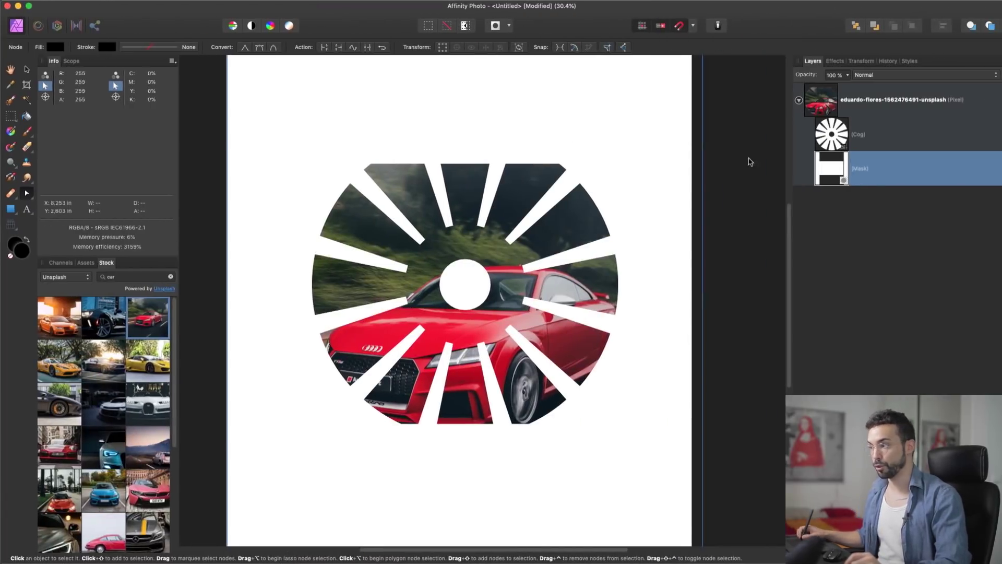
Move the rectangular pixel mask out of the car layer to stand above it, and nest it back in above the cog mask.
left_click_drag(847, 150, 823, 94)
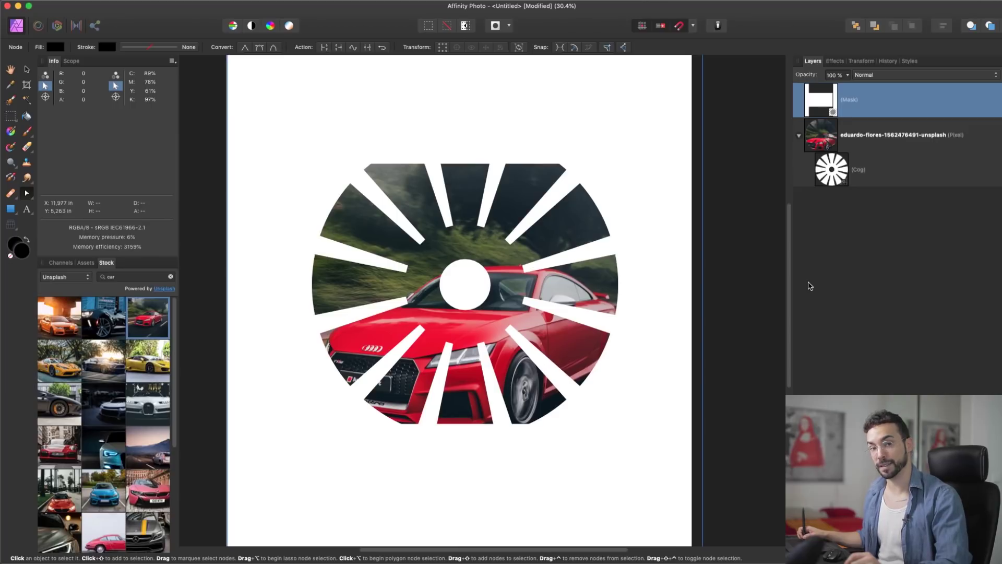
left_click(815, 194)
left_click(799, 137)
left_click(824, 108)
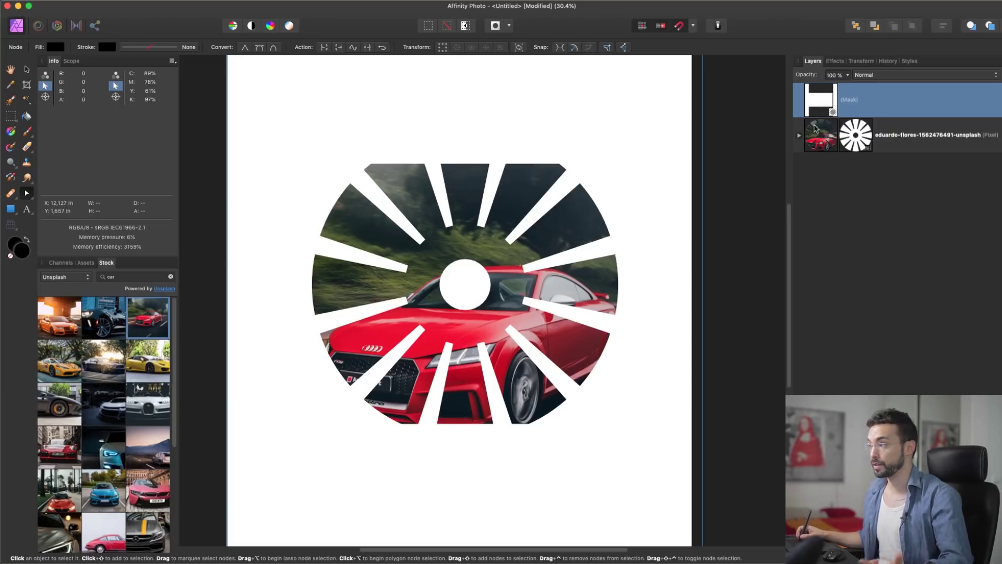
left_click(799, 136)
left_click_drag(818, 99, 829, 149)
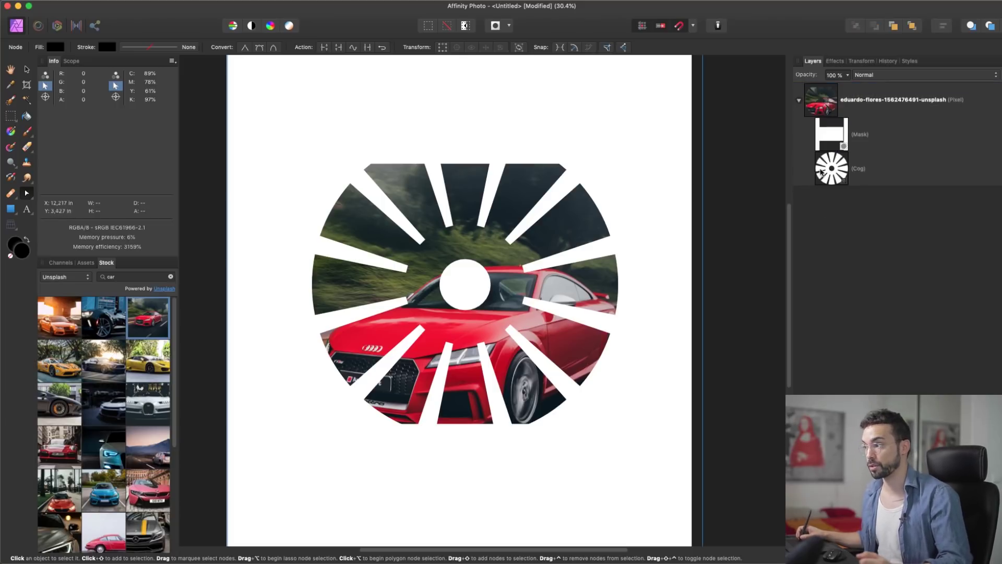
Select the car layer and take the rectangular pixel mask out of it again, placing it on top.
left_click(821, 103)
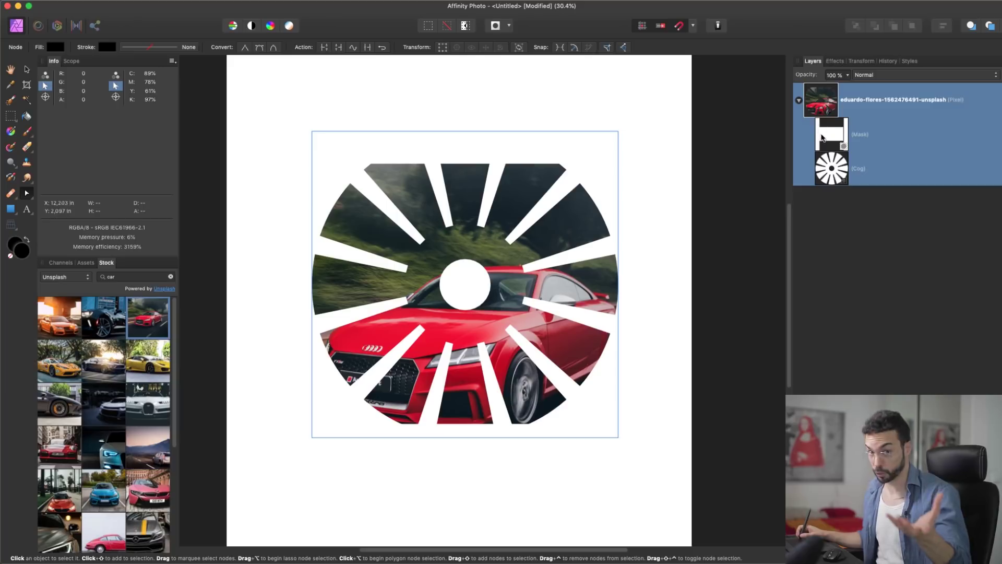
left_click_drag(824, 131, 821, 85)
left_click(836, 202)
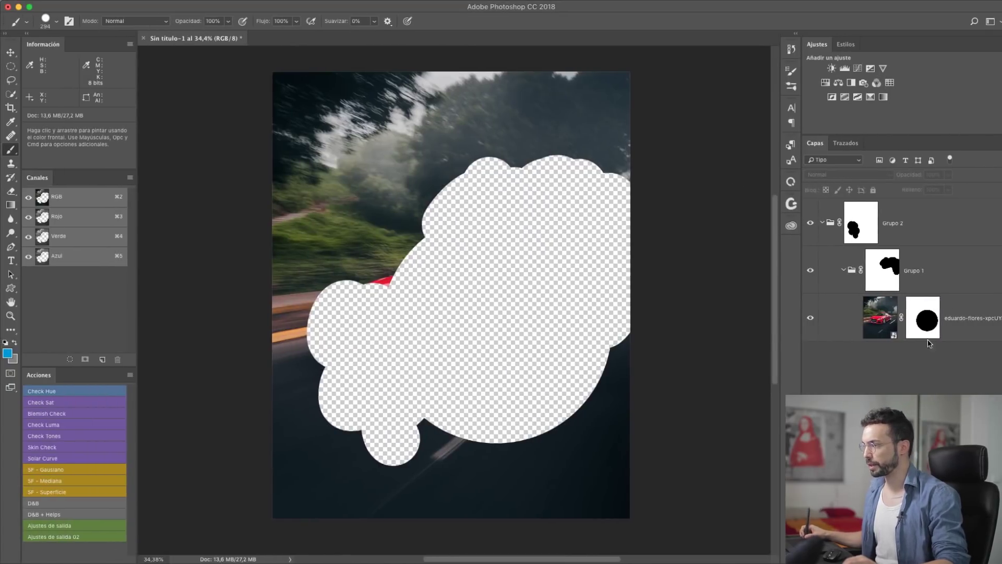
Switch to Photoshop and feather the circular layer mask on the car photo to 76.9 px.
left_click(923, 319)
double_click(921, 322)
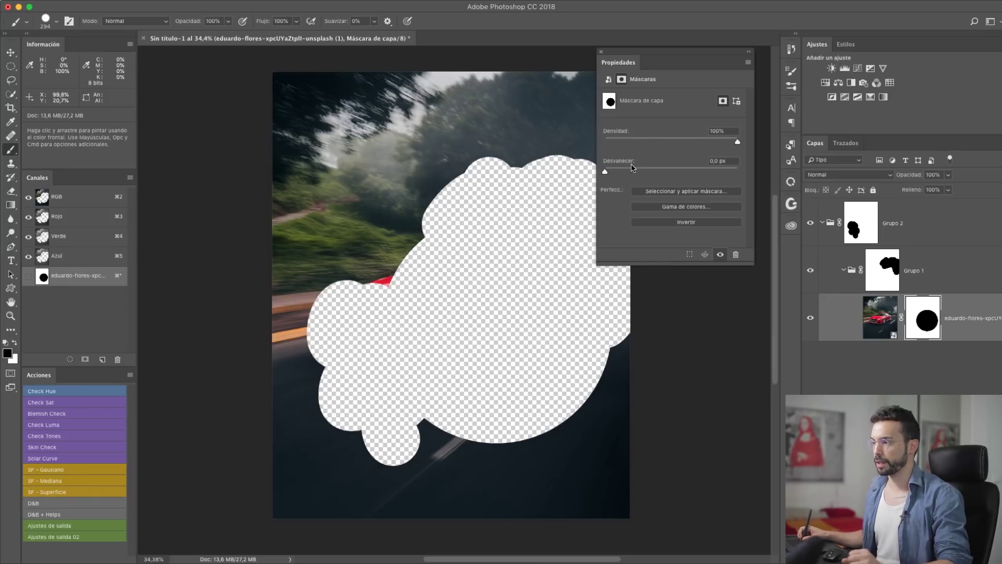
left_click_drag(614, 173, 684, 175)
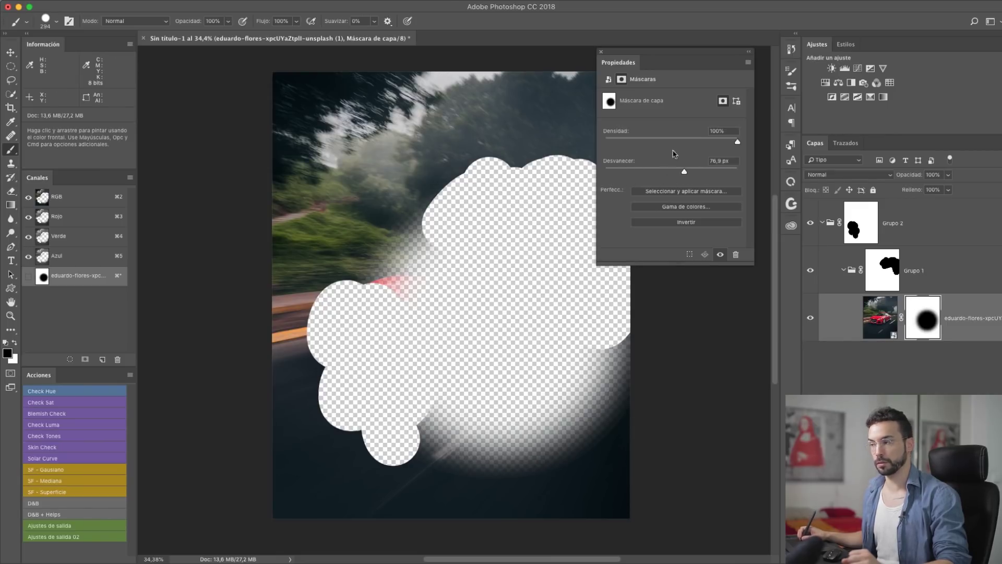
left_click(602, 51)
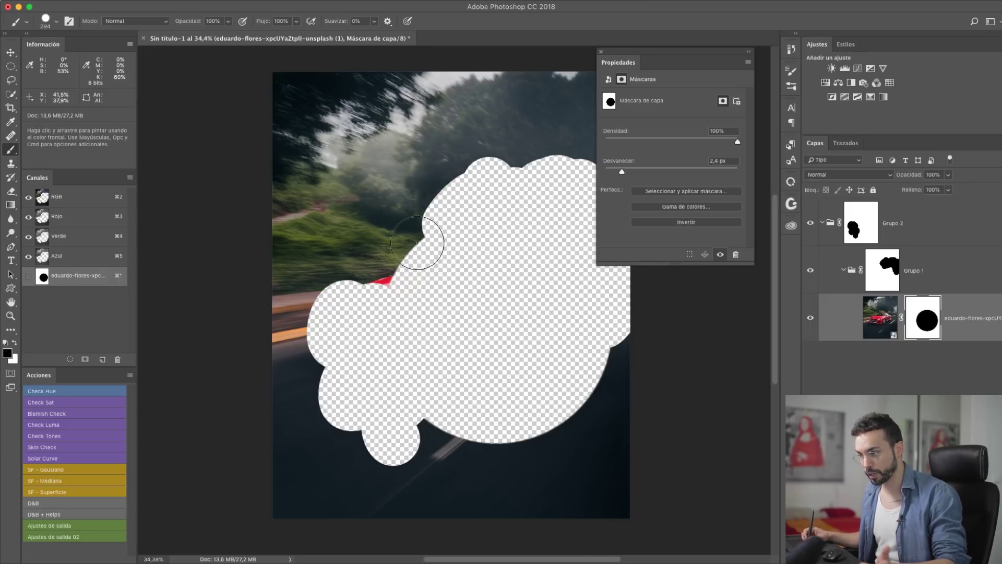
Remove the two masked groups around the car photo layer and delete the layer's circular mask.
left_click(872, 273)
key("Delete")
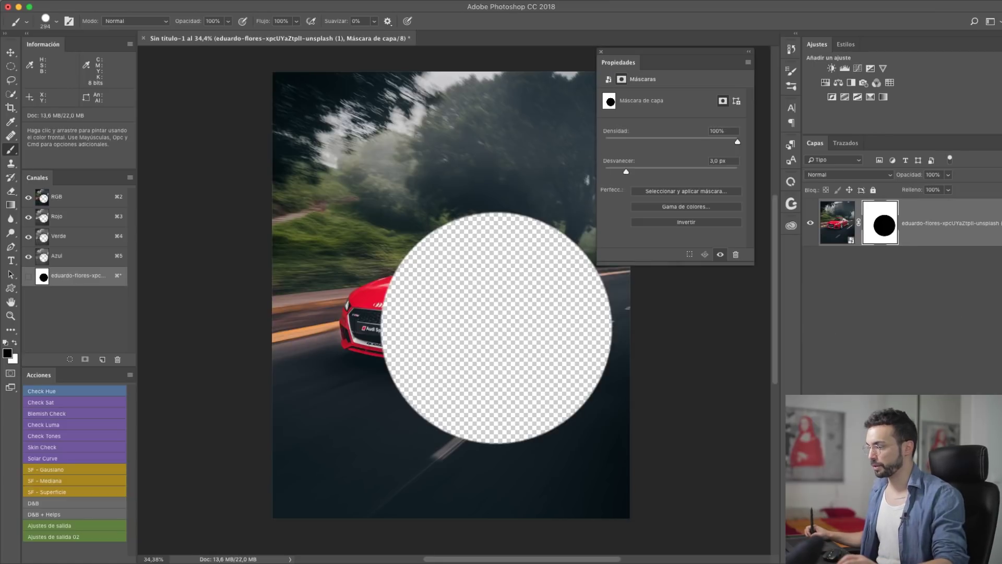
key("Delete")
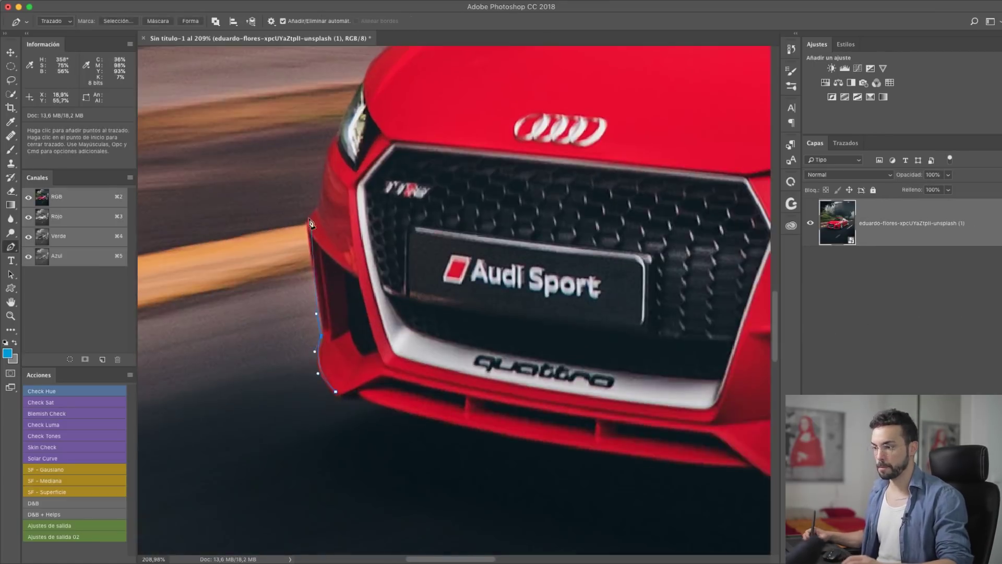
Trace the whole outline of the red car with the Pen tool, including roof, spoiler and wheels, as a closed path.
scroll(648, 169, "up", 5)
scroll(647, 168, "up", 4)
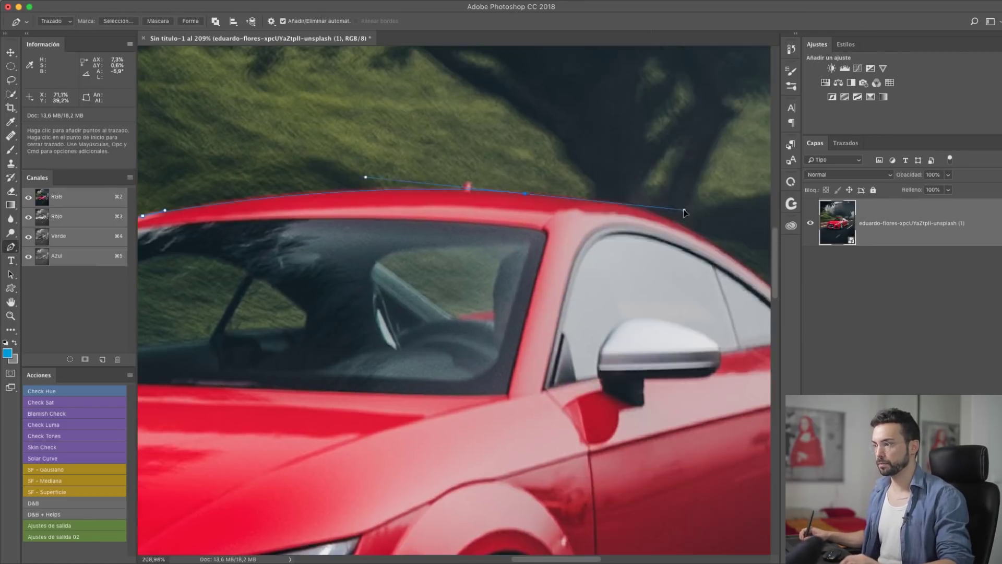
scroll(647, 168, "right", 4)
left_click(667, 398)
left_click_drag(531, 311, 456, 329)
left_click_drag(505, 300, 241, 250)
mouse_move(670, 301)
left_mouse_down()
mouse_move(598, 347)
mouse_move(647, 364)
left_mouse_up()
left_click_drag(496, 304, 638, 194)
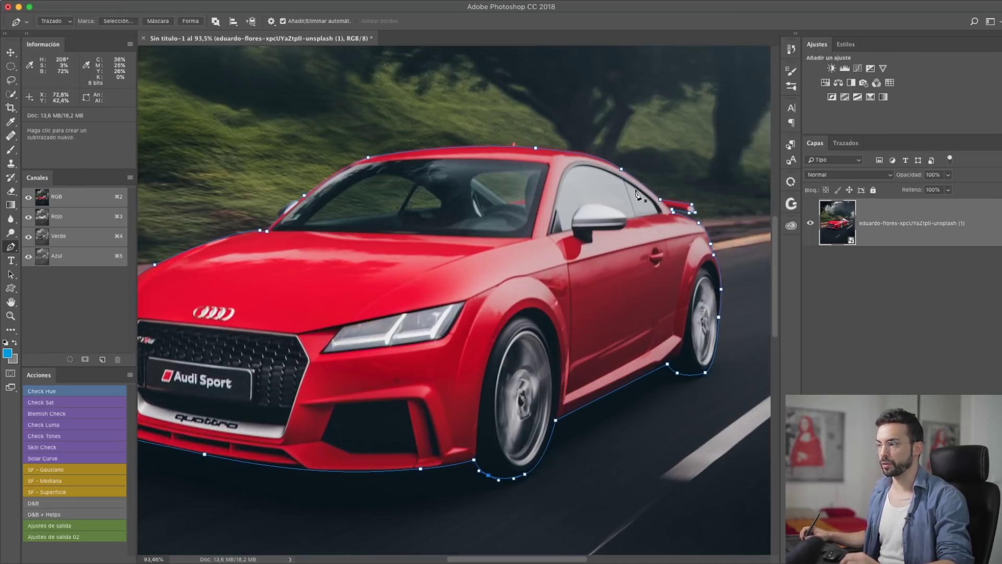
left_click_drag(359, 197, 405, 198)
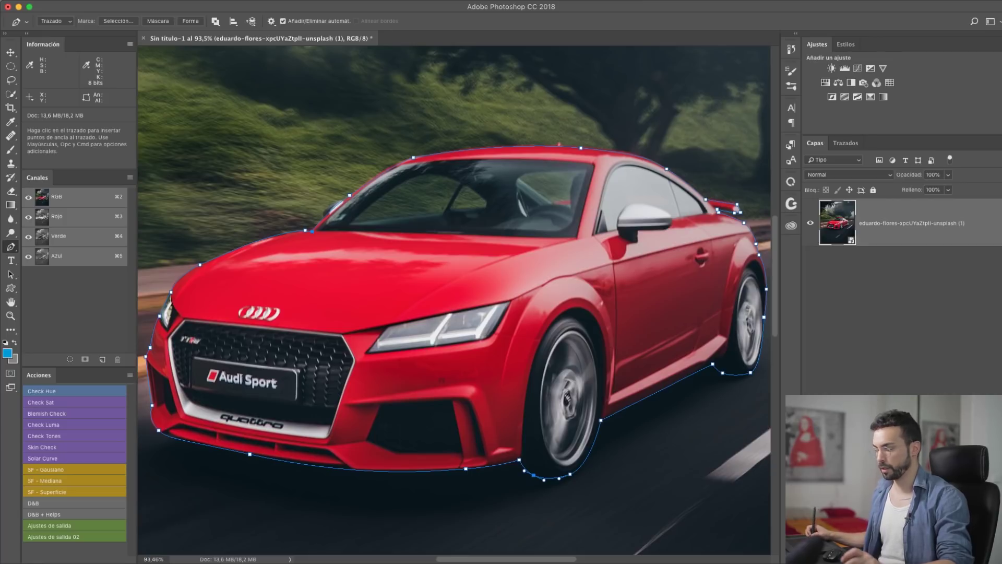
Apply the traced path as a vector mask on the car photo layer, hide the path outline and inspect the cutout.
left_click(904, 556, "super")
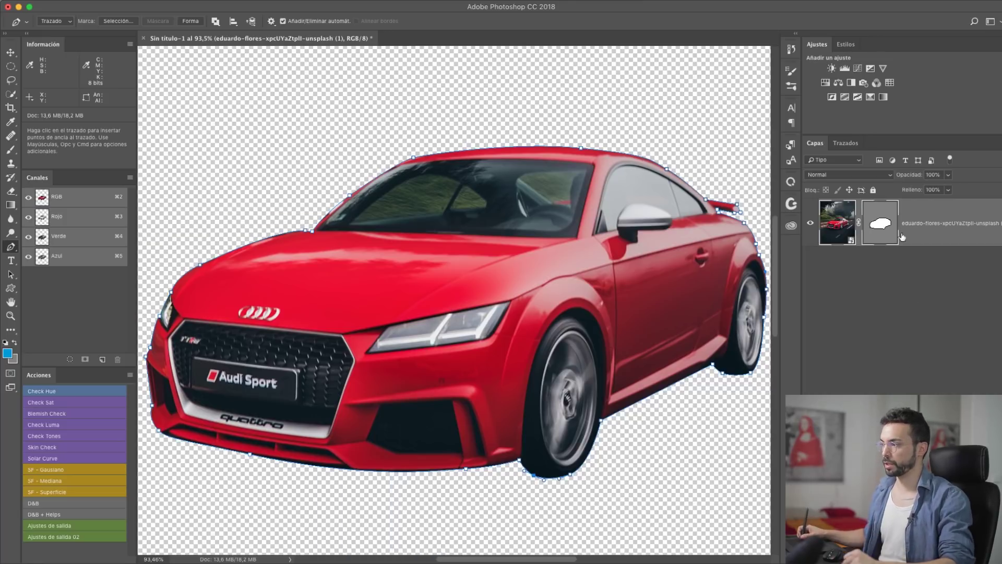
left_click(876, 294)
left_click(880, 225)
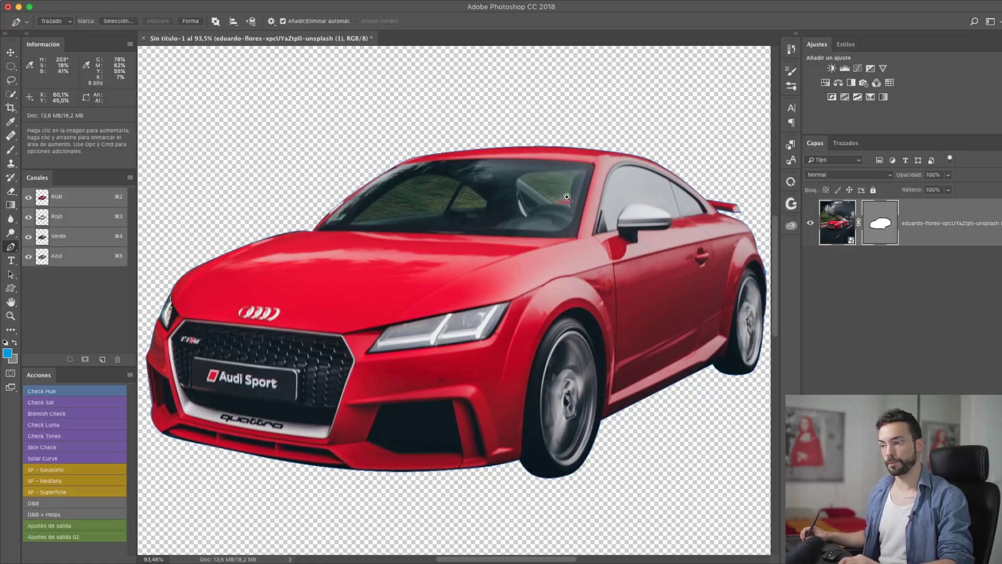
left_click_drag(561, 200, 436, 198)
left_click_drag(554, 222, 533, 275)
left_click_drag(532, 277, 618, 288)
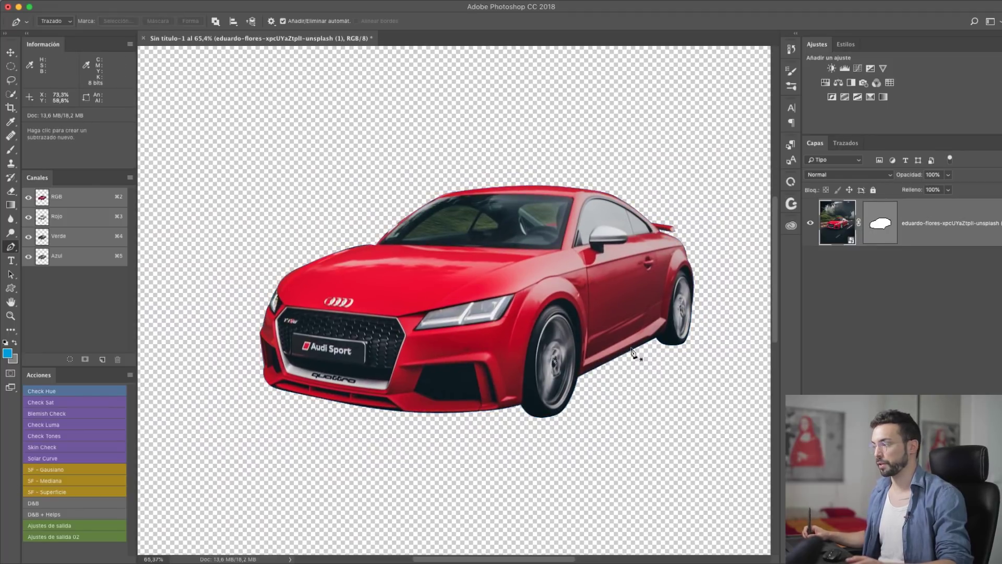
Feather the car's vector mask to 9 px, and reduce the feather for a sharper cutout edge.
left_click(882, 236)
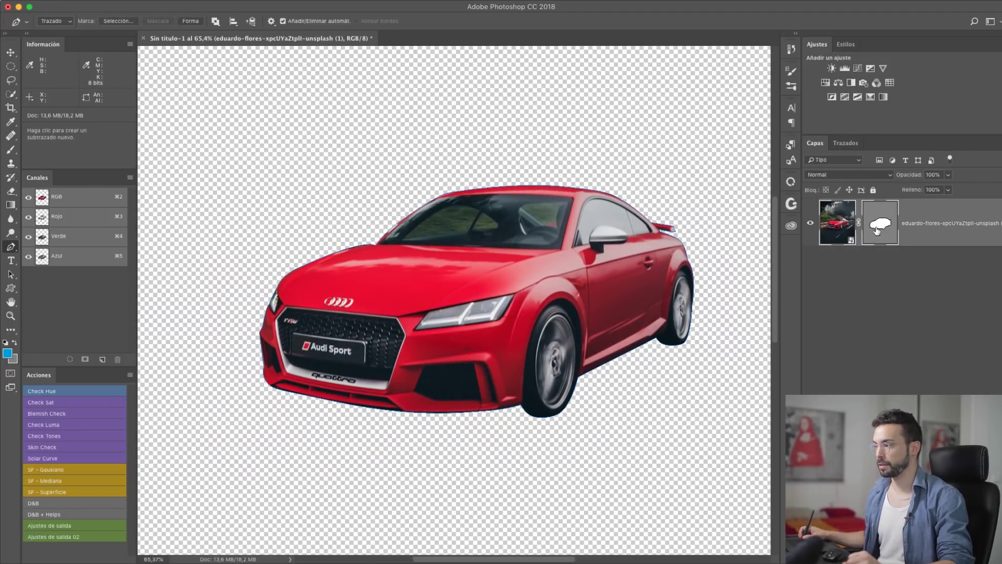
double_click(877, 231)
left_click(862, 220)
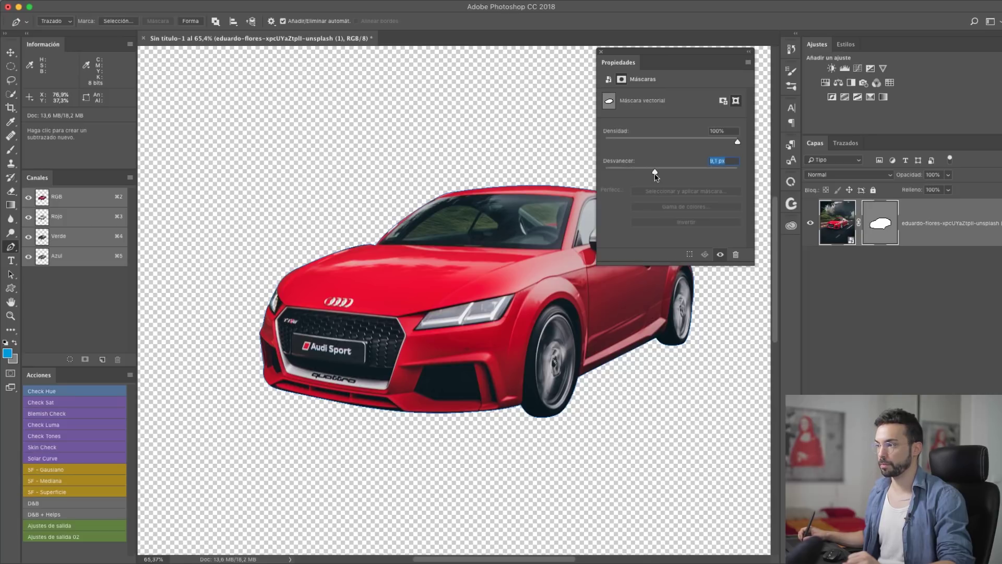
left_click_drag(655, 175, 655, 176)
left_click_drag(529, 388, 581, 420)
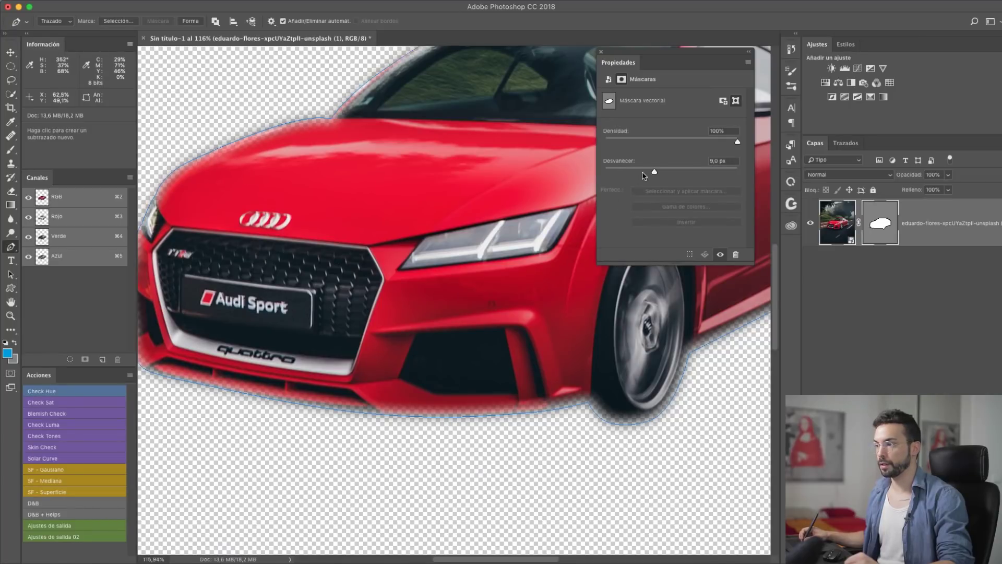
left_click_drag(642, 172, 618, 173)
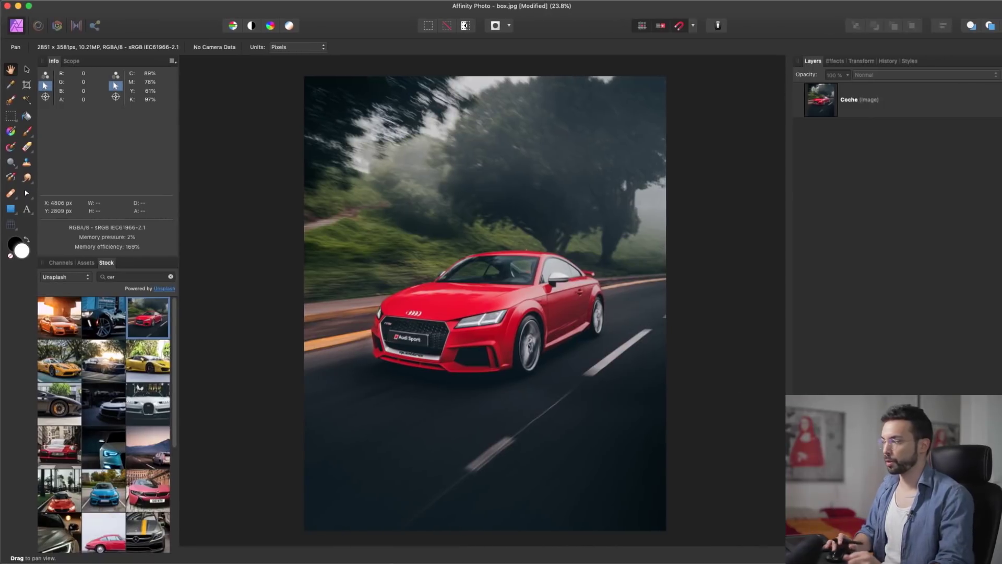
Switch to Affinity Photo and trace the car's outline with the Pen tool as a closed curve above the photo.
scroll(608, 300, "up", 3)
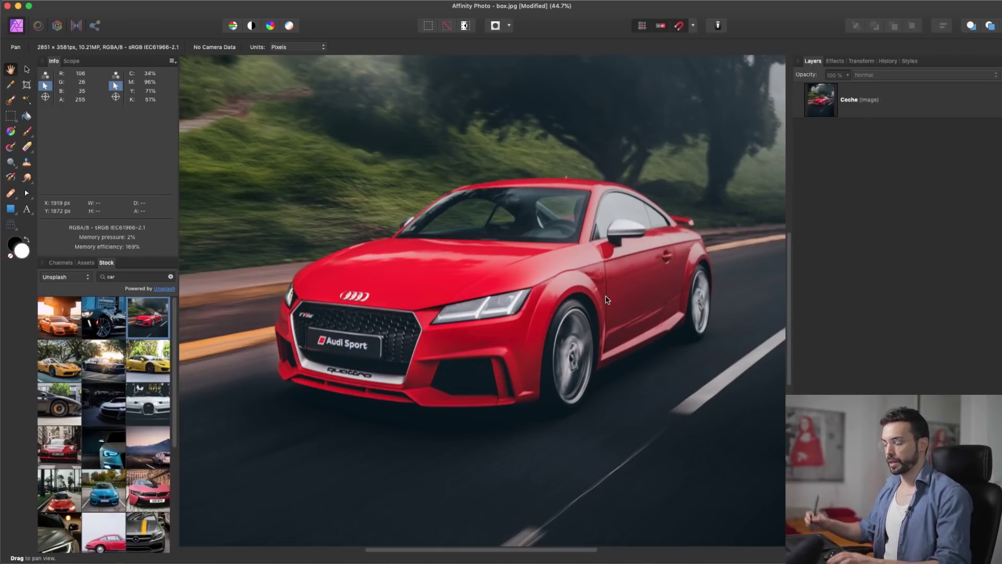
key("p")
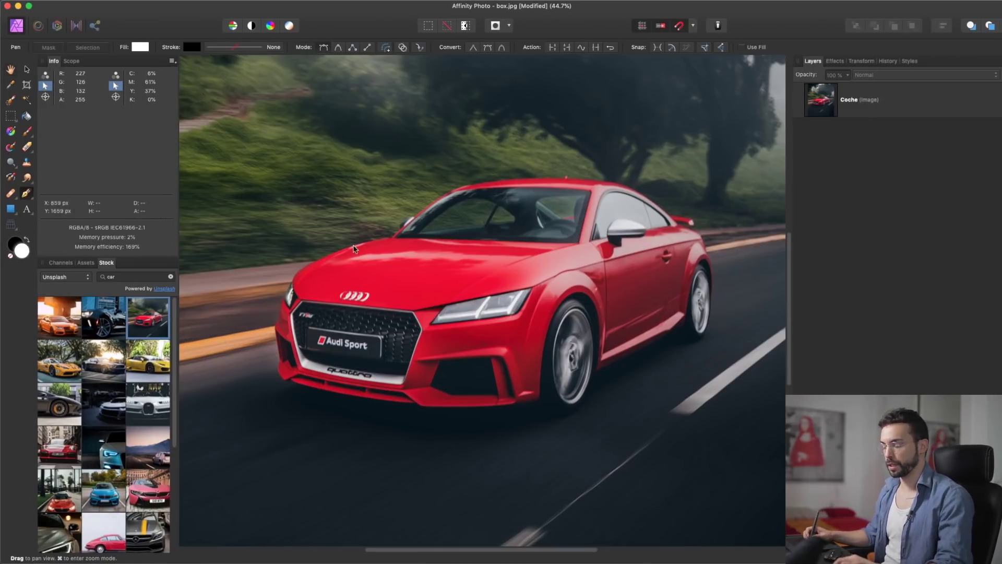
scroll(366, 256, "up", 5)
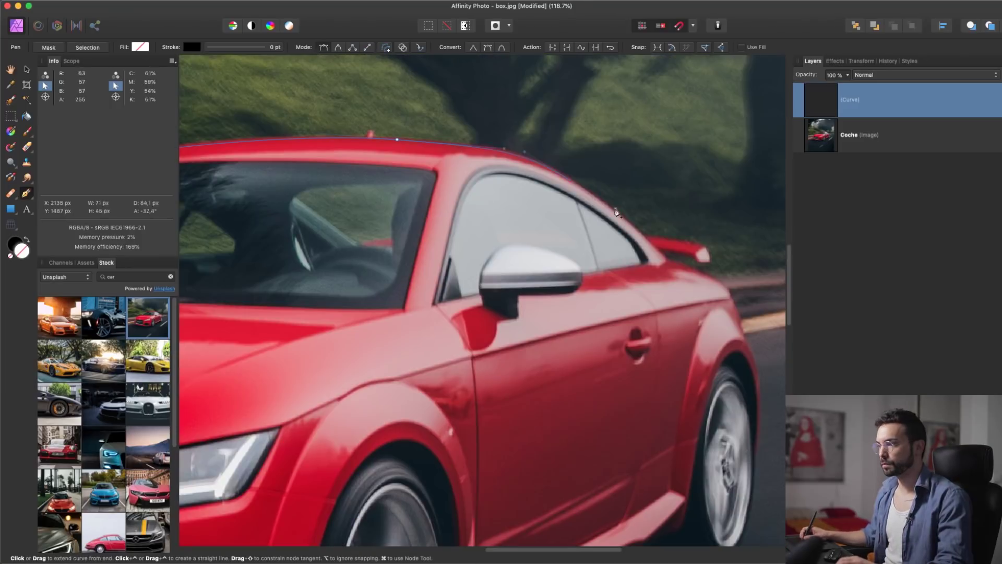
scroll(622, 428, "up", 4)
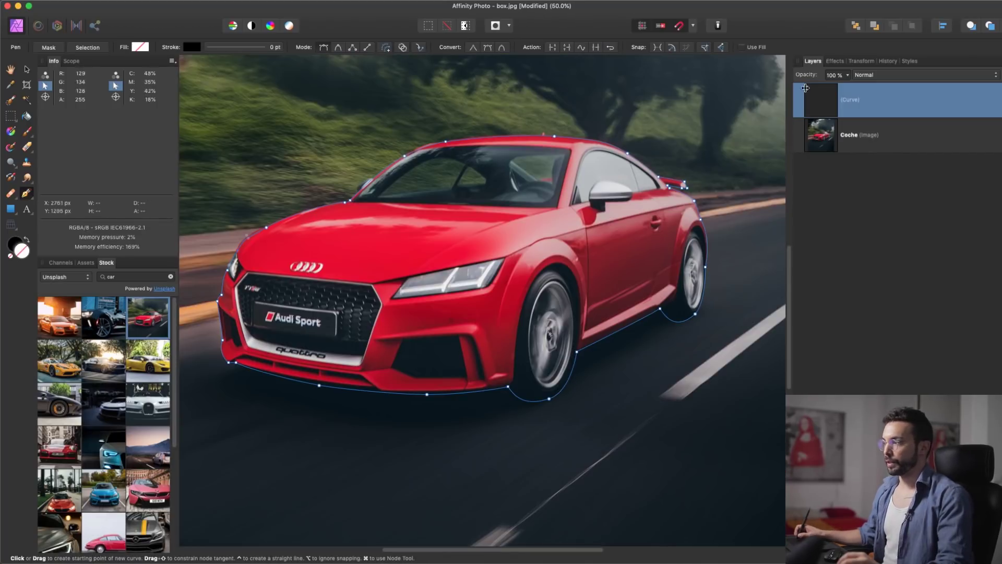
key("Escape")
Give the car-shaped curve a black fill and no stroke, and make the Coche photo layer visible beneath it.
key("v")
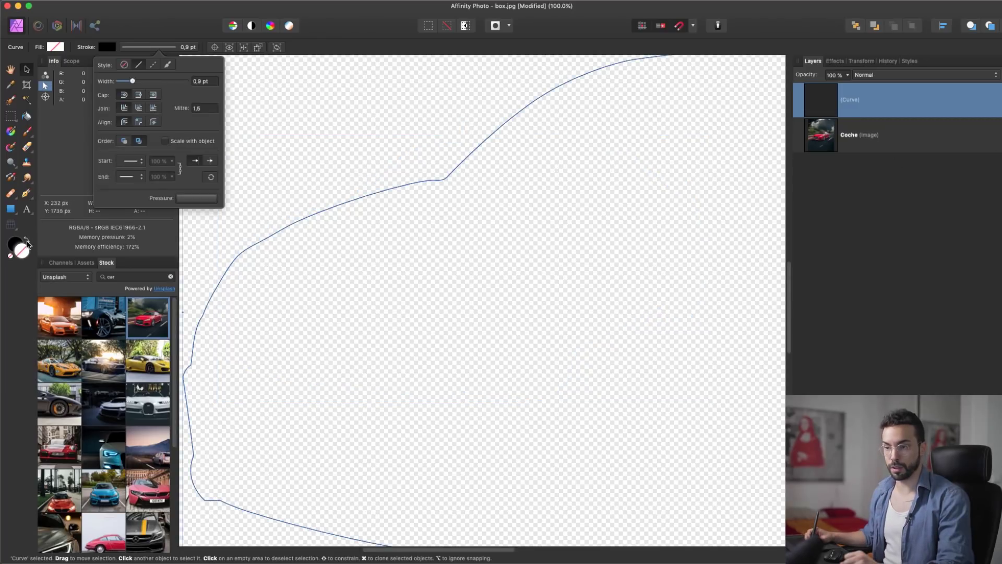
left_click(28, 241)
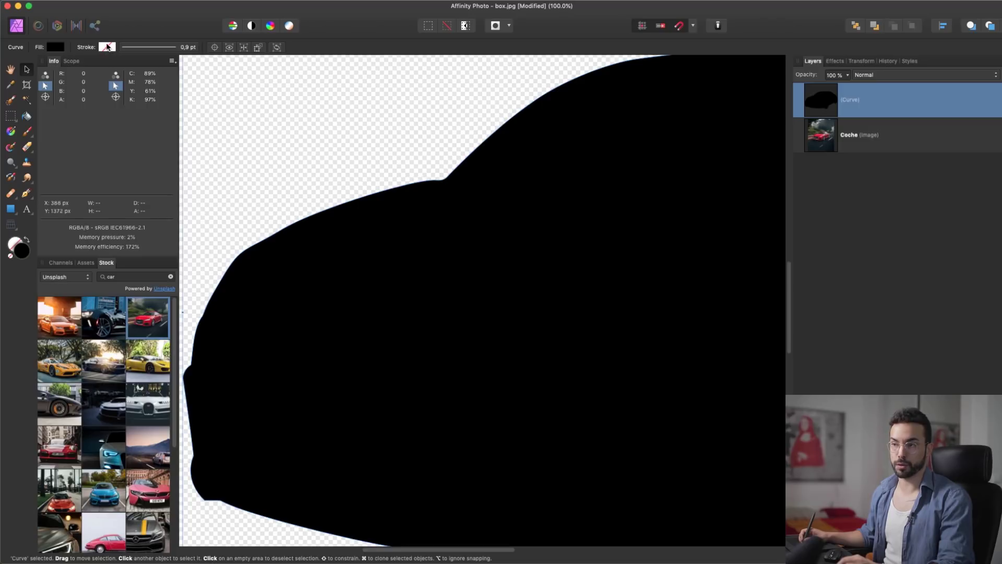
key("super+0")
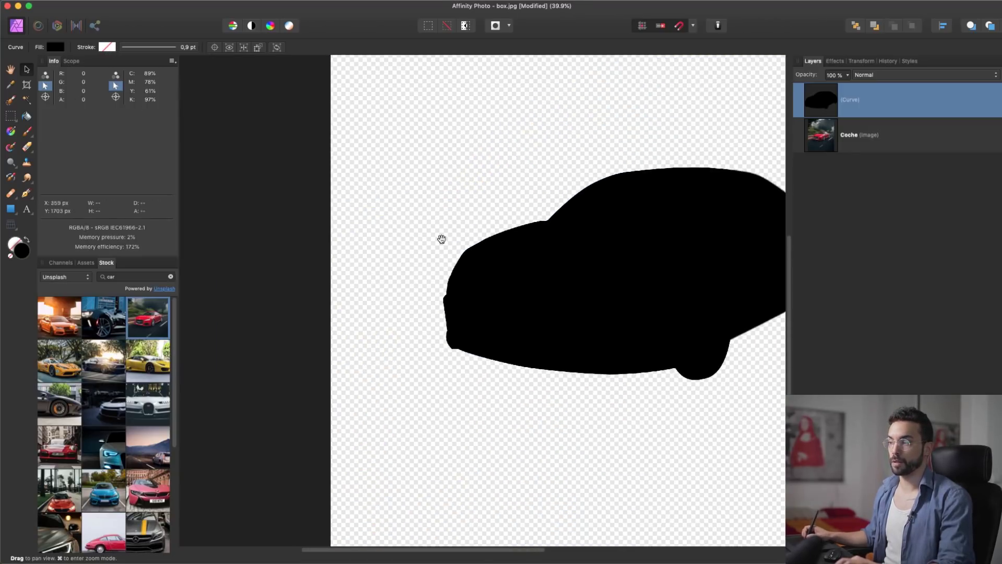
left_click(678, 139)
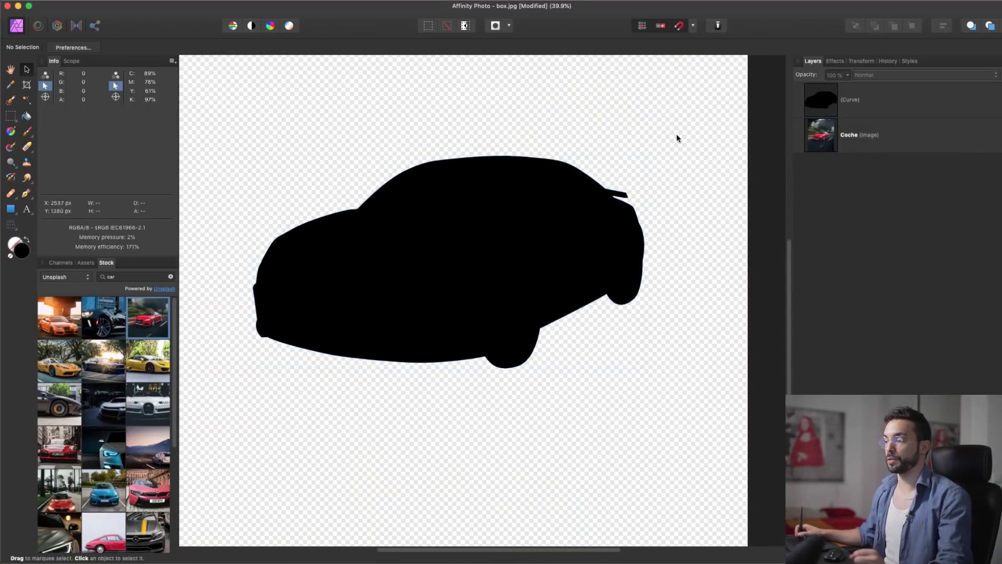
left_click(819, 103)
left_click(996, 150)
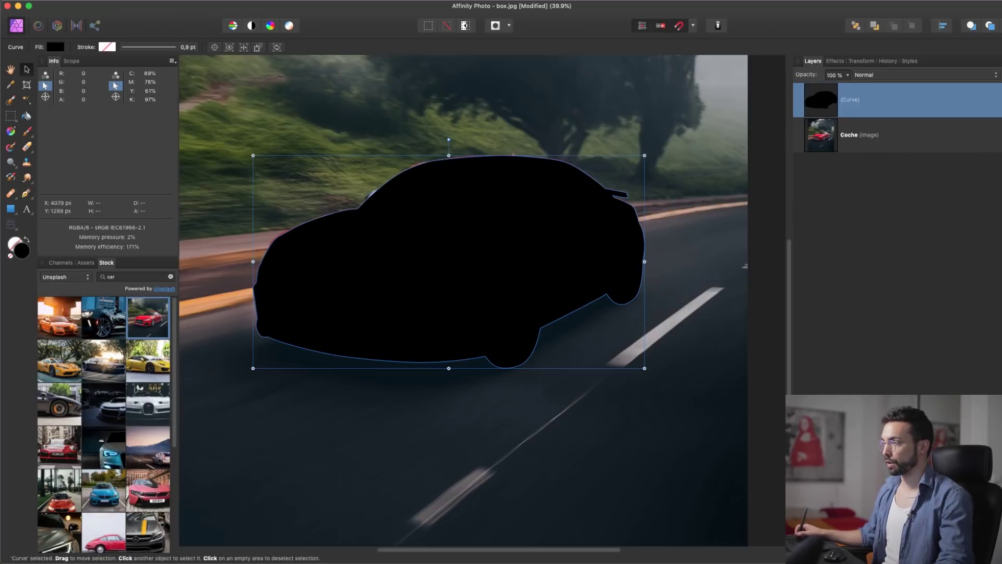
Try several fill colours on the car-shaped curve, including grey and pure red, and set it to red DA3136.
left_click(557, 146)
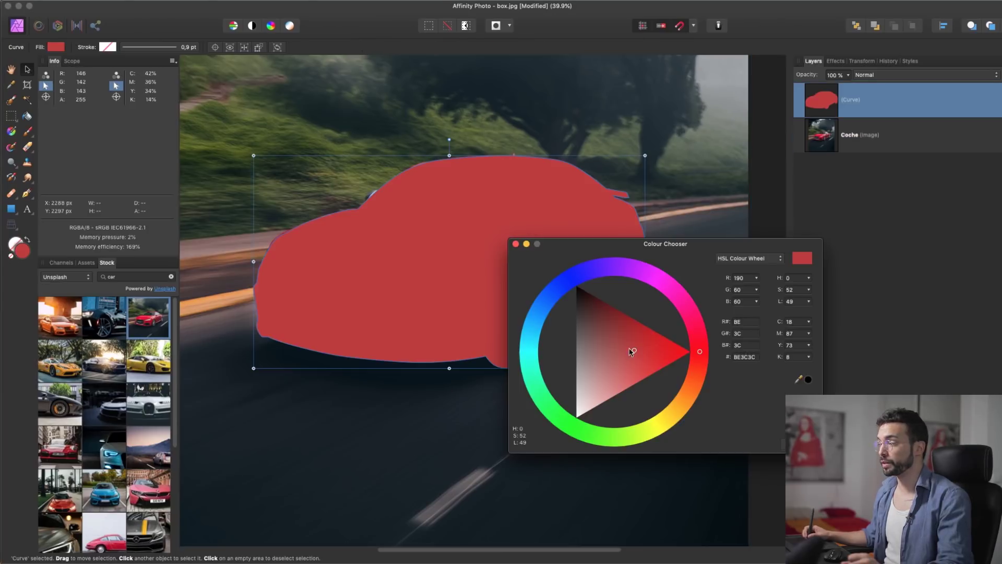
left_click_drag(684, 247, 666, 230)
left_click_drag(655, 277, 682, 336)
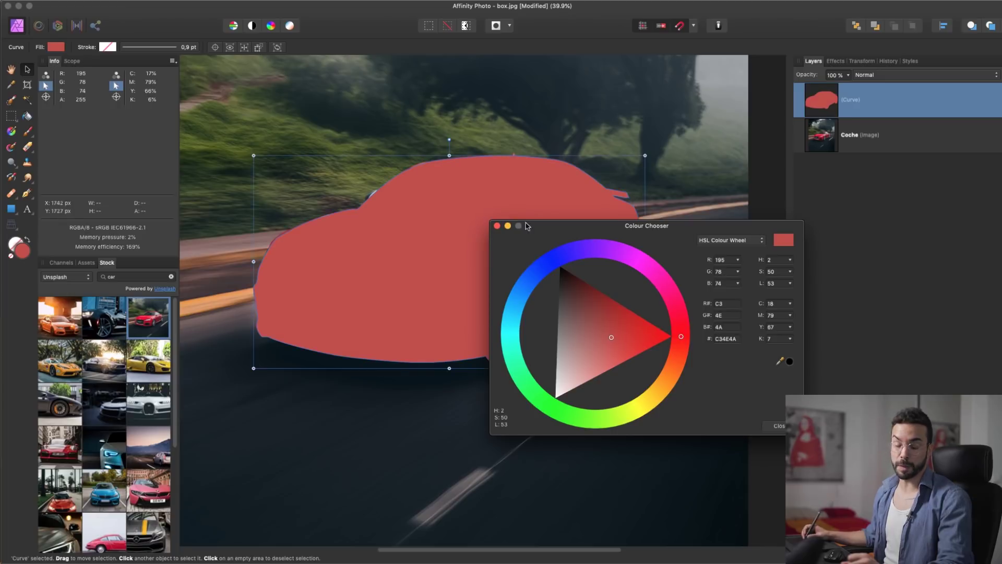
left_click_drag(613, 338, 636, 335)
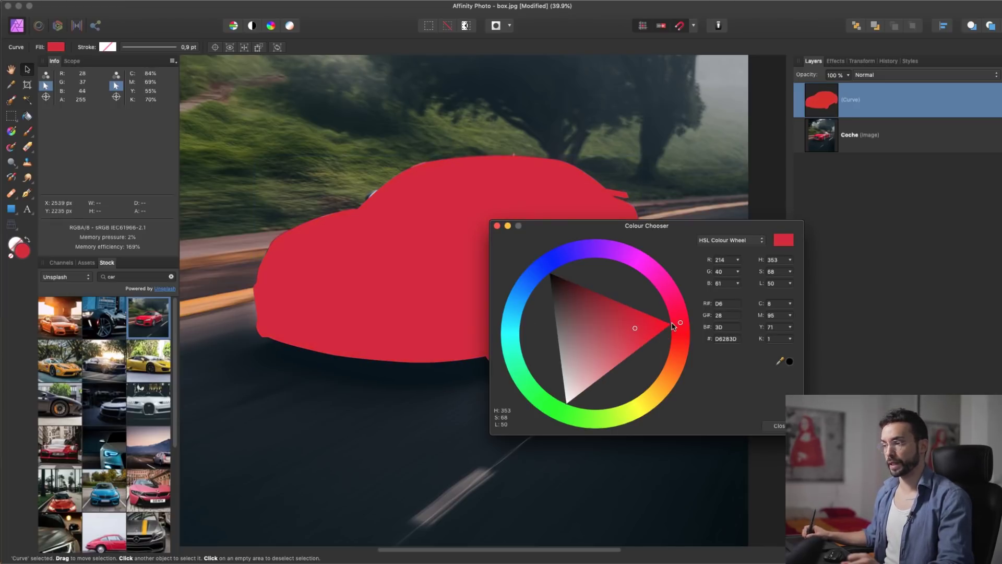
left_click_drag(680, 322, 637, 337)
mouse_move(570, 258)
left_mouse_down()
mouse_move(546, 391)
mouse_move(569, 259)
mouse_move(512, 362)
mouse_move(515, 313)
mouse_move(516, 325)
left_mouse_up()
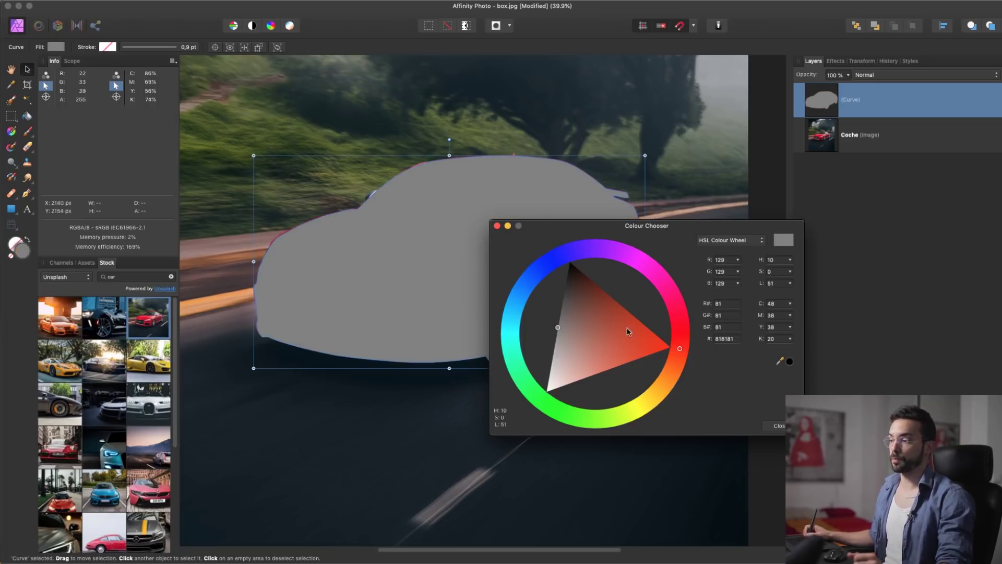
left_click_drag(680, 348, 681, 331)
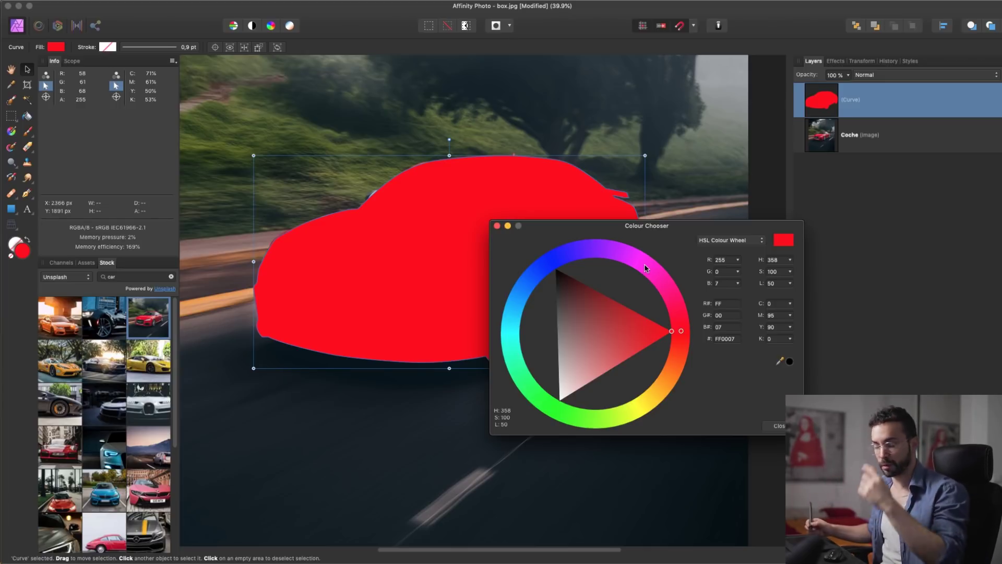
left_click(634, 336)
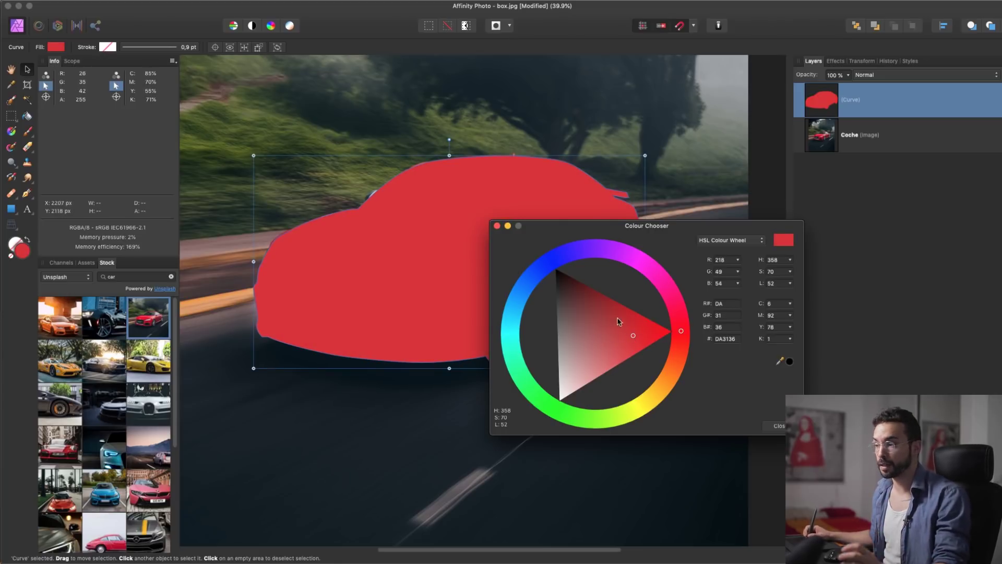
Set the car-shaped curve's fill to cyan, and compare selecting the curve with selecting the Coche photo.
mouse_move(634, 340)
left_mouse_down()
mouse_move(607, 347)
mouse_move(633, 334)
left_mouse_up()
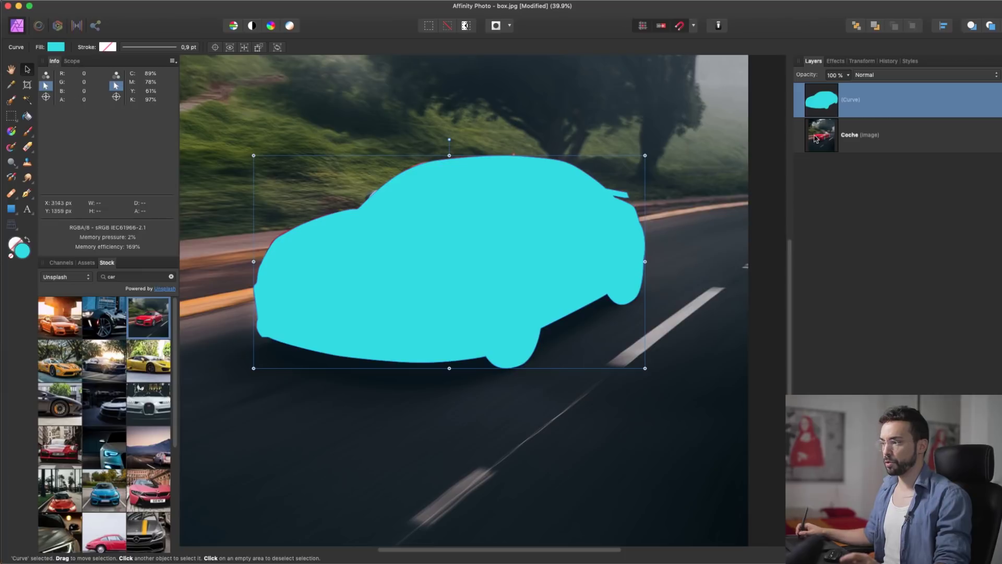
left_click(817, 137)
left_click(833, 105)
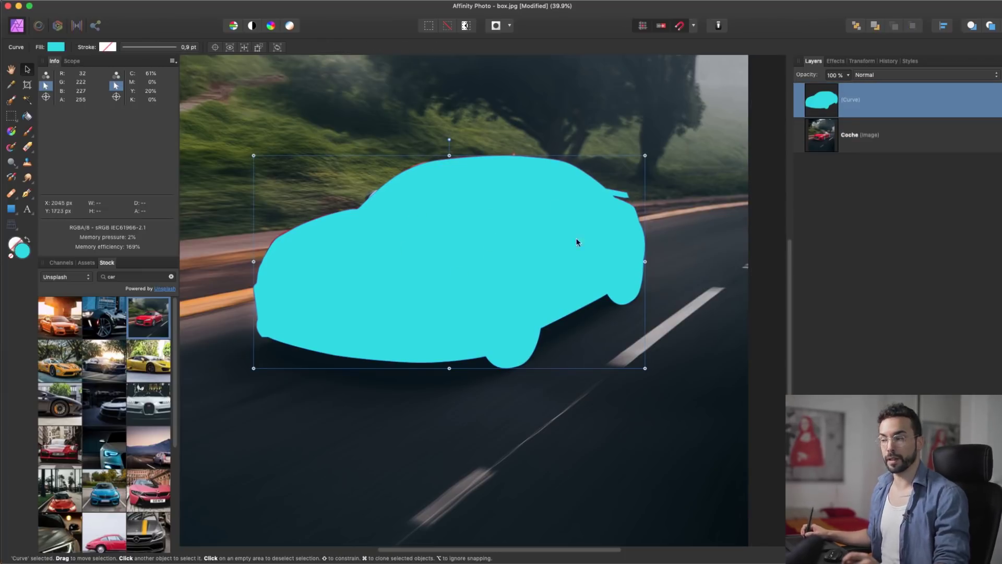
left_click(674, 244)
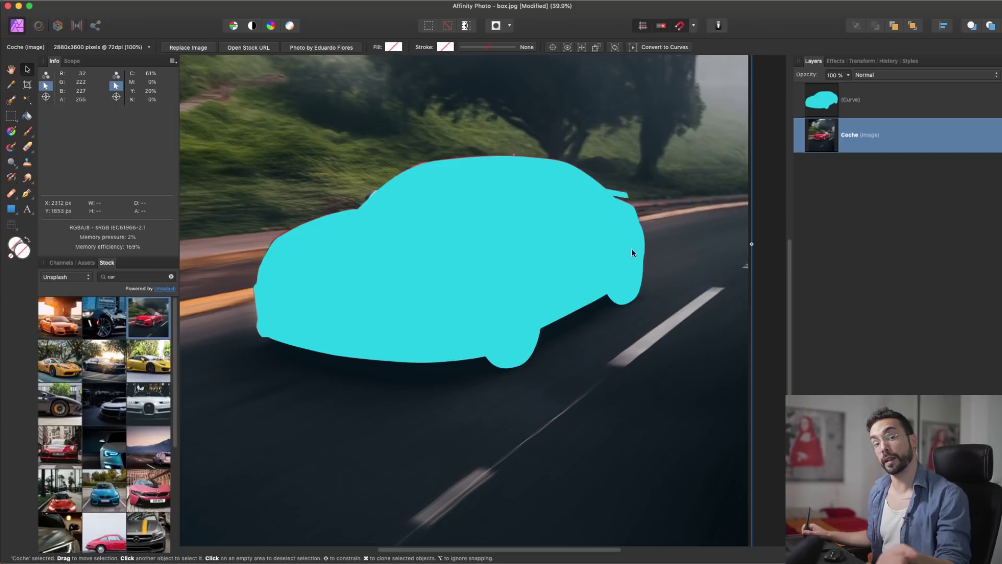
left_click(820, 104)
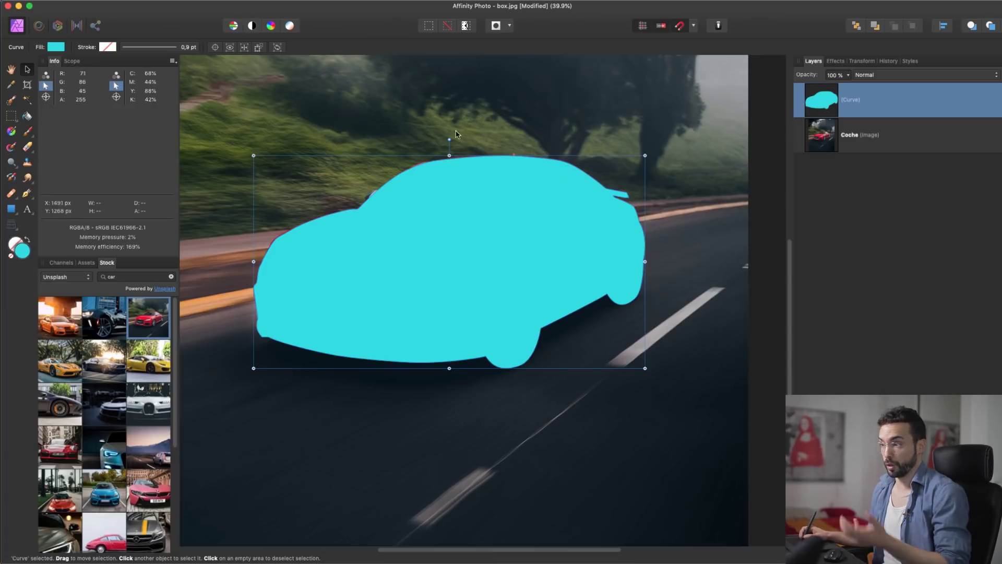
Hide the Coche photo to view the cyan curve on its own, and show the photo again.
left_click(1000, 135)
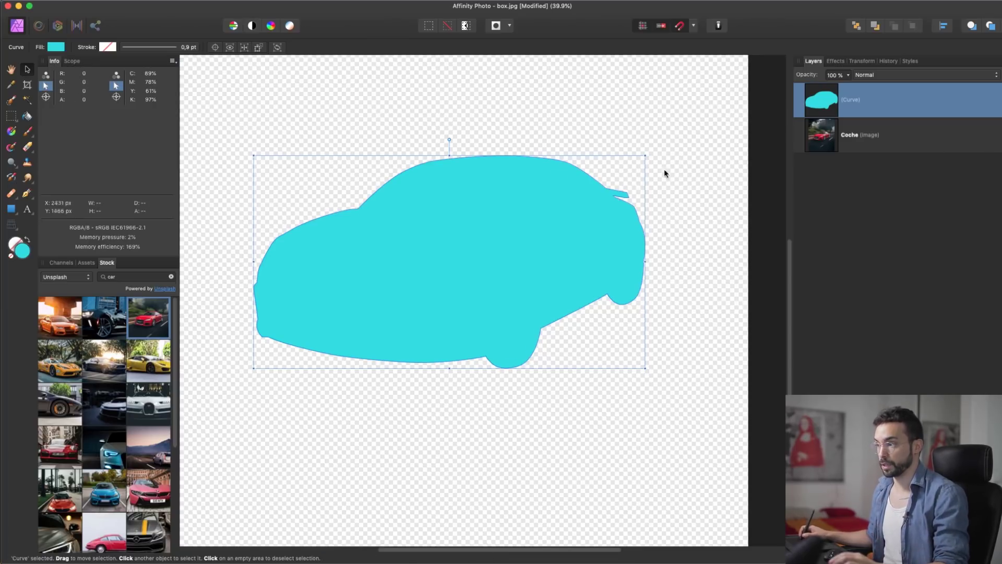
left_click(687, 130)
left_click(538, 217)
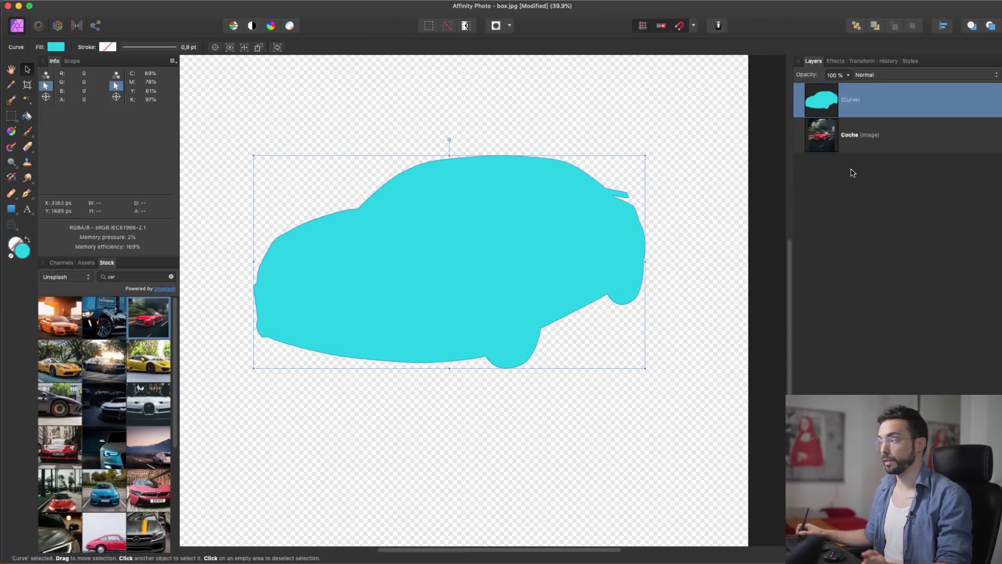
left_click(998, 140)
Try nesting the cyan curve inside the Coche layer as a clipped child, and undo the nesting.
left_click_drag(823, 100, 823, 135)
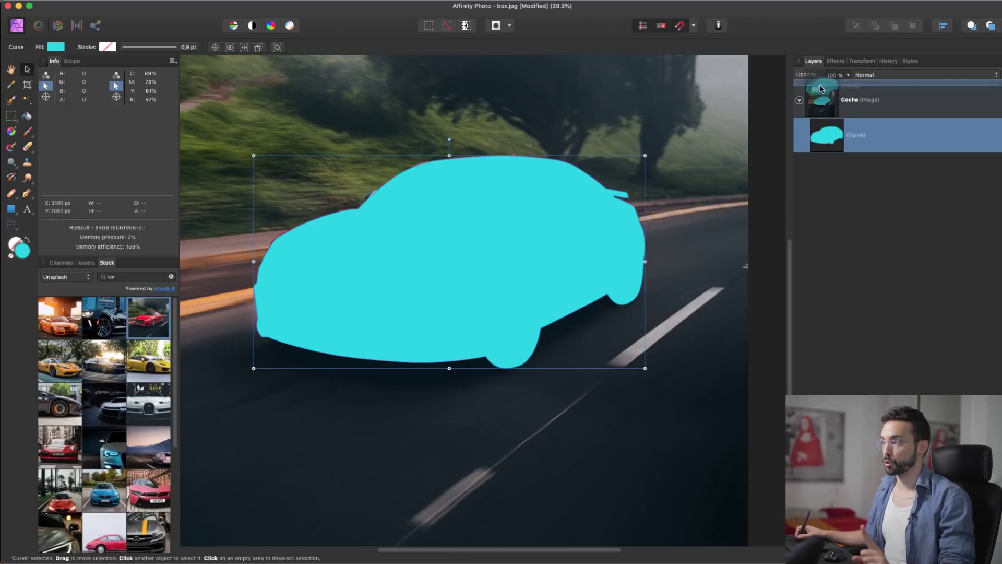
key("super+z")
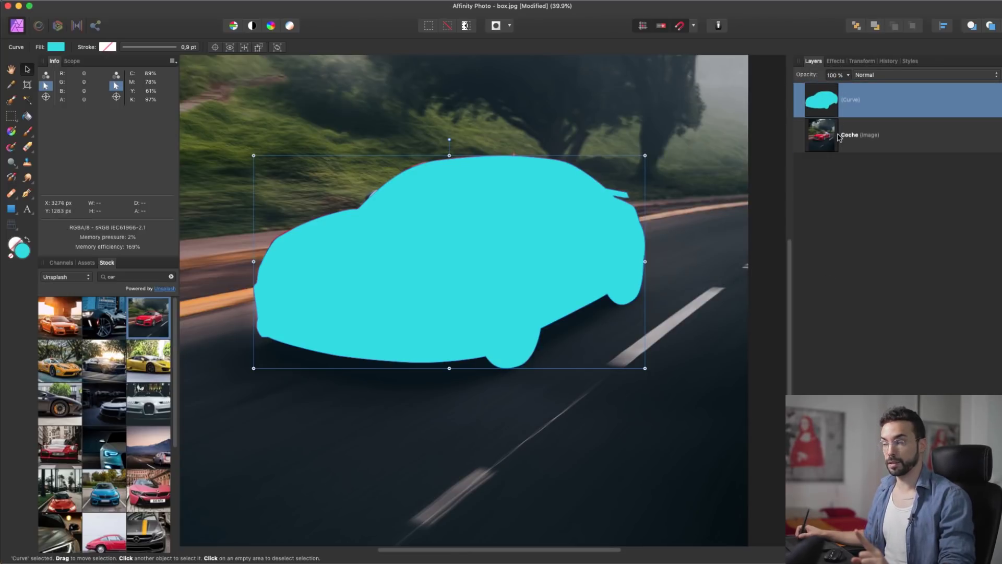
left_click(825, 136)
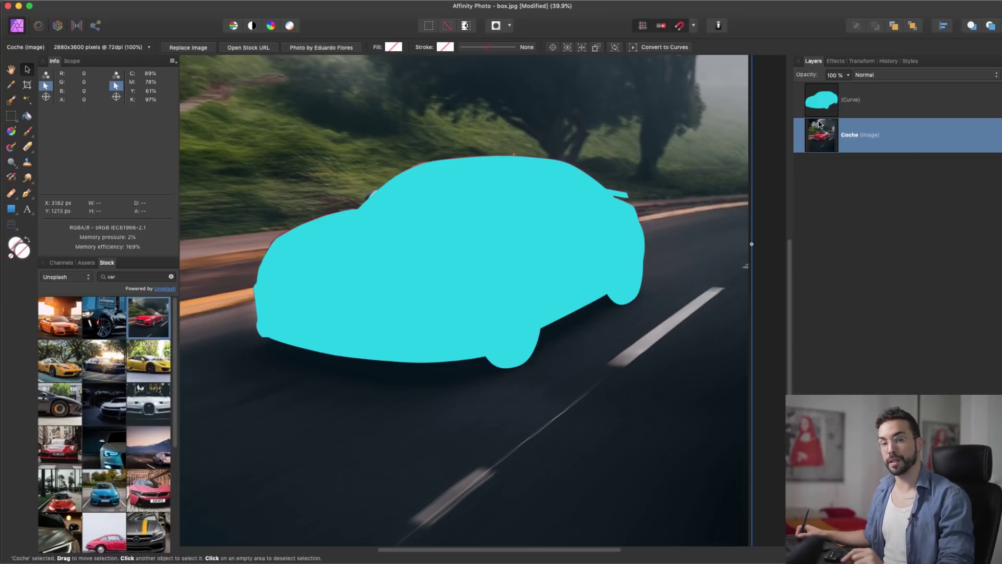
Apply the car-shaped curve to the Coche photo as a vector mask, and collapse the masked layer.
left_click_drag(821, 99, 839, 142)
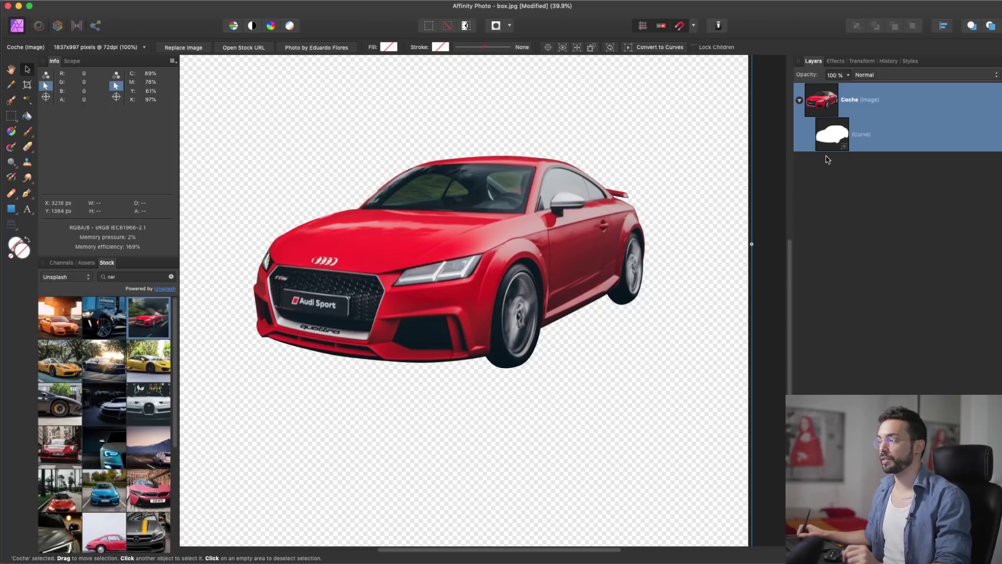
left_click(833, 133)
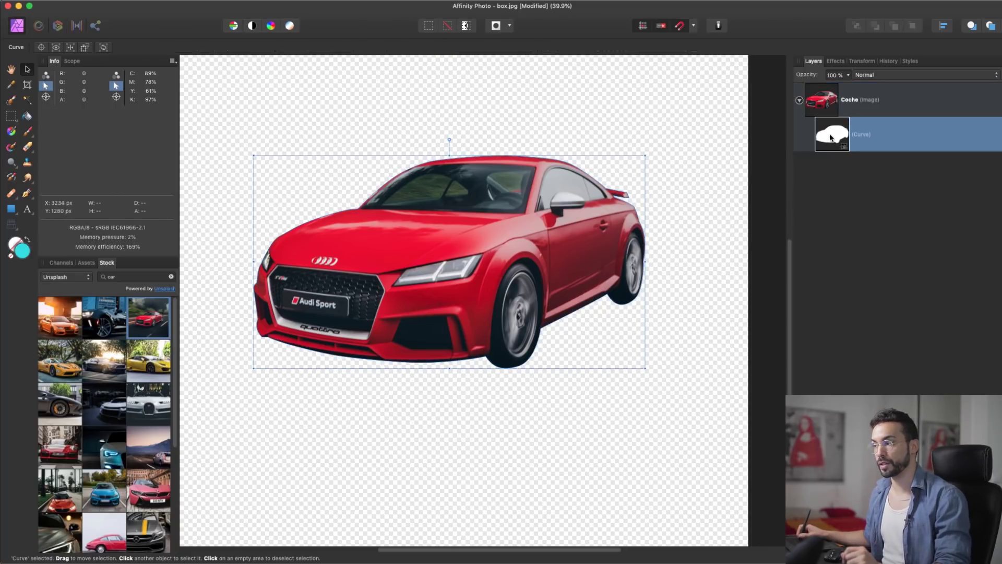
left_click(802, 102)
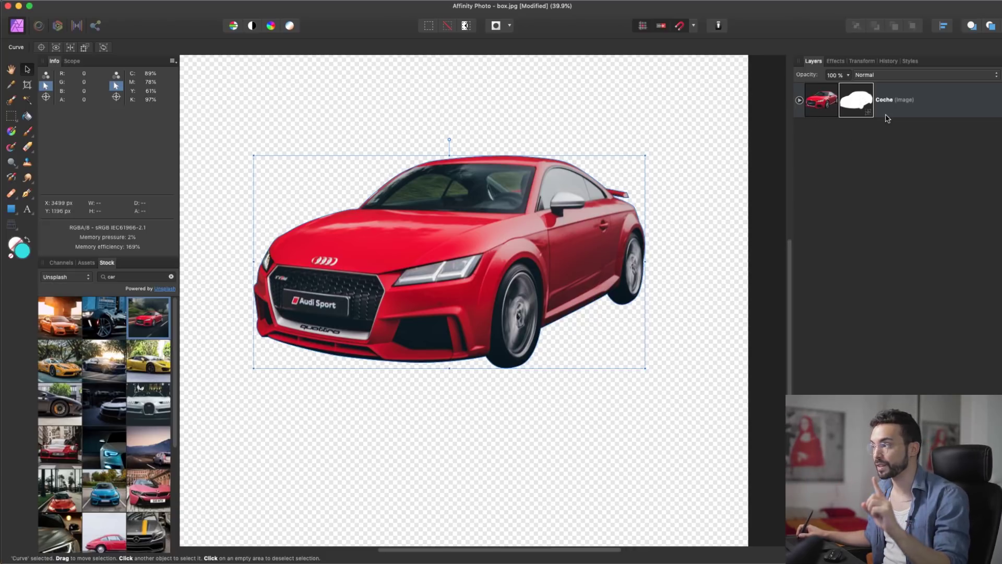
Move the curve out of the Coche photo's mask and back above it as a filled shape, and clear the selection.
left_click(799, 100)
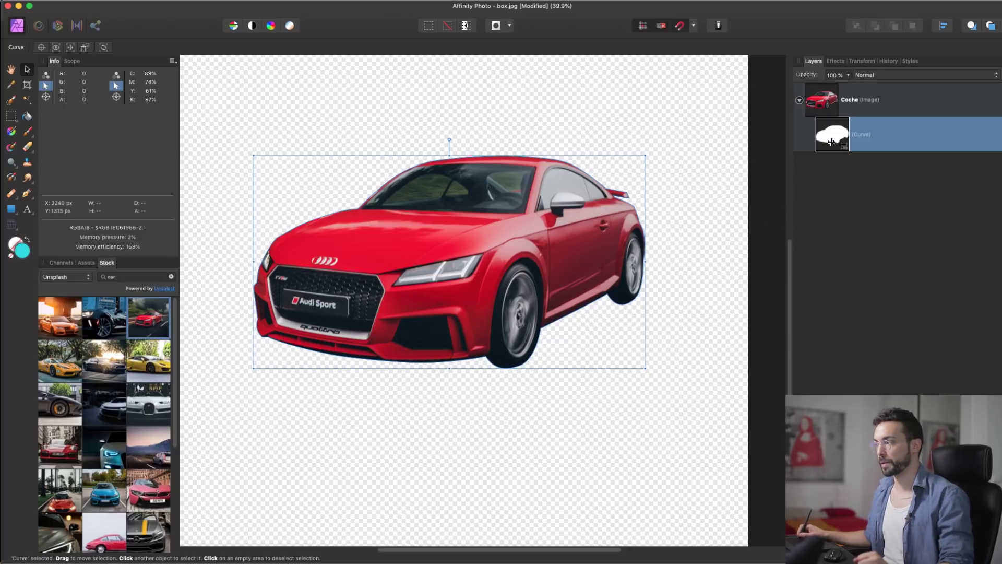
left_click_drag(833, 135, 825, 86)
left_click(783, 239)
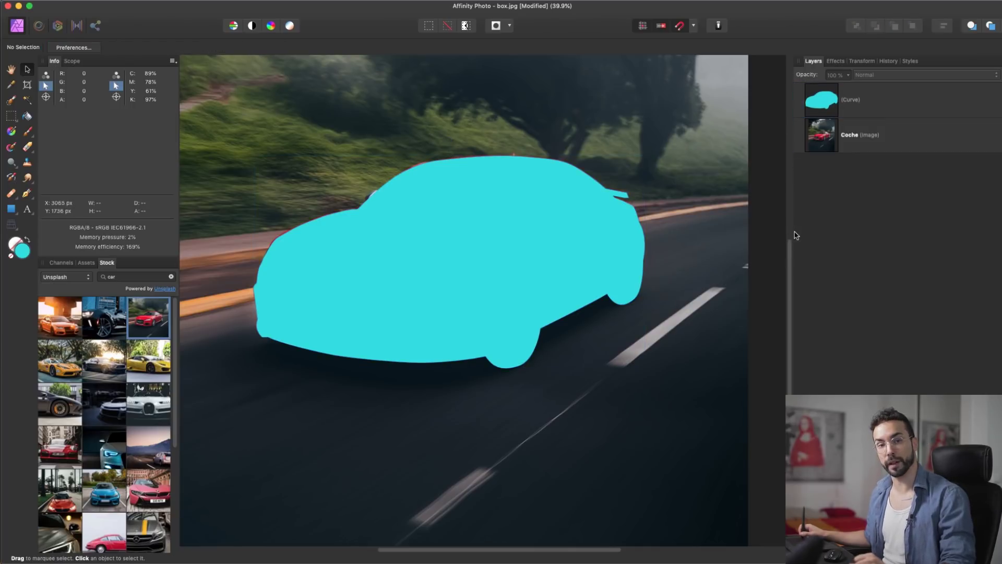
right_click(200, 360)
mouse_move(313, 117)
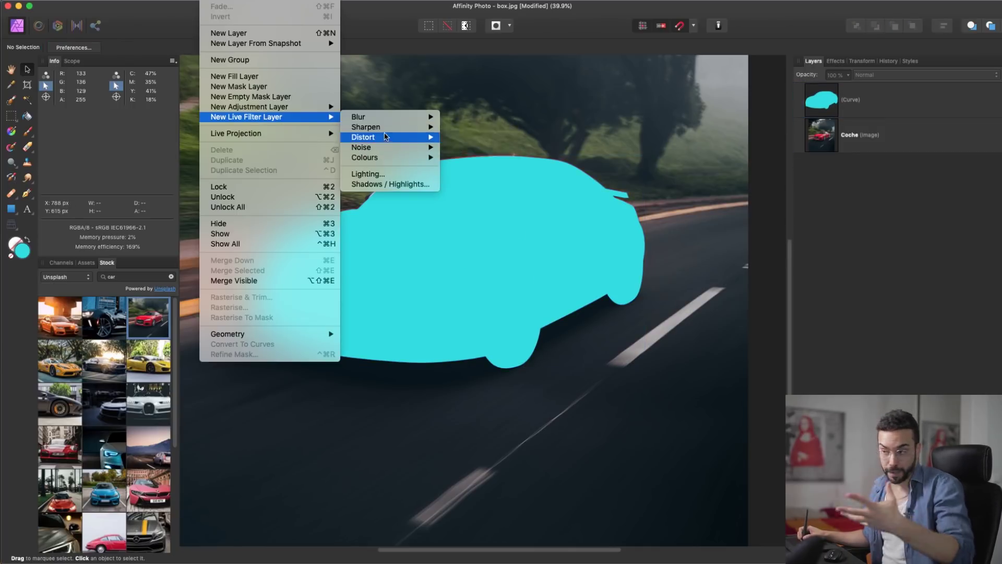
mouse_move(390, 128)
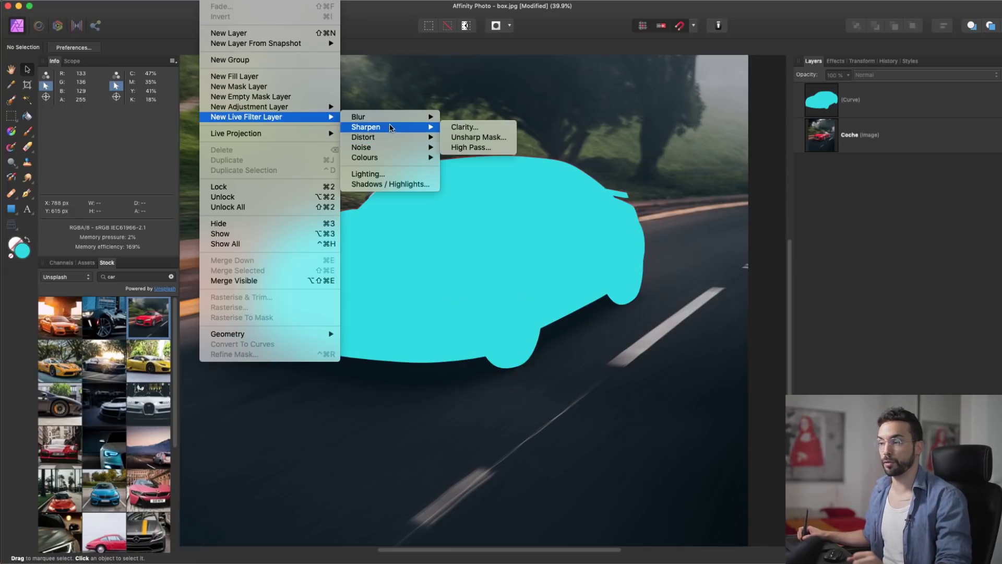
mouse_move(393, 152)
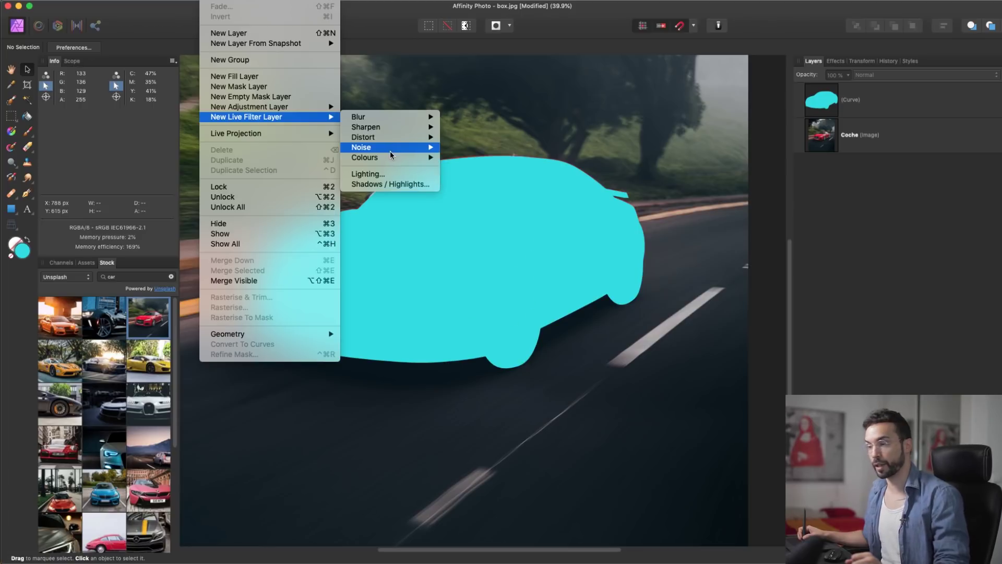
left_click(802, 214)
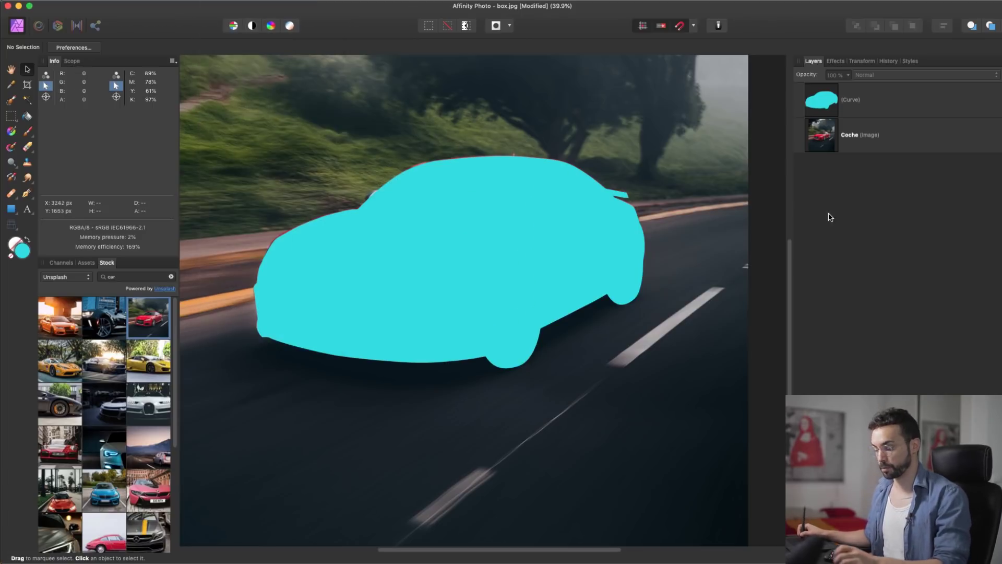
Add a Curves adjustment layer above the cyan curve and raise its master curve slightly to brighten the image.
key("super+m")
left_click_drag(706, 194, 673, 226)
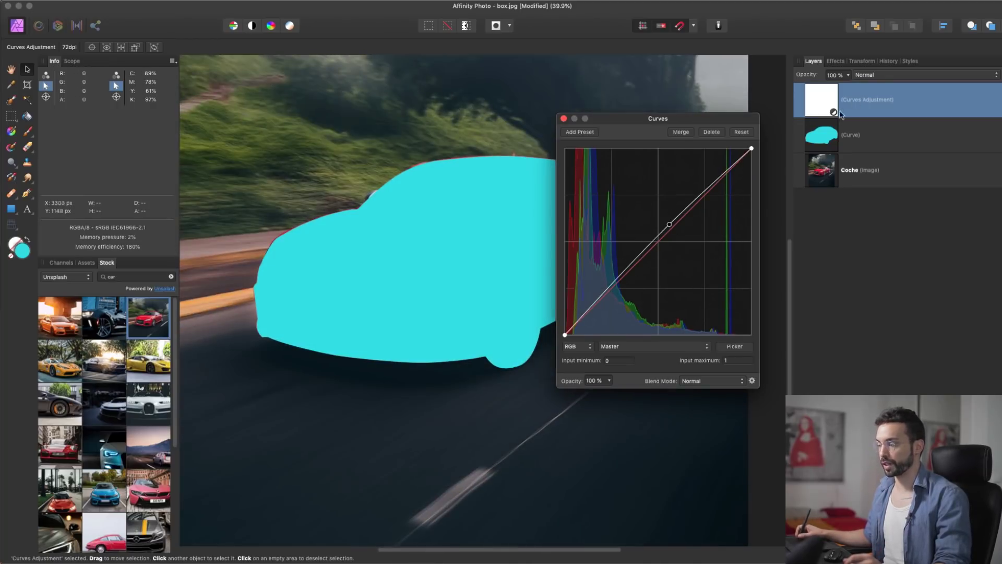
left_click(841, 257)
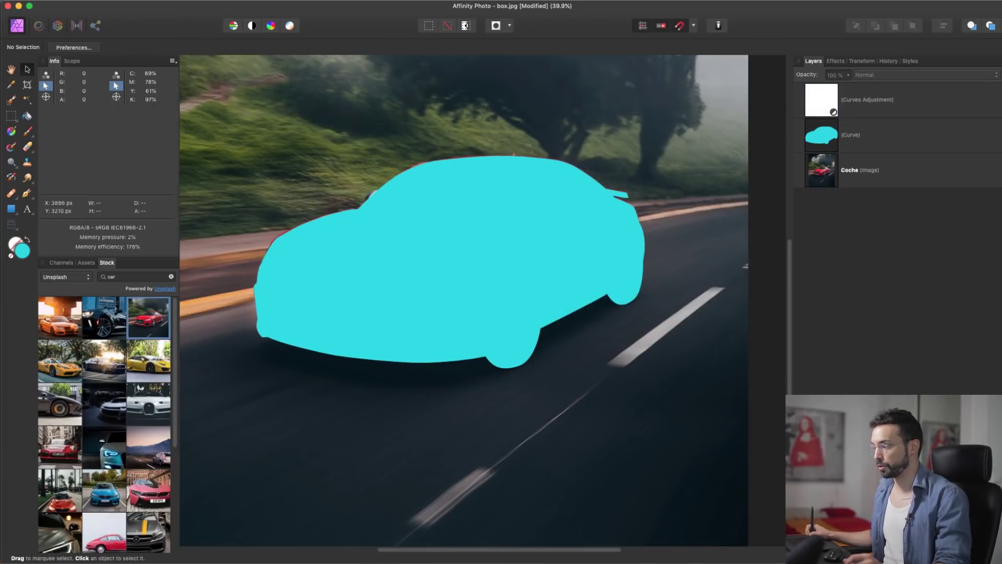
Add a live Gaussian Blur layer with a 40.2 px radius above all other layers.
left_click(985, 556)
left_click(972, 183)
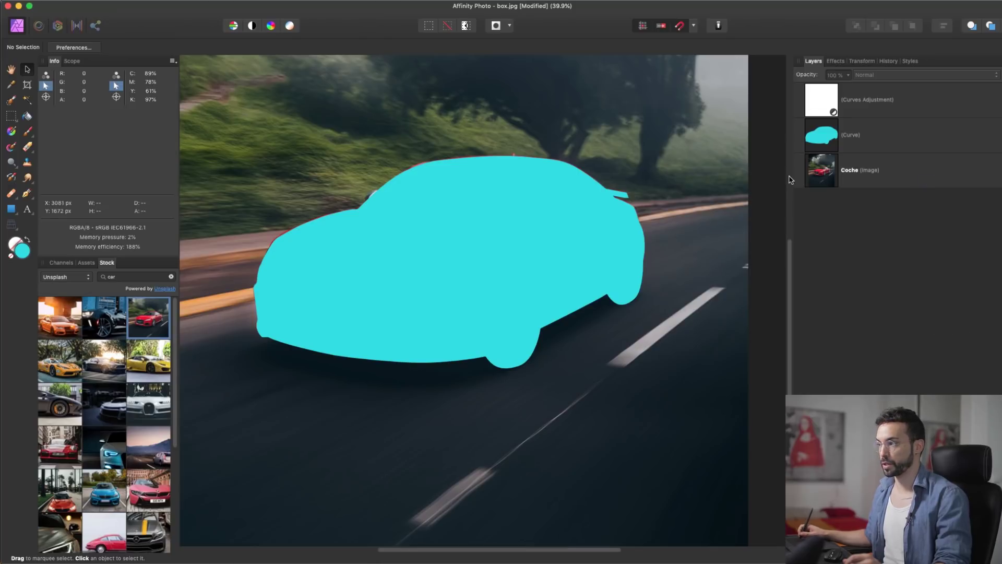
left_click_drag(614, 512, 709, 511)
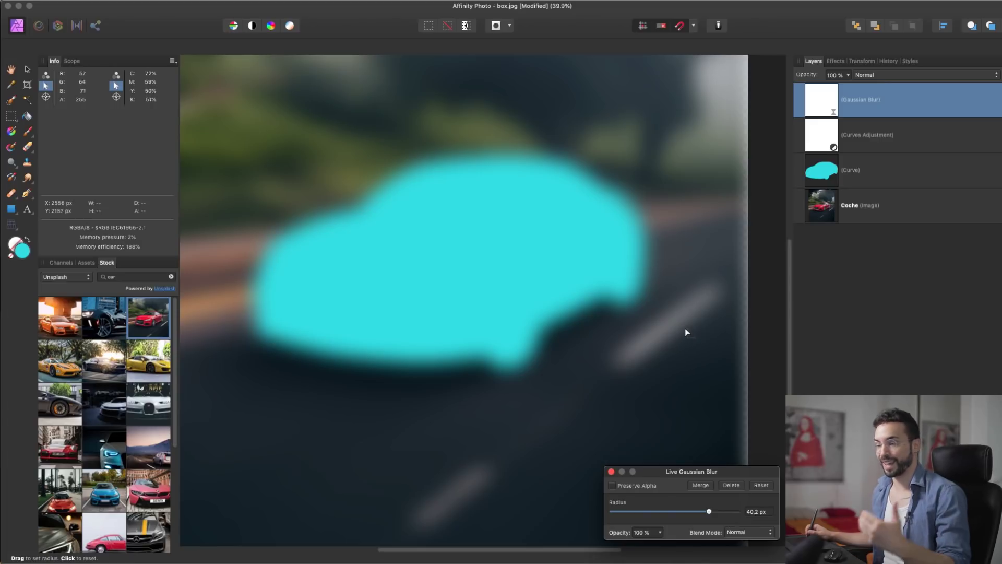
Nest the Gaussian Blur layer inside the Coche layer so that it blurs only the photo.
left_click(864, 98)
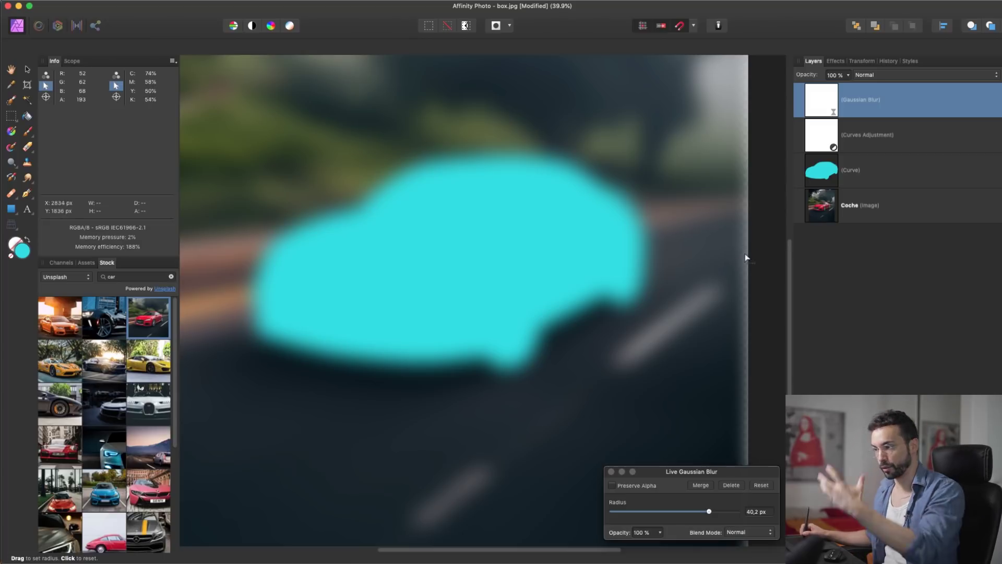
left_click(825, 215)
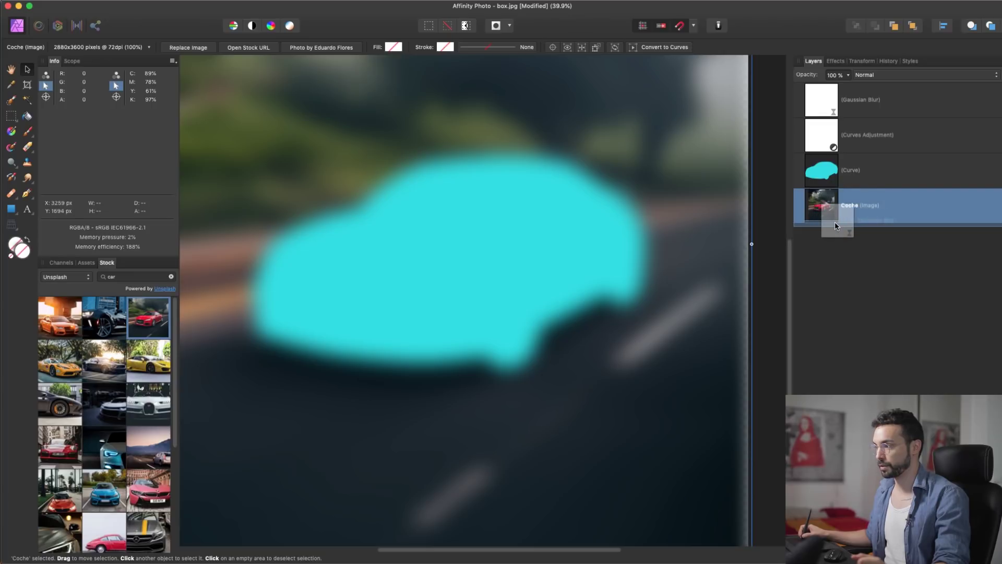
key("super+z")
left_click(800, 171)
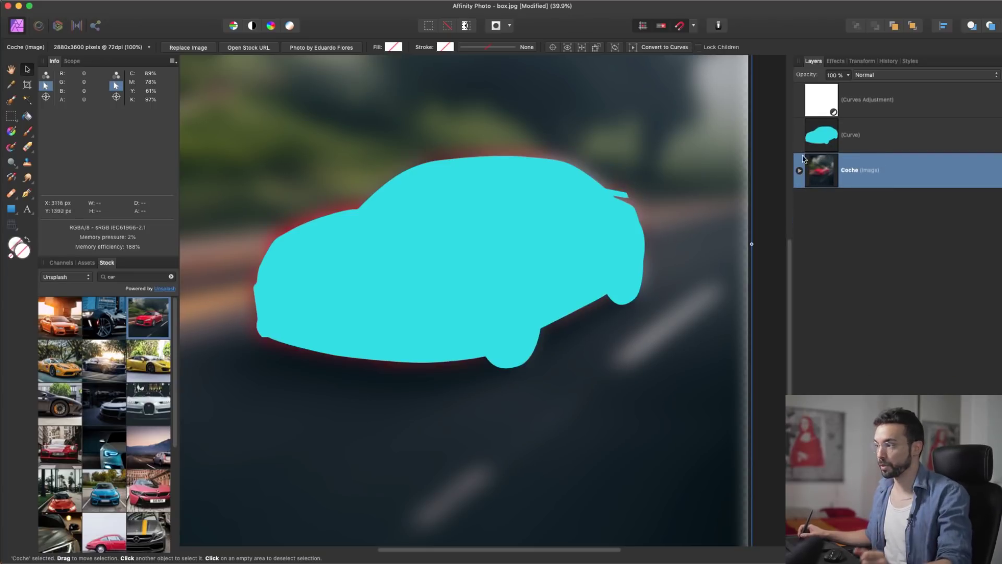
Expand the Coche layer and move its Gaussian Blur out, placing it directly above the car-shaped curve.
left_click(815, 140)
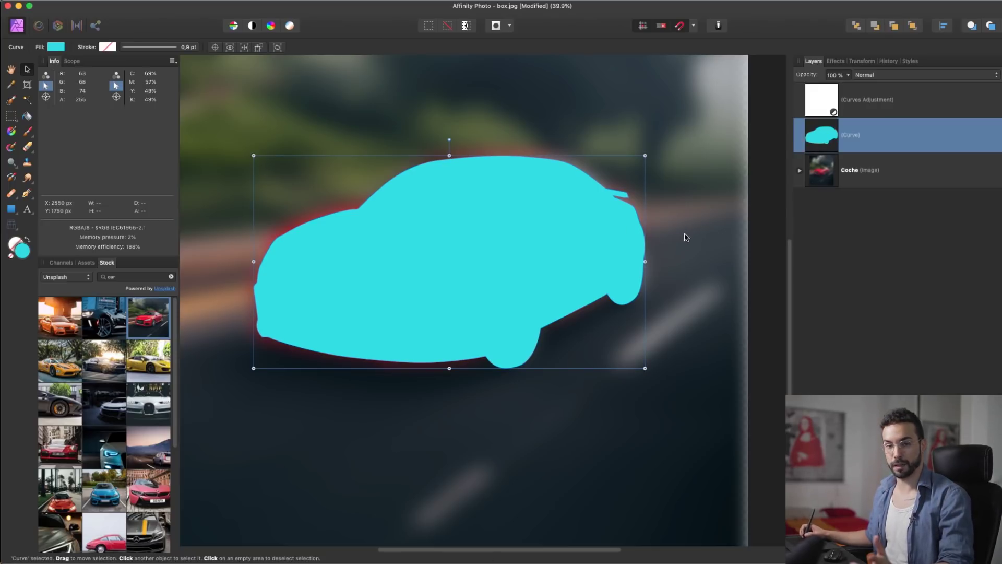
left_click(823, 168)
left_click(800, 170)
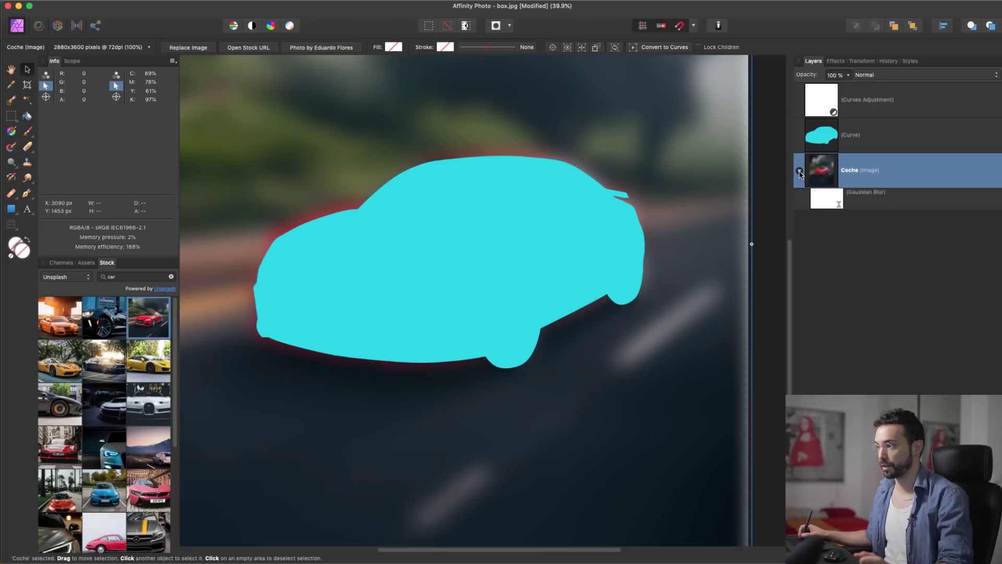
left_click(824, 205)
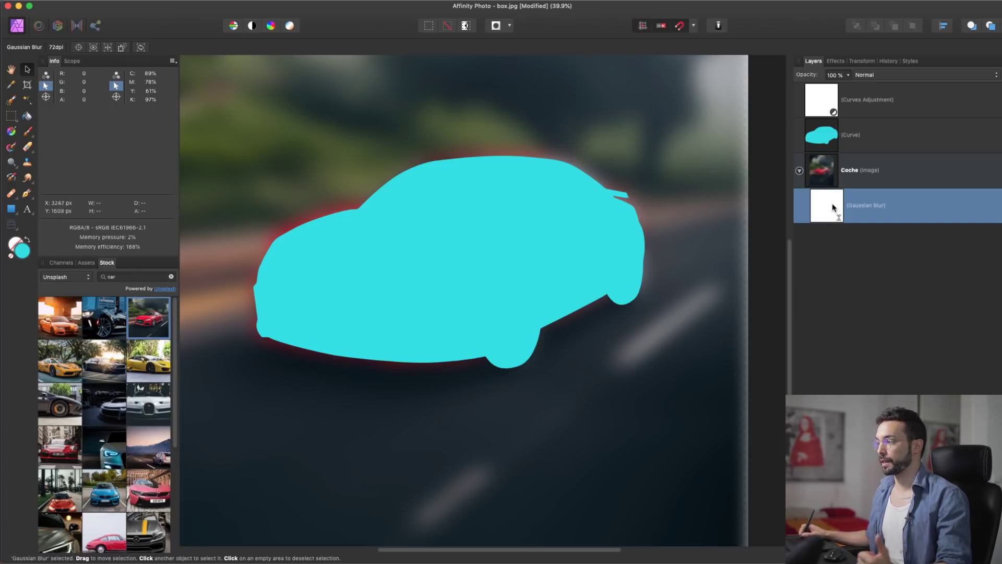
left_click_drag(833, 191, 807, 119)
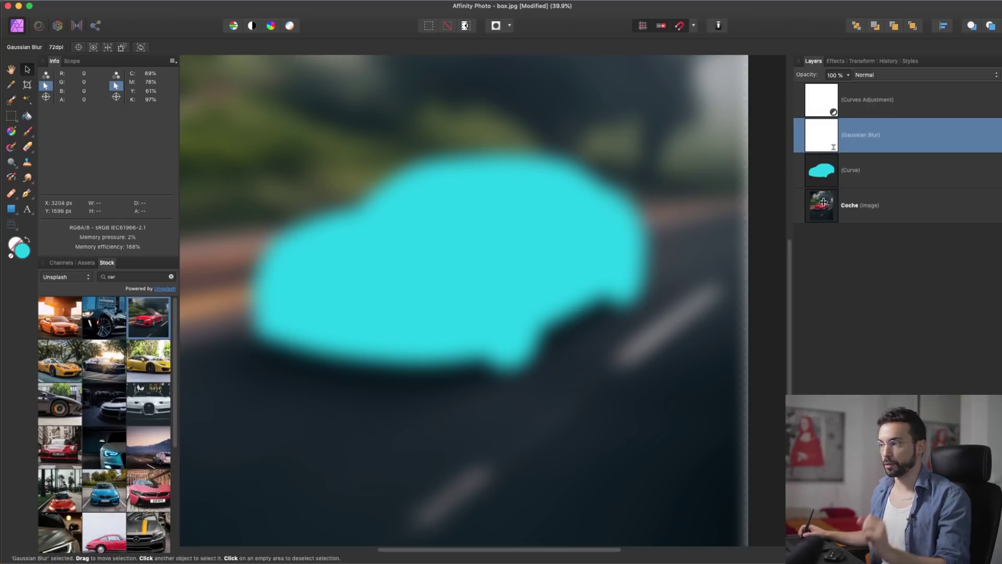
Switch to Photoshop and increase the feather of the car's vector mask.
key("super+Tab")
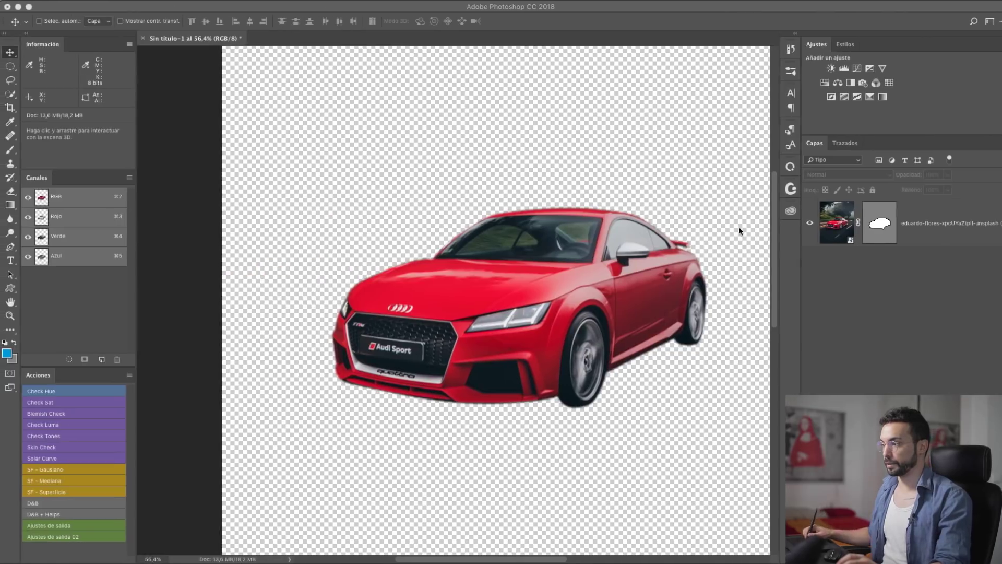
double_click(877, 238)
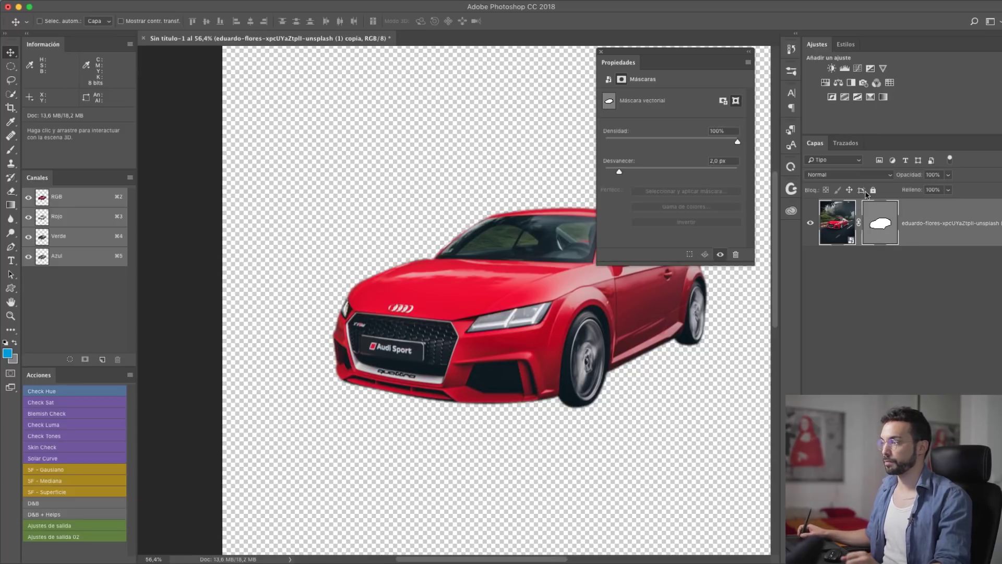
left_click_drag(620, 172, 684, 173)
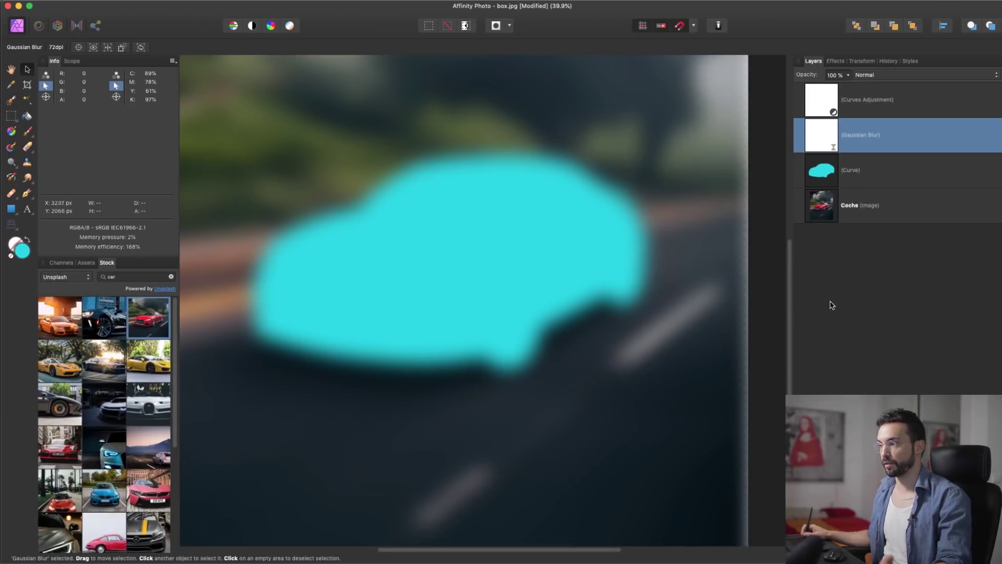
Switch to Affinity Photo and nest the Gaussian Blur in the car-shaped curve so that it softens only the curve.
left_click(832, 305)
left_click(826, 177)
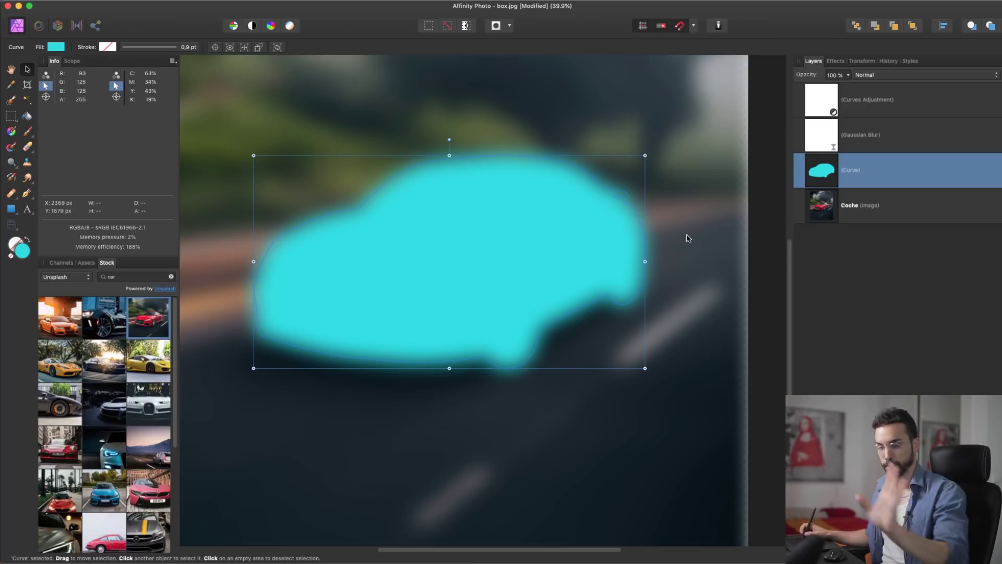
left_click(851, 147)
left_click_drag(823, 146, 837, 168)
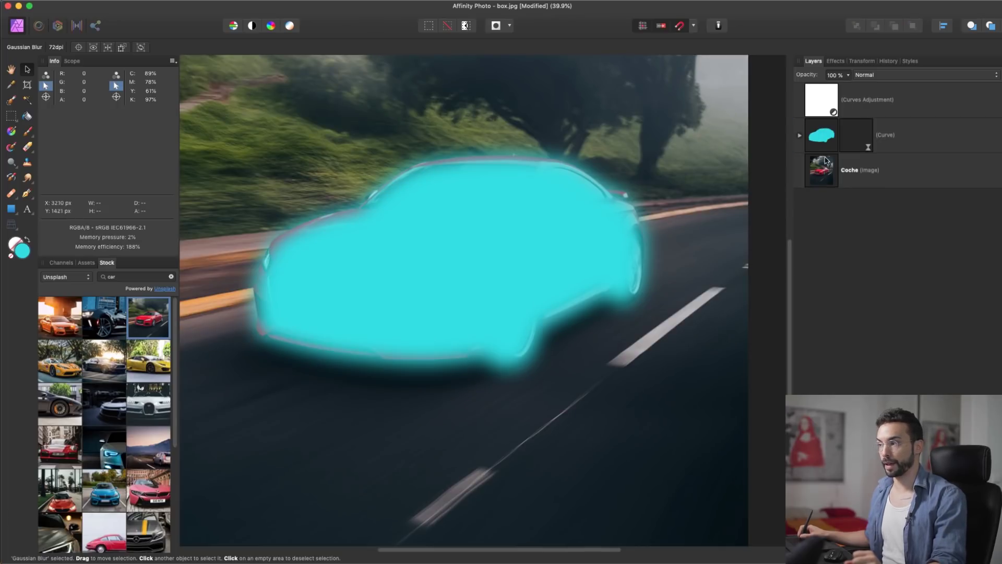
left_click(819, 140)
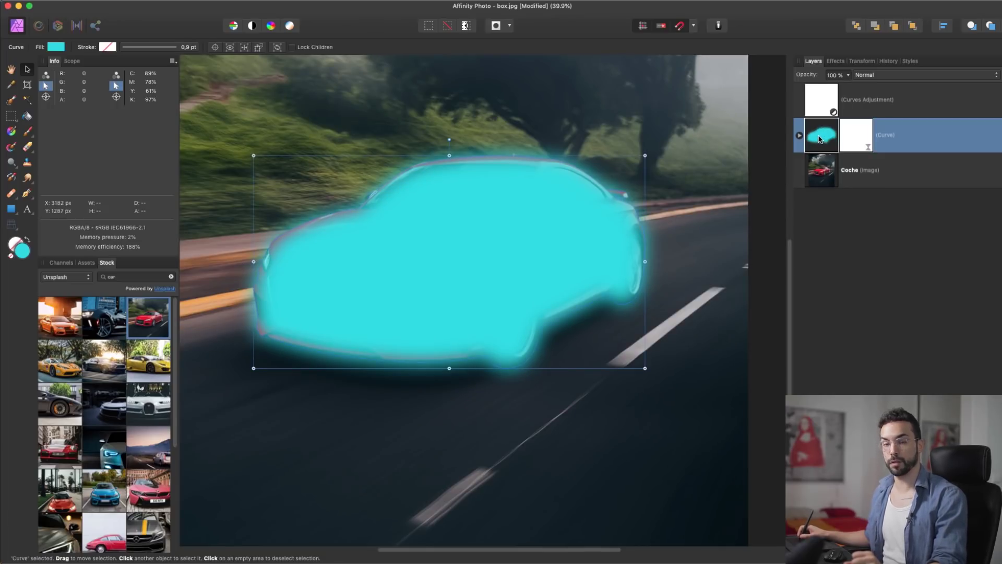
Set the radius of the Gaussian Blur nested in the car-shaped curve to 8.9 px.
left_click(857, 143)
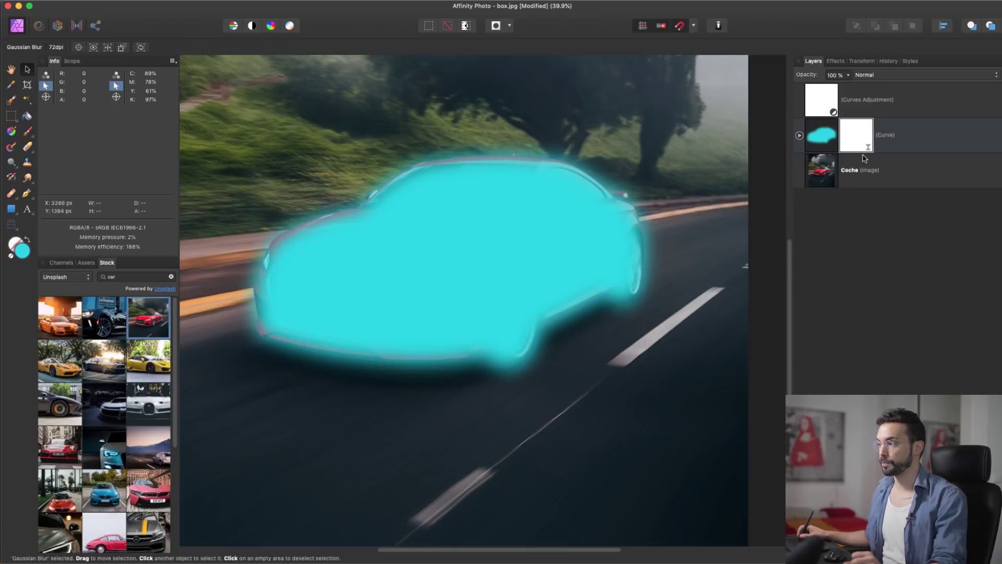
double_click(855, 139)
left_click_drag(693, 513, 664, 513)
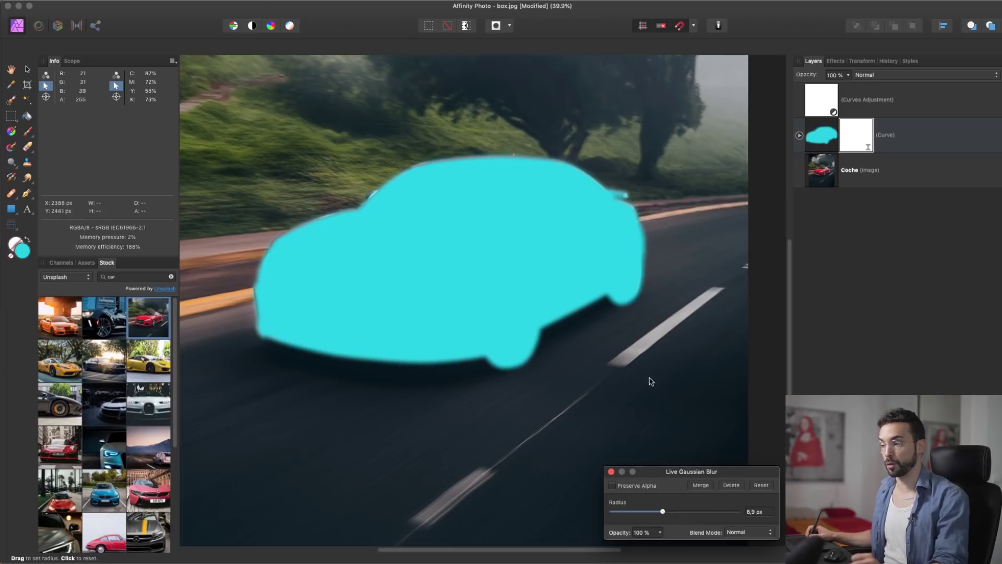
mouse_move(564, 358)
left_mouse_down()
mouse_move(611, 352)
mouse_move(566, 358)
mouse_move(576, 359)
left_mouse_up()
Nest the blurred car-shaped curve in the Coche layer as a mask so that only the car shows.
left_click(826, 141)
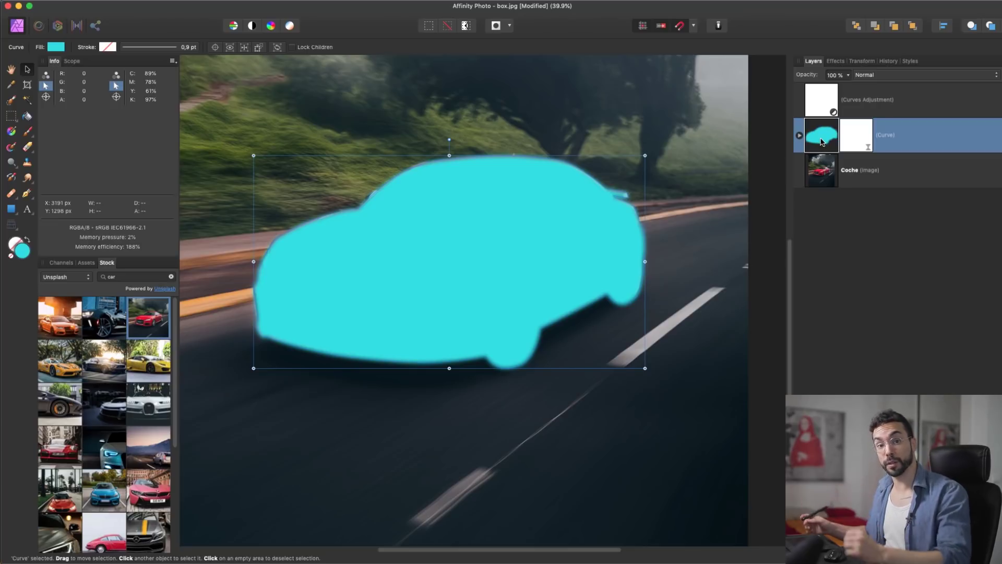
left_click_drag(815, 134, 833, 168)
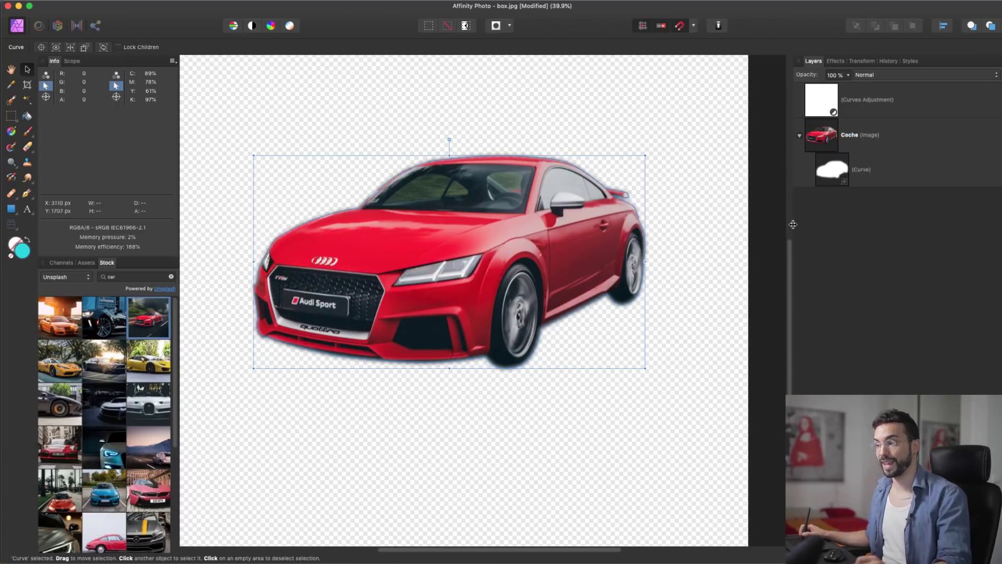
left_click(703, 278)
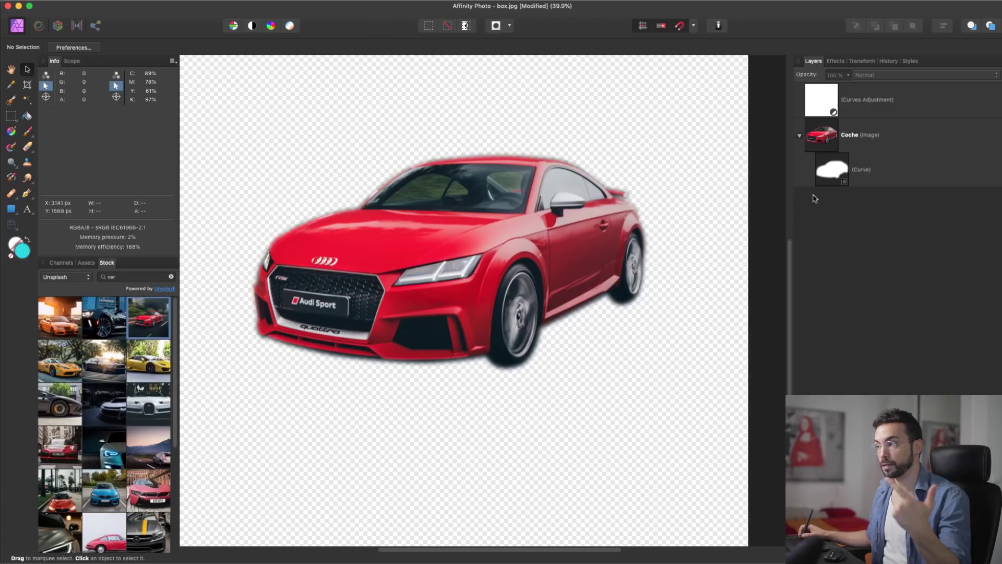
Inspect the masked car's soft edges and reduce the mask curve's Gaussian Blur radius to 1.6 px.
left_click(834, 173)
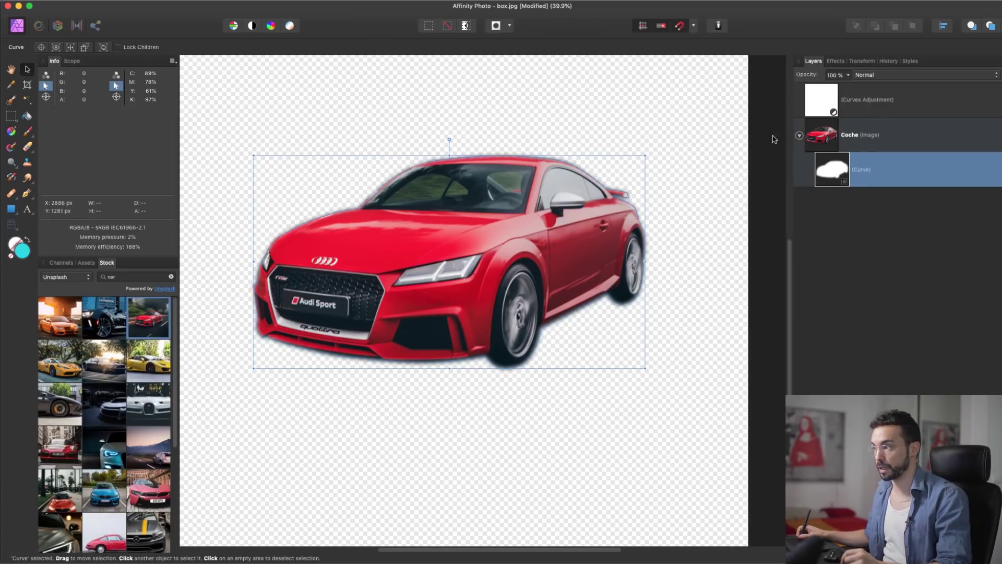
left_click(821, 140)
left_click_drag(474, 274, 639, 282)
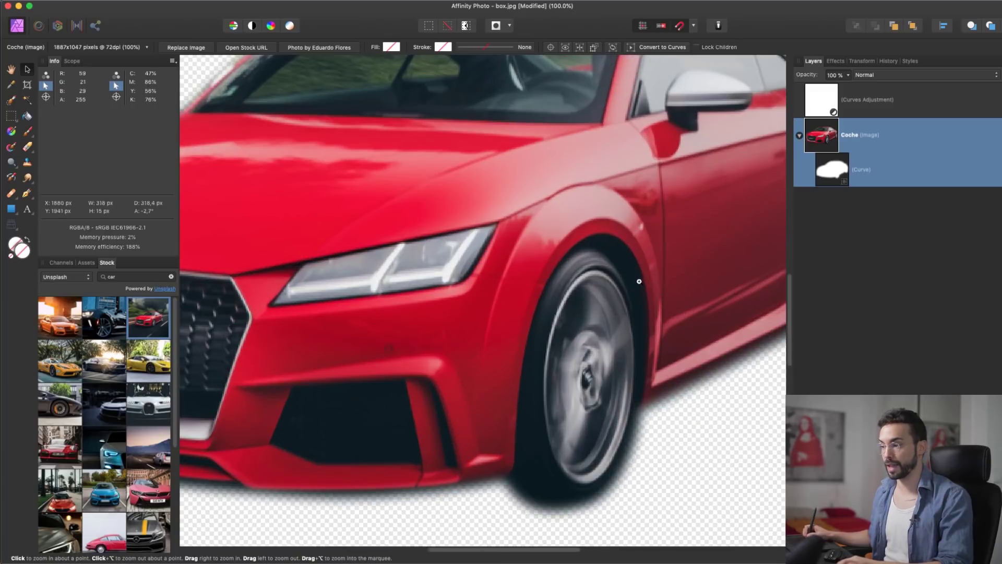
scroll(574, 340, "down", 5)
scroll(575, 339, "right", 5)
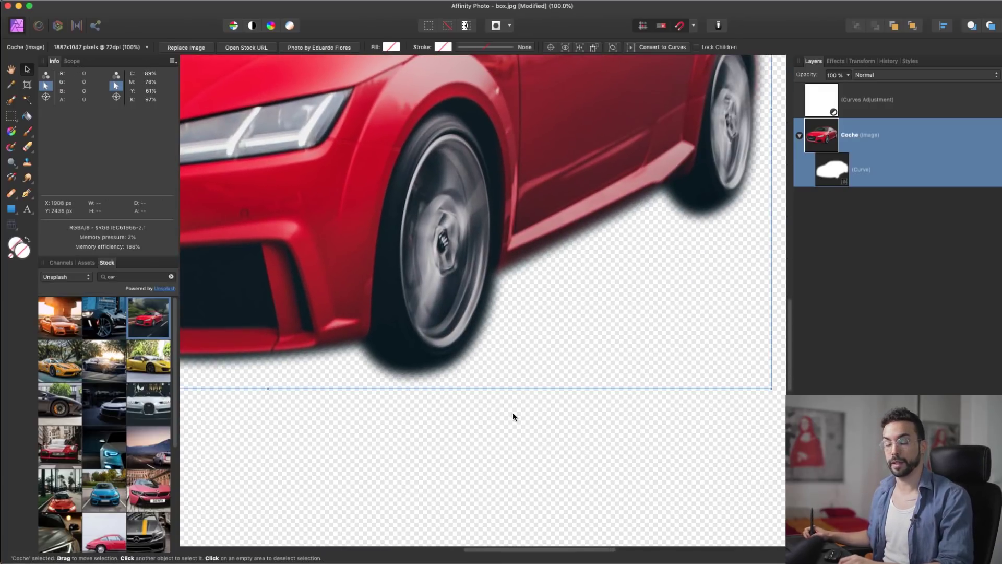
left_click(832, 176)
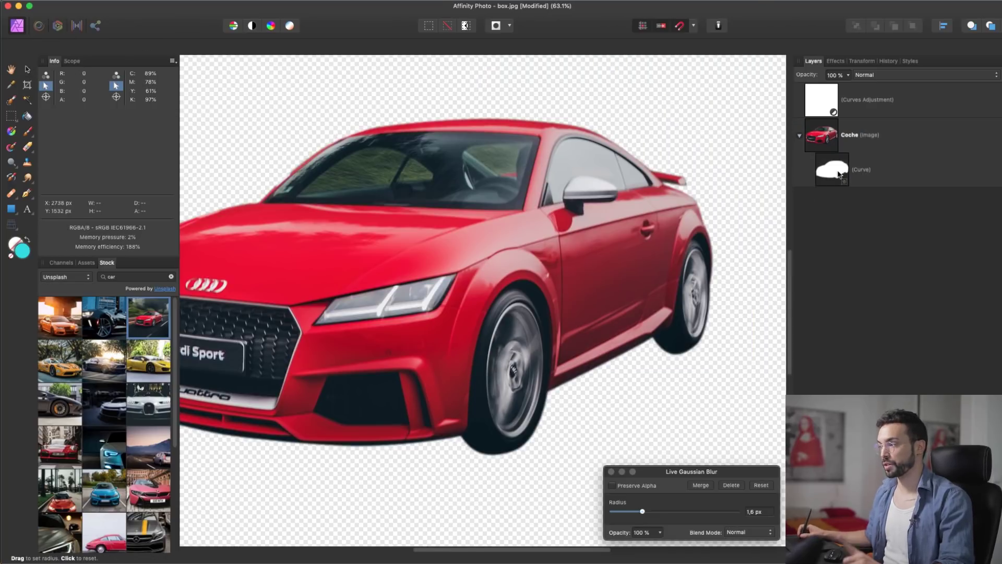
Move the curve out above the Coche layer, try a Gaussian Blur radius of 22.4 px, and undo back to an unblurred curve.
left_click_drag(839, 174, 853, 139)
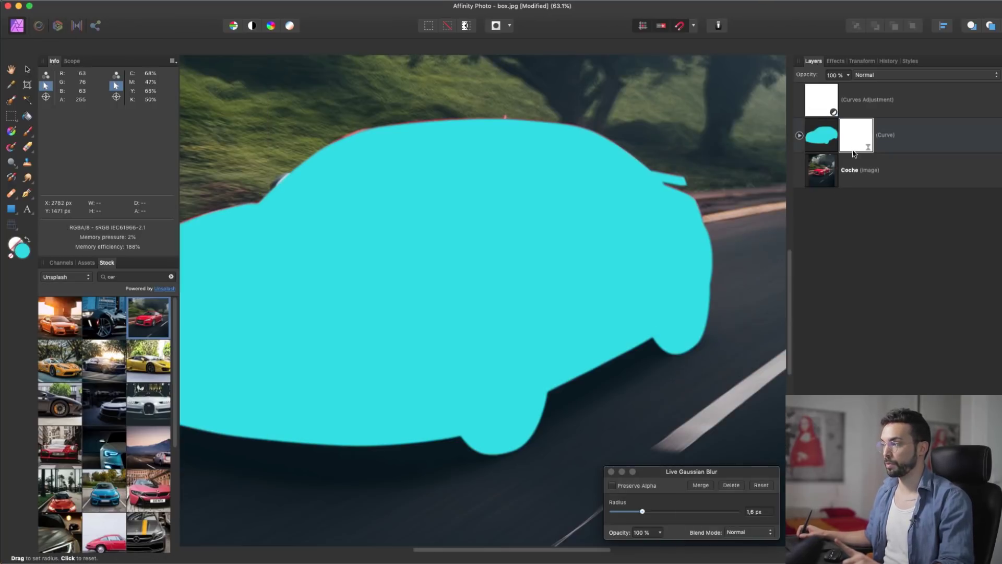
left_click_drag(645, 513, 684, 513)
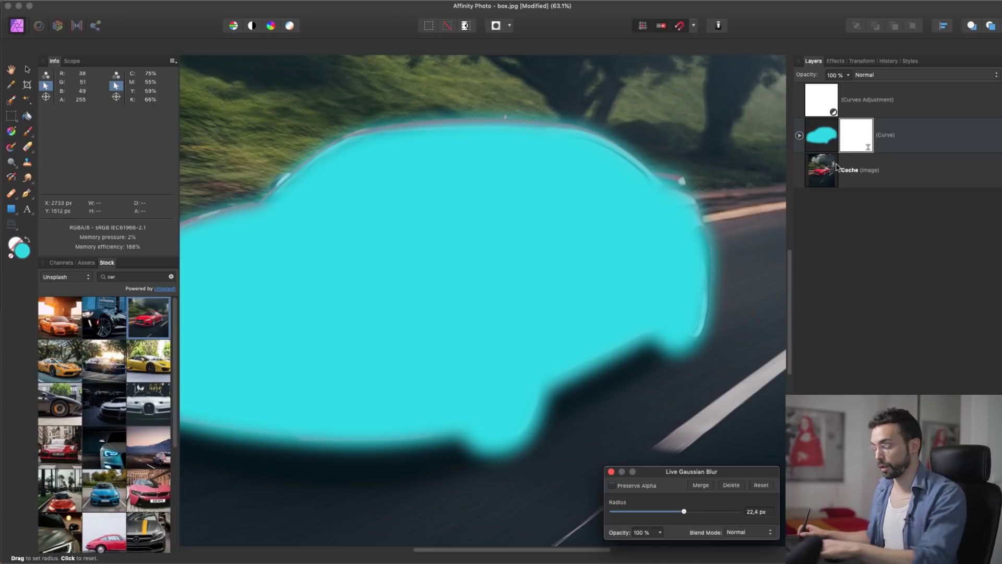
key("super+z")
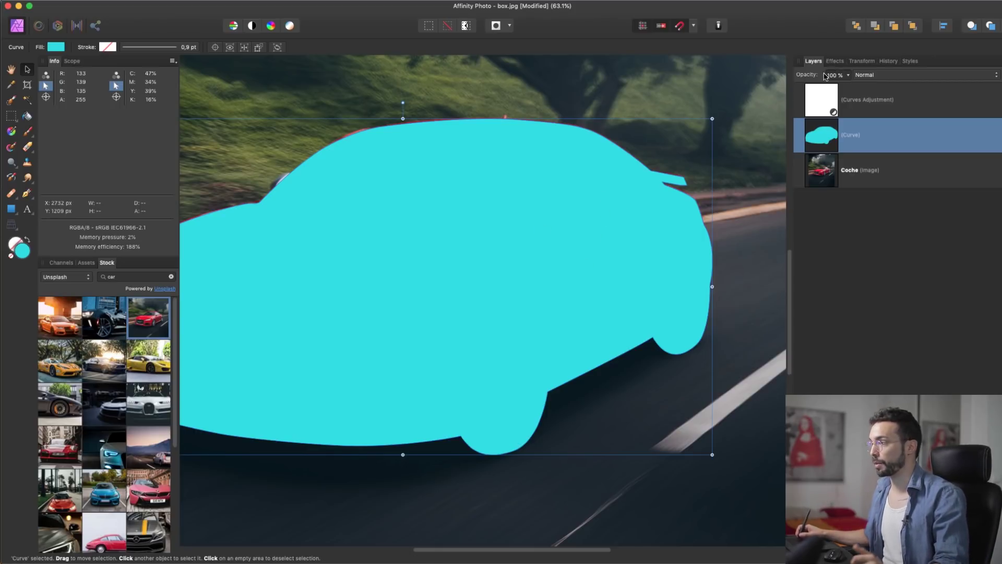
Enable a white Outer Glow effect on the car-shaped curve at 100 % opacity with a radius of 30.3 px.
left_click(834, 61)
left_click_drag(839, 67, 627, 71)
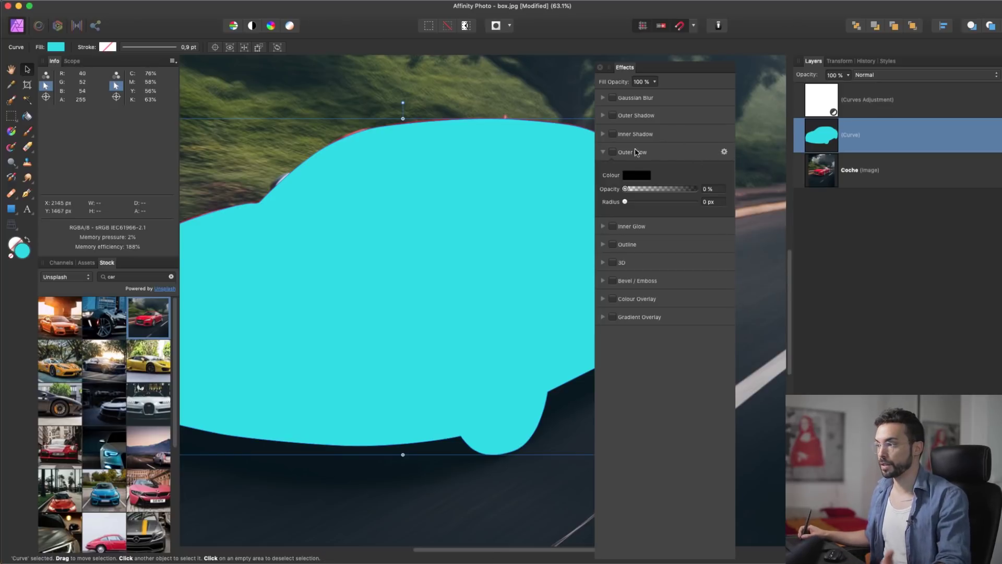
left_click(613, 151)
left_click_drag(659, 74, 702, 59)
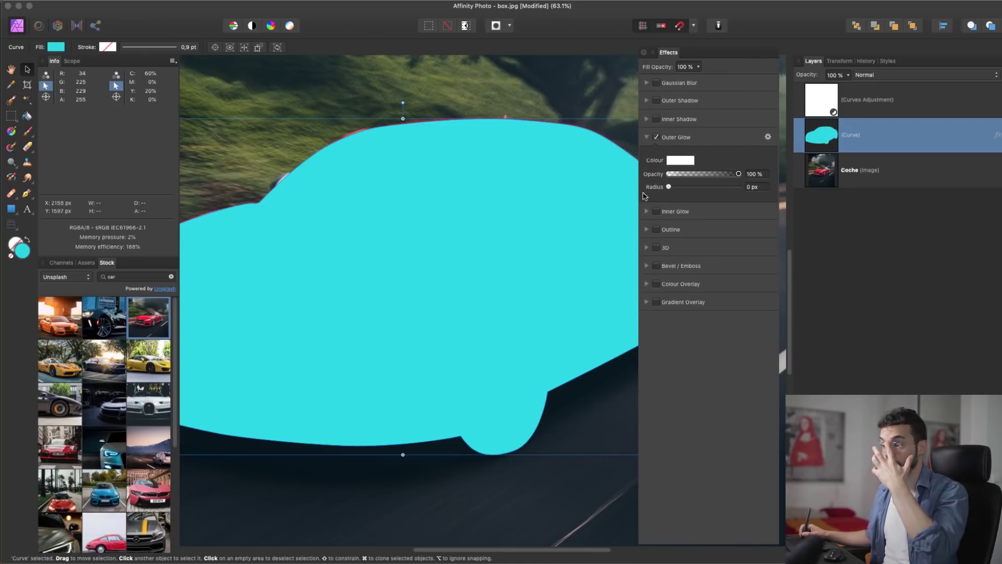
left_click_drag(669, 186, 724, 187)
left_click_drag(308, 230, 541, 145)
left_click_drag(343, 304, 460, 261)
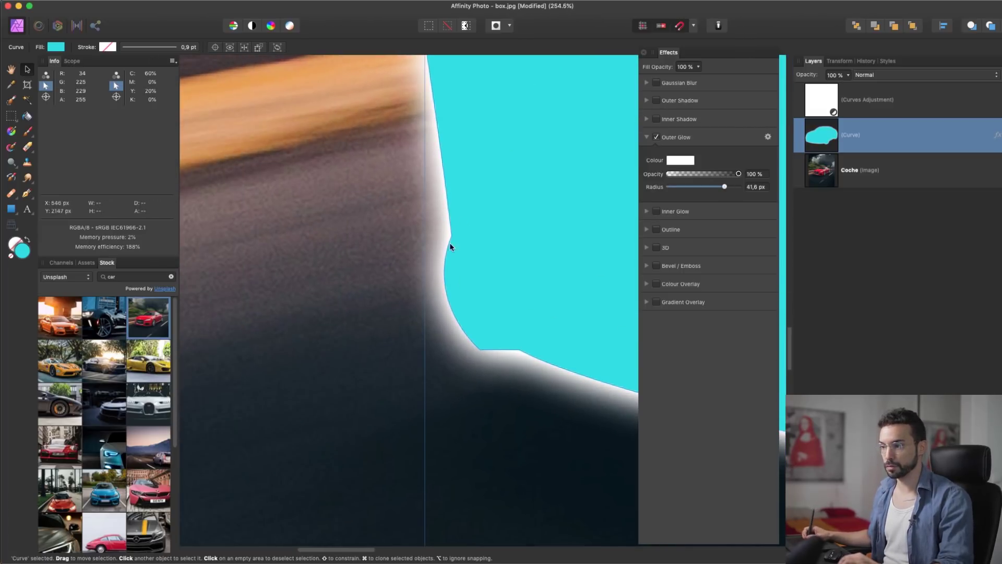
mouse_move(709, 187)
left_mouse_down()
mouse_move(679, 188)
mouse_move(715, 194)
left_mouse_up()
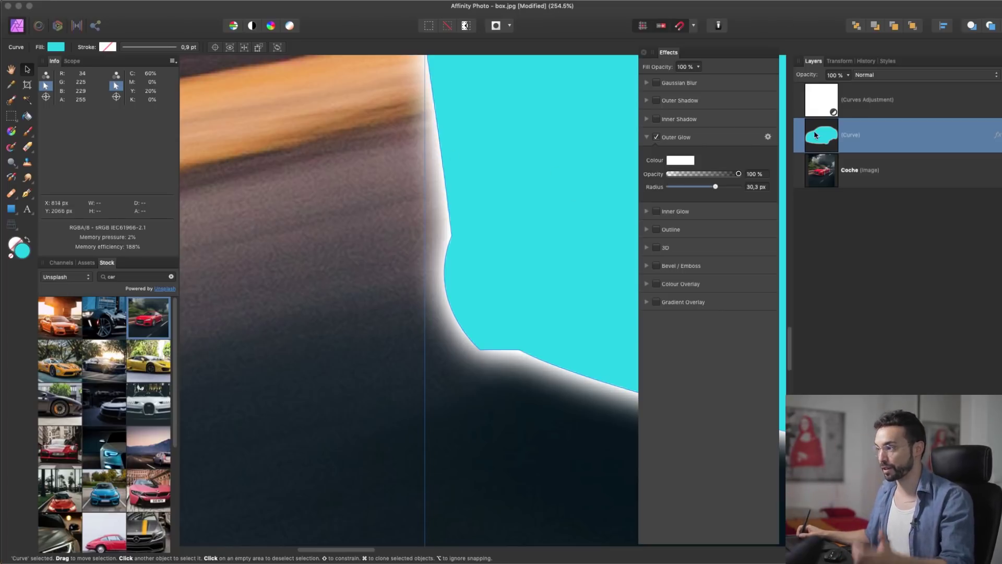
Nest the glowing curve in the Coche layer as a mask and inspect the car's softened edges.
left_click_drag(818, 138, 824, 170)
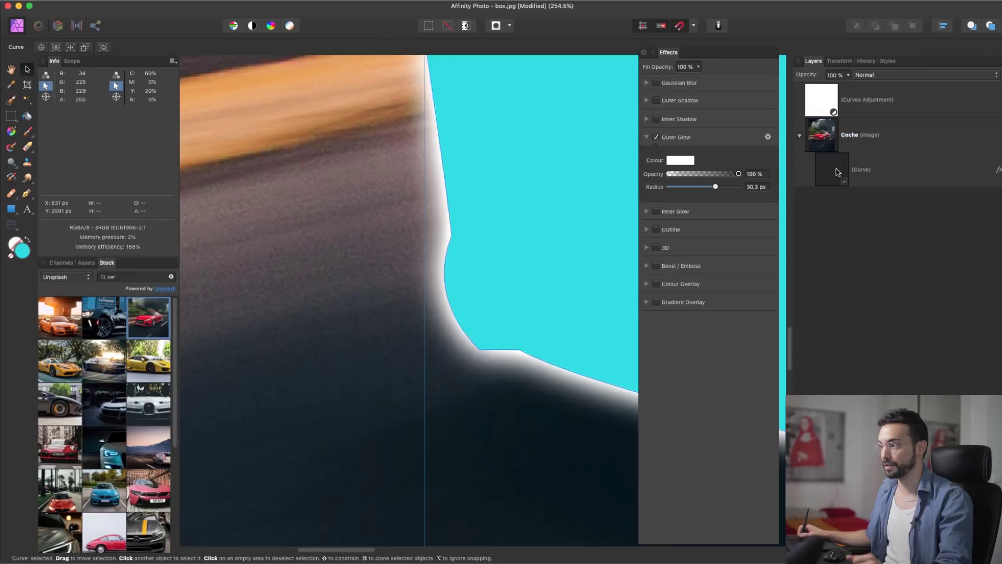
key("super+1")
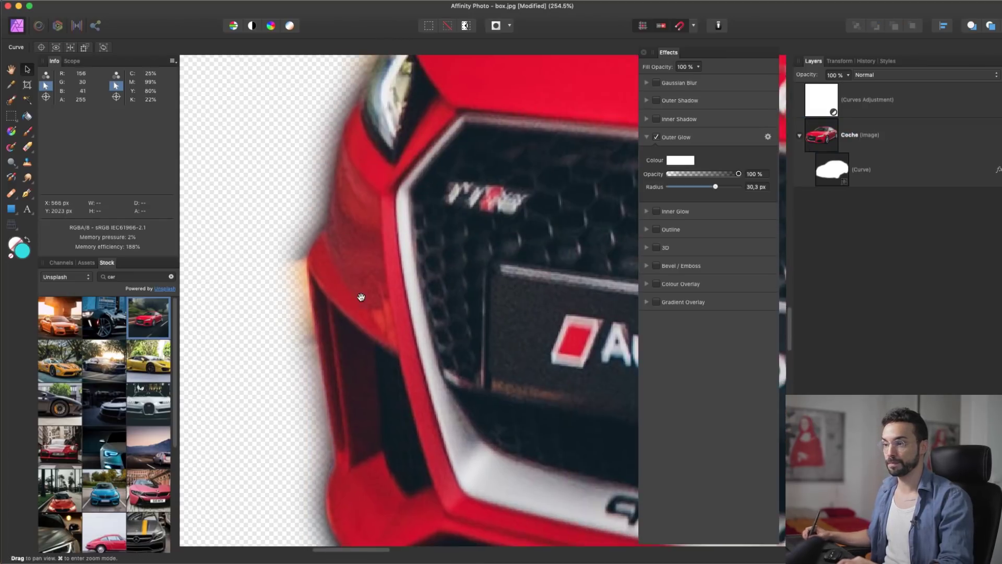
left_click_drag(405, 209, 307, 240)
left_click_drag(552, 163, 325, 183)
left_click_drag(477, 246, 502, 243)
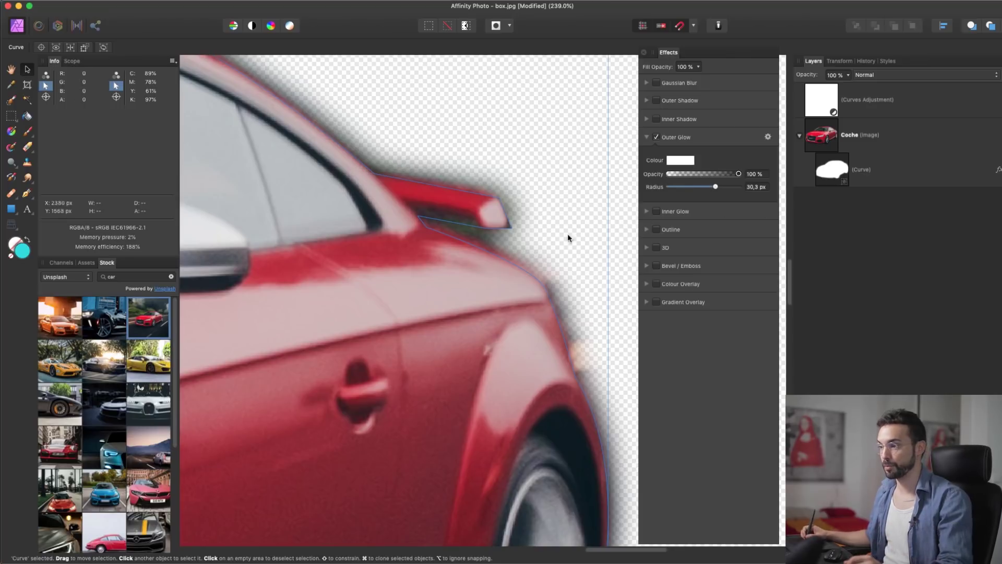
Reduce the Outer Glow radius of the curve masking the Coche layer to 22 px.
mouse_move(715, 187)
left_mouse_down()
mouse_move(674, 189)
mouse_move(709, 192)
left_mouse_up()
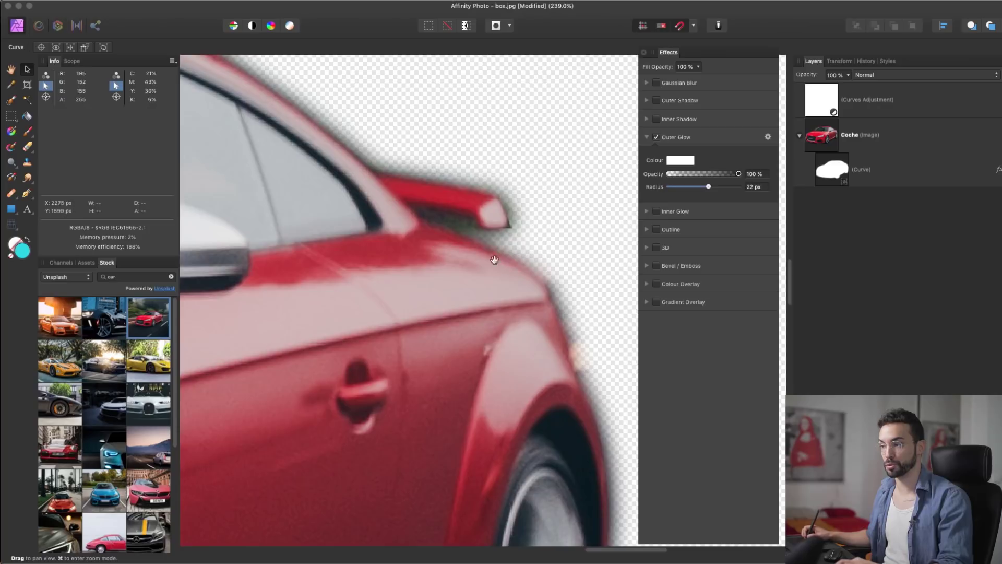
left_click_drag(496, 260, 309, 252)
scroll(522, 225, "down", 6)
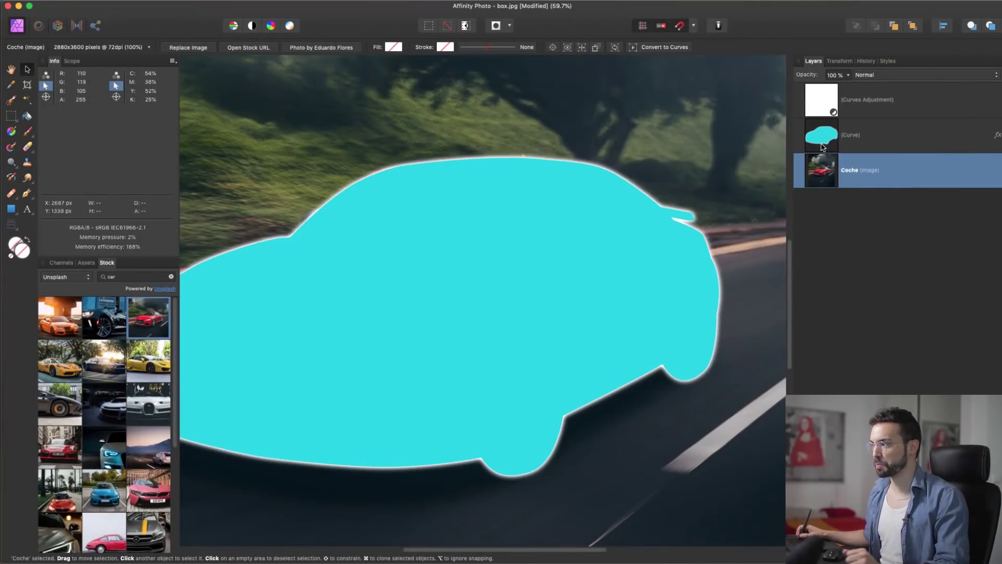
Apply the car-shaped curve as a mask to the upper Coche layer, keeping the unmasked copy beneath it.
left_click(822, 145)
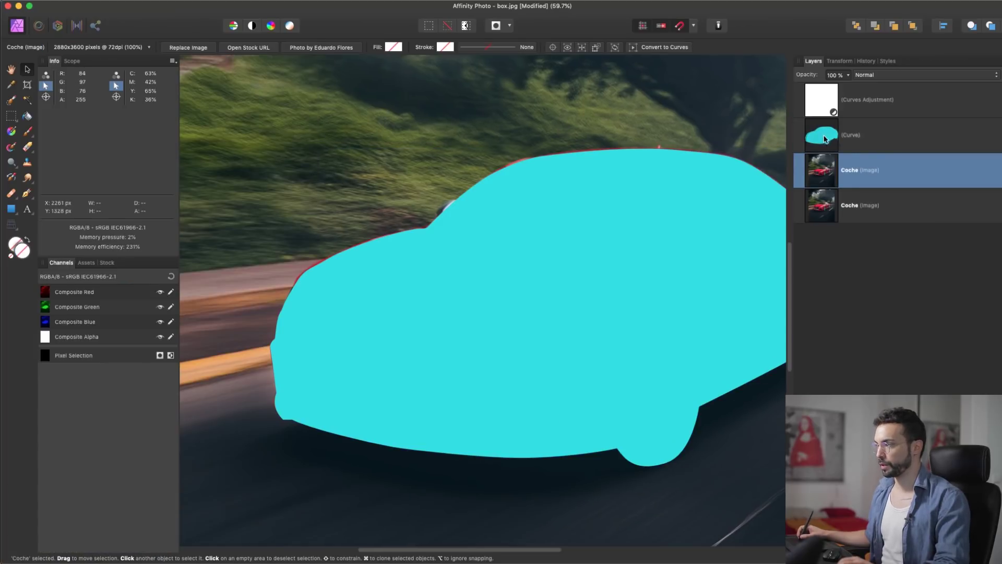
left_click_drag(825, 136, 840, 170)
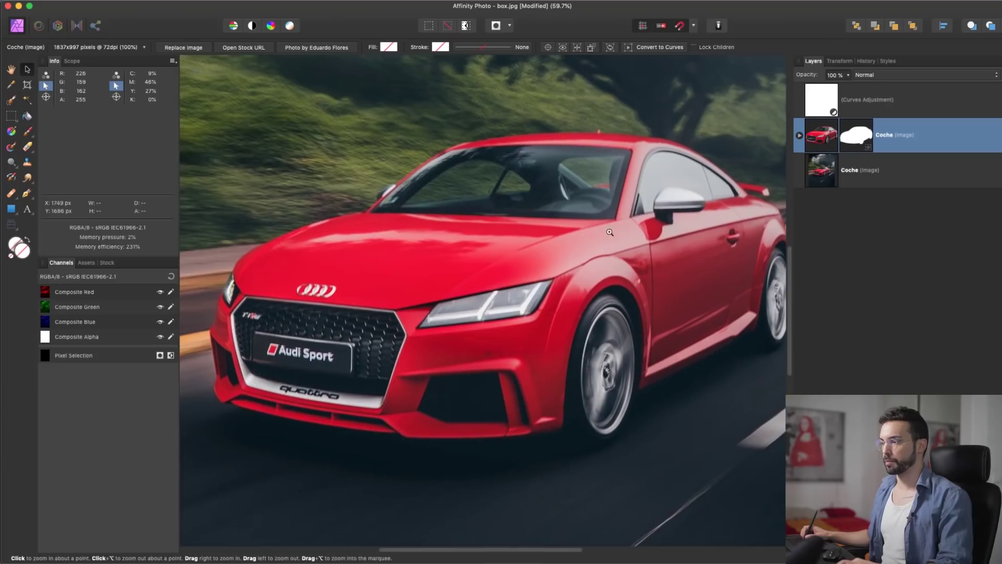
left_click_drag(610, 232, 436, 248)
left_click_drag(509, 238, 490, 273)
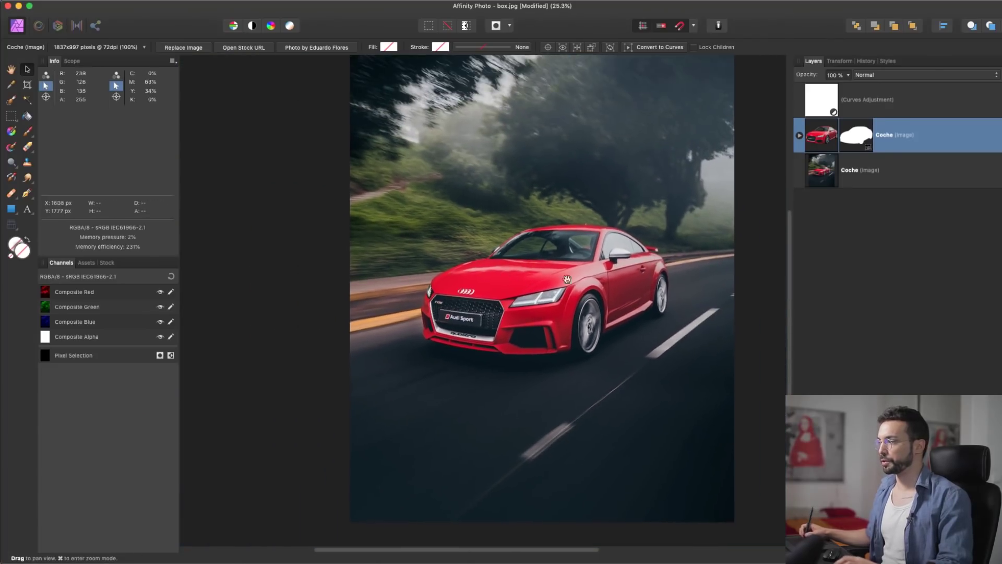
Add a Motion Blur live filter to the unmasked lower Coche layer.
left_click(906, 181)
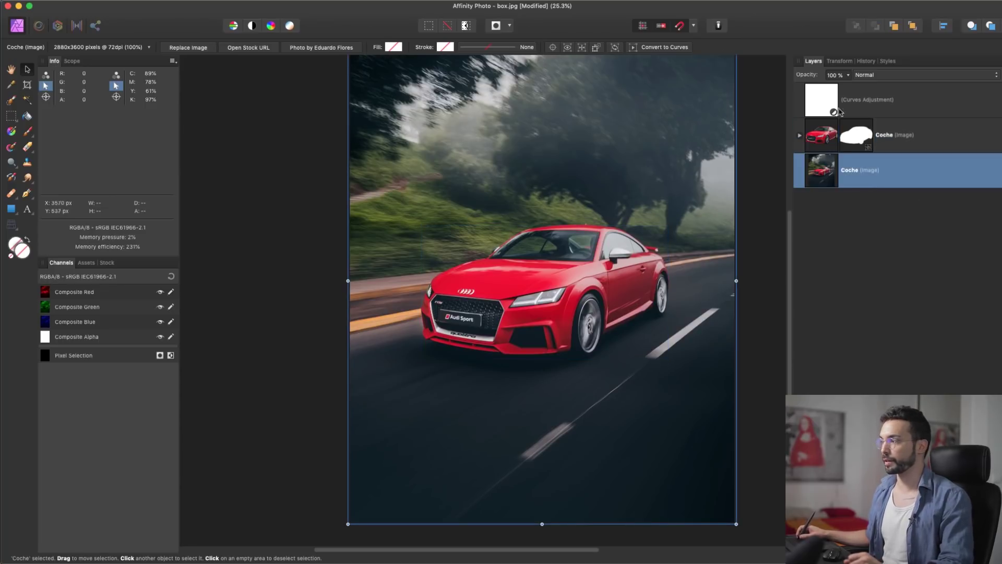
left_click(873, 91)
left_click(905, 176)
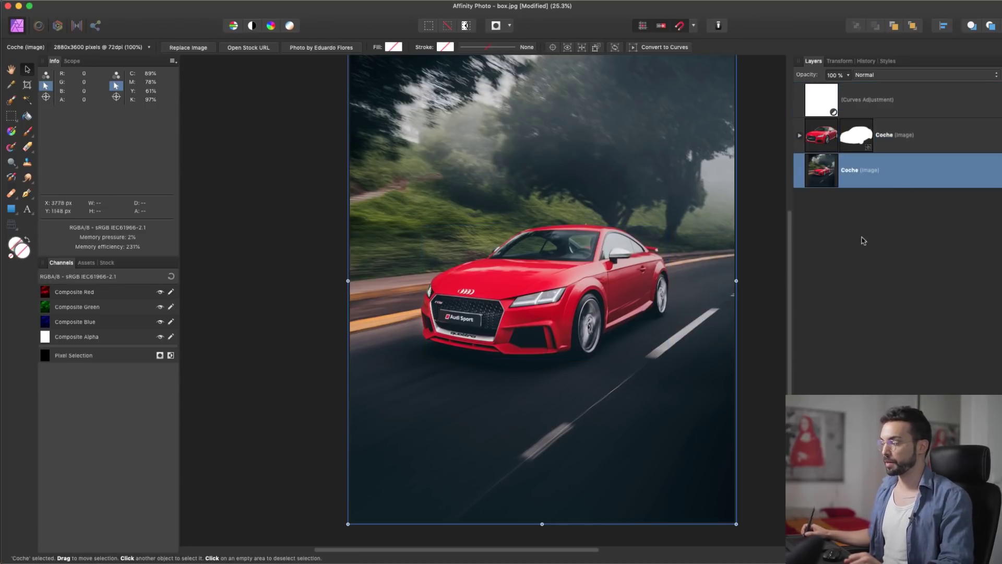
left_click(931, 546)
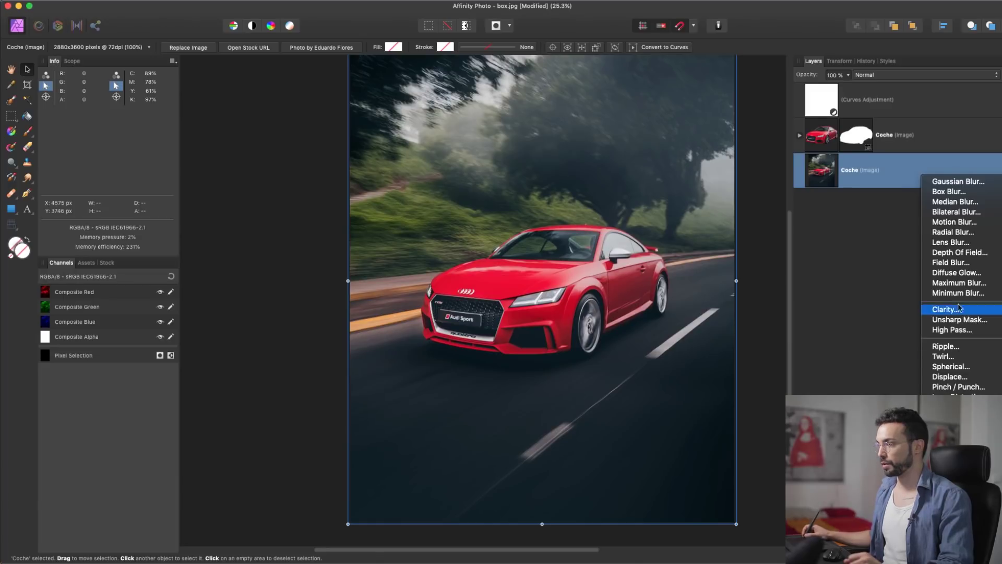
left_click(952, 222)
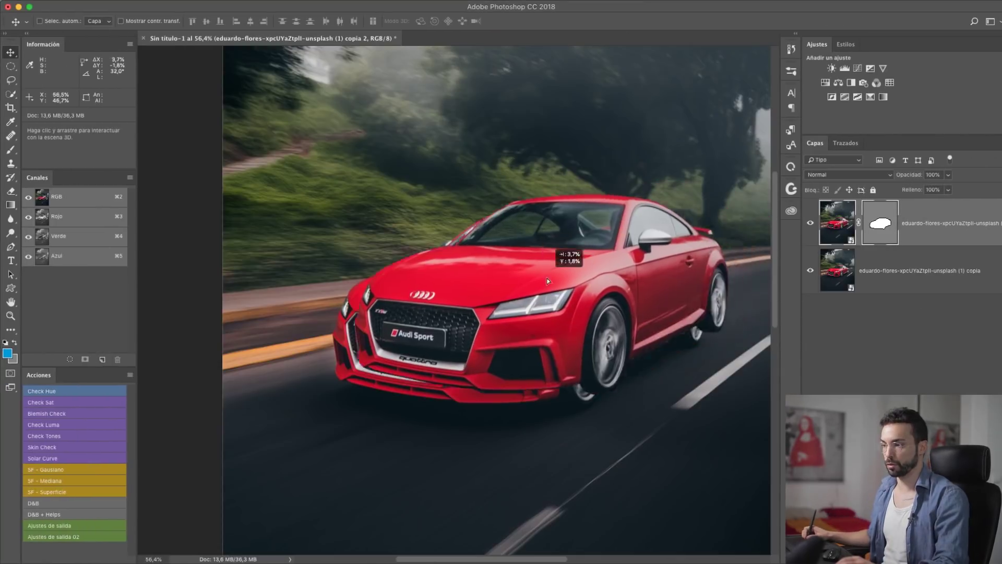
Switch to Photoshop and try moving the masked car layer over the unmasked photo copy.
left_click_drag(547, 281, 609, 323)
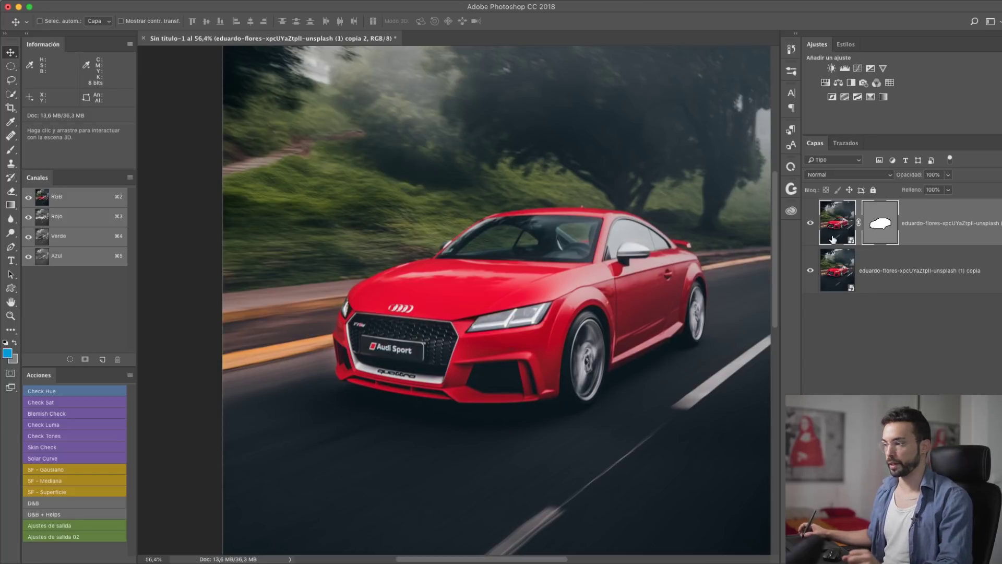
Start a Motion Blur smart filter on the unmasked lower car photo layer and move its dialog clear of the car.
left_click(825, 290)
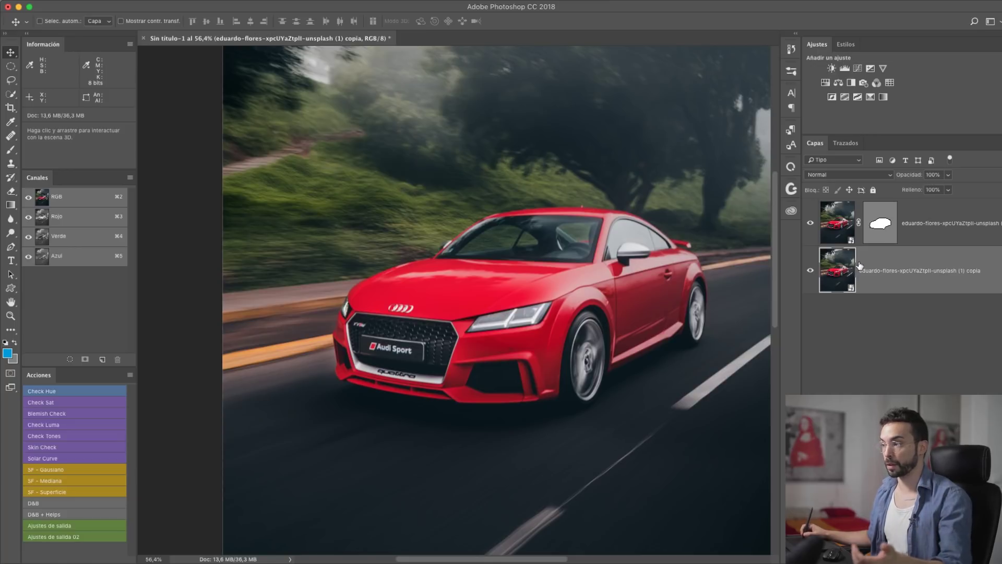
left_click(305, 1)
mouse_move(340, 121)
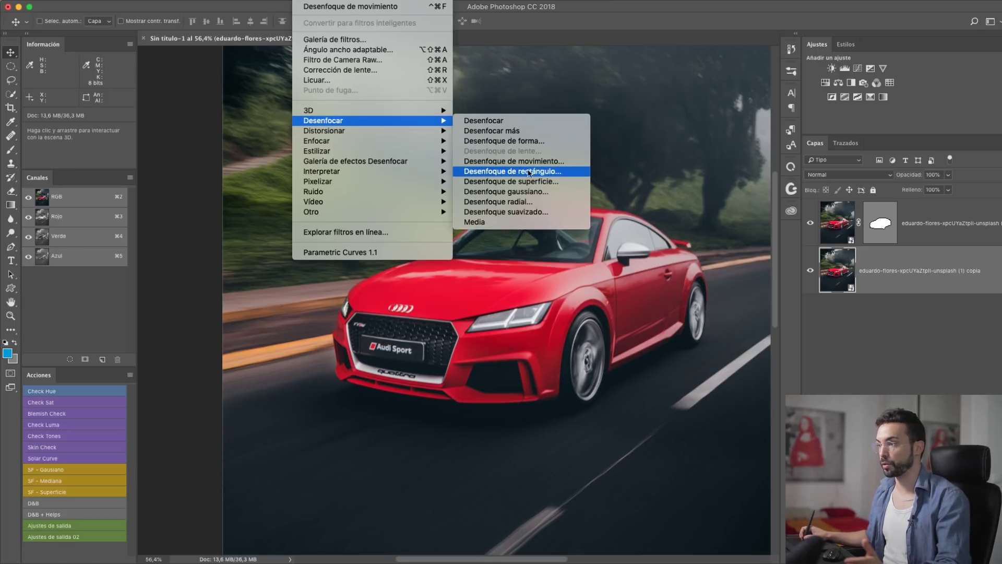
left_click(538, 162)
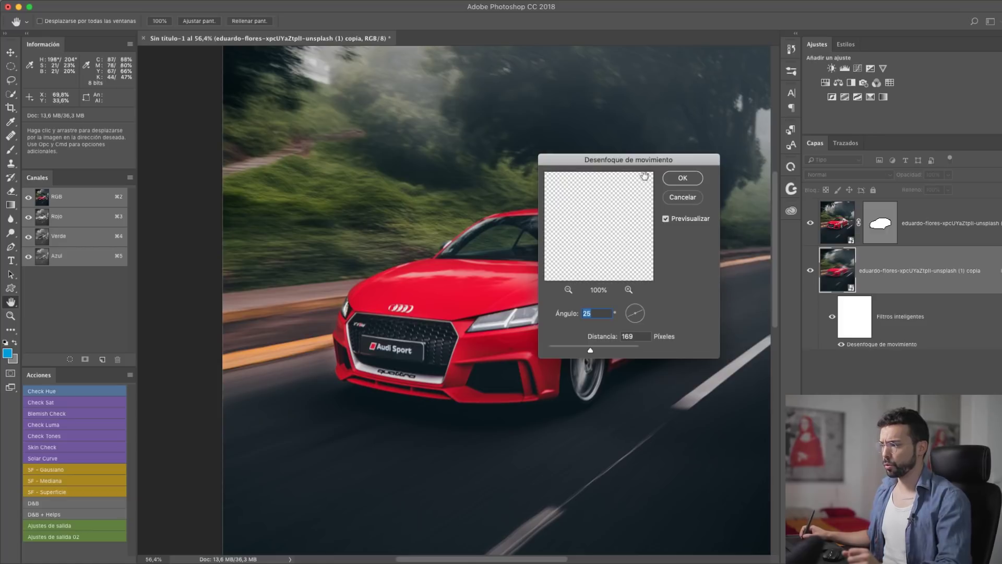
left_click_drag(635, 165, 691, 158)
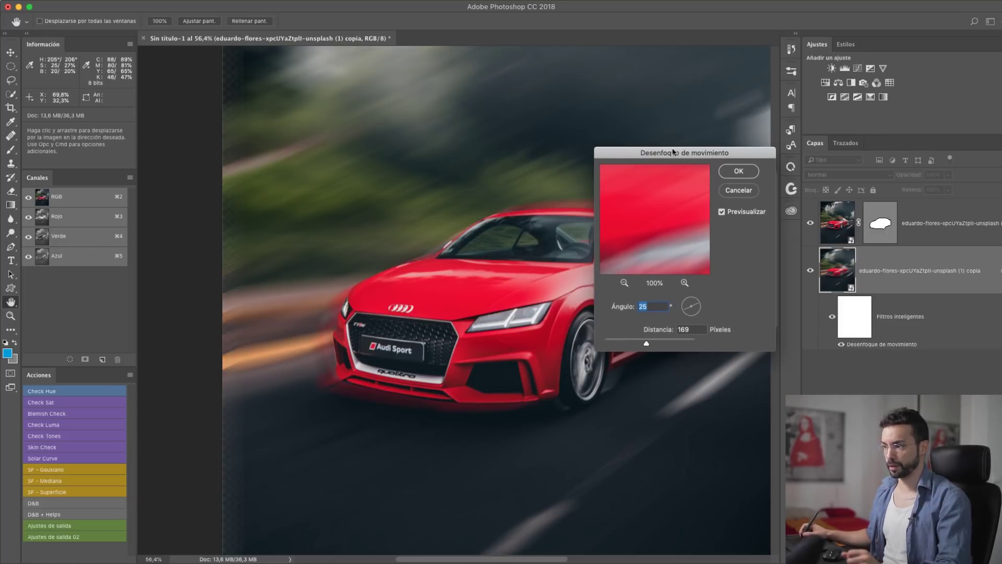
Set the motion blur distance to 212 pixels and its angle to 19°.
scroll(491, 246, "down", 10)
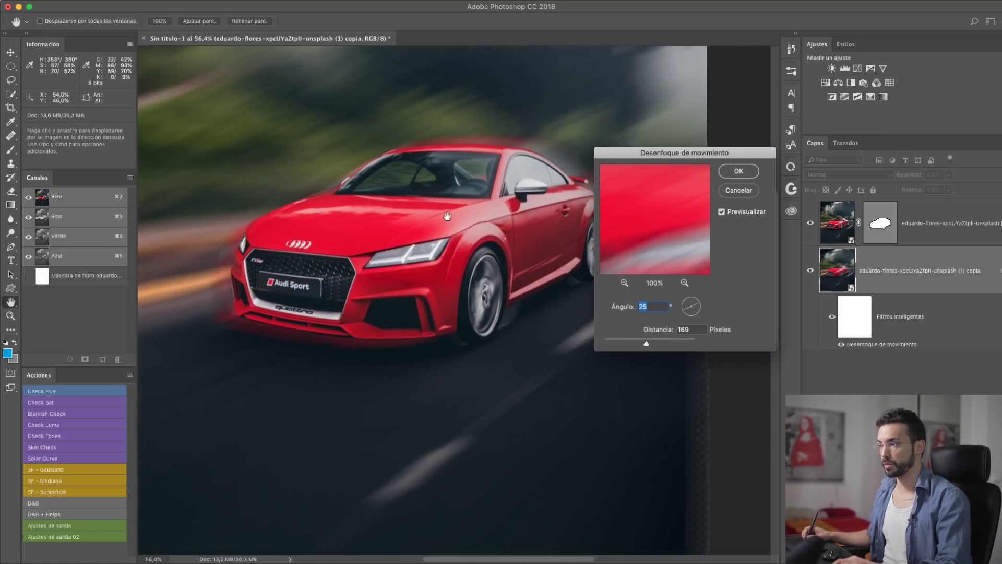
scroll(474, 269, "up", 5)
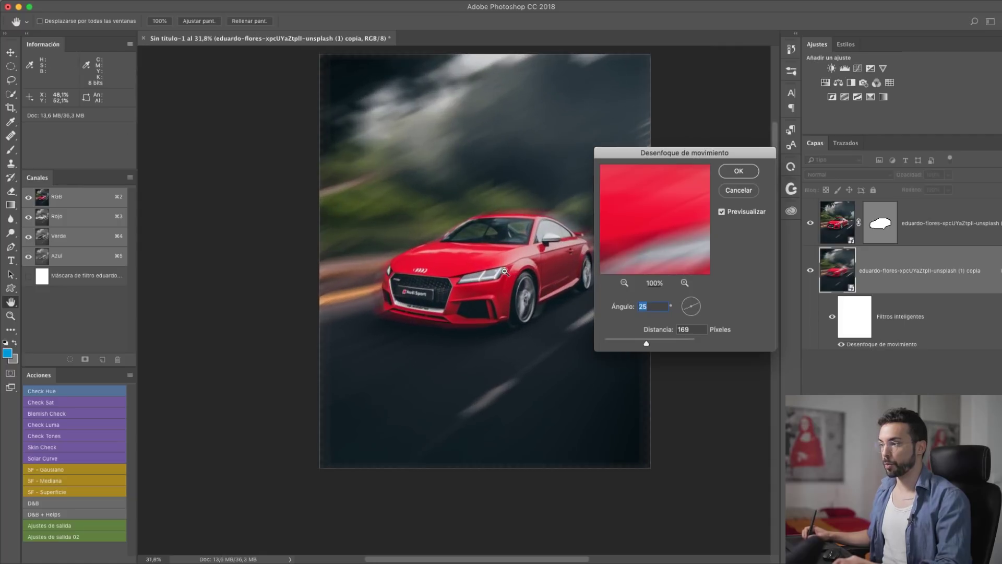
left_click_drag(647, 344, 537, 395)
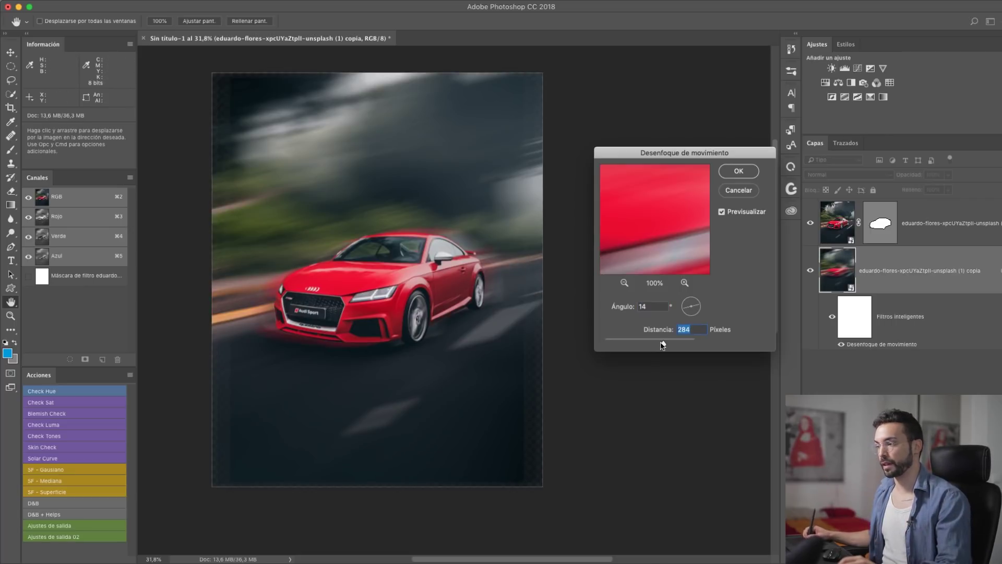
left_click_drag(663, 344, 653, 343)
scroll(371, 265, "up", 3)
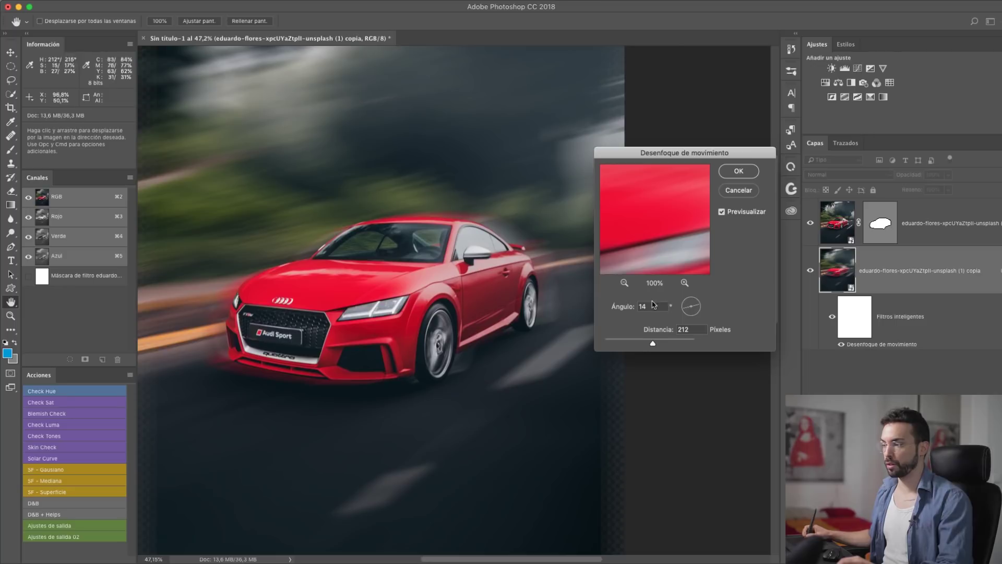
left_click(701, 304)
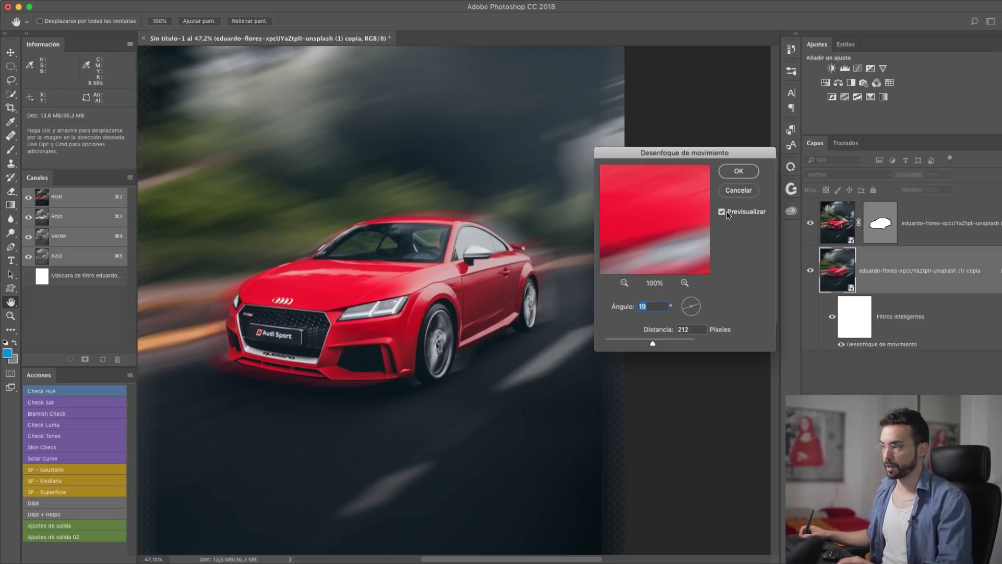
Turn off the blur preview on the canvas and examine the blurred car in the dialog's thumbnail at 33%.
left_click(722, 211)
left_click(625, 282)
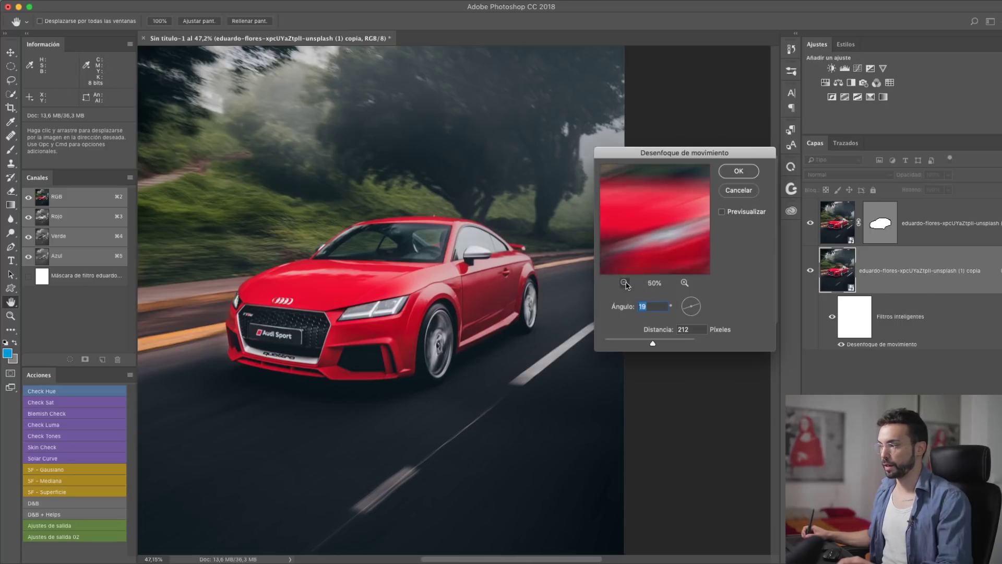
left_click_drag(655, 225, 622, 226)
left_click_drag(683, 154, 624, 146)
left_click_drag(611, 194, 590, 211)
left_click_drag(600, 212, 604, 226)
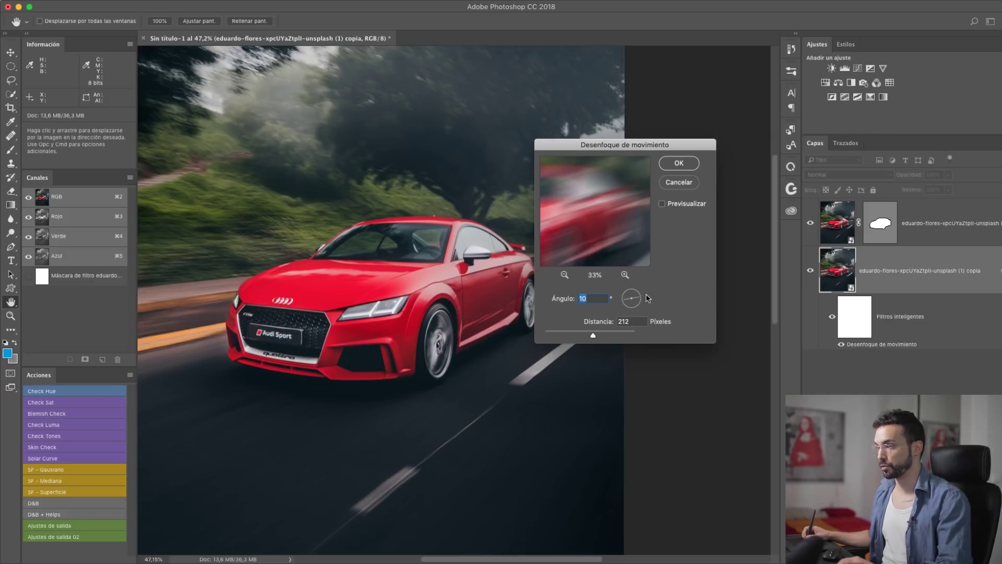
Set the motion blur angle to 17° and apply the filter to the lower layer.
left_click_drag(641, 298, 641, 295)
left_click(565, 275)
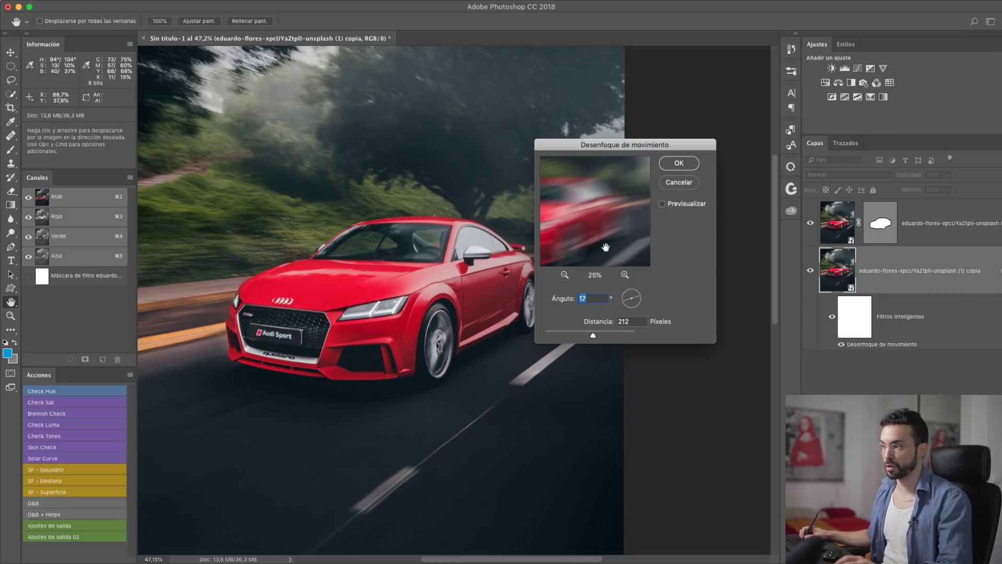
left_click_drag(567, 261, 603, 230)
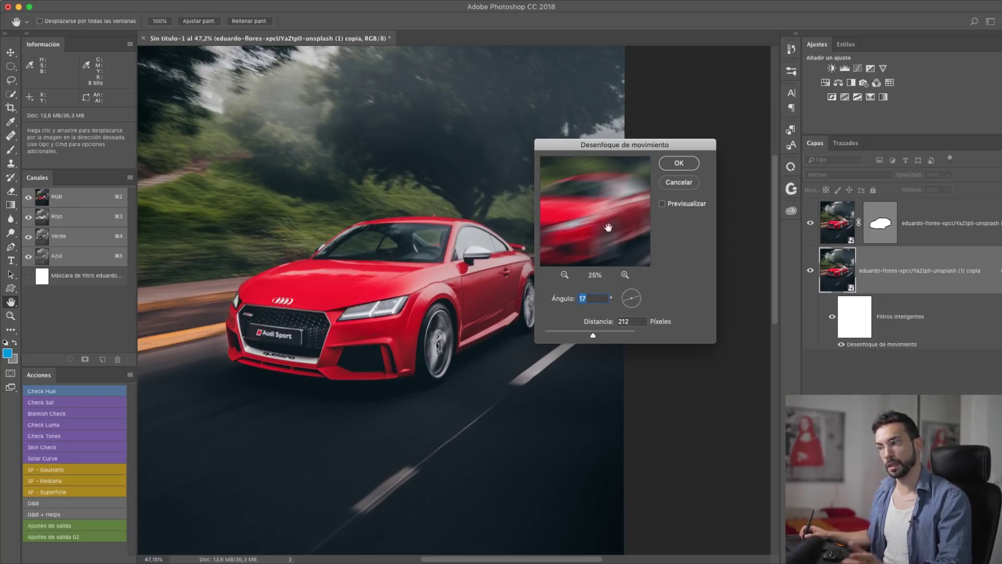
left_click(679, 164)
Hide the masked upper car layer to examine the motion blur on the layer beneath.
left_click_drag(497, 175, 618, 156)
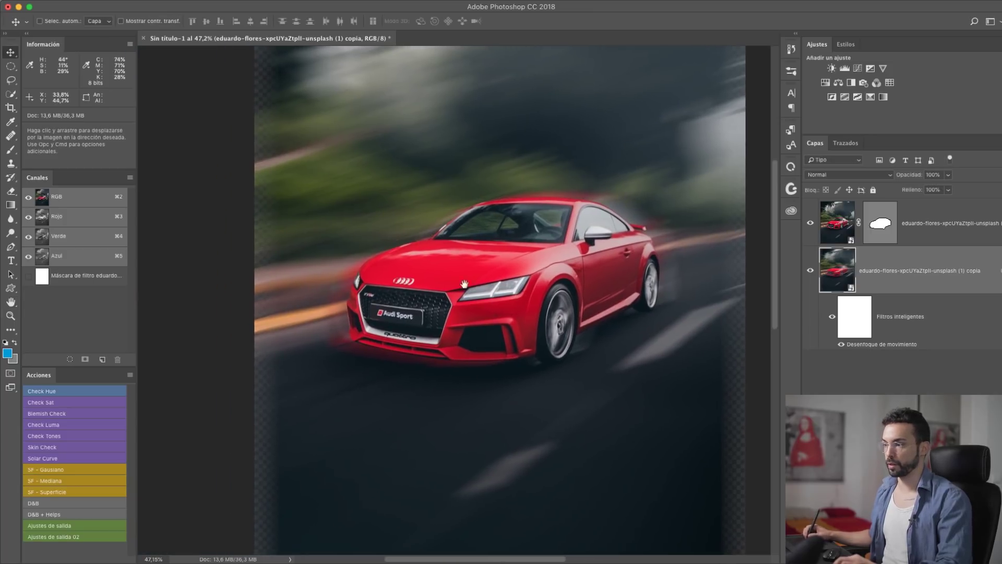
left_click(810, 223)
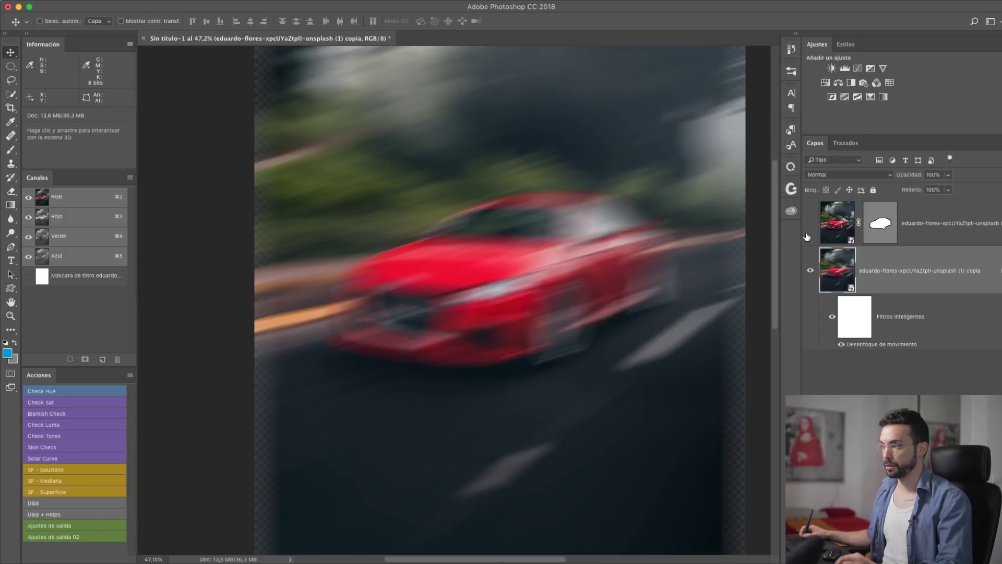
Show the masked sharp car layer and clip a new Curves adjustment to it.
left_click(811, 224)
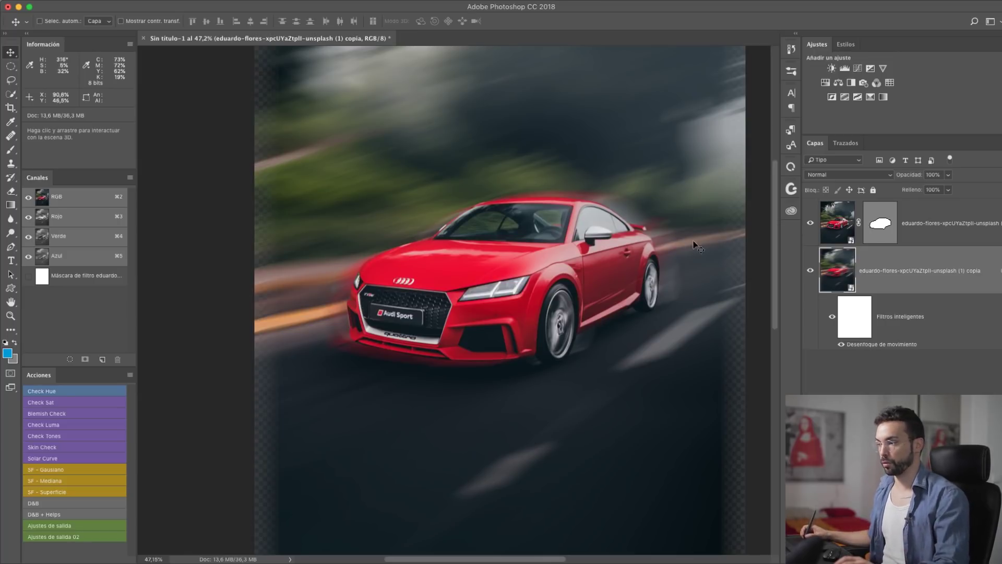
left_click(831, 228)
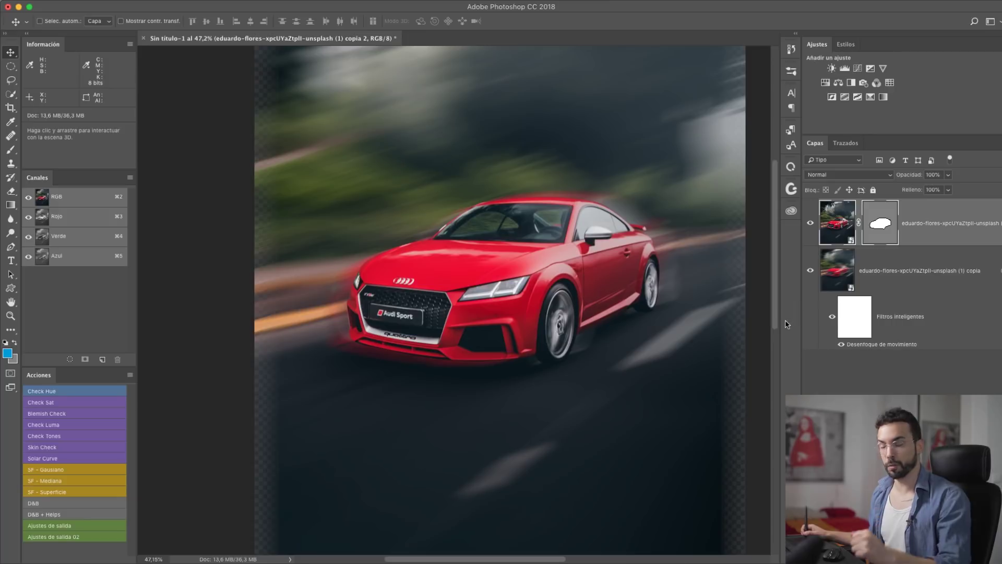
left_click(859, 69)
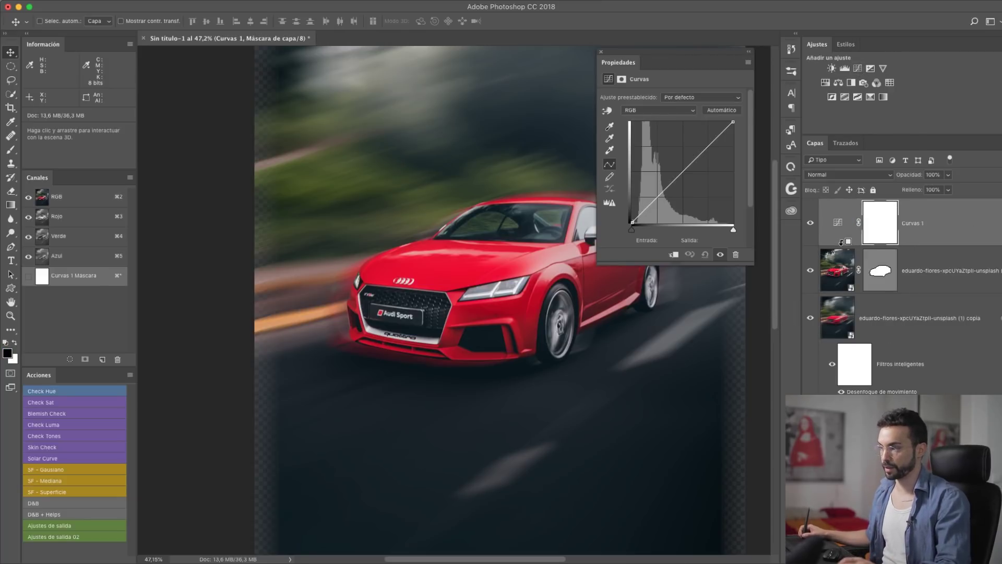
left_click(930, 243, "alt")
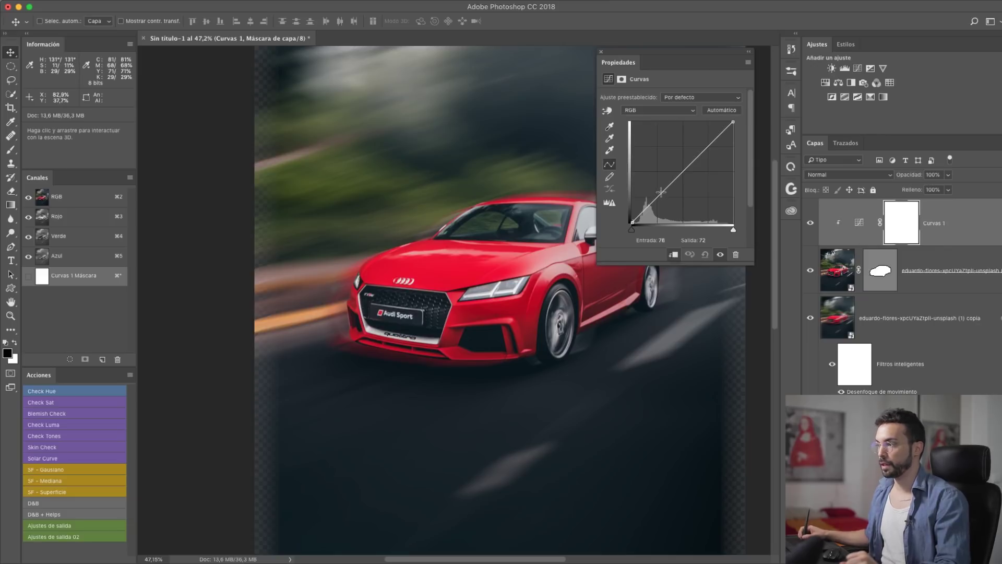
Shape the clipped adjustment's RGB curve into an S with a highlight point at 162/182, and set its blend mode to Luminosidad.
left_click_drag(664, 192, 664, 201)
left_click_drag(700, 155, 696, 150)
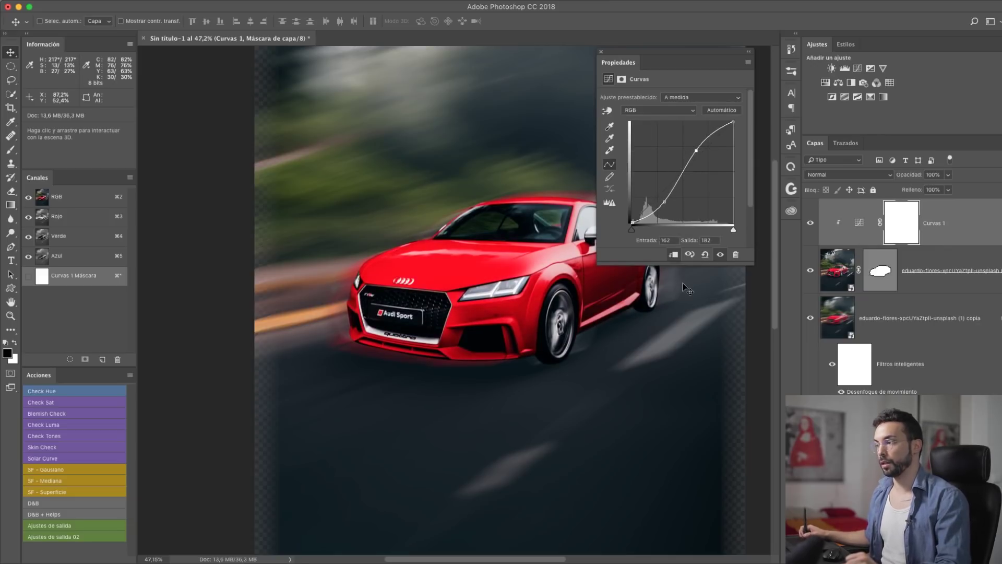
left_click_drag(497, 231, 374, 243)
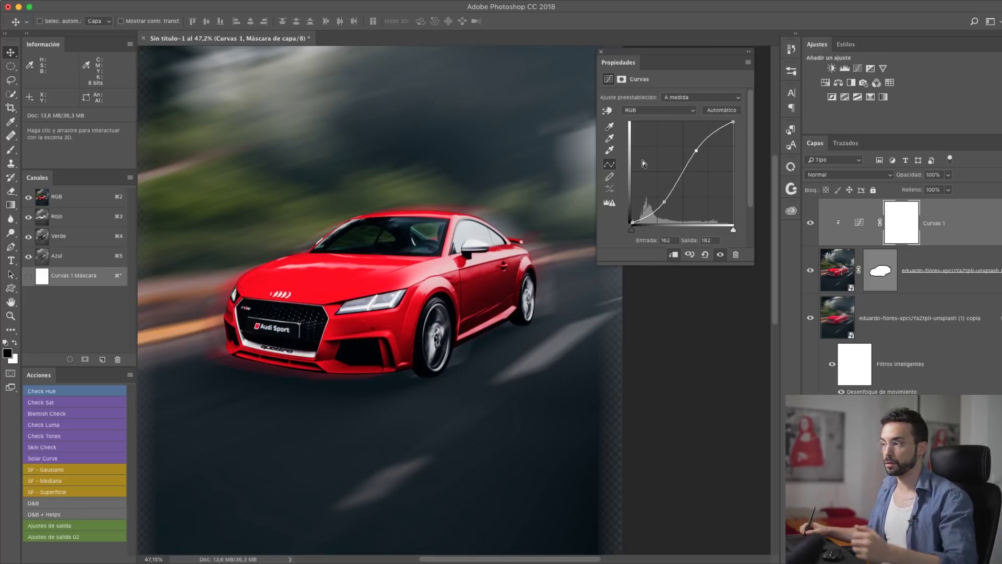
left_click(836, 175)
left_click(824, 414)
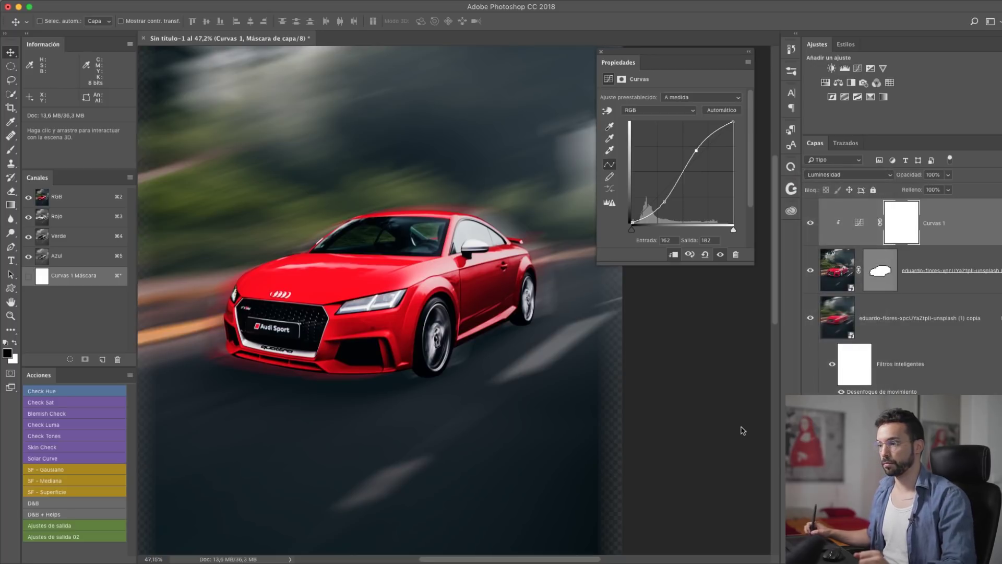
Compare the car with and without the Curves adjustment by toggling that layer's visibility.
left_click(812, 224)
left_click(811, 226)
left_click(810, 227)
left_click(809, 229)
left_click(811, 230)
left_click(815, 241)
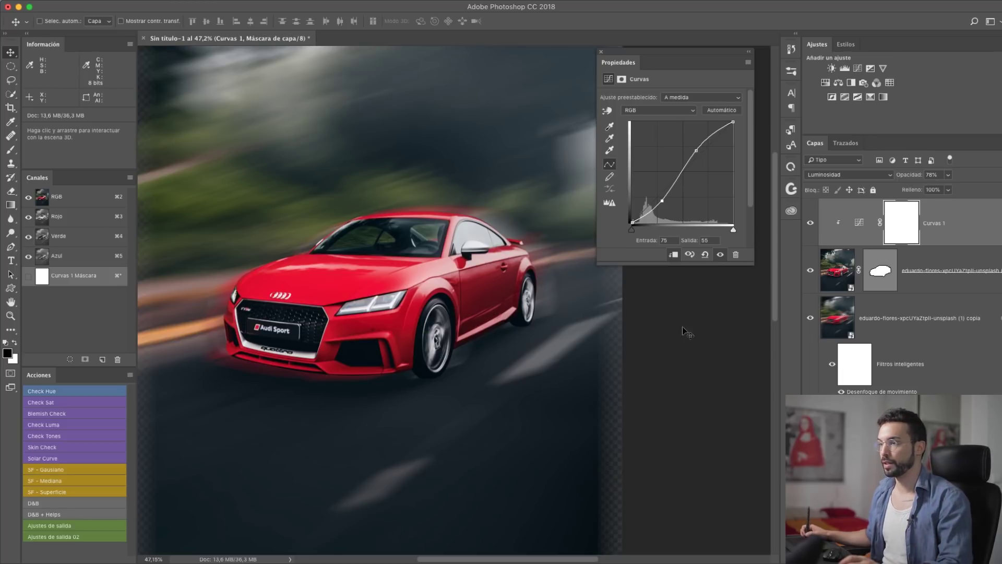
Convert the document to Lab colour mode, accepting the loss of the adjustment layer and leaving the smart objects unrasterized.
left_click(172, 2)
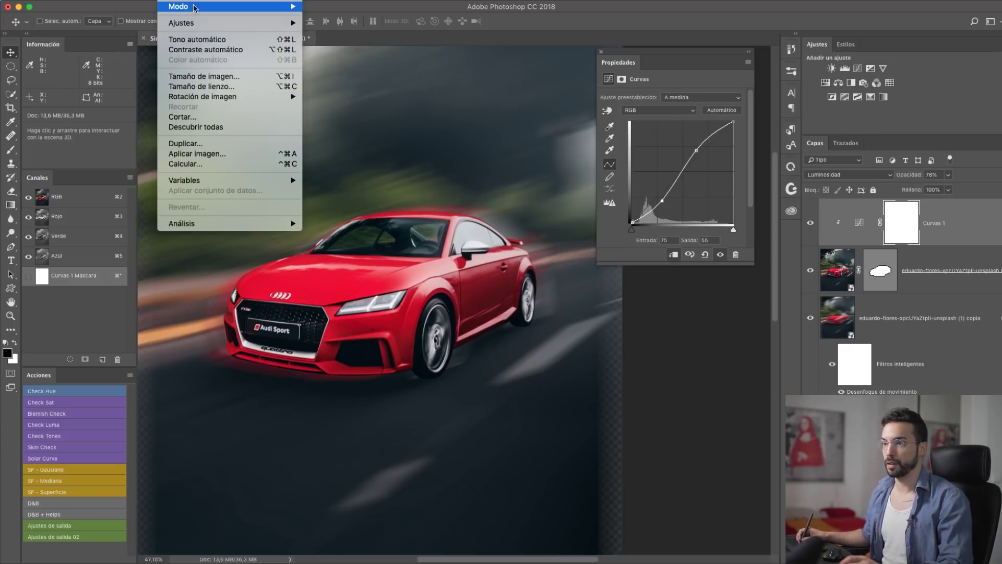
mouse_move(190, 7)
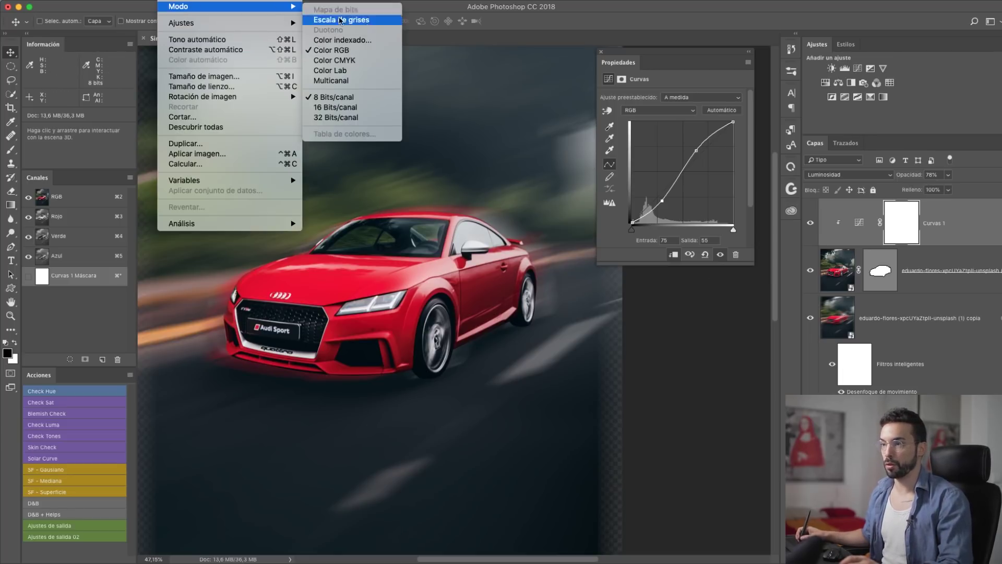
left_click(340, 70)
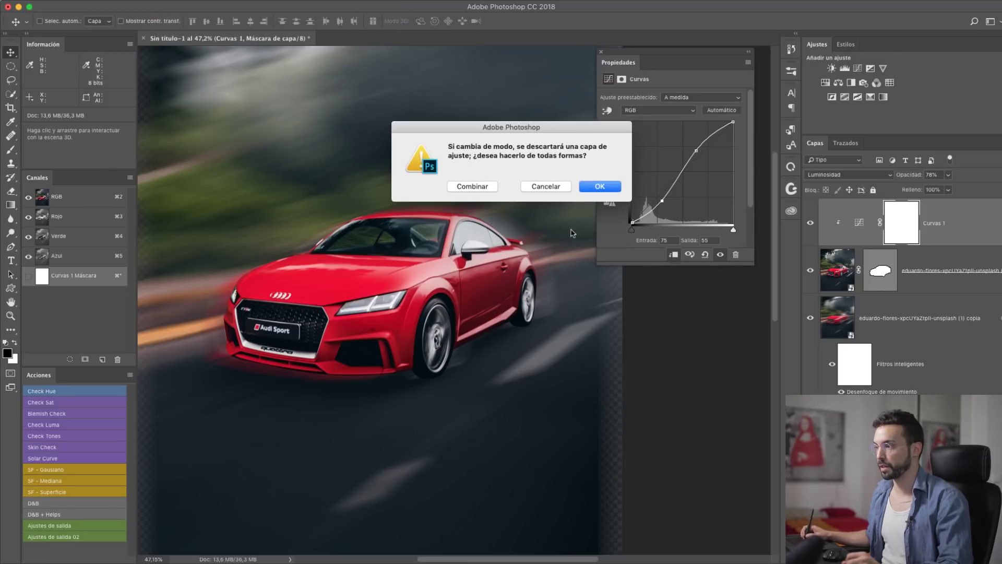
left_click(594, 190)
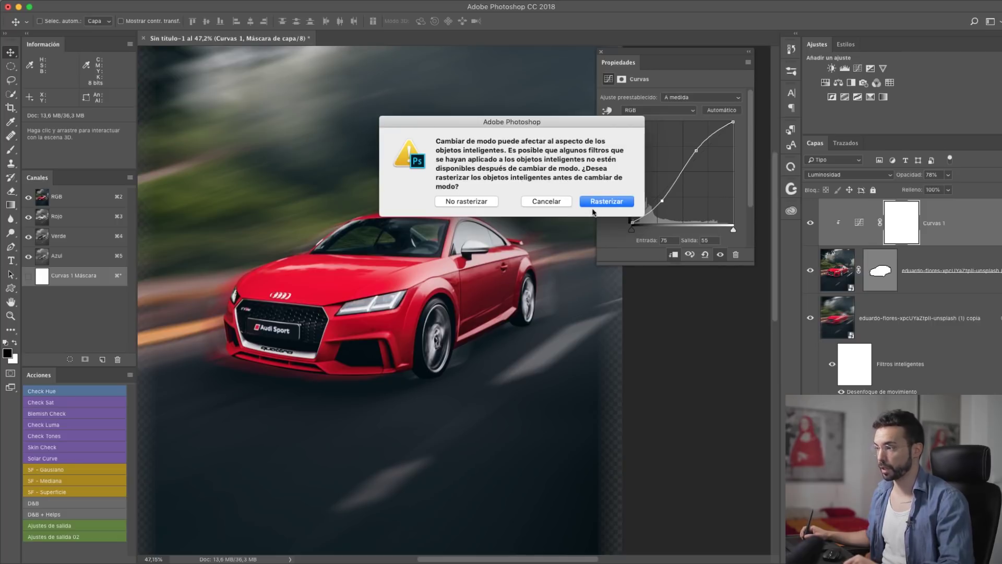
left_click(490, 203)
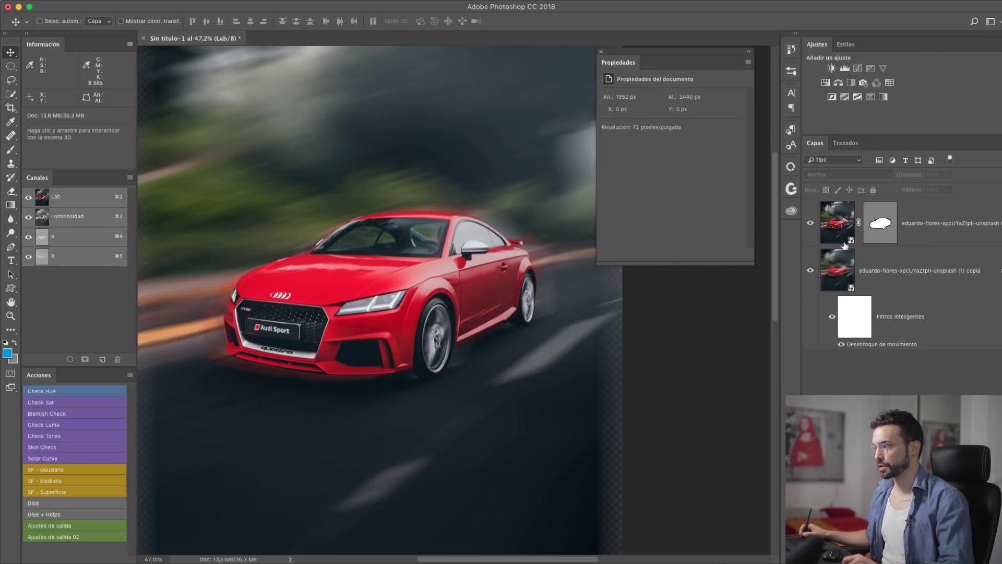
Add a Curves adjustment above the masked car layer and check which channels its curve offers.
left_click(935, 236)
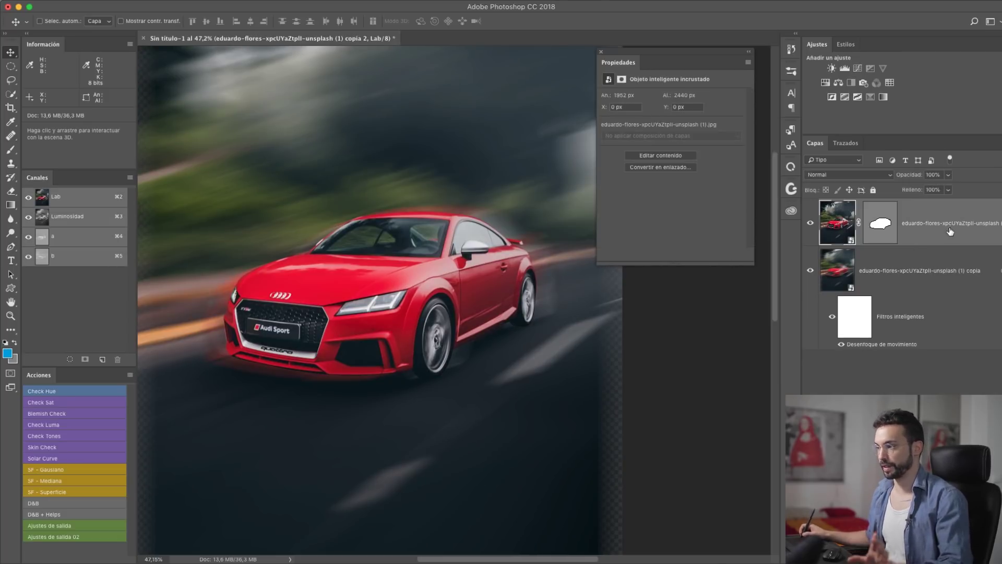
left_click(858, 69)
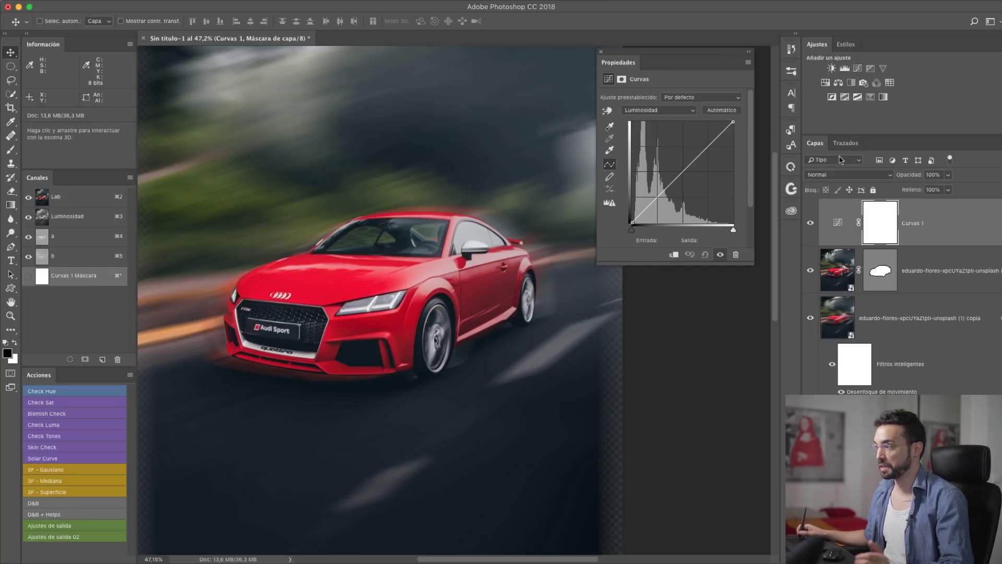
left_click(839, 225)
left_click(641, 111)
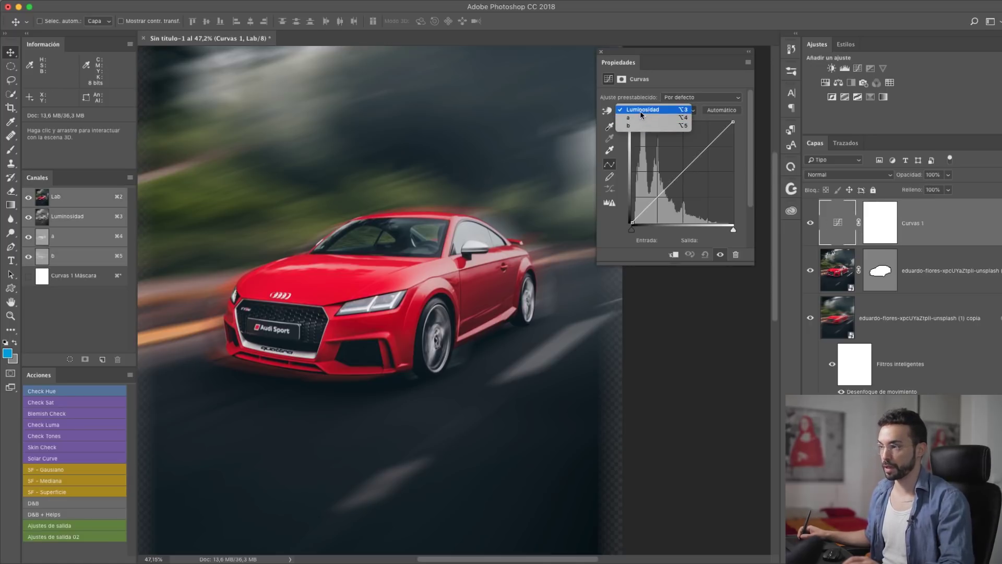
key("Escape")
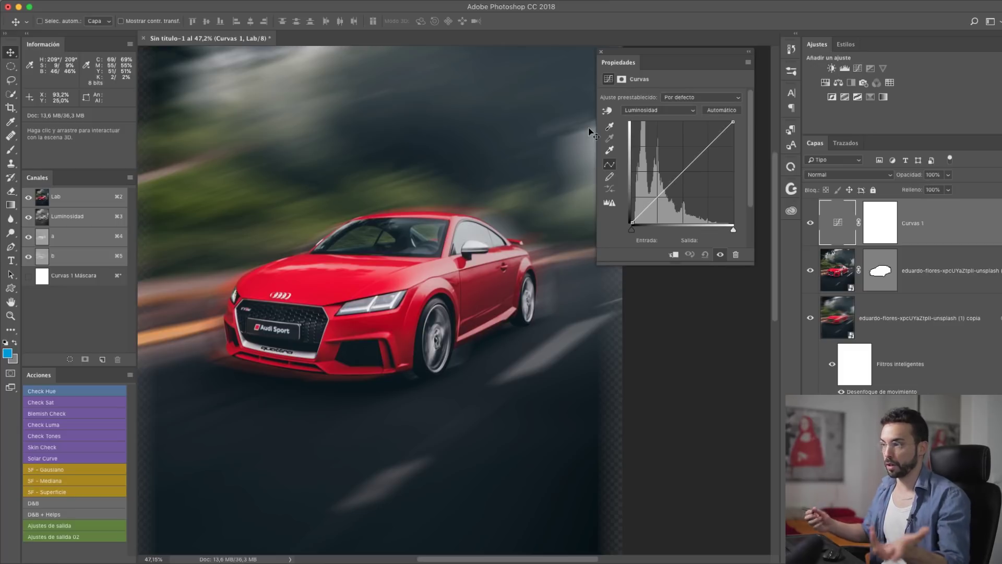
Shape the Luminosidad curve into an S with an upper point at 56/69, and clip the adjustment to the masked car layer.
left_click_drag(657, 198, 689, 153)
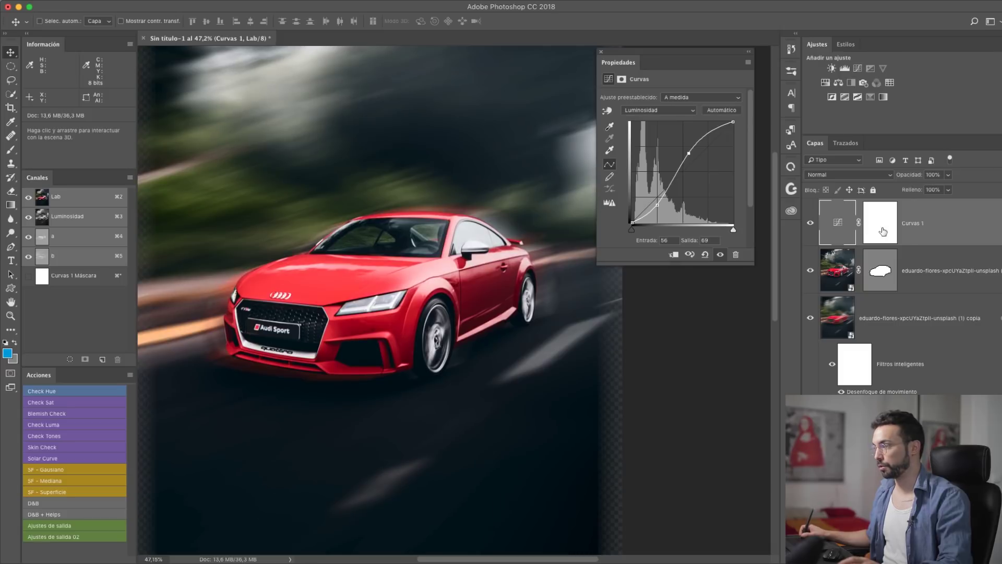
left_click(915, 243, "alt")
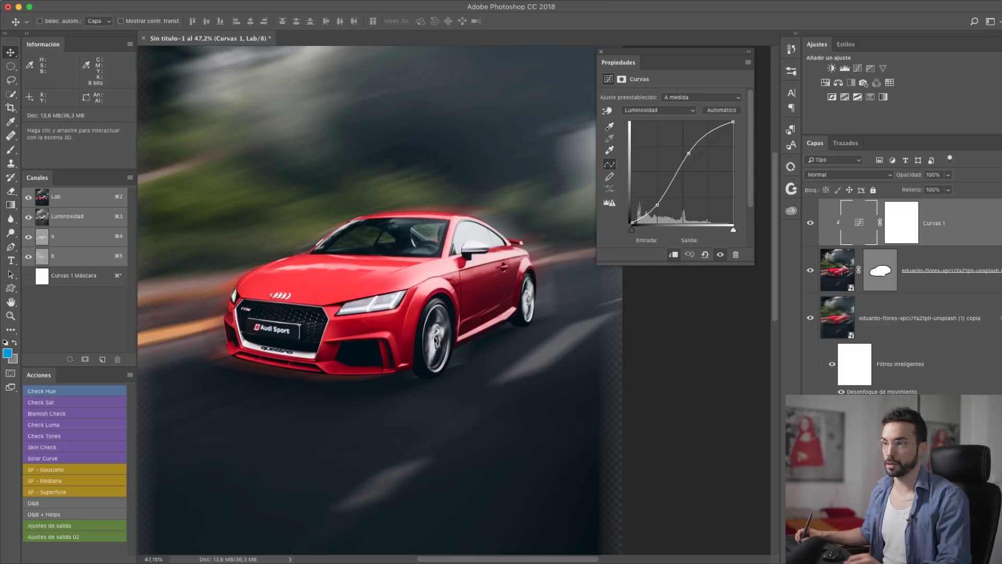
Change the document's colour mode from Lab to CMYK and accept the mode-change prompts.
left_click(180, 1)
mouse_move(222, 7)
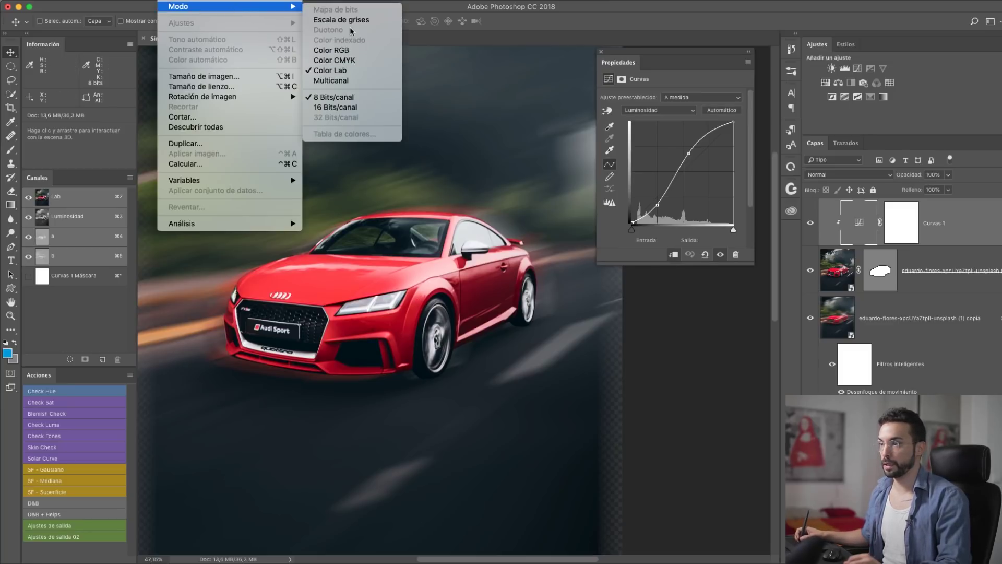
left_click(340, 61)
left_click(584, 189)
key("Return")
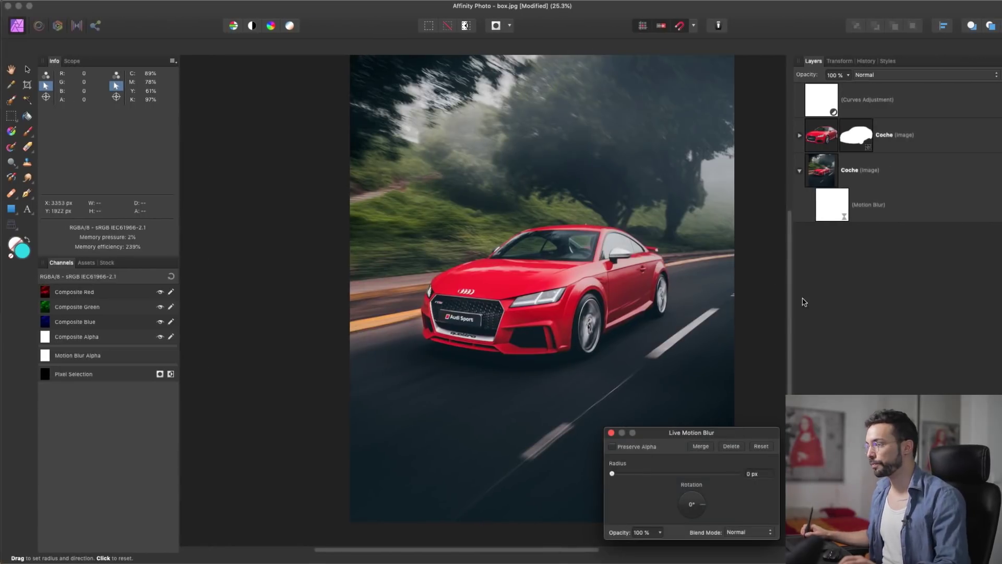
In Affinity Photo, give the background Coche layer's Motion Blur a radius of about 210 px and 213° rotation, with Preserve Alpha enabled.
left_click(832, 205)
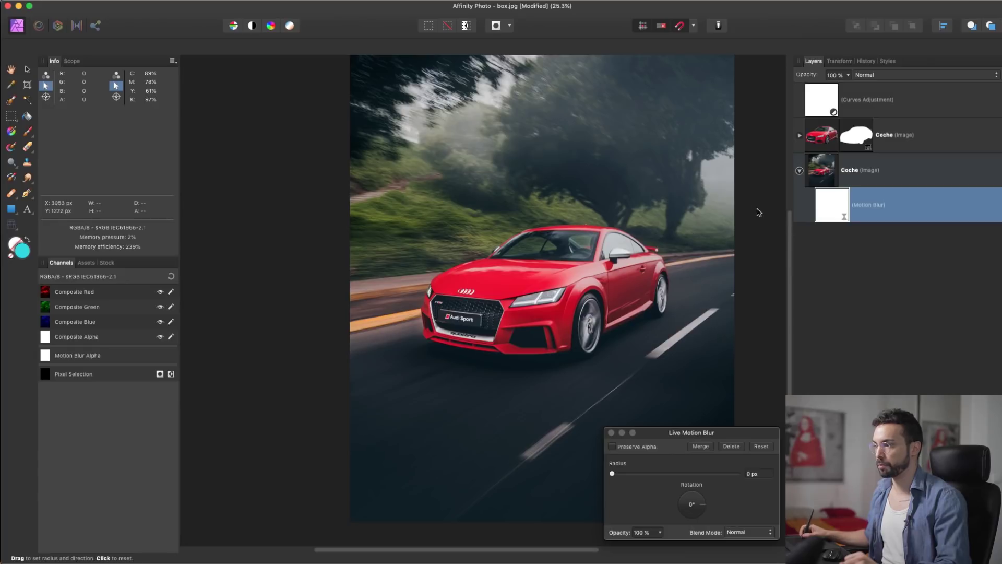
left_click_drag(586, 253, 611, 243)
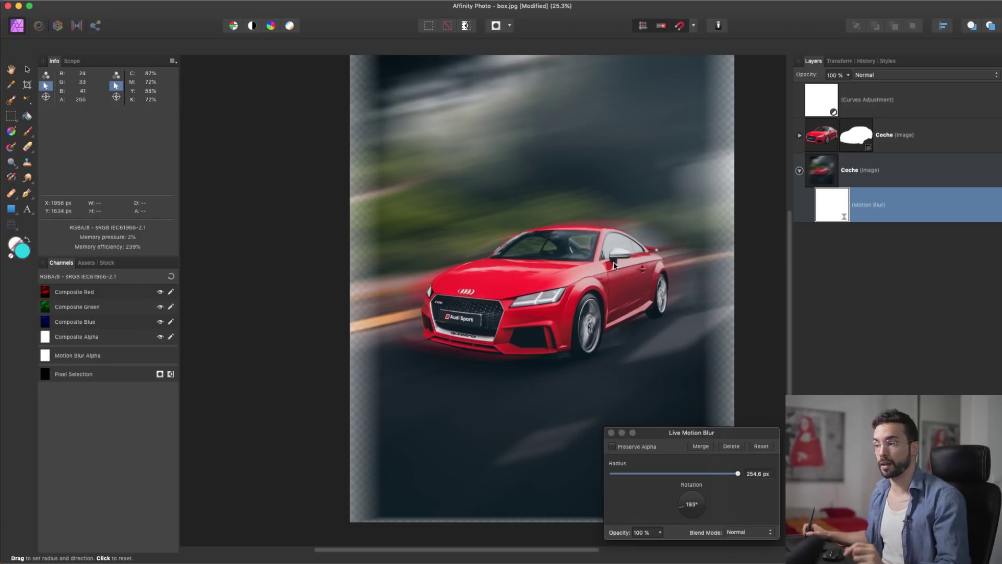
mouse_move(607, 287)
left_mouse_down()
mouse_move(622, 260)
mouse_move(600, 270)
left_mouse_up()
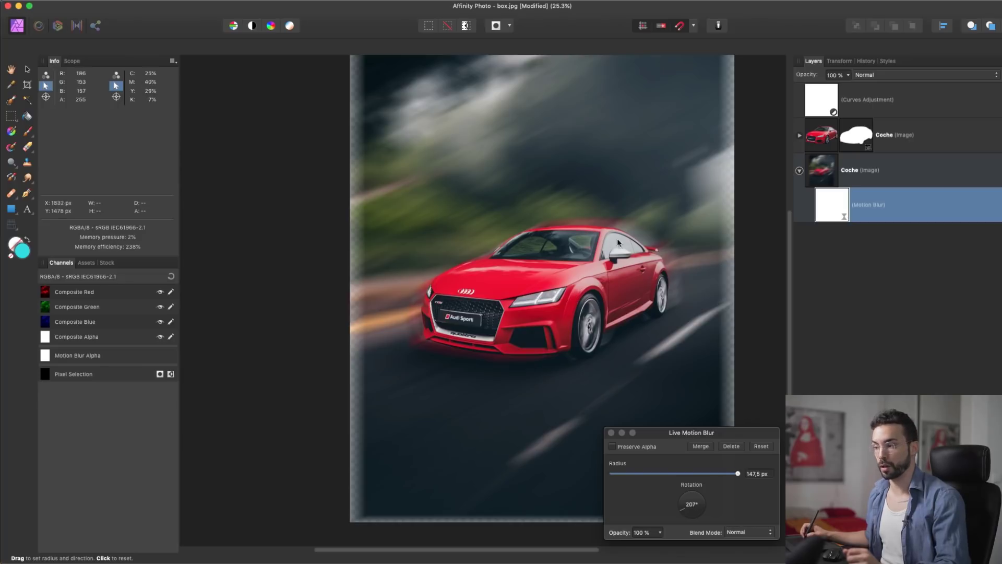
left_click_drag(692, 432, 754, 258)
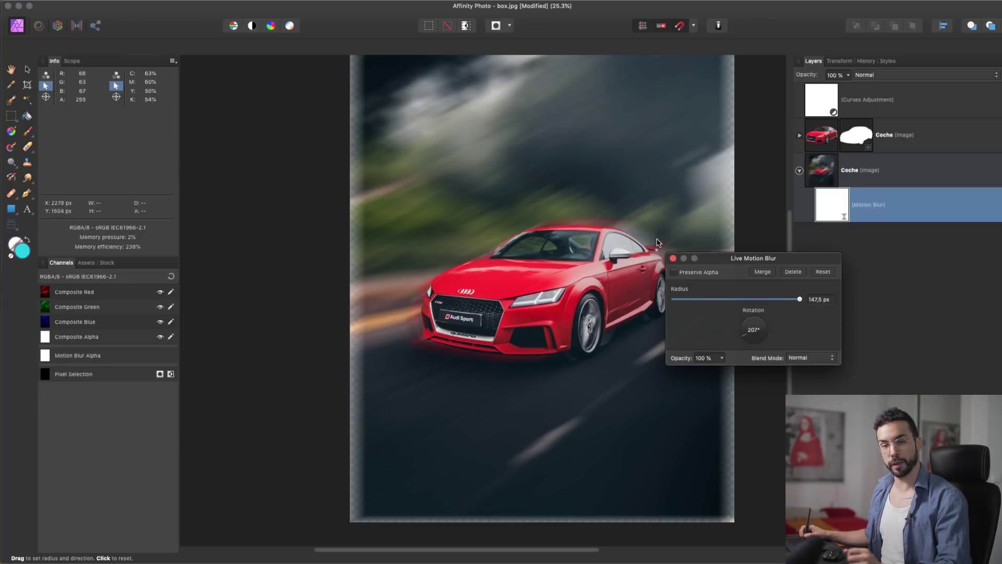
left_click_drag(762, 264, 564, 347)
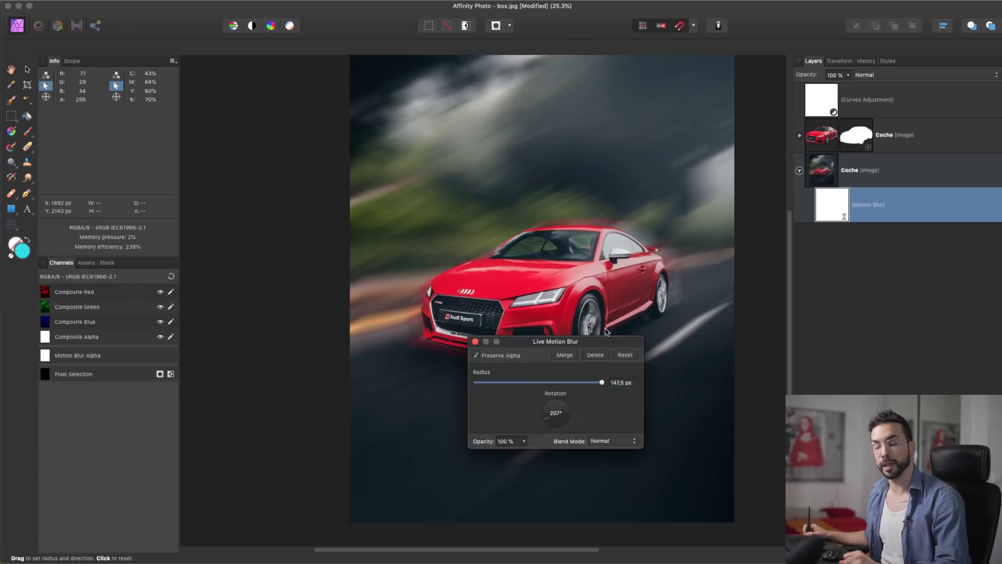
left_click_drag(571, 278, 593, 261)
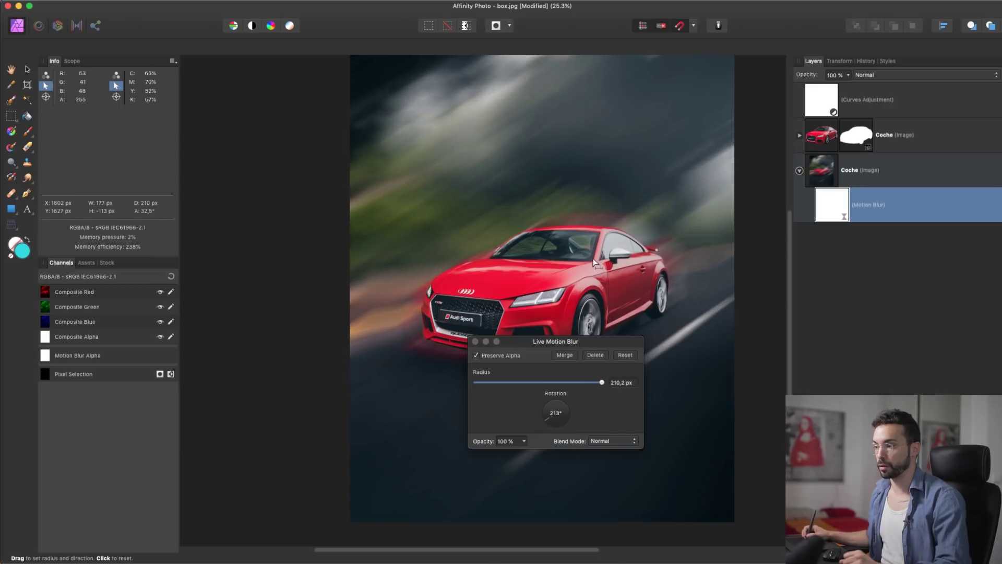
Try a slight midtone change on the Curves adjustment's Master curve, and reset the curve.
left_click(830, 130)
left_click(822, 106)
double_click(822, 108)
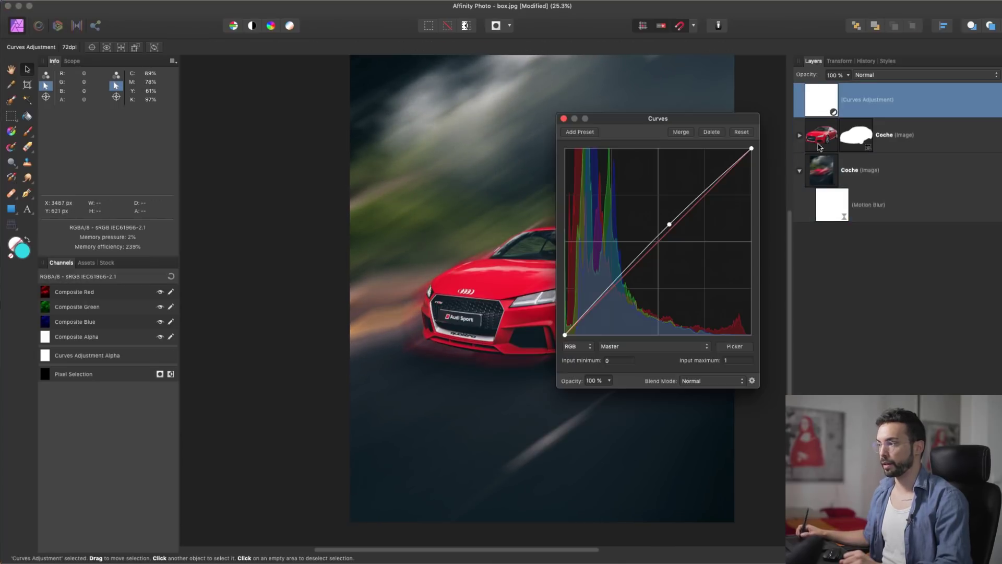
left_click_drag(661, 239, 672, 229)
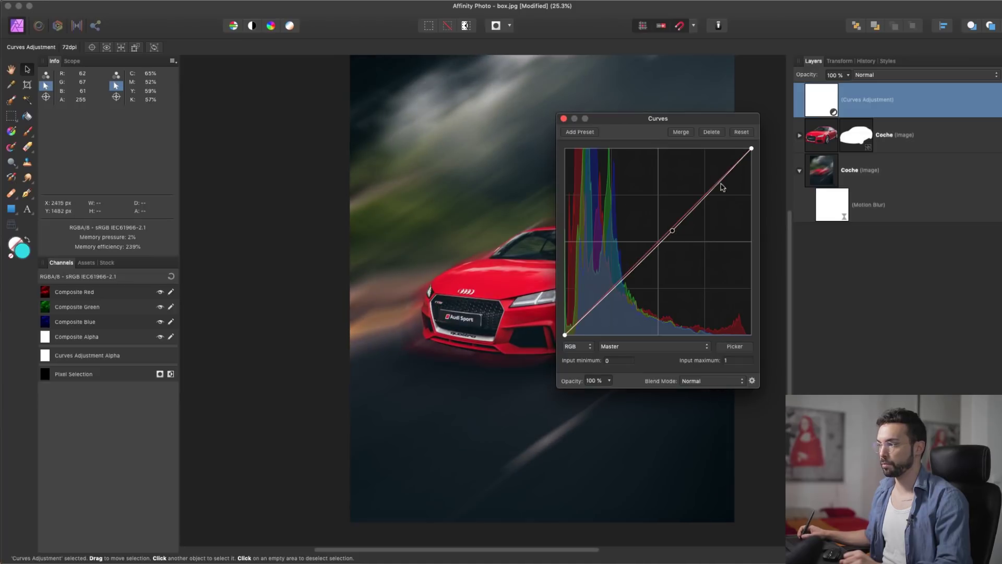
left_click(744, 132)
left_click_drag(652, 121, 350, 122)
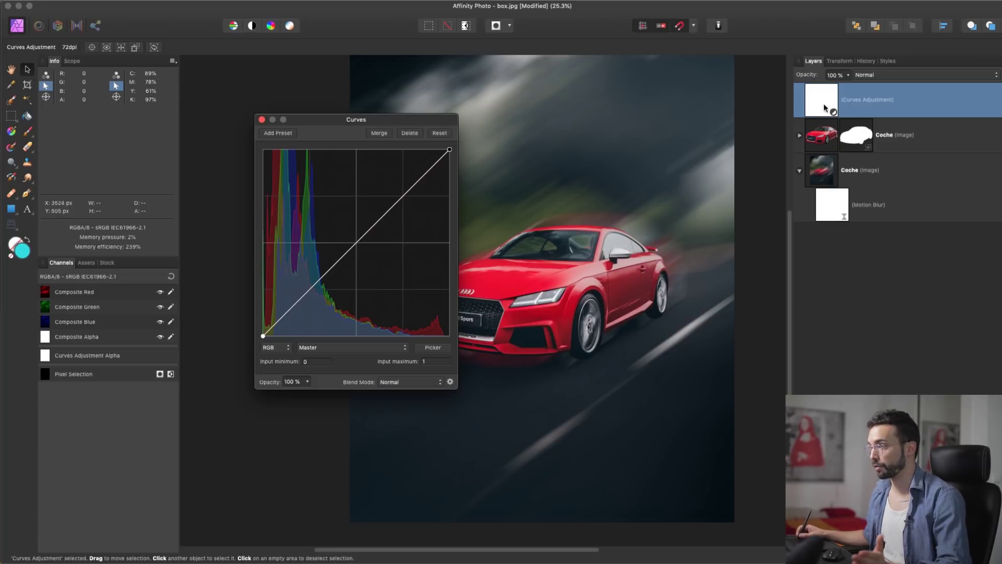
Nest the Curves adjustment inside the masked Coche layer and expand that layer's contents.
left_click_drag(819, 111, 849, 152)
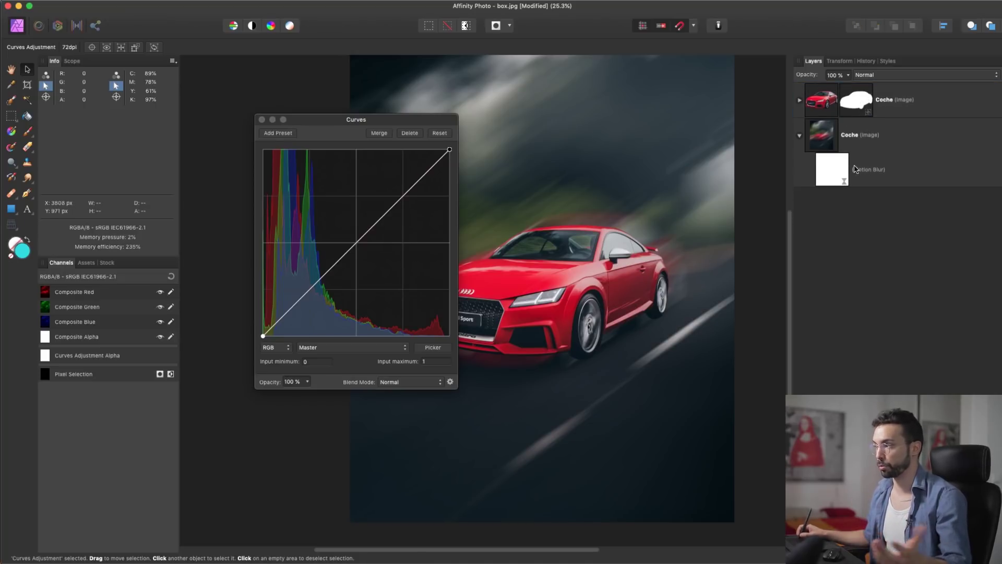
left_click(827, 102)
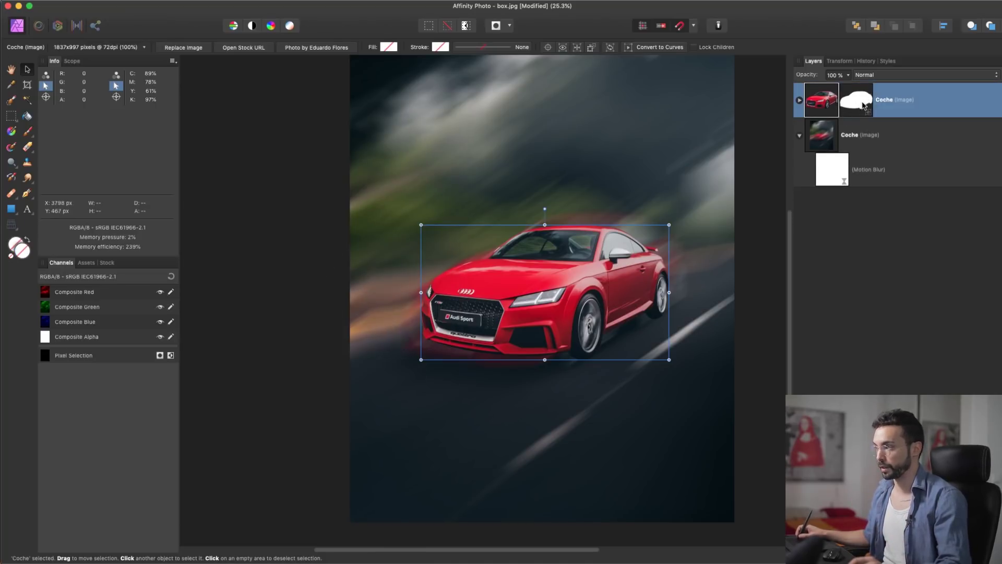
left_click(801, 100)
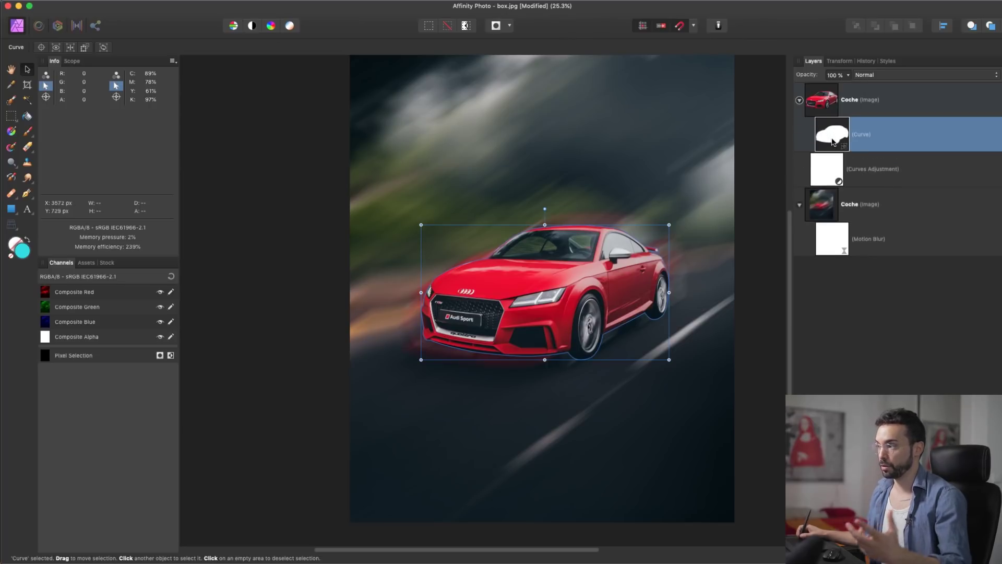
Inspect the Alpha channel curve of the Curves adjustment inside the Coche layer, and select the car's vector mask.
left_click(830, 180)
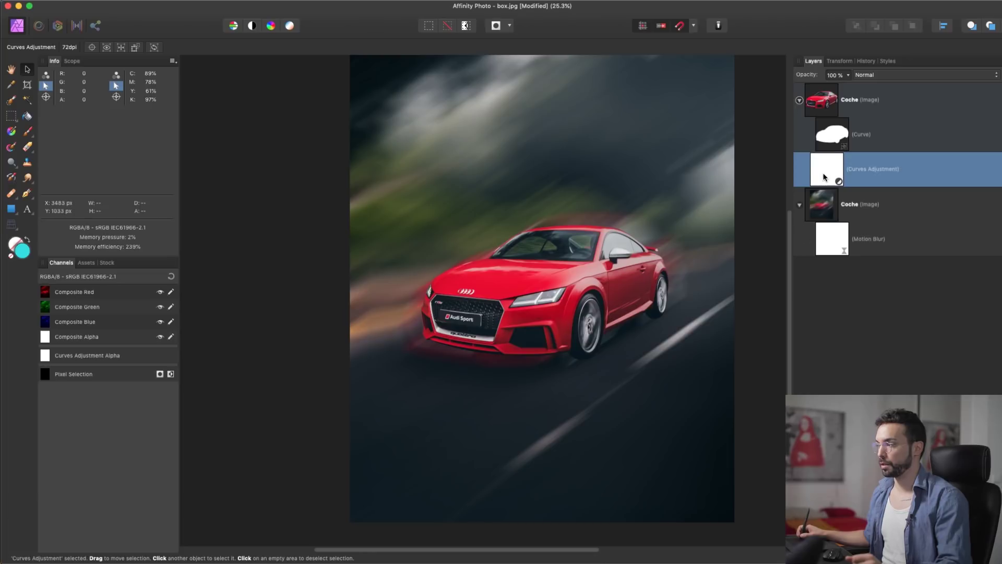
double_click(824, 177)
left_click_drag(351, 116, 742, 147)
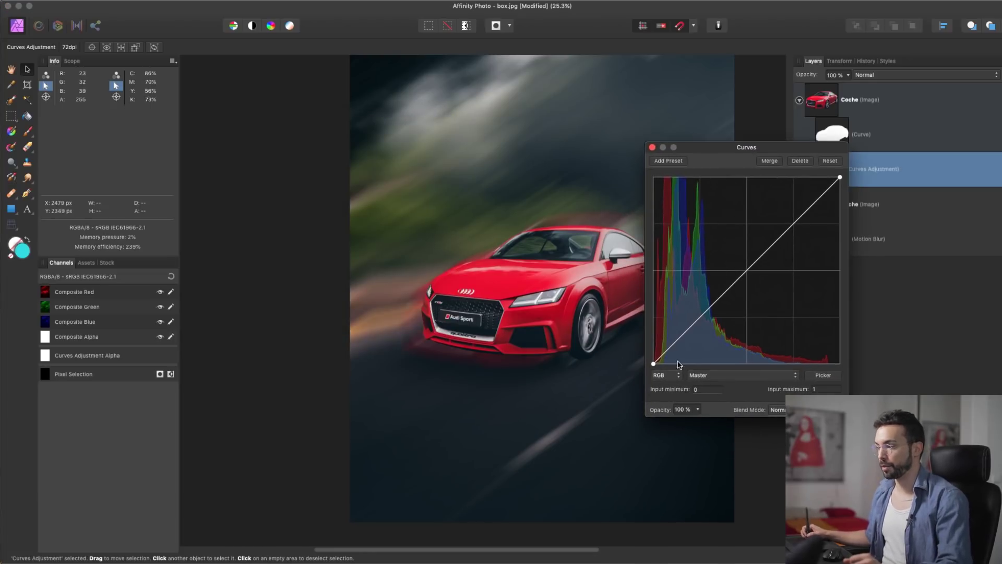
left_click(723, 376)
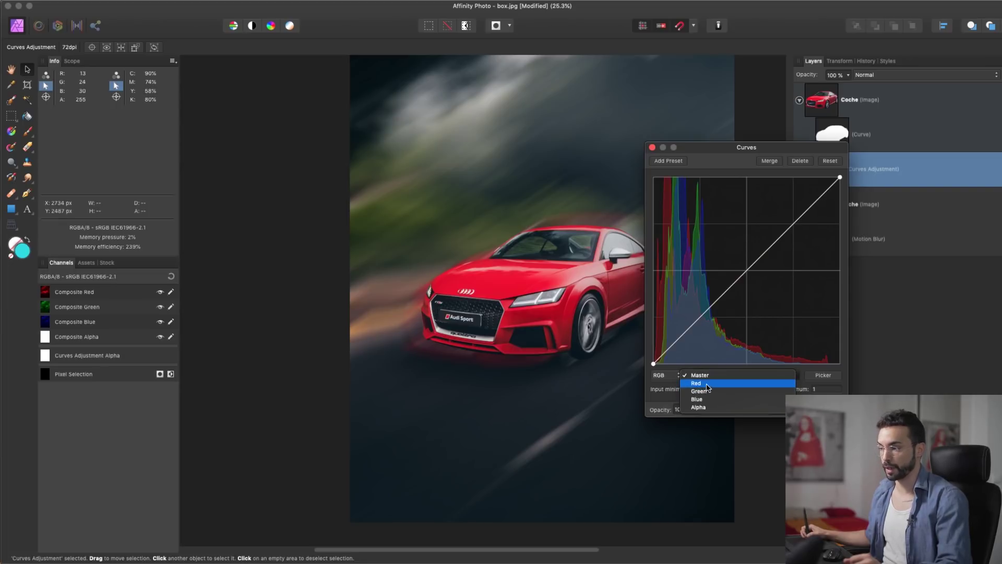
left_click(710, 411)
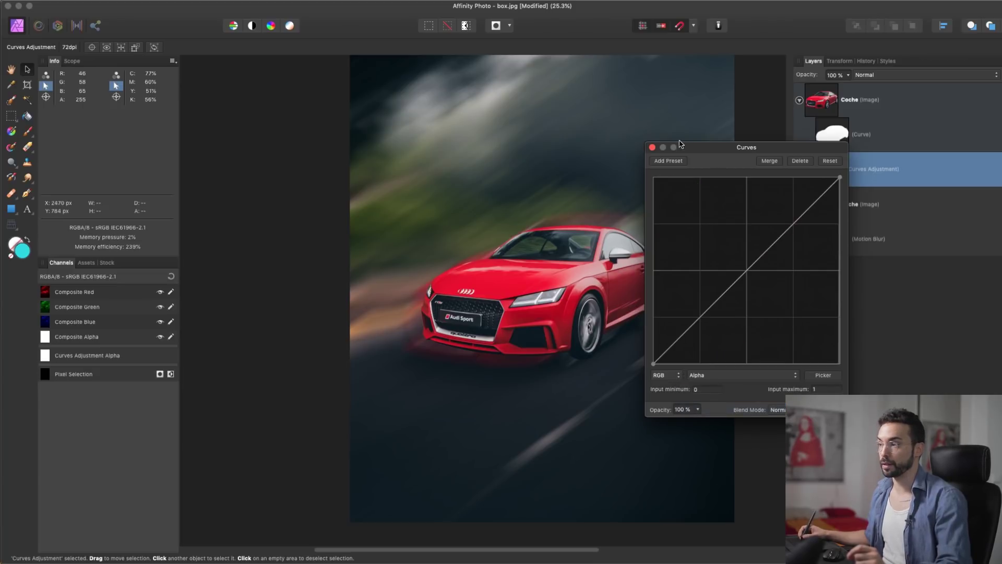
left_click(812, 140)
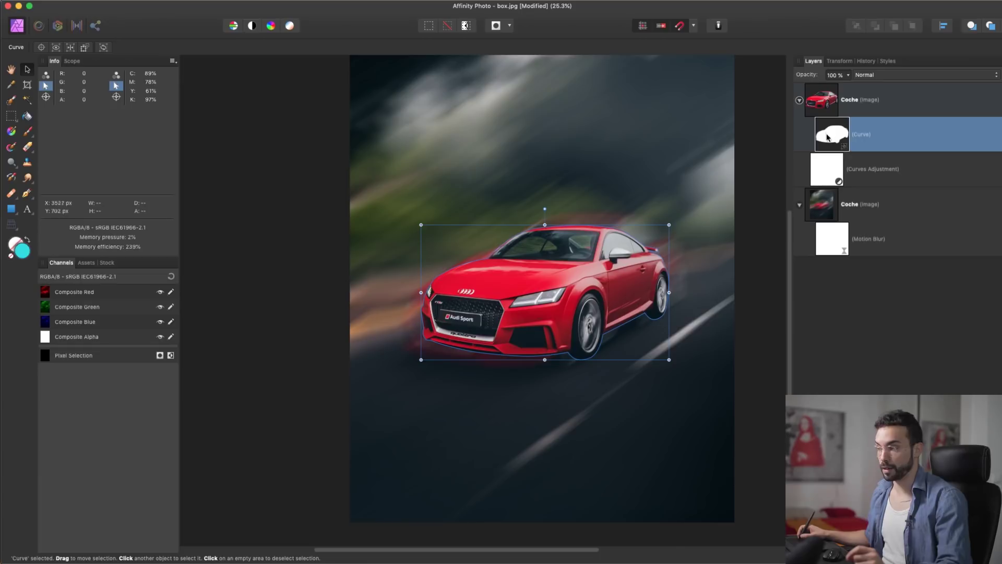
Try raising the midpoint of the Curves adjustment's Alpha curve, and move the adjustment to the level of the vector mask.
left_click(827, 173)
double_click(827, 174)
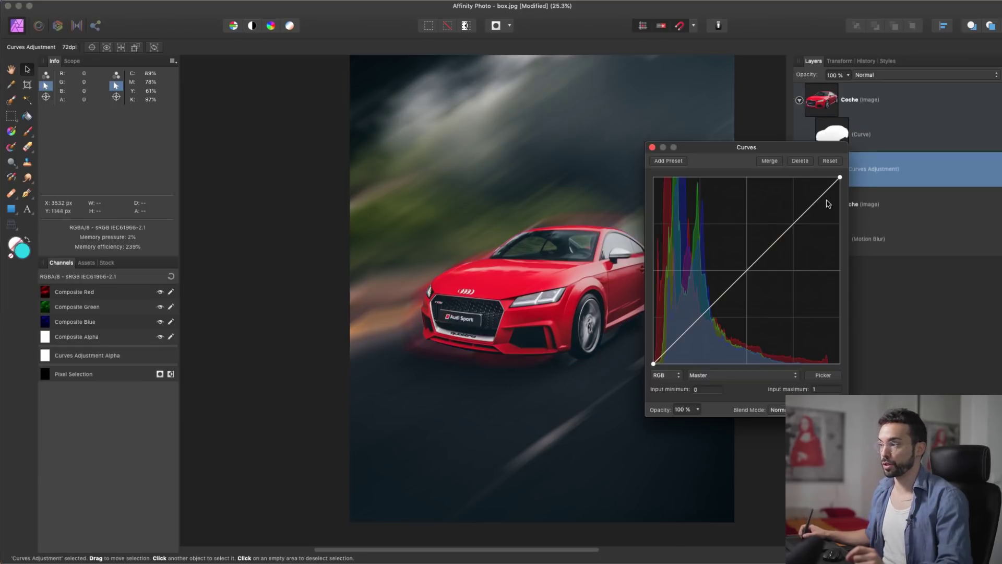
left_click(715, 378)
left_click(713, 410)
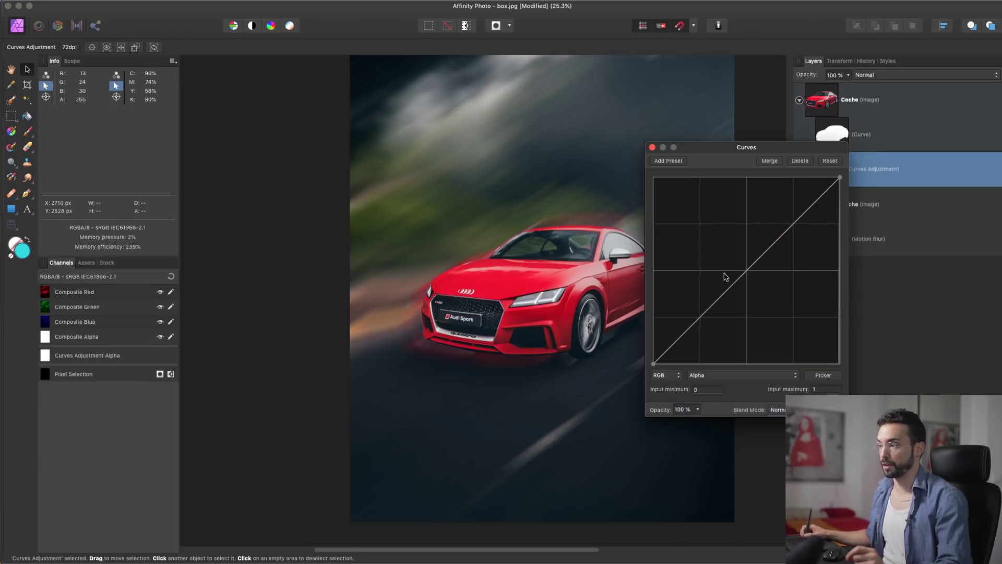
left_click_drag(747, 273, 744, 238)
left_click_drag(747, 147, 709, 252)
left_click_drag(828, 160, 852, 138)
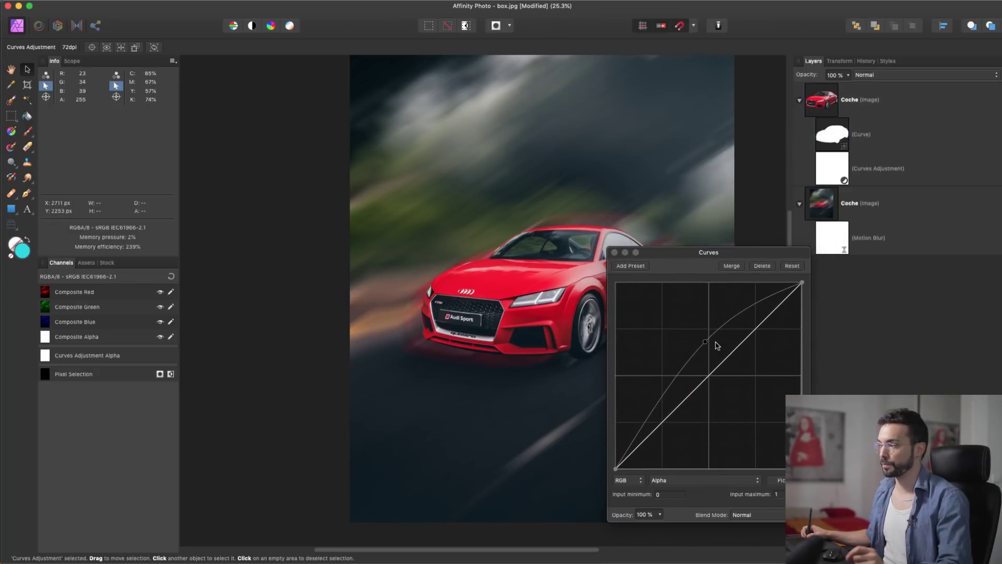
Straighten the Curves adjustment's Alpha curve and switch the adjustment back to the Master channel.
left_click(679, 480)
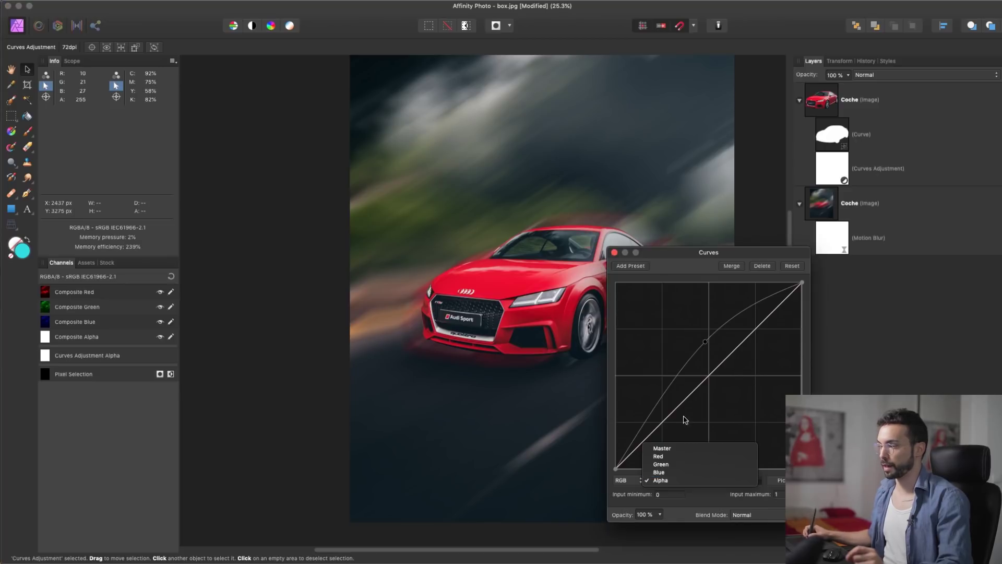
left_click(681, 424)
left_click_drag(616, 468, 588, 450)
left_click_drag(705, 342, 715, 371)
left_click_drag(803, 286, 704, 380)
left_click_drag(803, 359, 807, 303)
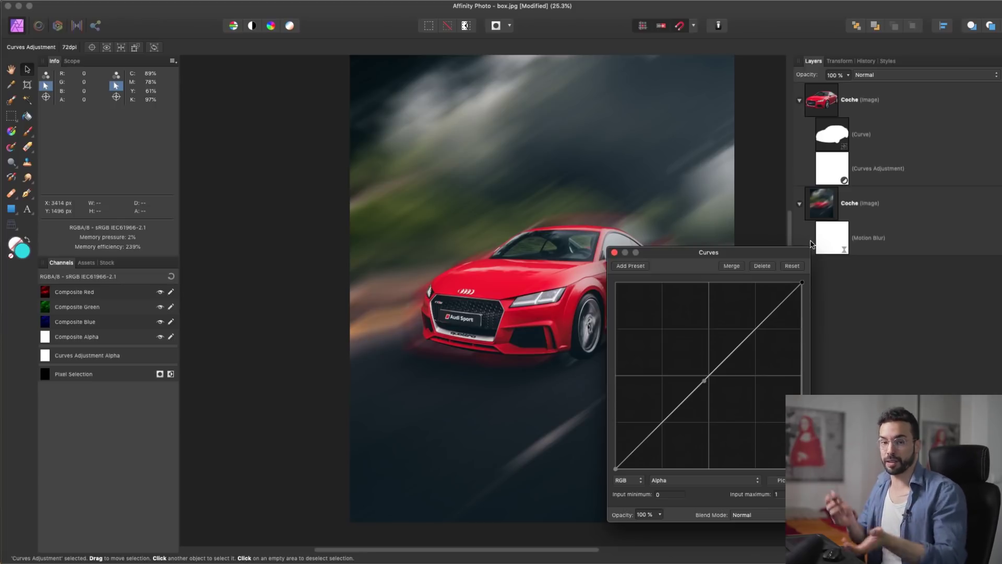
left_click(685, 484)
left_click(673, 451)
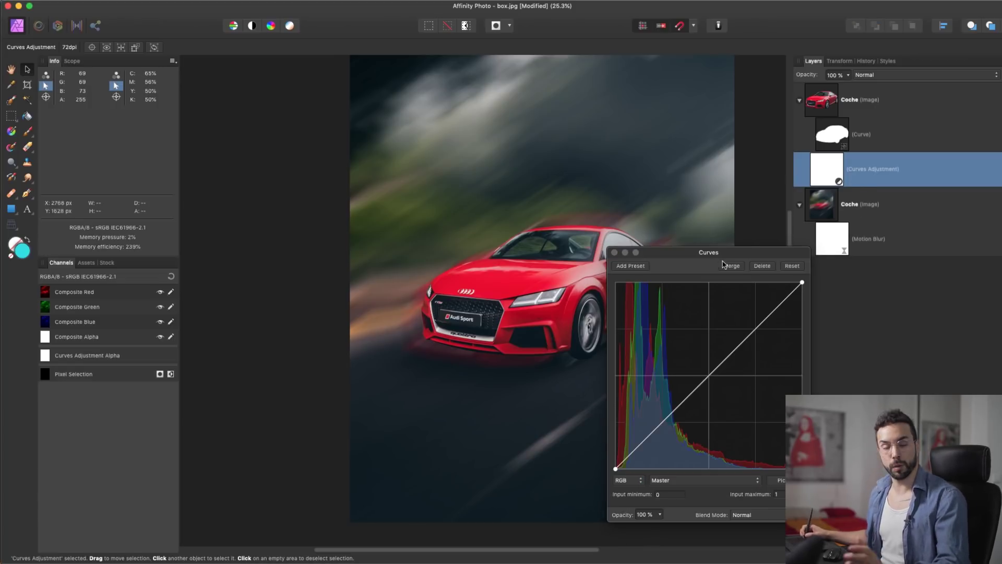
Select the masked Coche layer, and collapse and re-expand its contents to examine the layer structure.
left_click(827, 107)
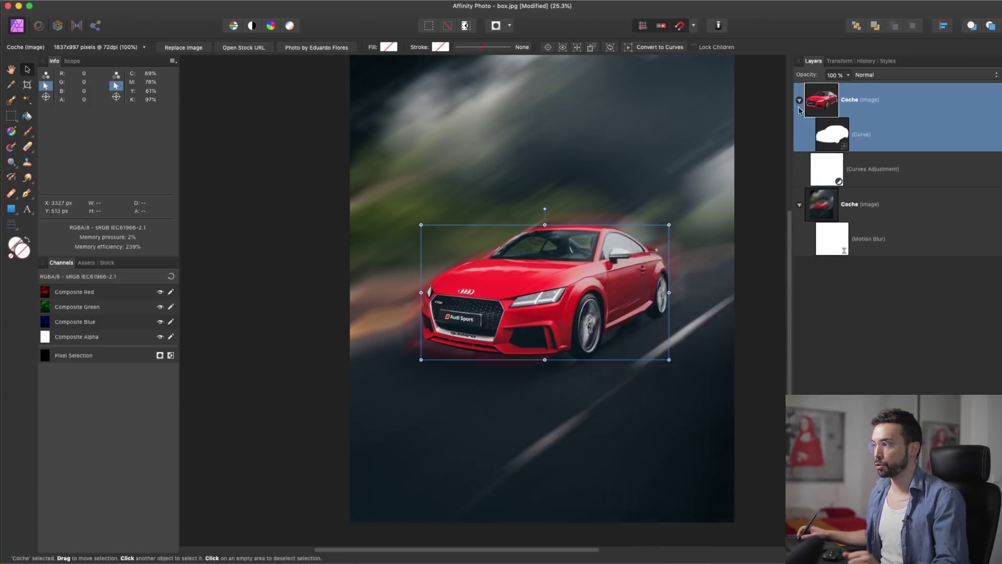
left_click(799, 101)
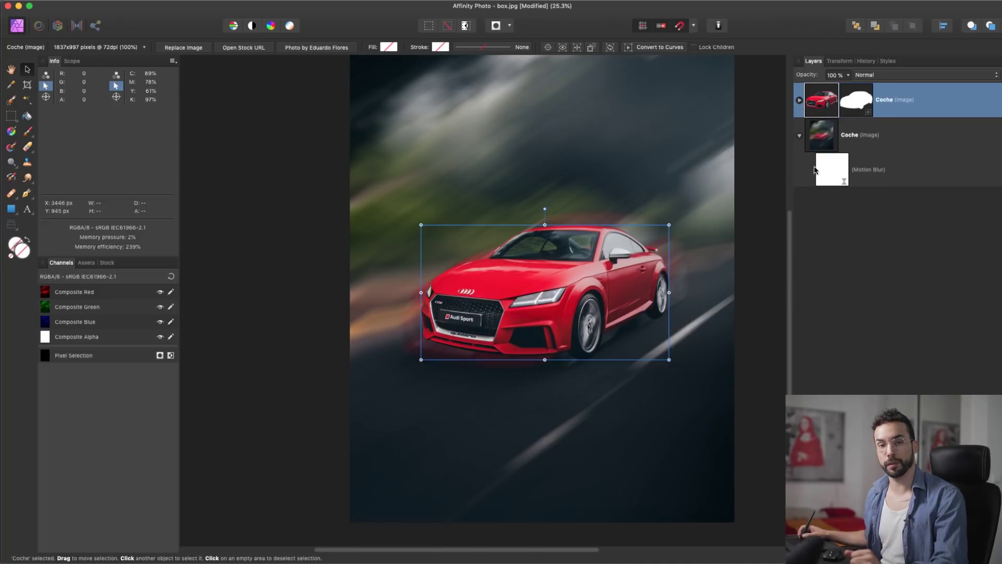
left_click(799, 100)
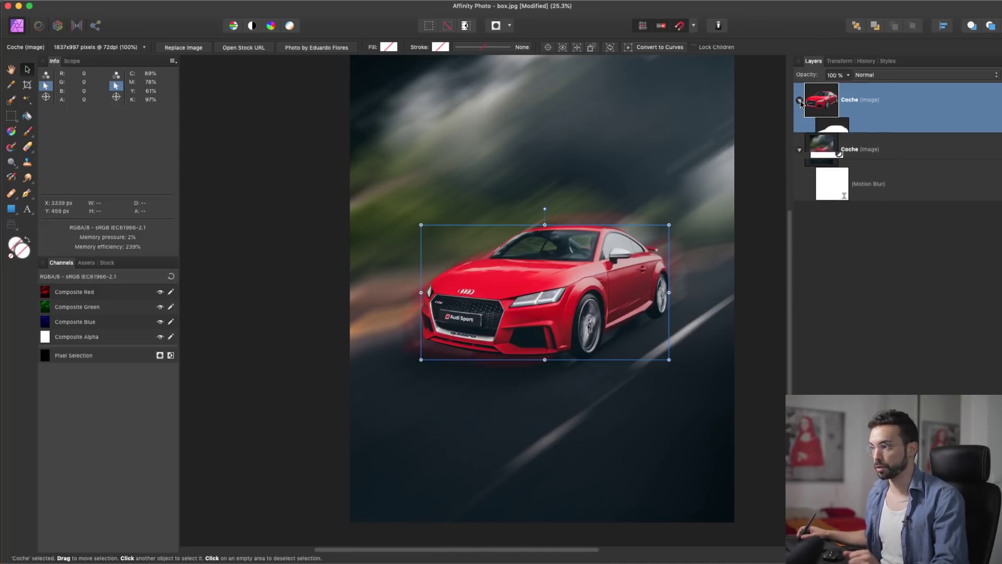
Reopen the nested Curves adjustment and try a strong contrast S-curve on its RGB Master channel.
left_click(829, 169)
double_click(827, 172)
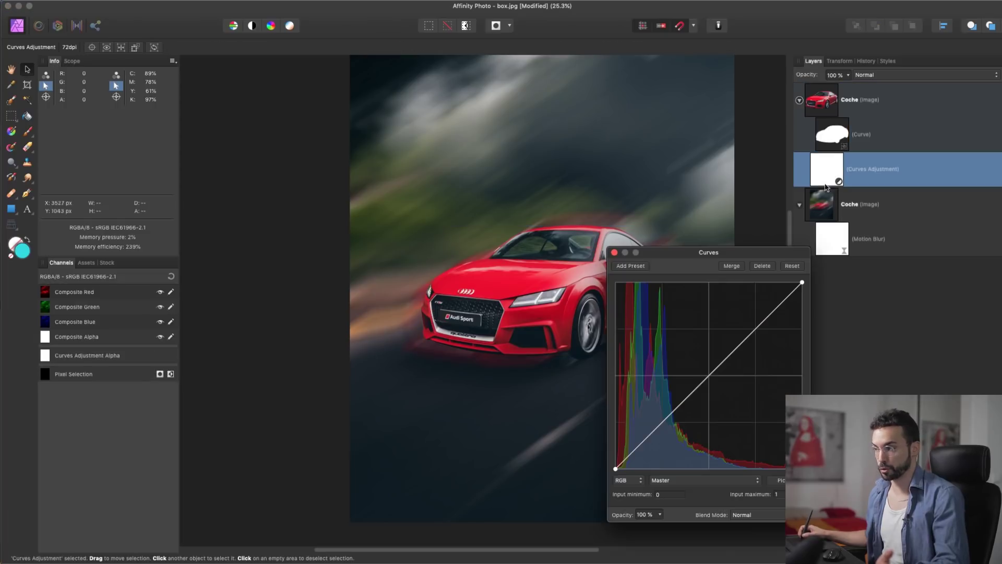
left_click(679, 408)
left_click_drag(678, 408, 691, 428)
left_click_drag(746, 337, 736, 316)
Preview the Luminosity blend mode on the Curves adjustment and soften both points of the Master S-curve.
left_click(869, 75)
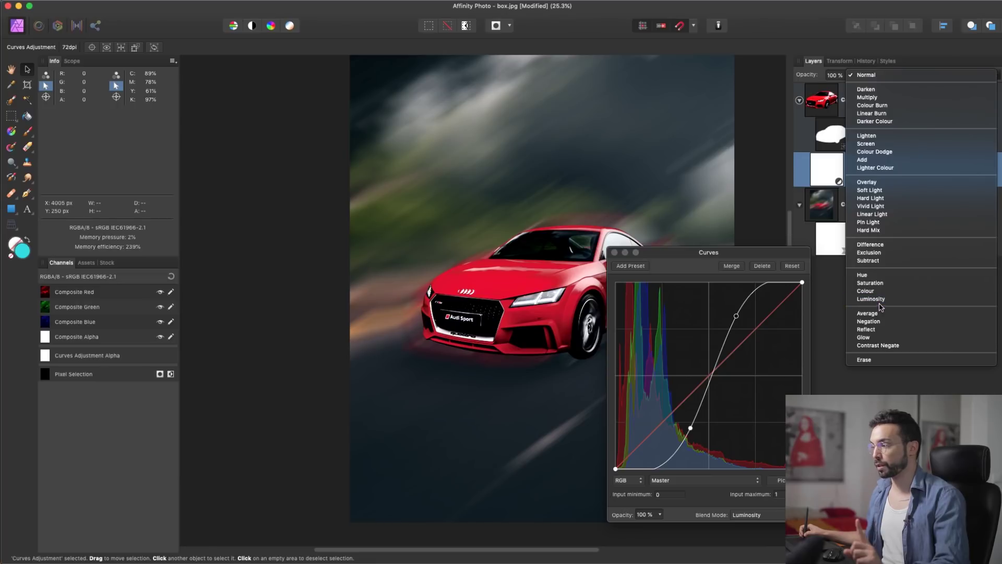
left_click_drag(750, 253, 727, 86)
left_click_drag(667, 261, 655, 256)
left_click_drag(713, 150, 718, 159)
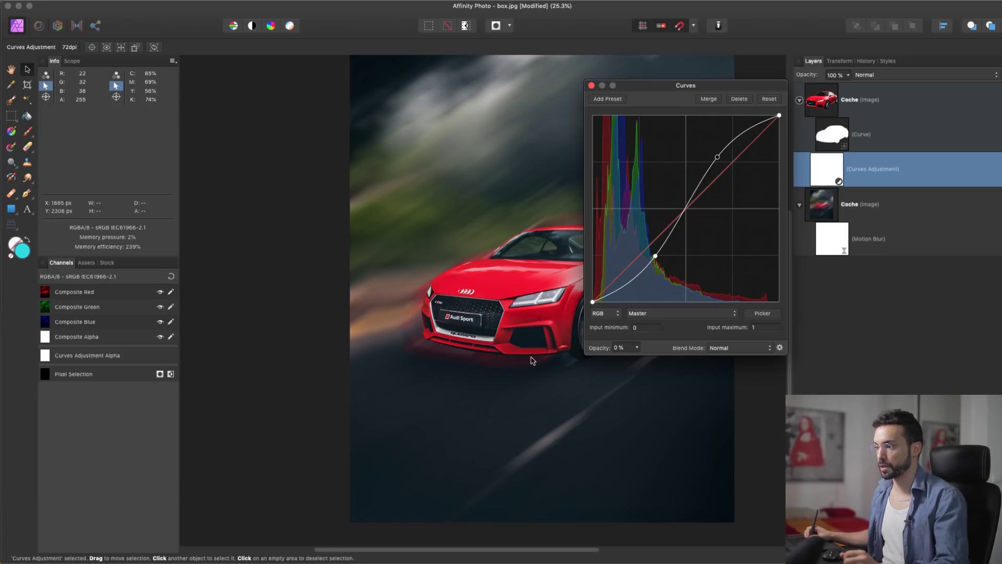
Preview different blend modes for the Curves adjustment over the uncovered car, and set the mode to Luminosity.
left_click(728, 354)
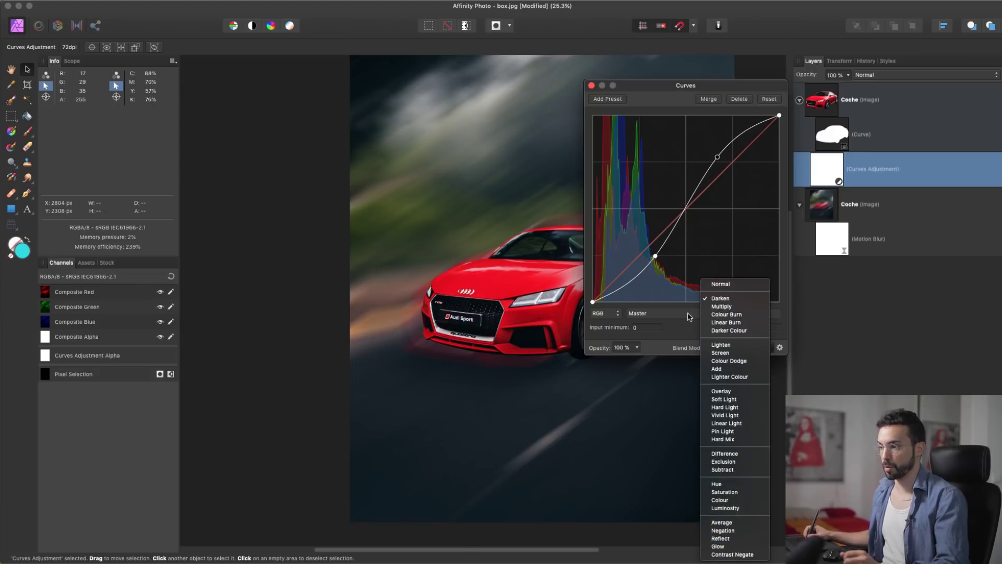
left_click(683, 333)
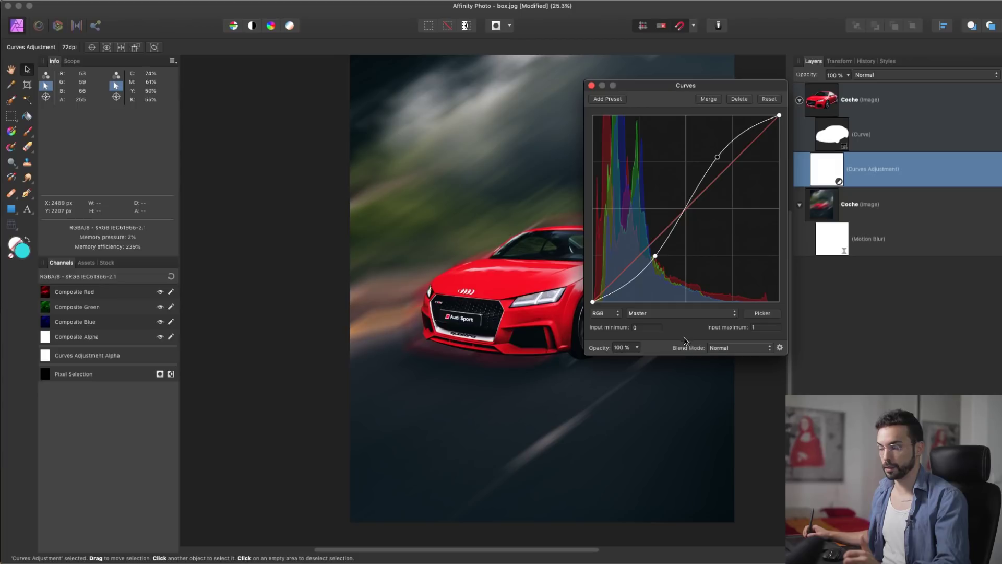
left_click_drag(688, 91, 273, 87)
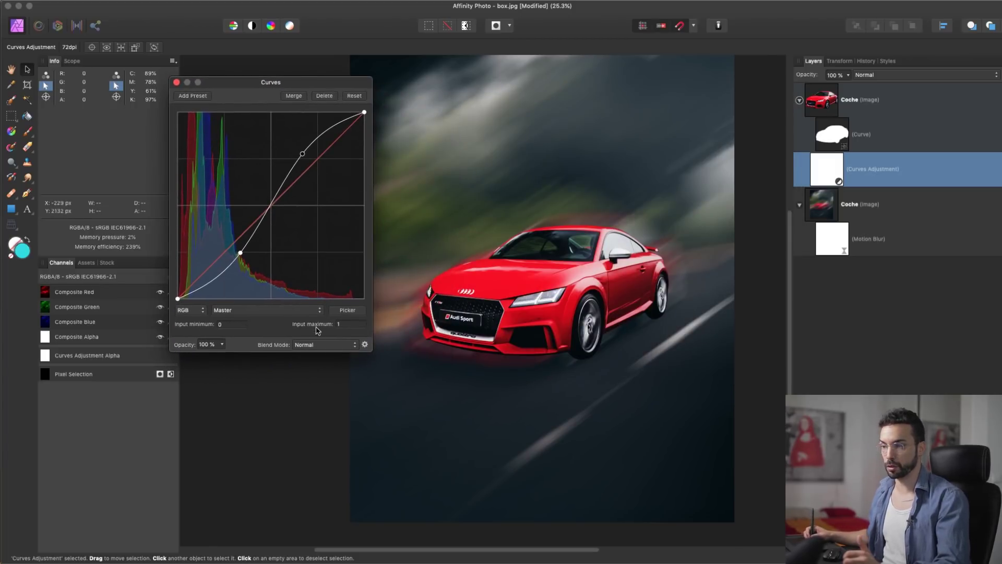
left_click(319, 345)
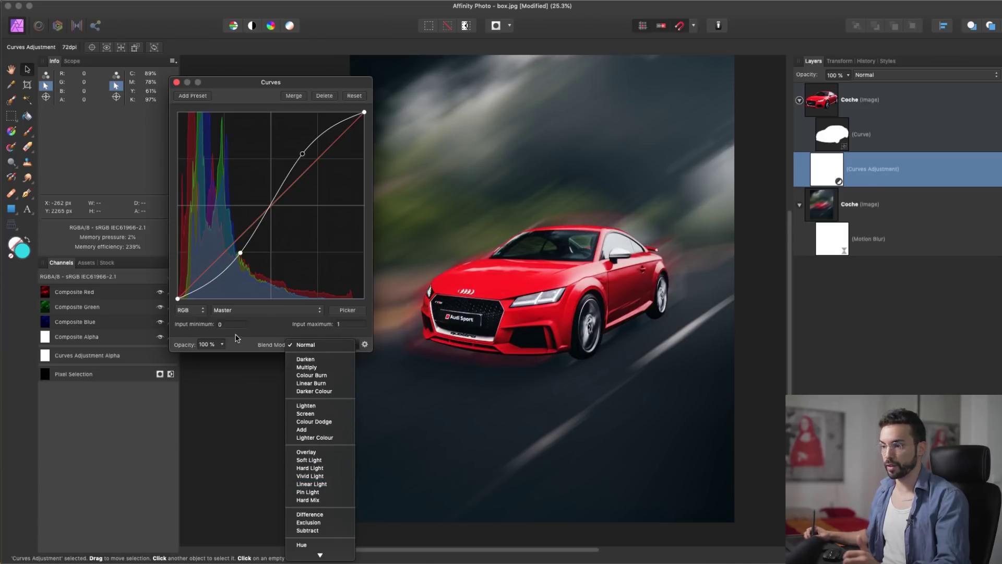
left_click(197, 351)
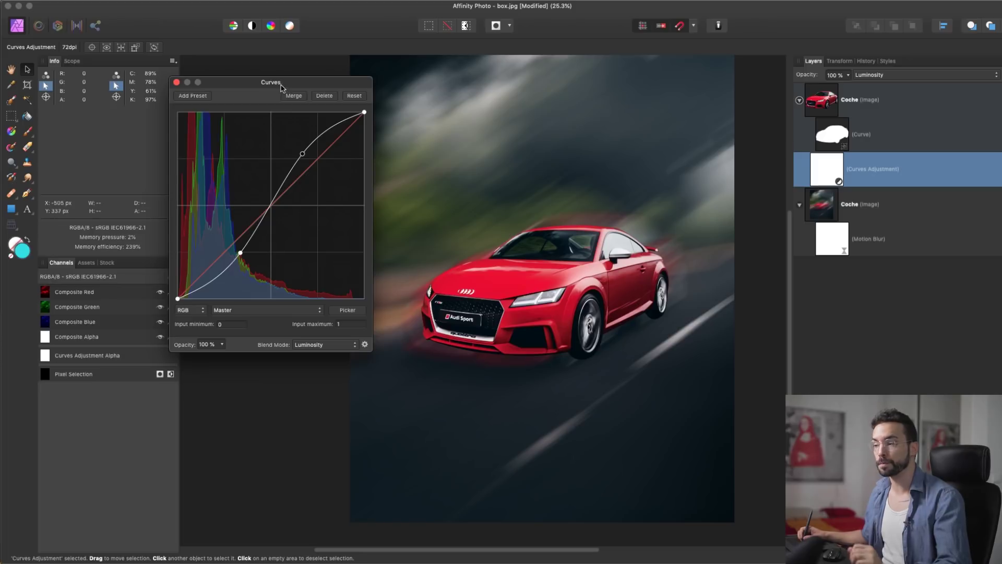
Return the Curves adjustment's blend mode to Normal and reset the Master curve.
left_click(313, 344)
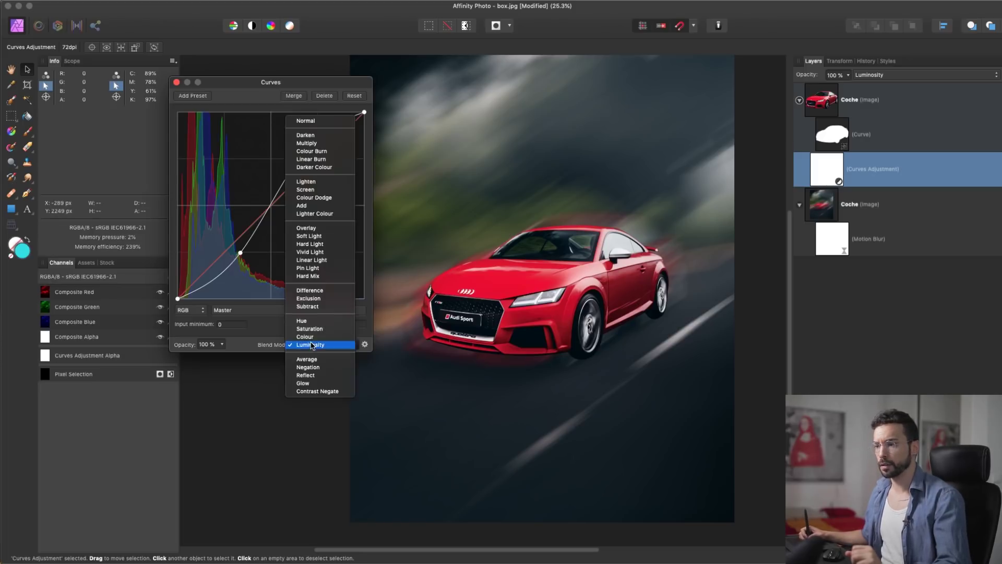
left_click(313, 121)
left_click(353, 97)
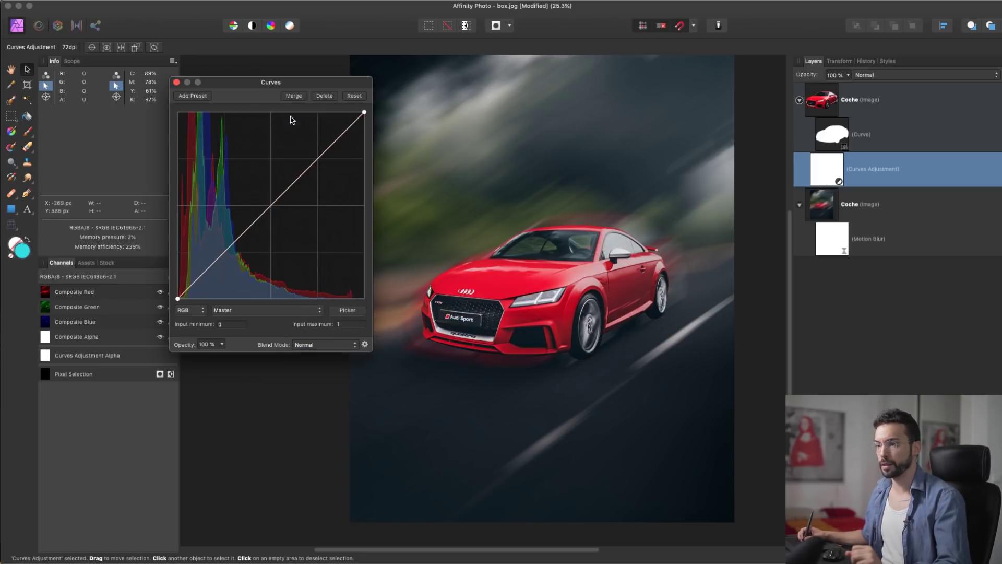
Switch the Curves adjustment to the LAB colour model and its Lightness channel.
left_click(248, 312)
left_click(174, 309)
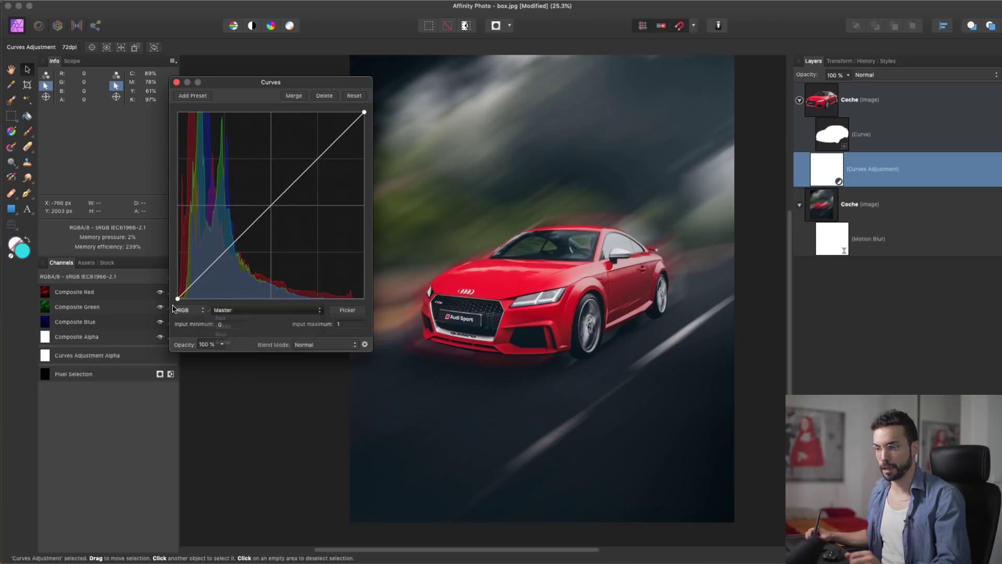
left_click(191, 311)
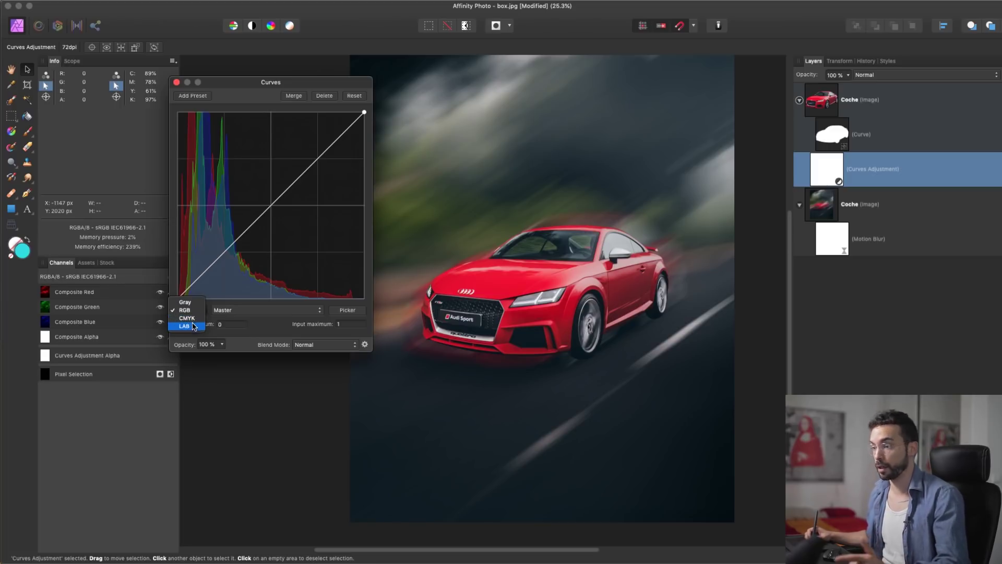
left_click(193, 328)
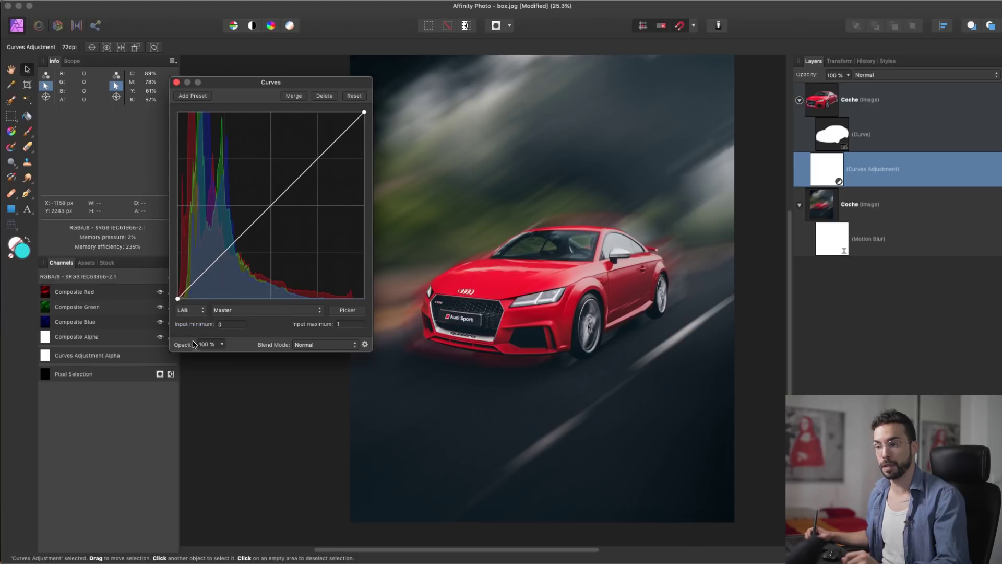
left_click(235, 312)
left_click(234, 318)
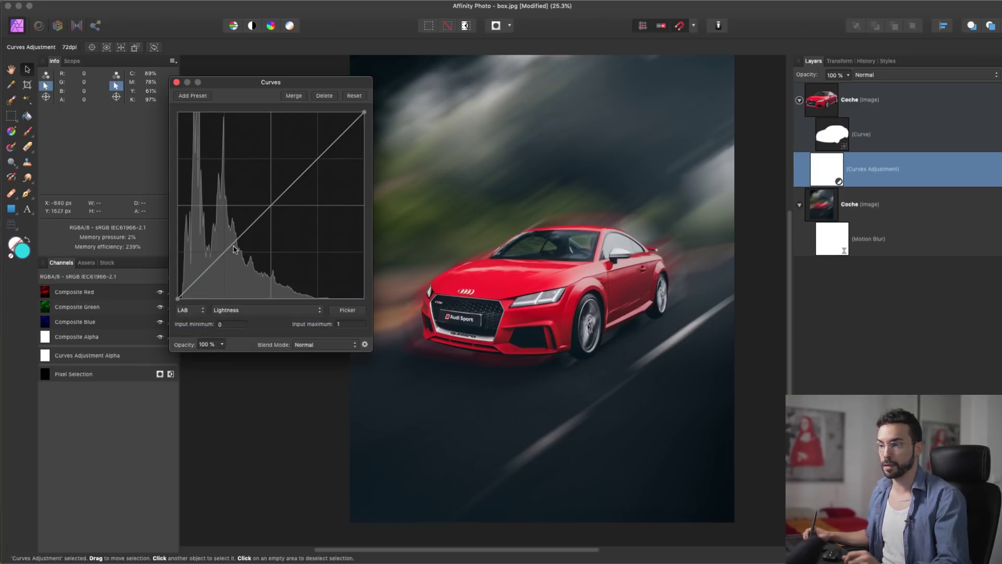
Shape a moderate S-curve on the Lightness channel, lowering the shadows and raising the highlights.
left_click_drag(236, 241, 237, 268)
left_click_drag(286, 213, 295, 162)
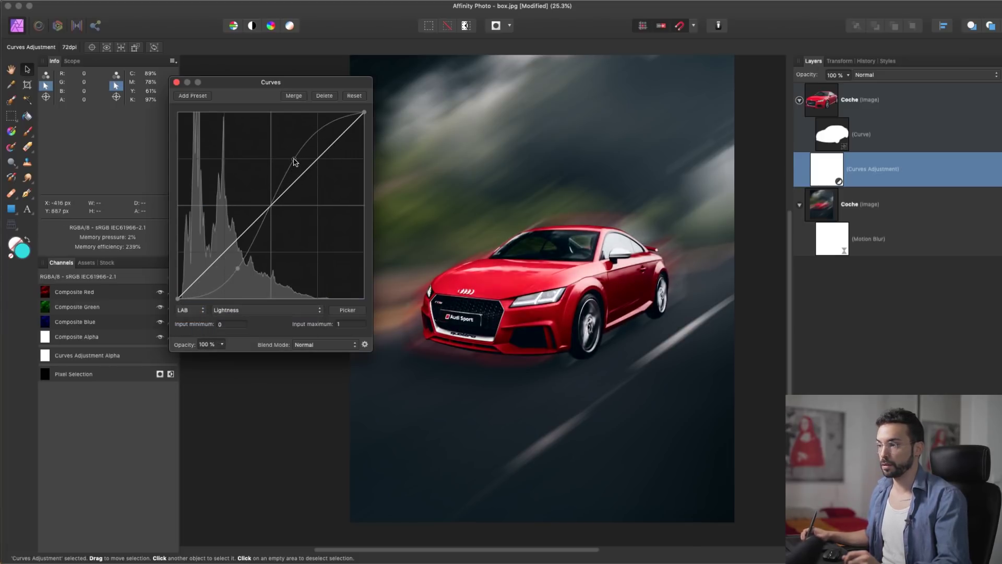
left_click_drag(249, 269, 229, 266)
left_click_drag(294, 159, 299, 161)
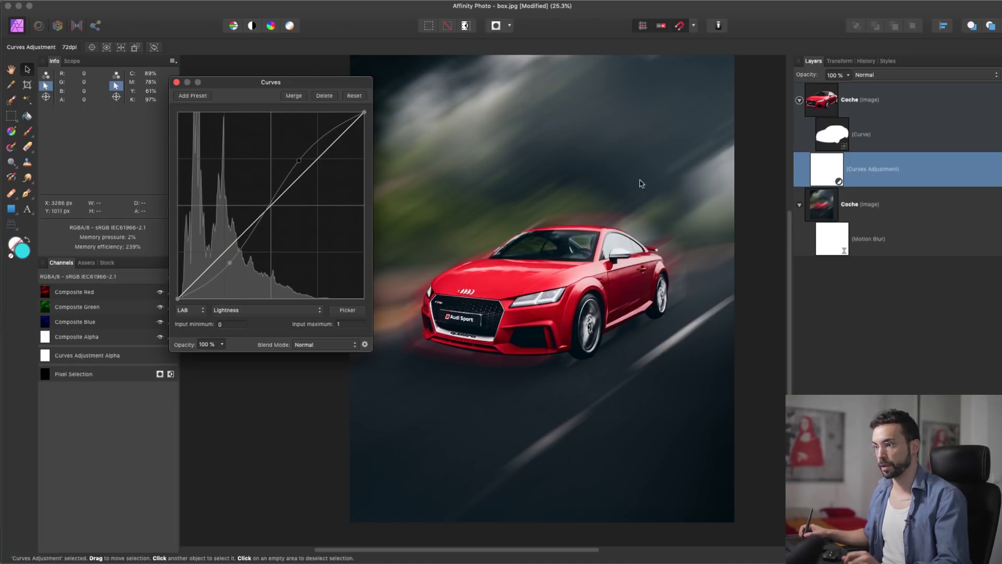
Close the Curves adjustment's settings and collapse both Coche layers.
left_click(177, 82)
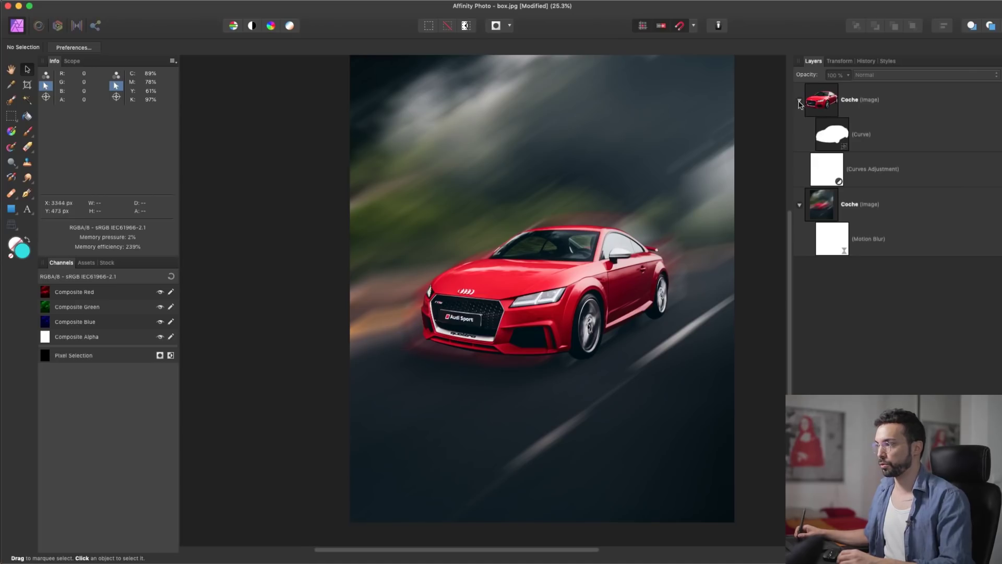
left_click(799, 101)
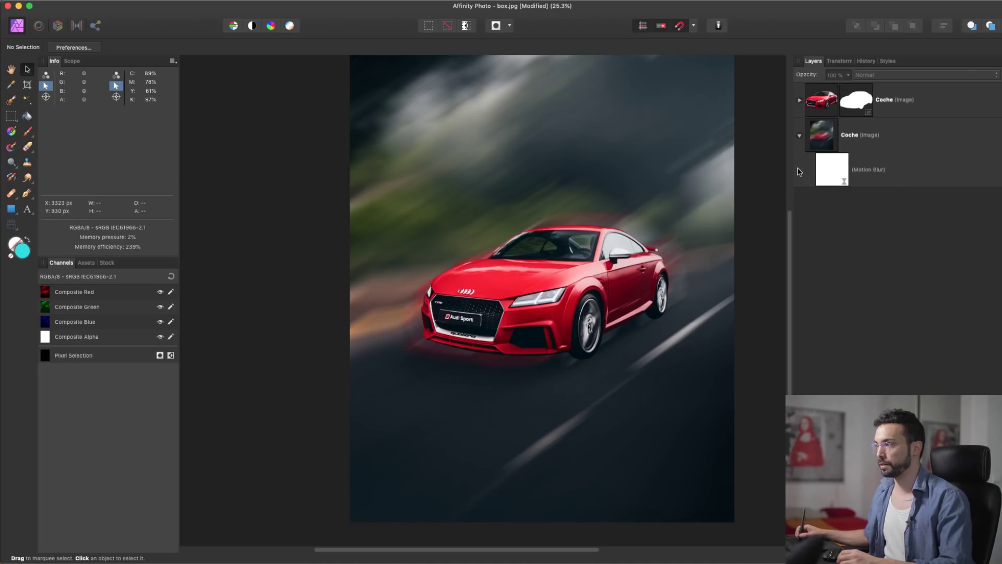
left_click(800, 135)
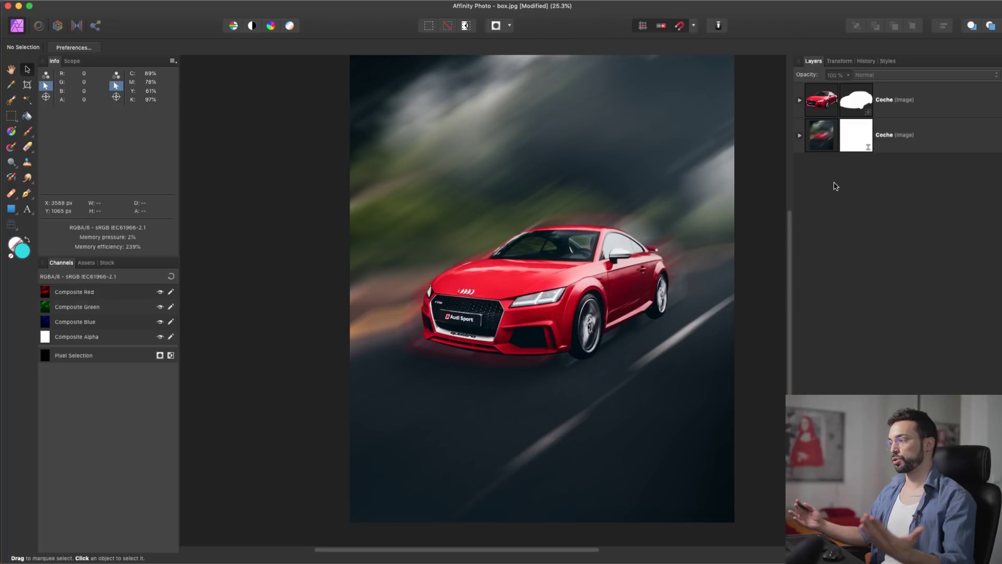
Switch to the browser and look through the Affinity creative director's Twitter profile.
left_click_drag(544, 301, 469, 272)
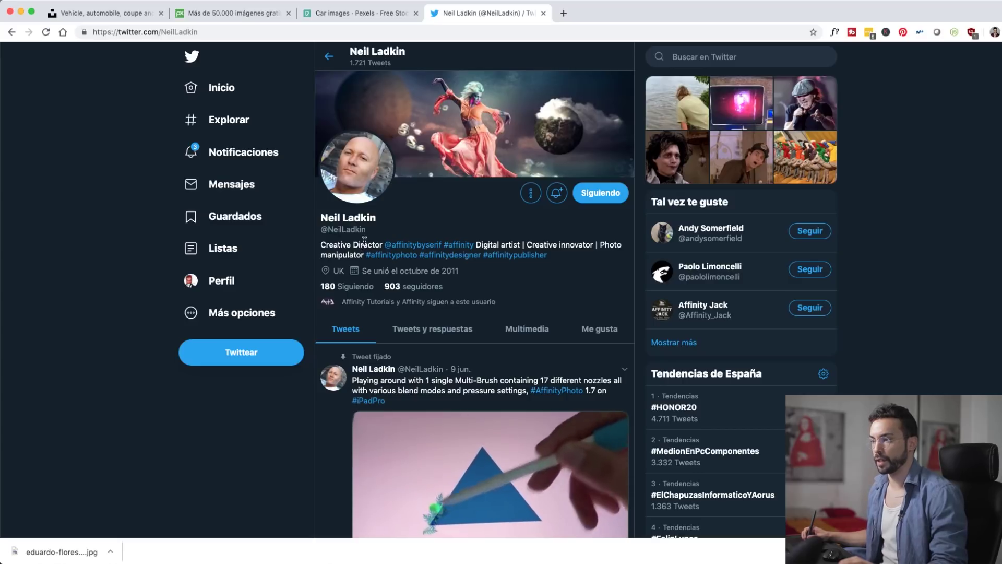
scroll(444, 224, "down", 5)
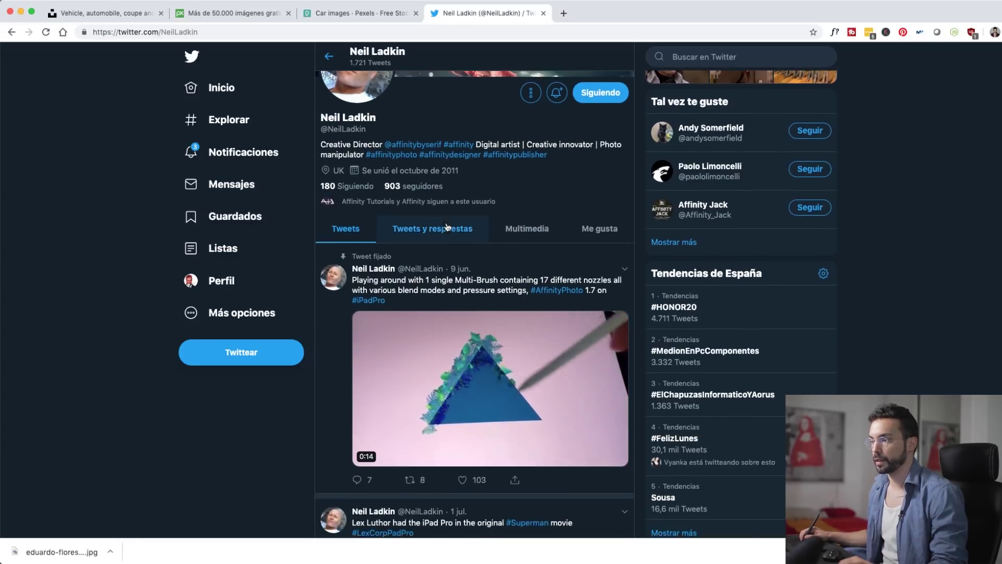
View the pinned multi-brush video and another colour-brush video on the creative director's Twitter profile.
scroll(336, 352, "down", 3)
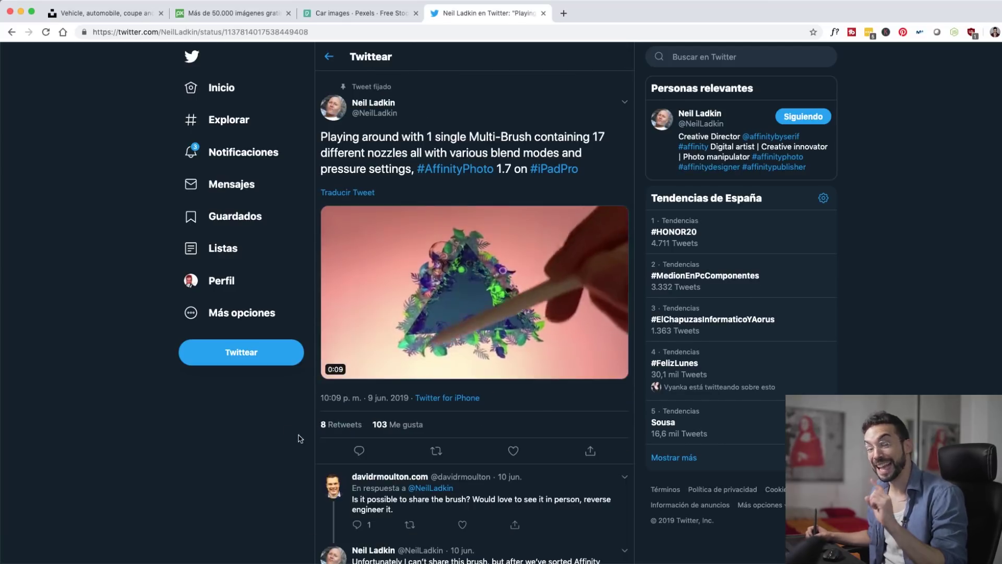
mouse_move(336, 374)
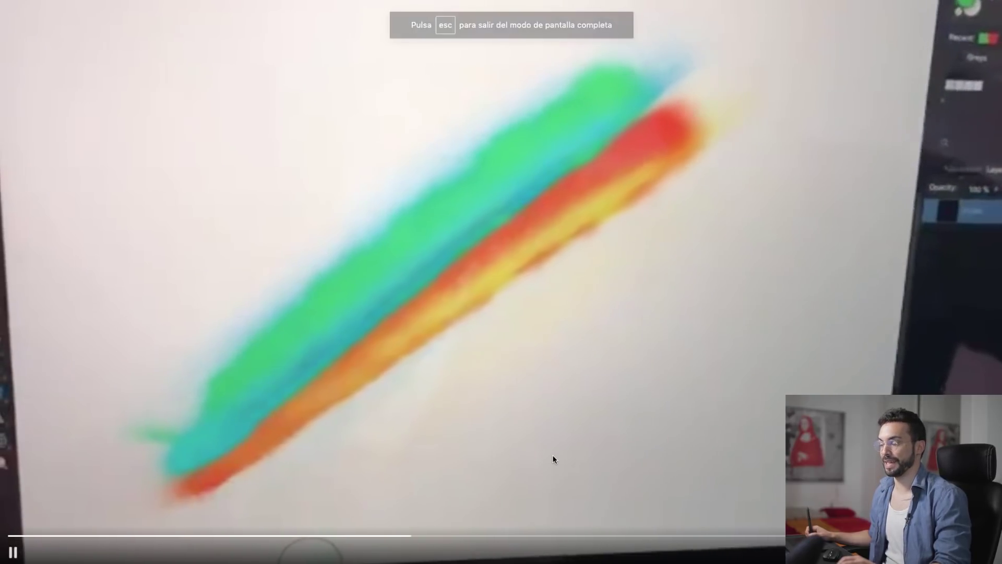
key("Escape")
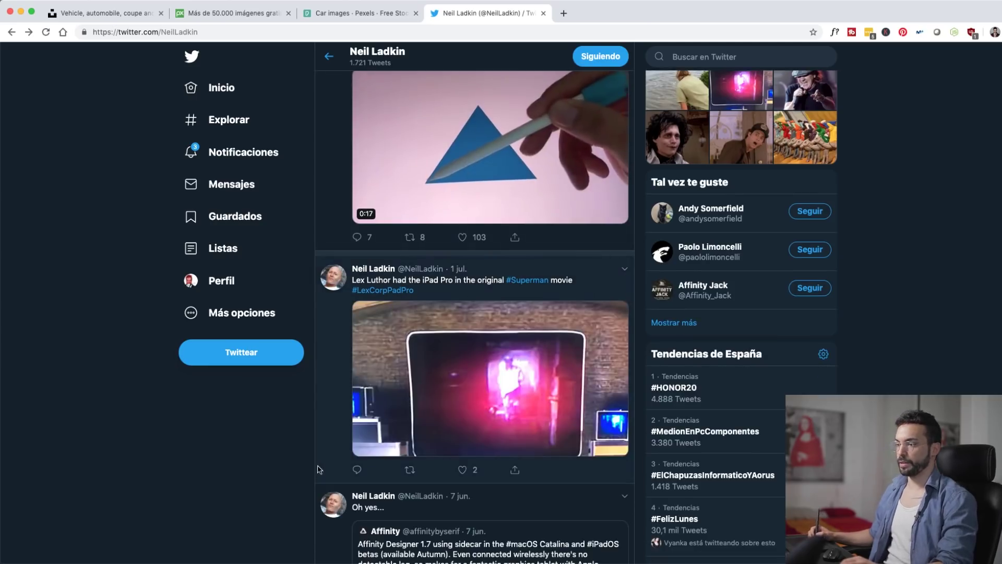
mouse_move(448, 550)
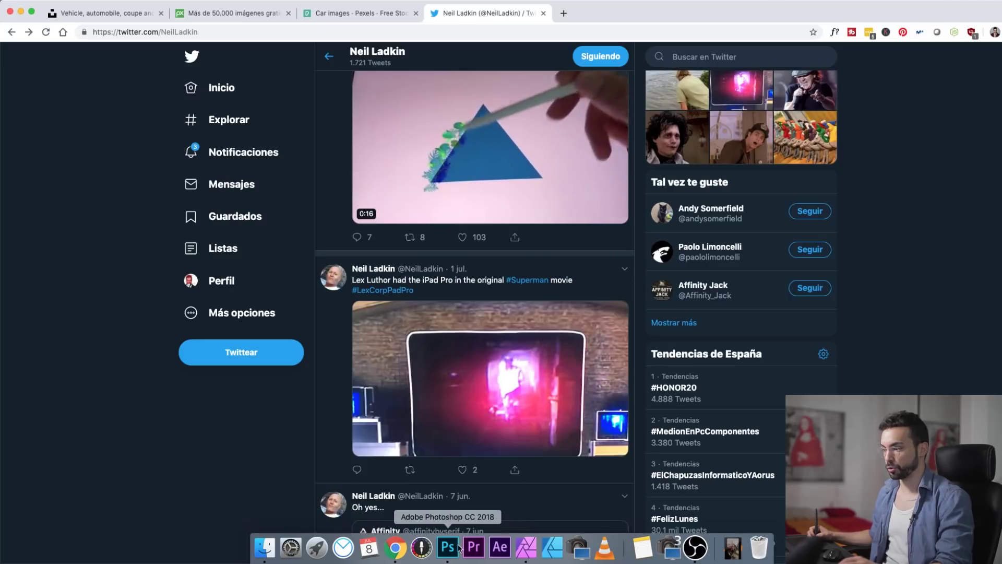
Switch to Affinity Photo and browse its brush categories, showing Básico and the imported Photoshop Brushes set.
left_click(526, 548)
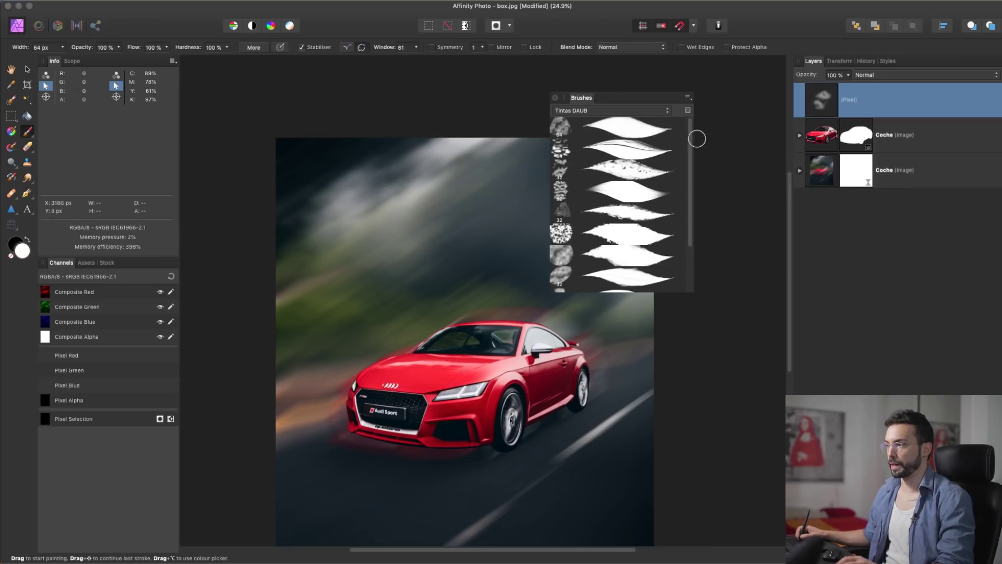
left_click(600, 110)
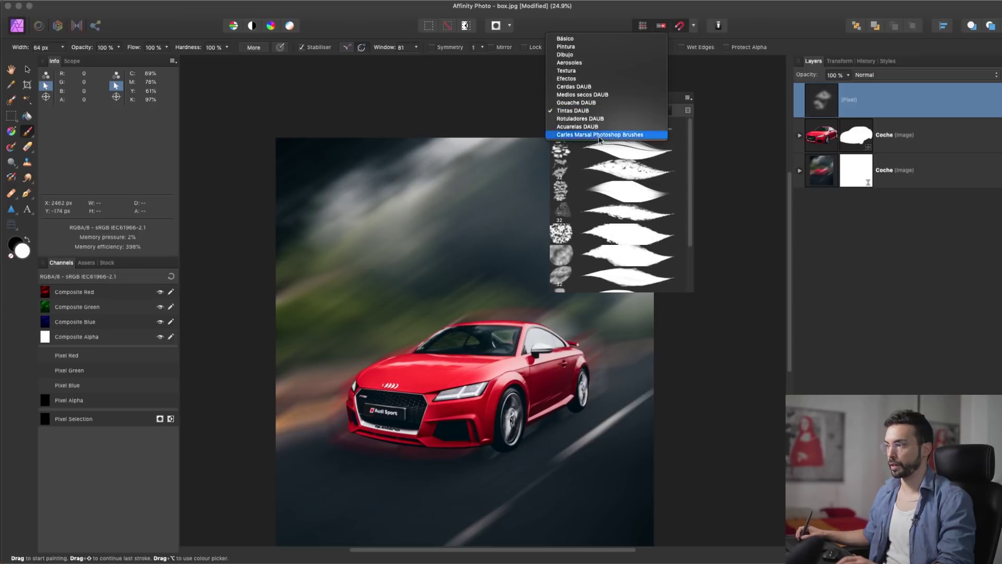
left_click(584, 42)
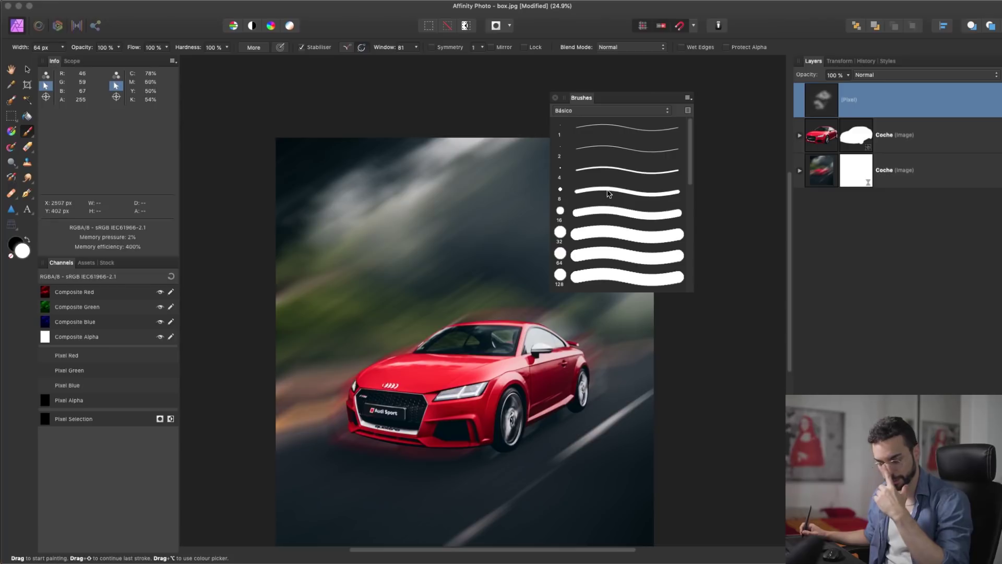
left_click(609, 111)
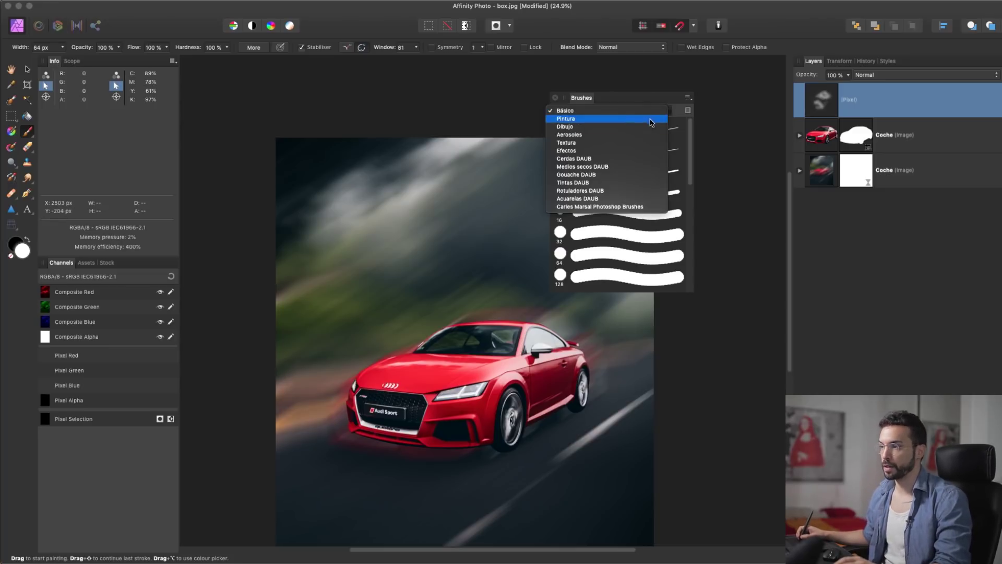
left_click(602, 207)
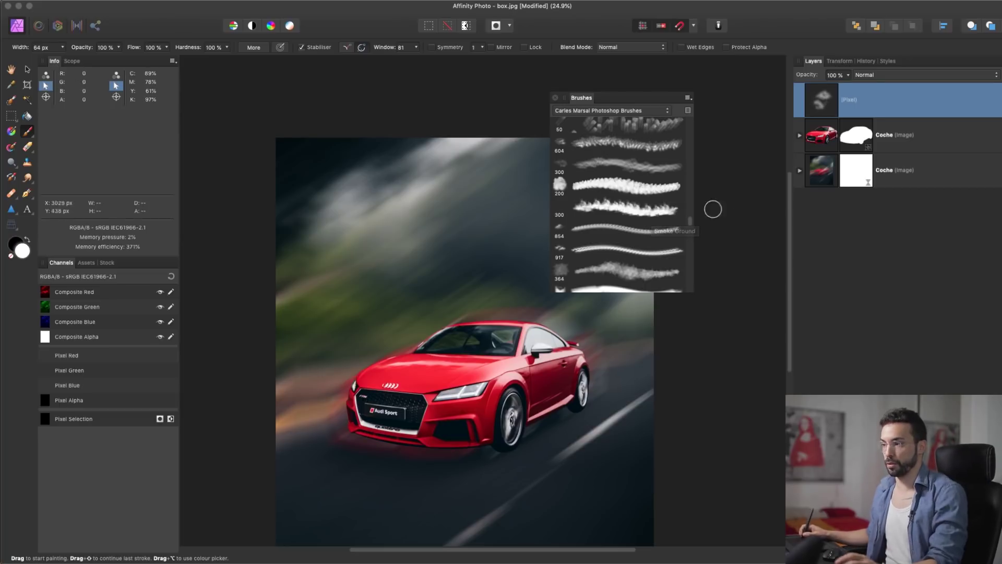
Test the 400 px speckled brush from the imported Photoshop set over the photo and undo the strokes.
scroll(690, 224, "down", 10)
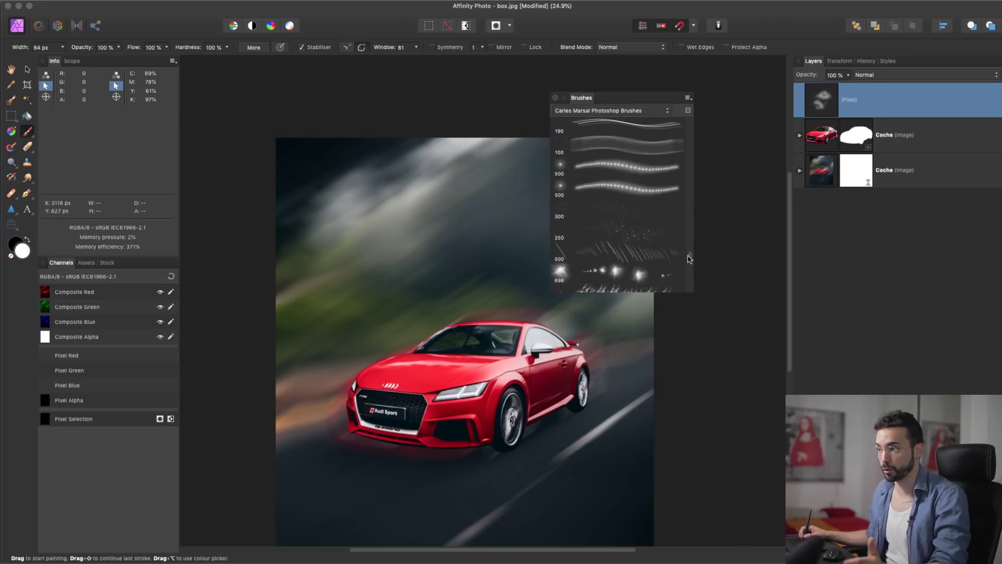
left_click(613, 232)
mouse_move(358, 249)
left_mouse_down()
mouse_move(480, 329)
mouse_move(465, 340)
left_mouse_up()
key("super+z")
key("super+z")
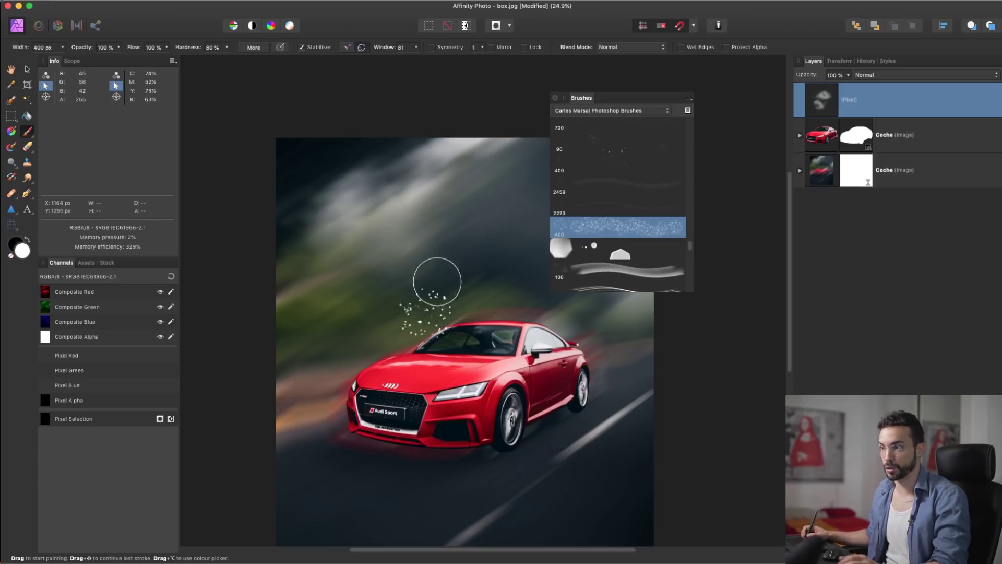
Choose the 128 px soft round brush from Básico with the Stabiliser off, and open its detailed settings.
left_click(347, 53)
left_click(322, 48)
left_click(653, 110)
left_click(663, 16)
left_click(626, 140)
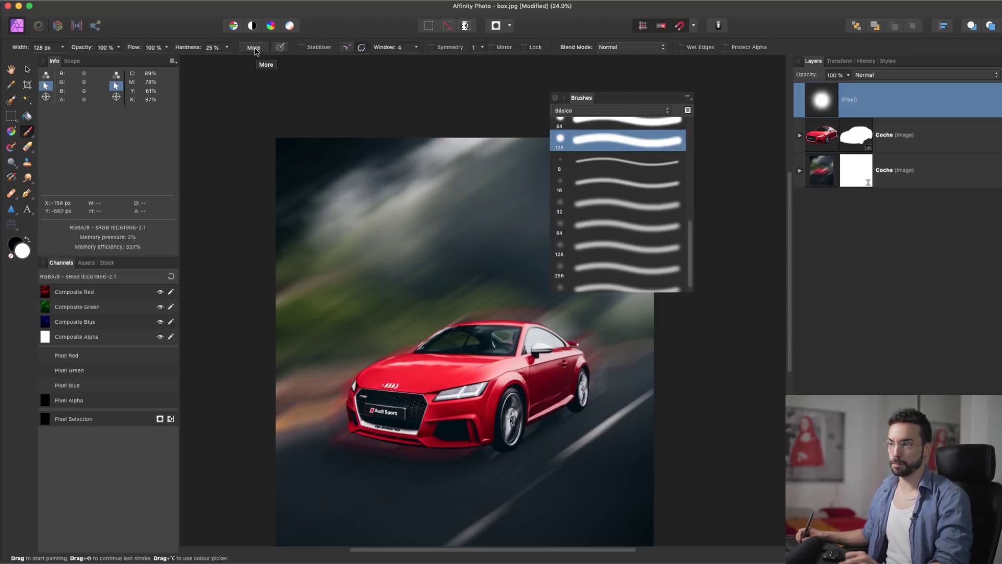
left_click(254, 48)
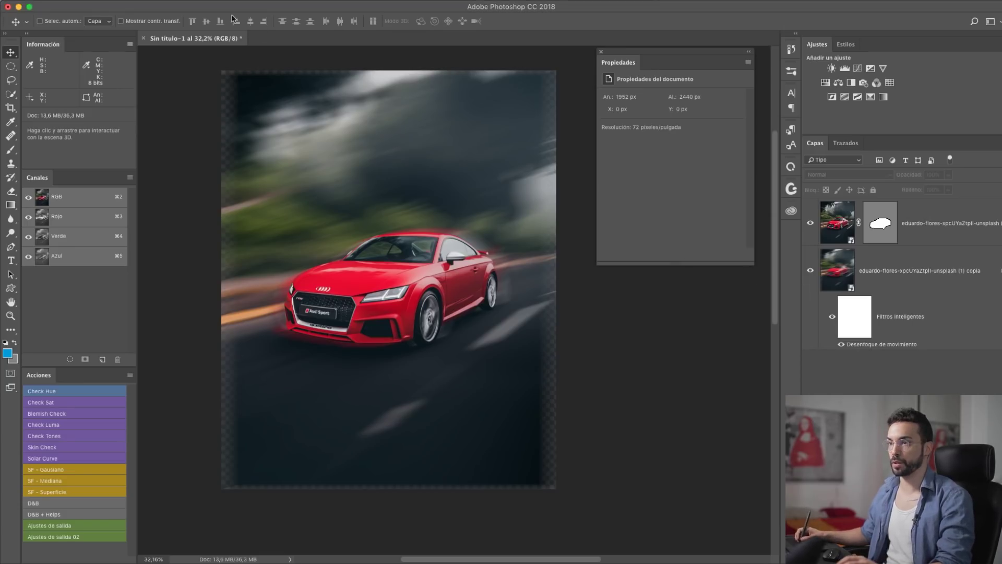
Activate the Brush tool in Photoshop and open the Ajustes del pincel brush settings.
key("b")
left_click(378, 168)
left_click(596, 188)
left_click(69, 22)
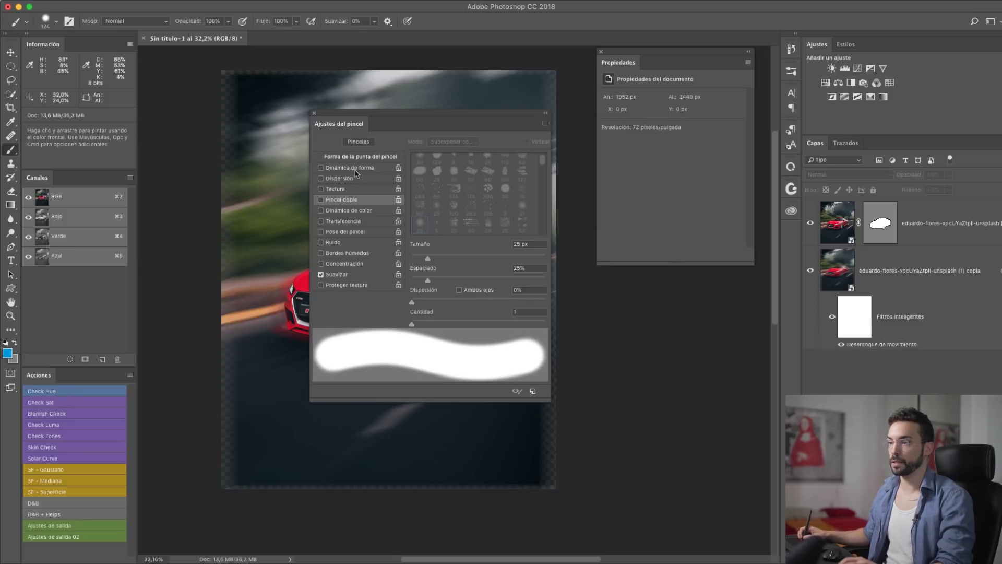
Enable Dinámica de forma with 66% size variation and Dispersión at 4% for the Photoshop brush.
left_click(321, 167)
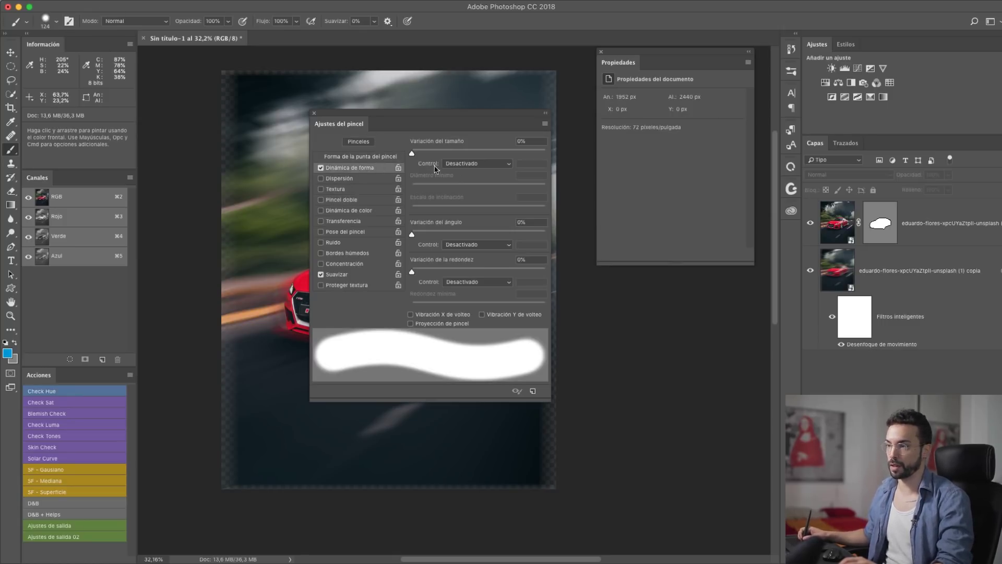
mouse_move(463, 153)
left_mouse_down()
mouse_move(478, 154)
mouse_move(470, 164)
mouse_move(502, 153)
left_mouse_up()
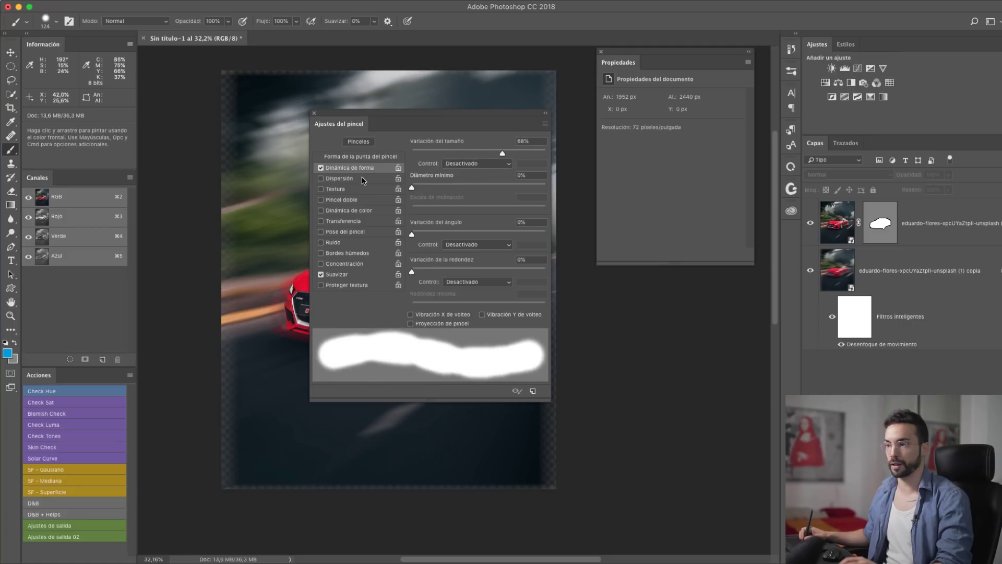
left_click(363, 180)
mouse_move(412, 153)
left_mouse_down()
mouse_move(467, 155)
mouse_move(410, 162)
left_mouse_up()
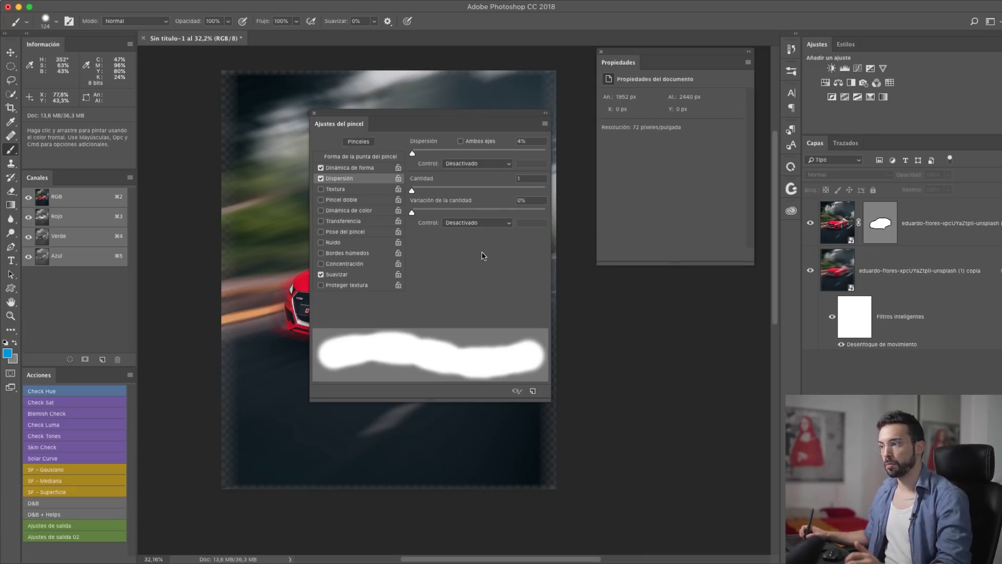
Close Photoshop's Propiedades and brush settings, and return to Affinity Photo's brush settings.
left_click(601, 53)
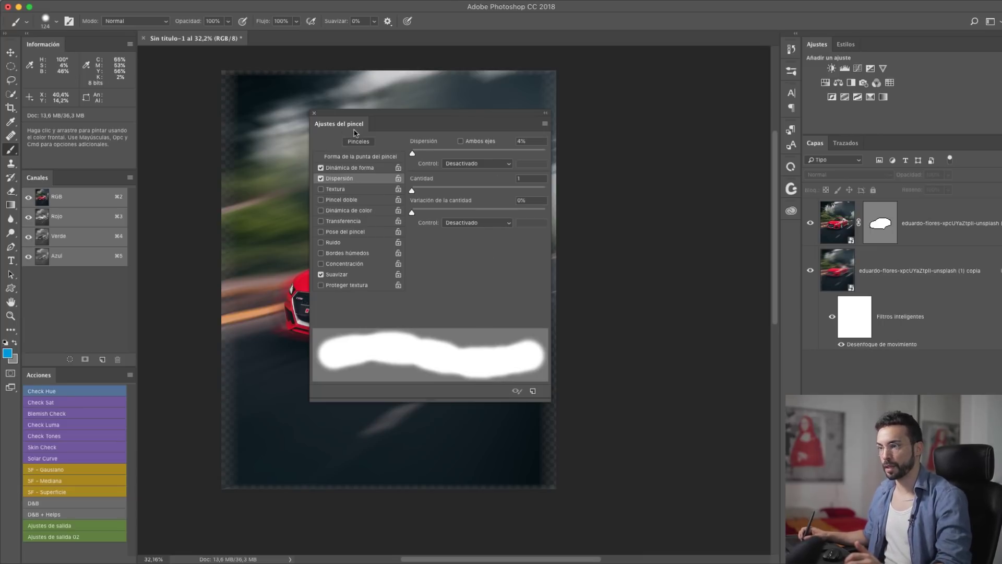
left_click_drag(313, 114, 347, 184)
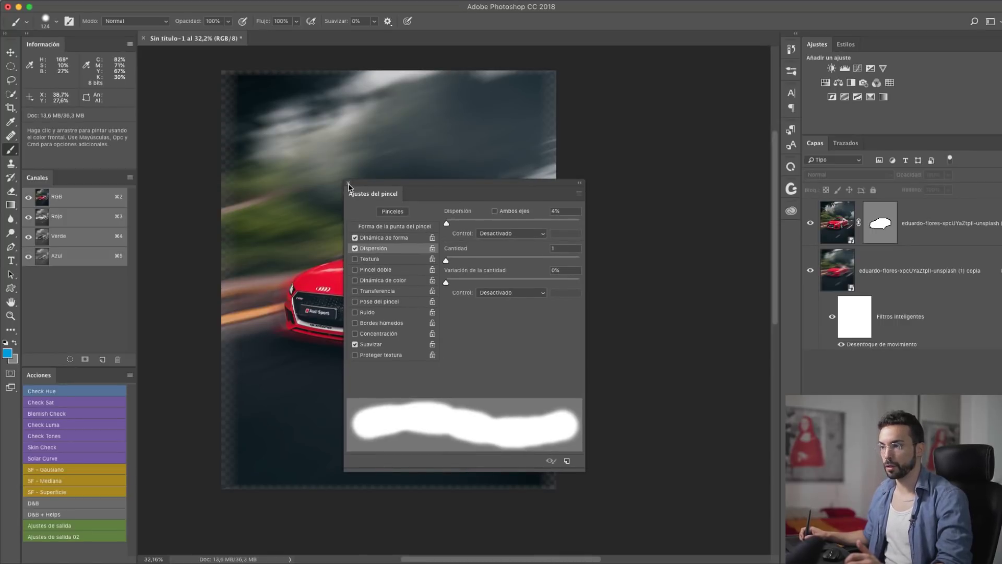
left_click(349, 184)
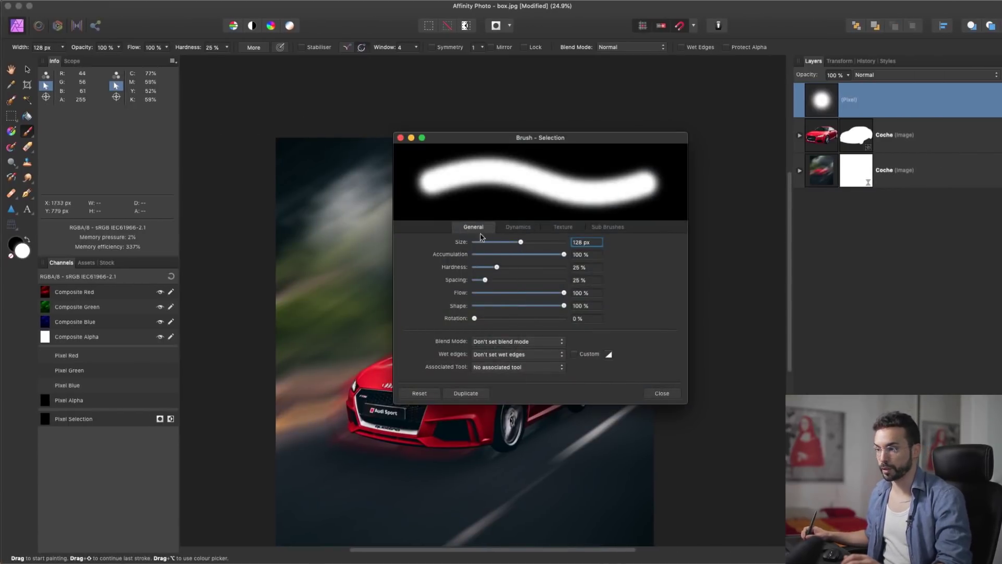
Set the brush's size to 131,6 px, hardness to 17% and spacing to 12%.
mouse_move(515, 243)
left_mouse_down()
mouse_move(485, 244)
mouse_move(522, 243)
left_mouse_up()
mouse_move(564, 255)
left_mouse_down()
mouse_move(522, 255)
mouse_move(567, 256)
mouse_move(548, 259)
mouse_move(578, 267)
left_mouse_up()
mouse_move(500, 270)
left_mouse_down()
mouse_move(523, 269)
mouse_move(507, 267)
left_mouse_up()
mouse_move(485, 280)
left_mouse_down()
mouse_move(525, 281)
mouse_move(462, 286)
mouse_move(489, 268)
left_mouse_up()
Reshape the brush's custom wet-edges profile, shifting the middle of the curve and its lower part.
left_click(608, 354)
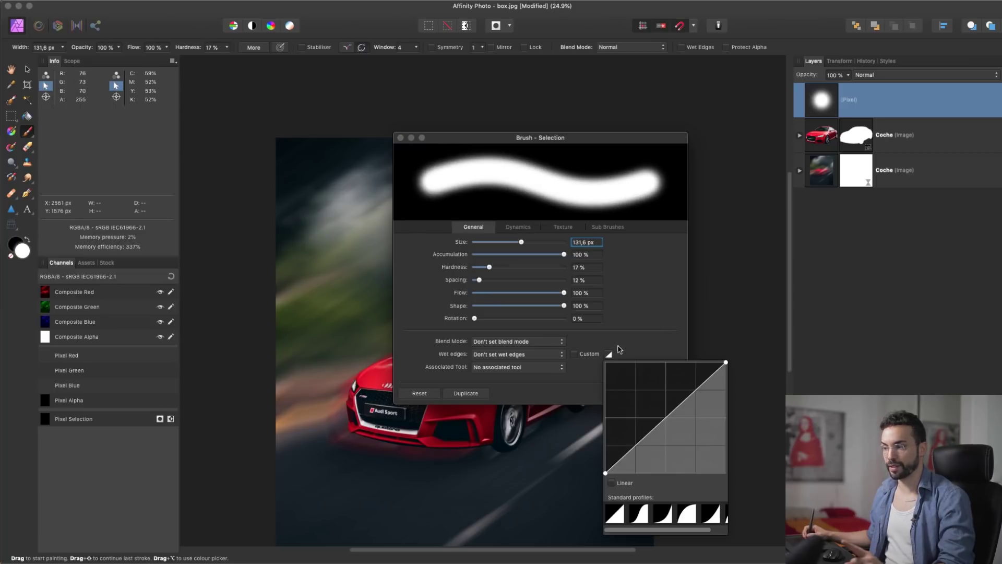
left_click(650, 345)
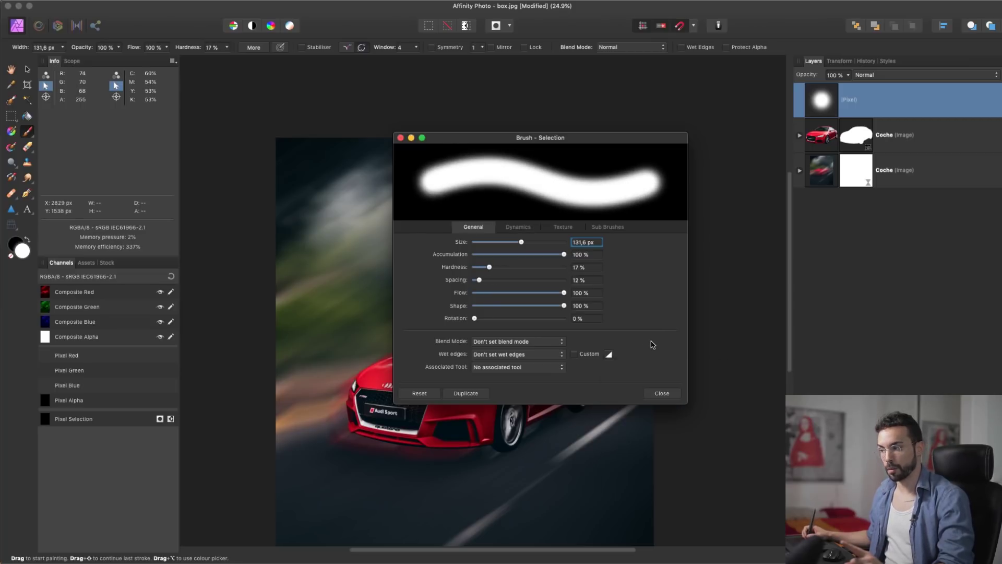
left_click(610, 356)
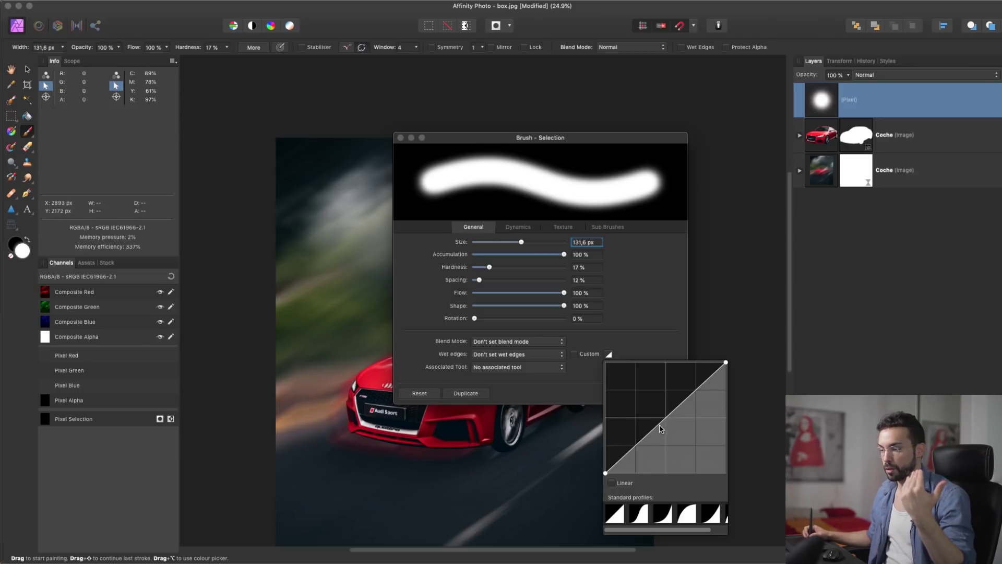
left_click_drag(661, 423, 636, 401)
left_click_drag(612, 472, 629, 453)
left_click_drag(641, 403, 660, 402)
left_click_drag(626, 451, 629, 455)
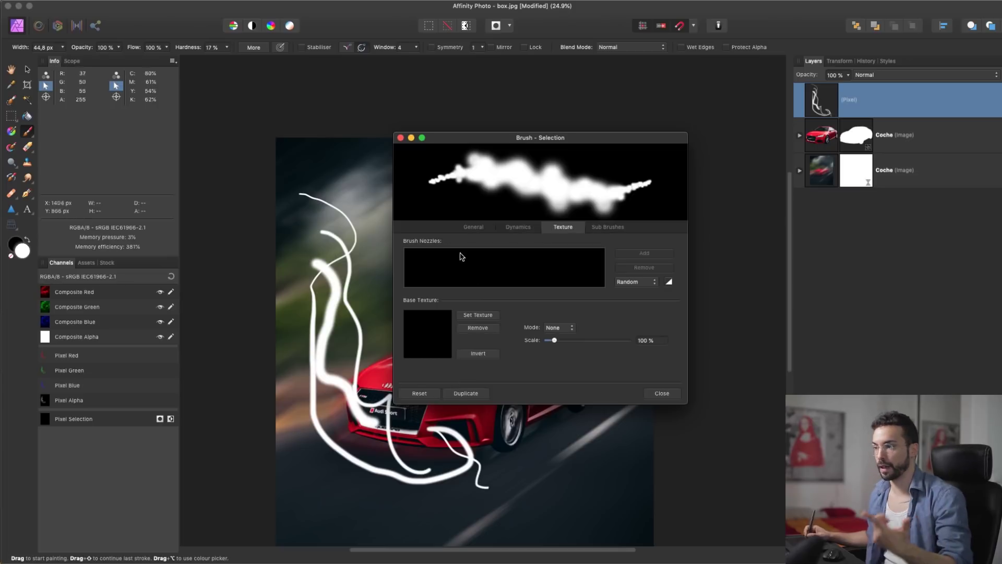
Choose the Trazo fino tosco brush from the Tintas DAUB category to load its texture settings.
key("F5")
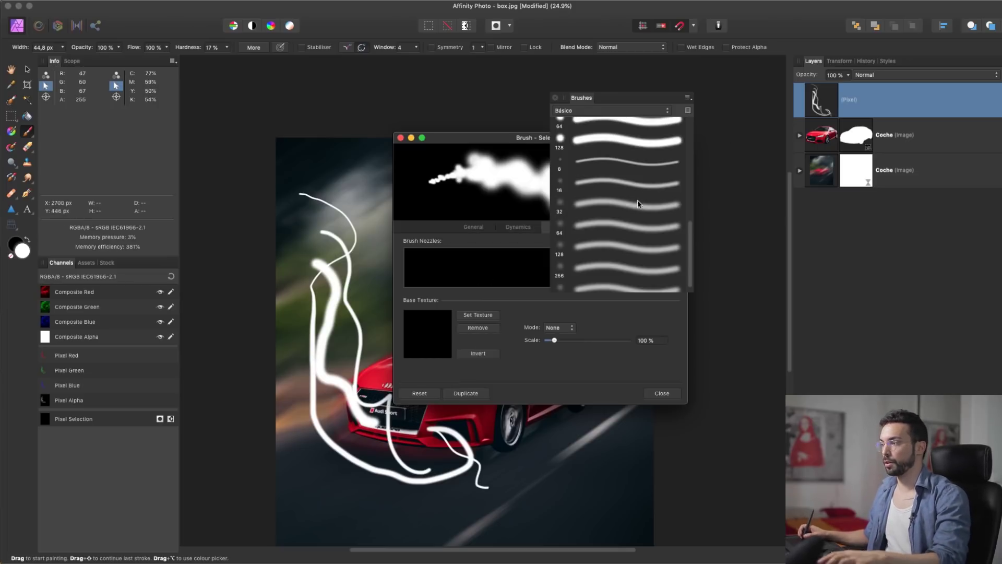
left_click(646, 111)
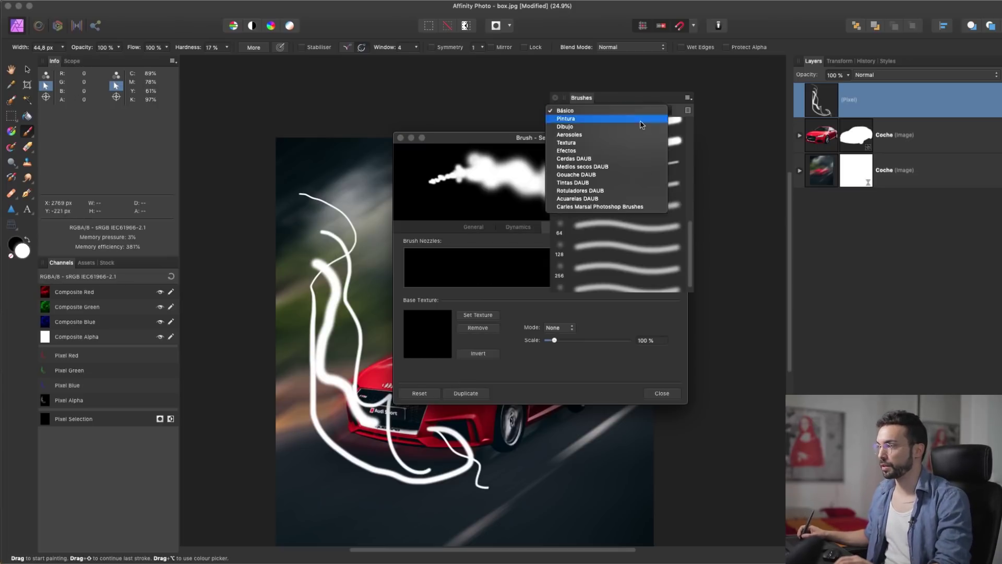
left_click(579, 182)
left_click(619, 155)
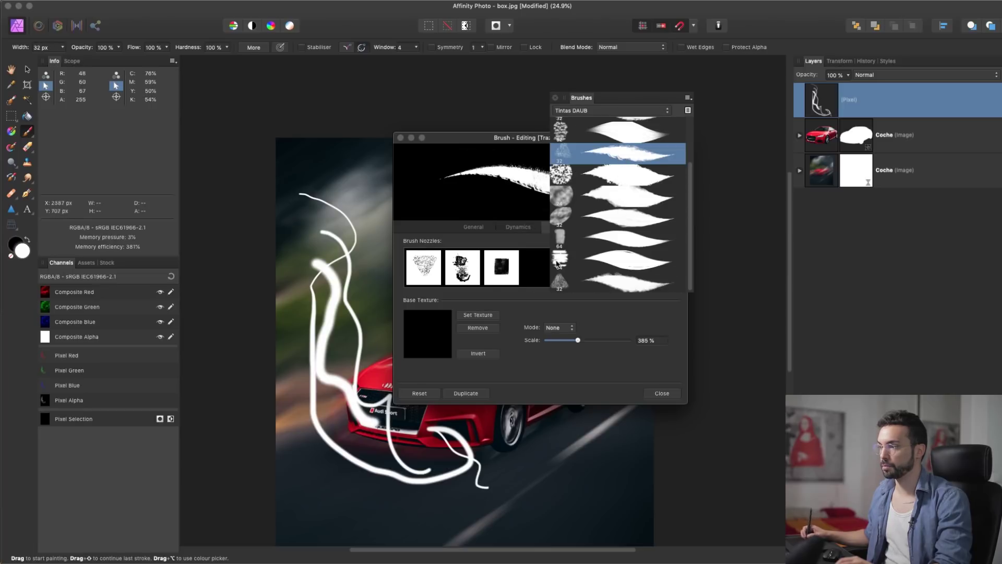
Select the second and third nozzles of Trazo fino tosco and paint loose test strokes over the car photo.
left_click(531, 276)
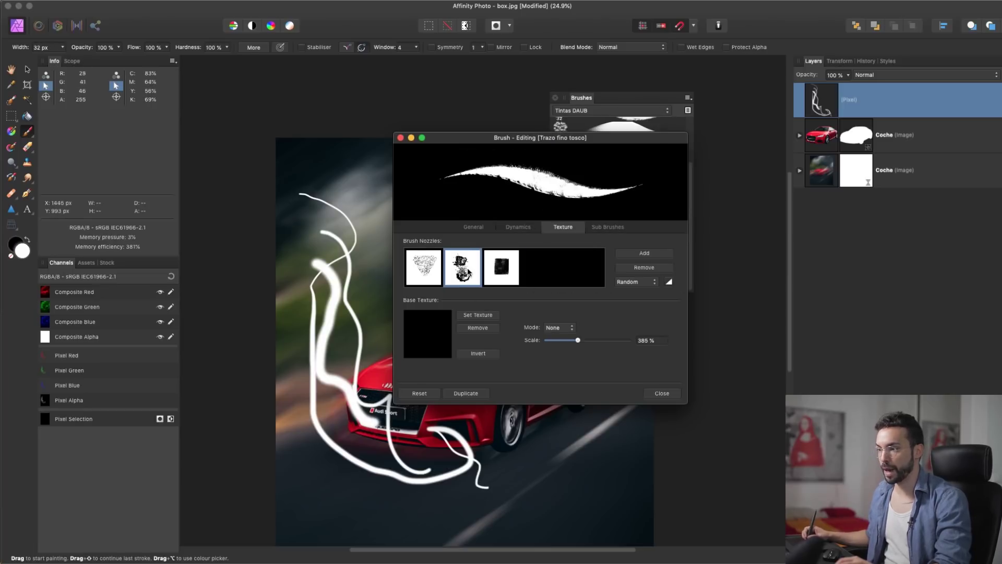
left_click(506, 270)
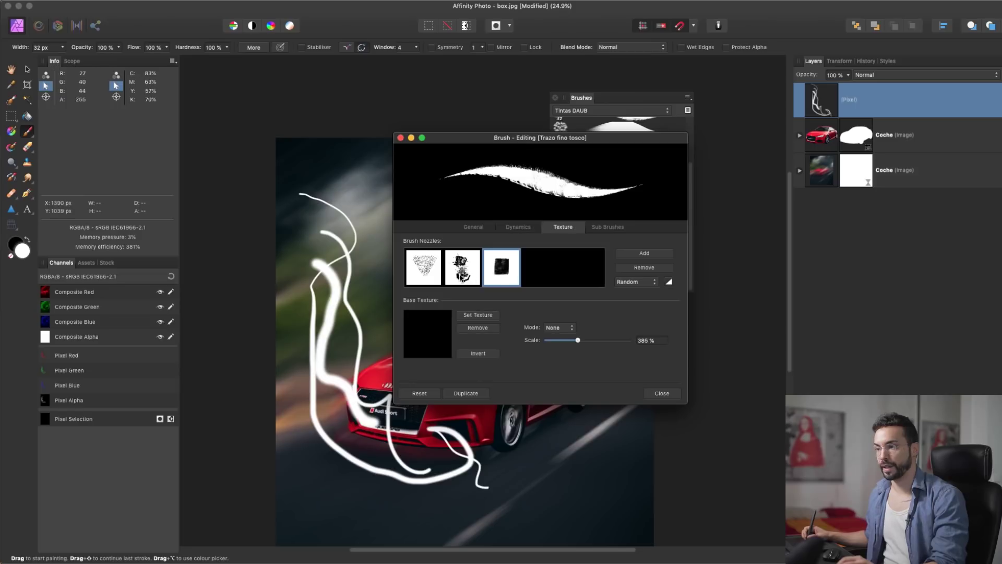
mouse_move(387, 271)
left_mouse_down()
mouse_move(369, 356)
mouse_move(475, 450)
mouse_move(538, 459)
mouse_move(457, 436)
left_mouse_up()
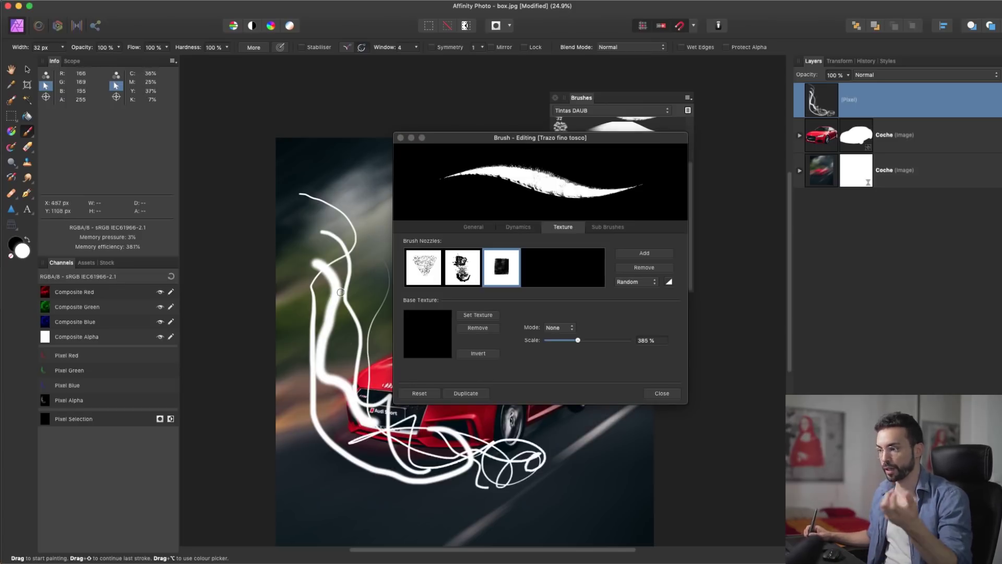
mouse_move(314, 224)
left_mouse_down()
mouse_move(366, 255)
mouse_move(353, 255)
left_mouse_up()
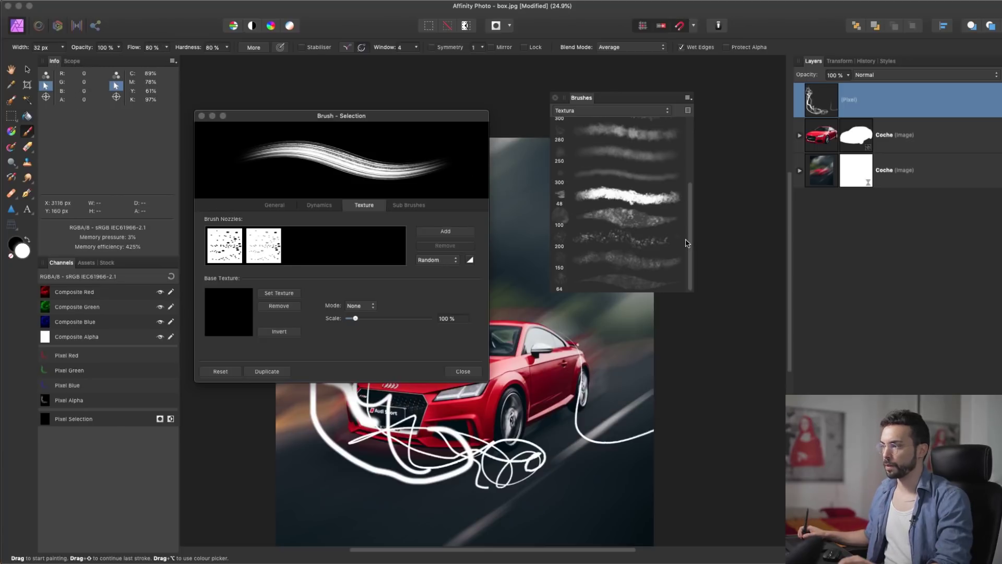
Choose the Grunge 9 brush from the Textura category and show its Dynamics settings clear of the image.
left_click(625, 195)
left_click_drag(583, 103, 727, 128)
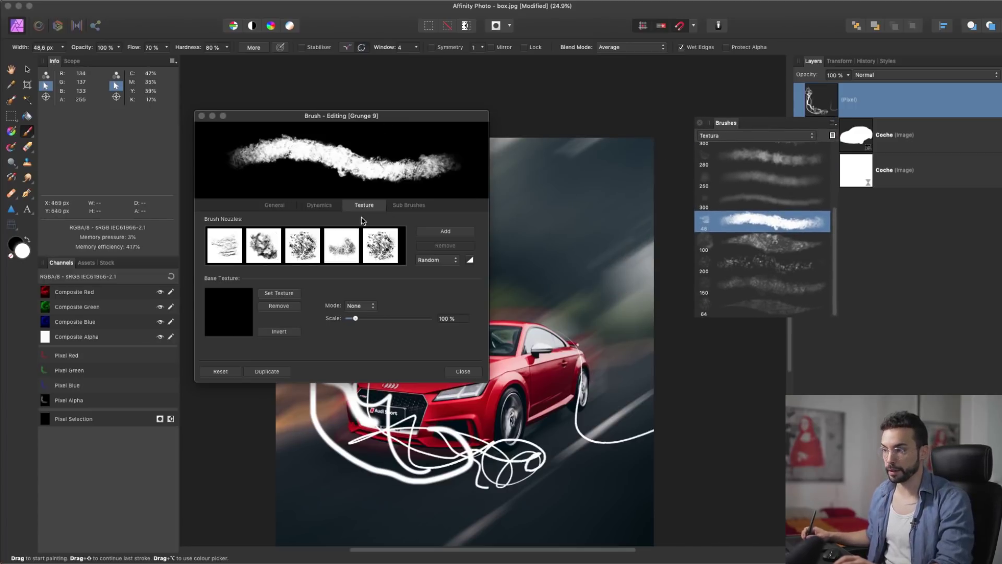
left_click(319, 204)
left_click_drag(396, 116, 228, 91)
Paint looping test strokes with the Grunge 9 brush above and over the car, and undo them.
mouse_move(422, 177)
left_mouse_down()
mouse_move(562, 369)
mouse_move(598, 360)
left_mouse_up()
mouse_move(458, 237)
left_mouse_down()
mouse_move(498, 216)
mouse_move(574, 307)
mouse_move(505, 351)
mouse_move(605, 264)
left_mouse_up()
left_click(491, 306)
key("super+z")
left_click(593, 262)
key("super+z")
mouse_move(558, 215)
left_mouse_down()
mouse_move(592, 286)
mouse_move(471, 311)
left_mouse_up()
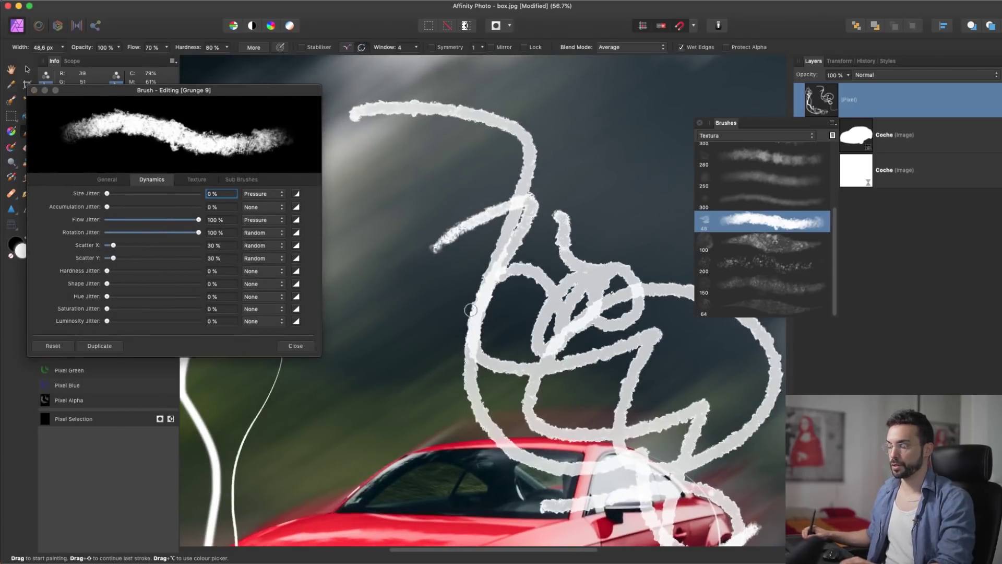
key("super+z")
key("super+z")
key("super+z")
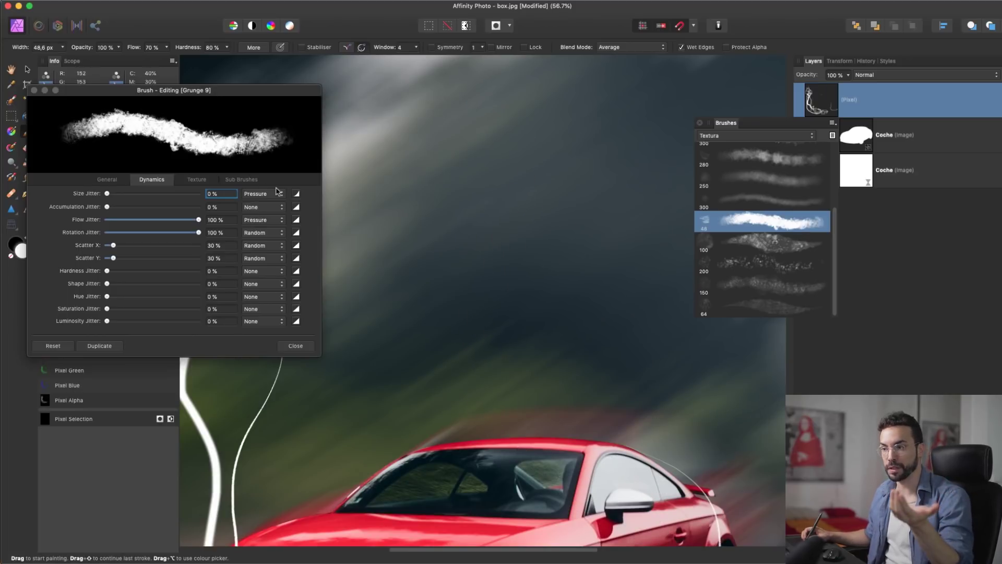
Show the Sub Brushes settings of the Grunge 9 brush.
left_click(239, 181)
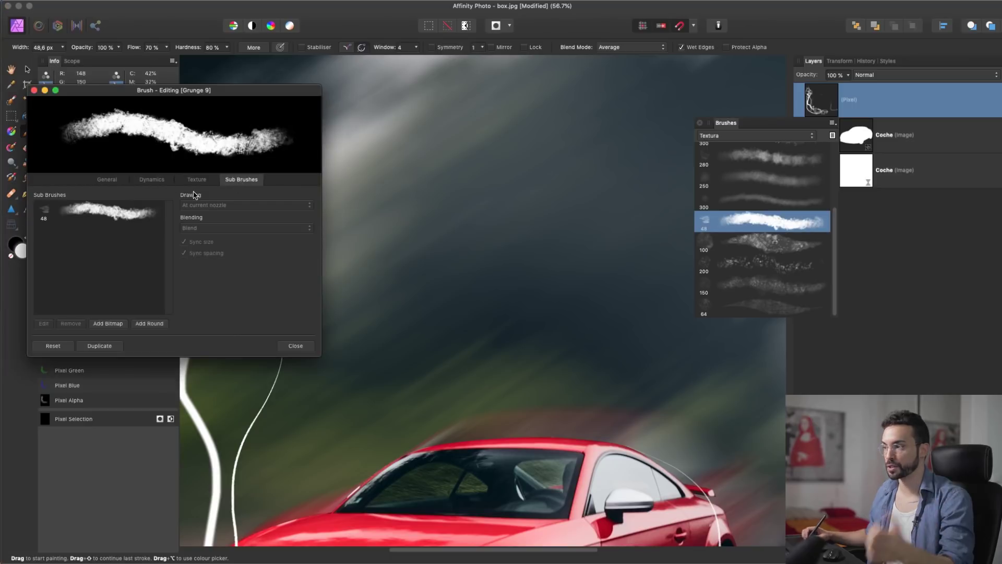
Add the branching 230 px brush from the Textura category as a sub-brush of Grunge 9 and paint winding test strokes above the car.
left_click_drag(835, 229, 827, 152)
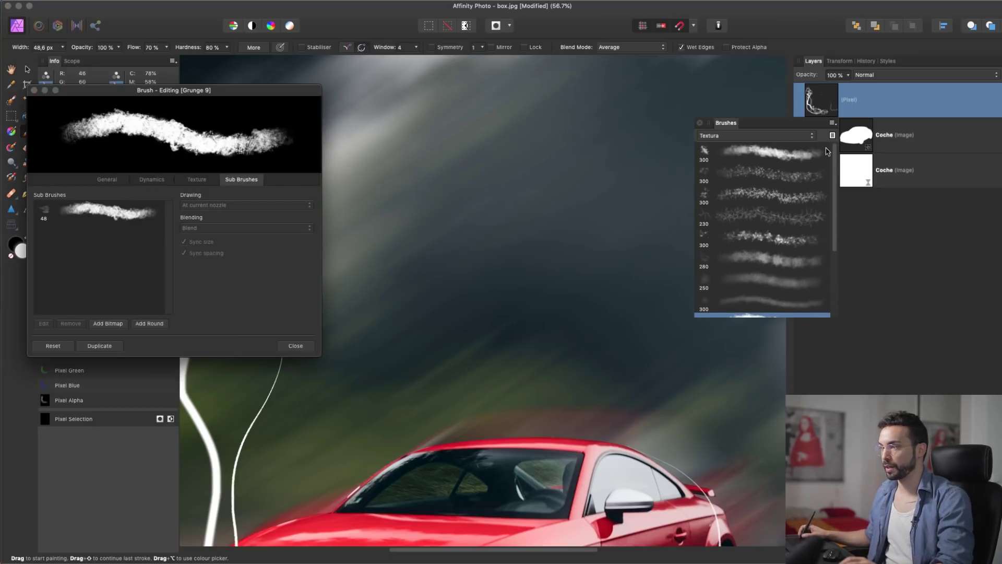
mouse_move(788, 224)
left_mouse_down()
mouse_move(760, 208)
mouse_move(197, 242)
mouse_move(152, 264)
mouse_move(189, 271)
left_mouse_up()
mouse_move(448, 166)
left_mouse_down()
mouse_move(526, 404)
mouse_move(697, 458)
left_mouse_up()
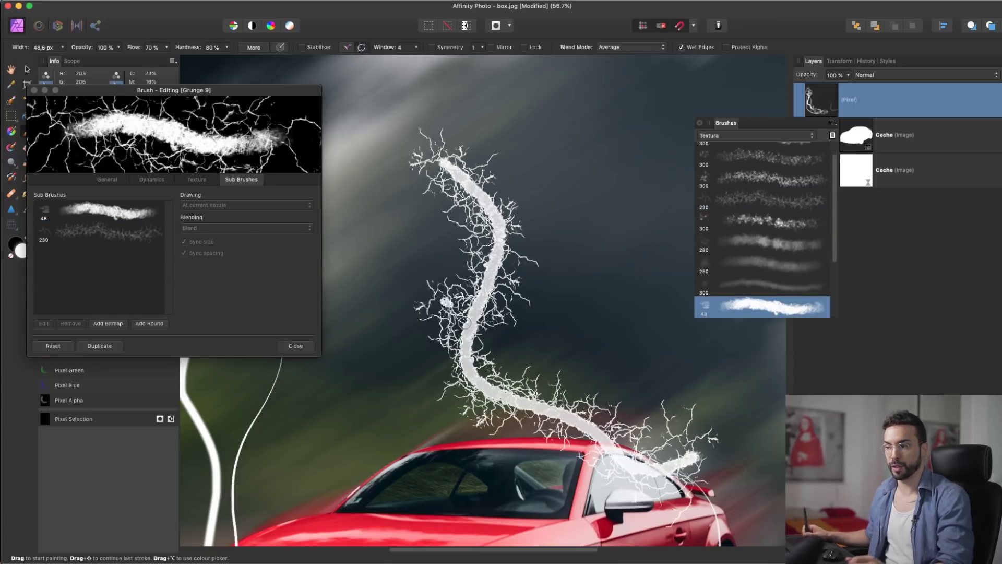
mouse_move(606, 141)
left_mouse_down()
mouse_move(616, 180)
mouse_move(553, 292)
mouse_move(471, 330)
left_mouse_up()
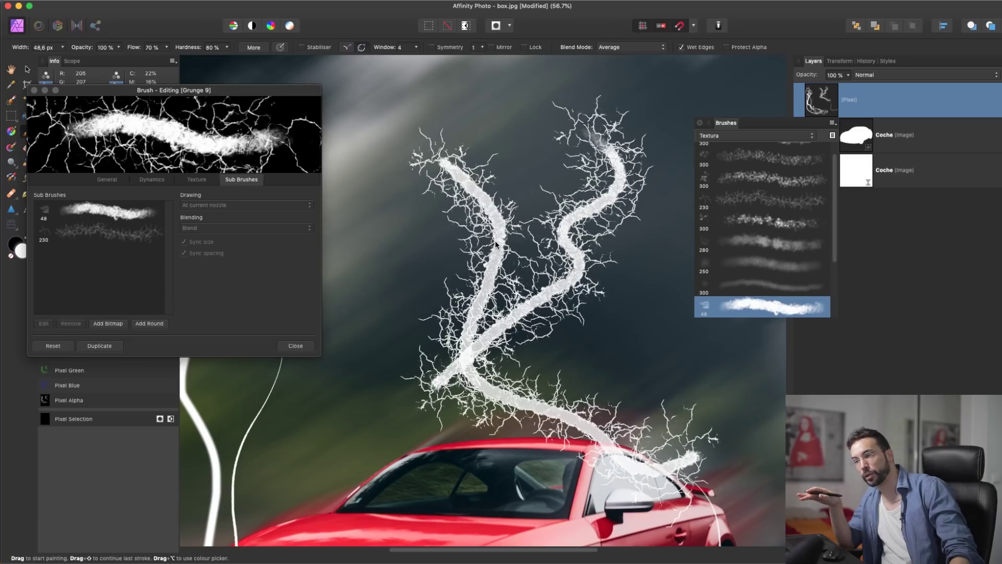
mouse_move(417, 209)
left_mouse_down()
mouse_move(430, 269)
mouse_move(561, 323)
mouse_move(629, 304)
mouse_move(642, 242)
left_mouse_up()
mouse_move(449, 157)
left_mouse_down()
mouse_move(514, 139)
mouse_move(459, 288)
left_mouse_up()
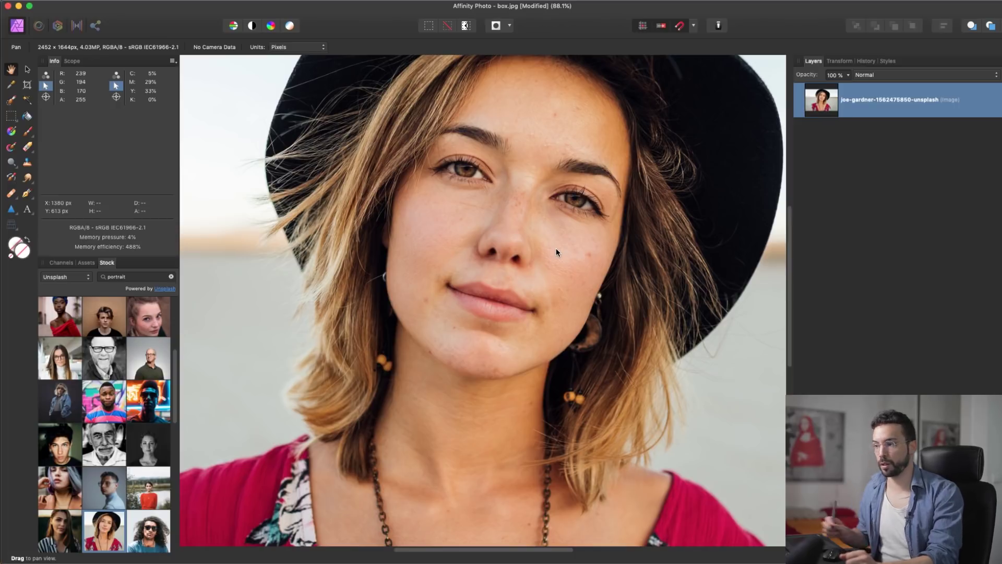
Switch to Photoshop and place the copied hat portrait over the car document as a smart object.
mouse_move(439, 561)
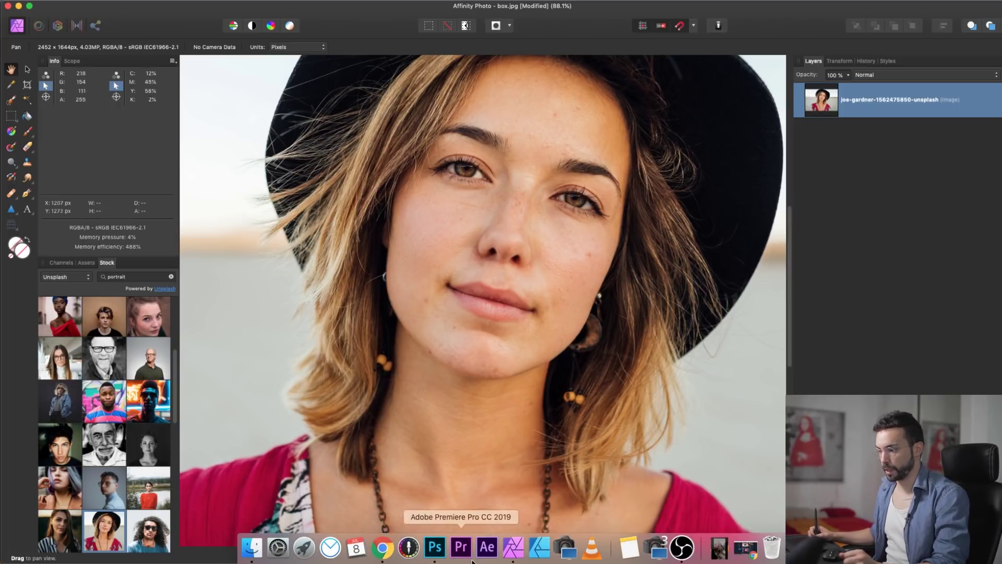
left_click(448, 551)
key("super+Tab")
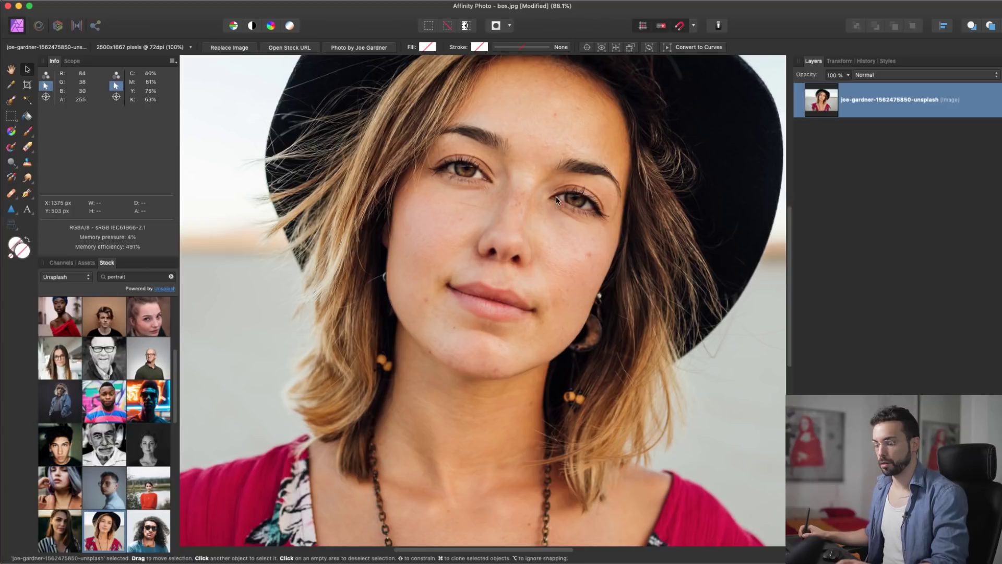
key("super+Tab")
left_click(441, 276)
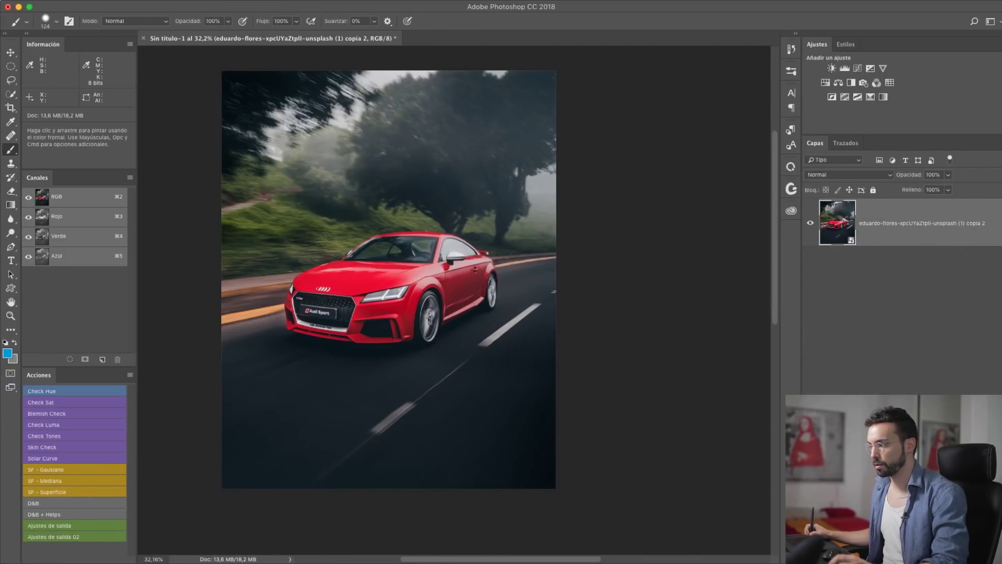
key("alt+shift+super+n")
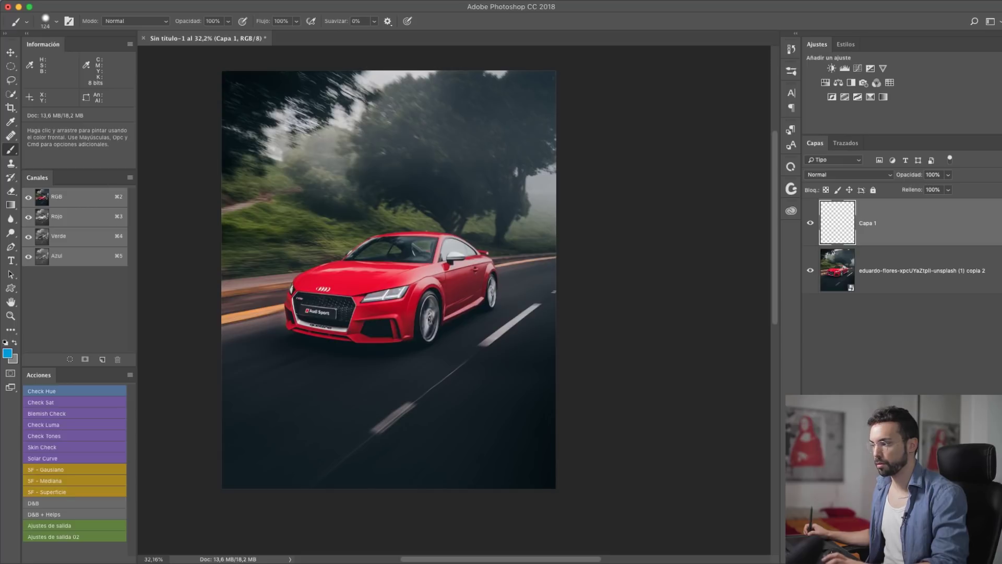
key("super+v")
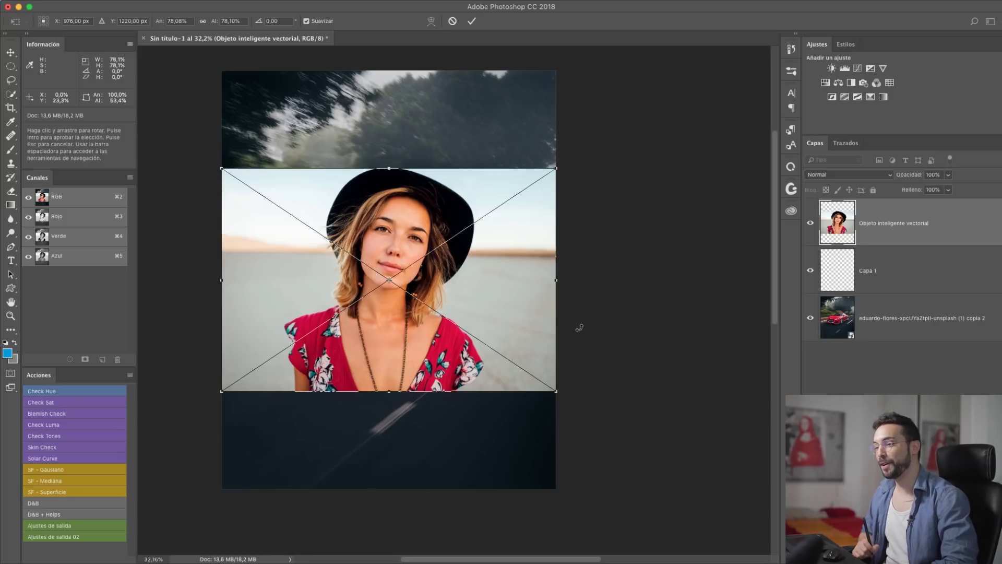
key("Return")
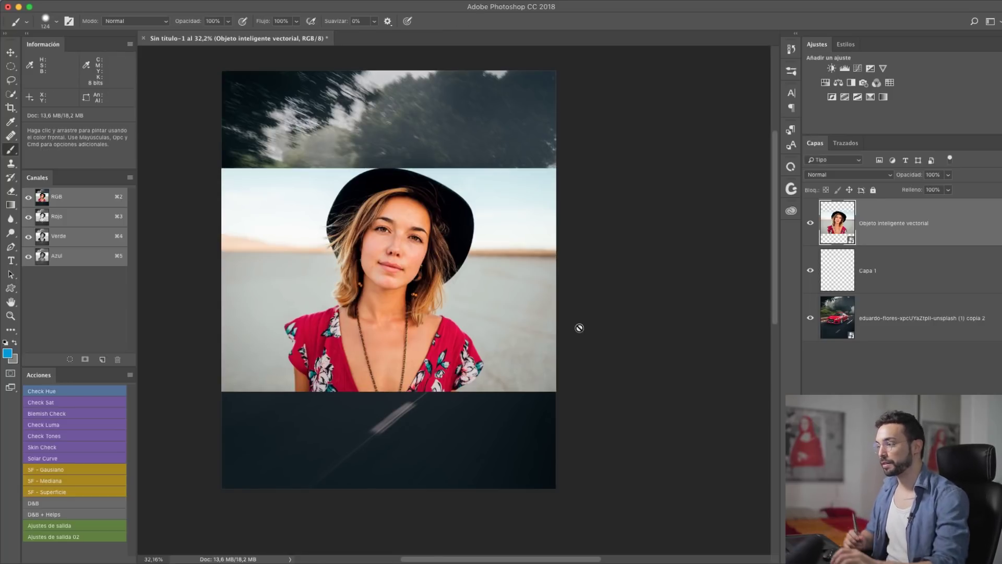
Reduce the document to the portrait alone, cropped to the photo's edges, and duplicate its layer twice.
left_click(846, 271)
key("Delete")
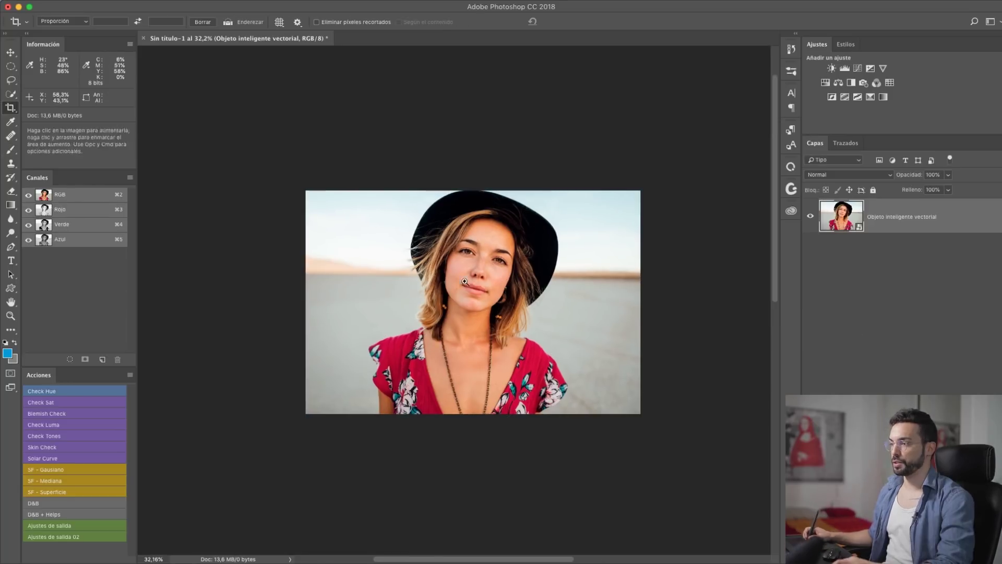
left_click_drag(501, 284, 501, 284)
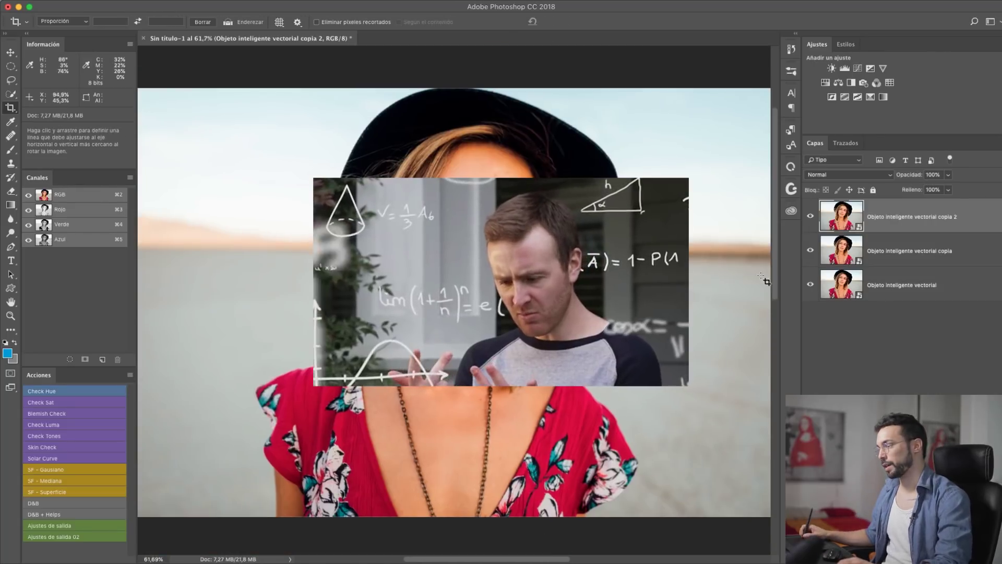
Build a frequency separation from the two portrait copies, with the upper one in Luz lineal mode, and group them.
left_click(810, 216)
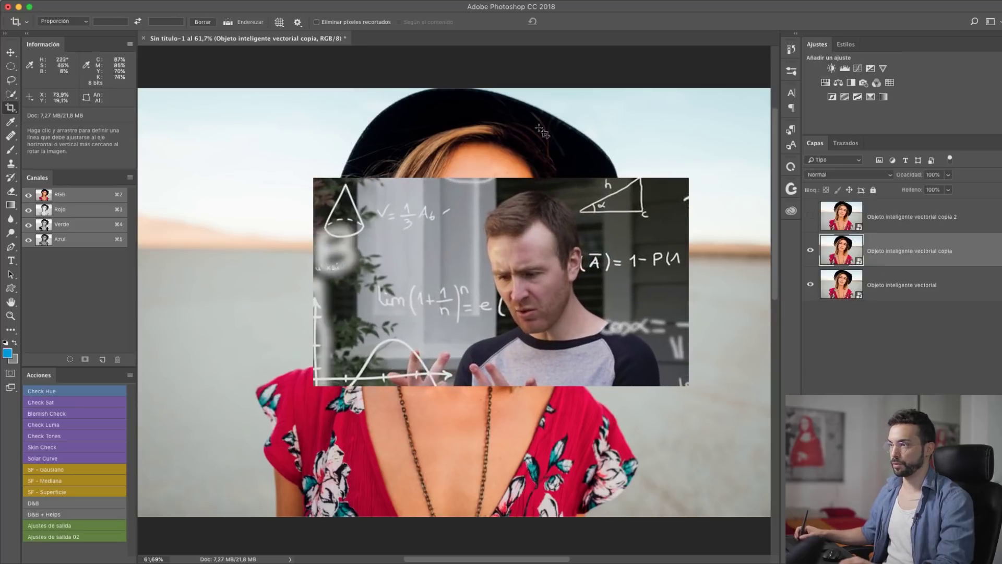
left_click(308, 1)
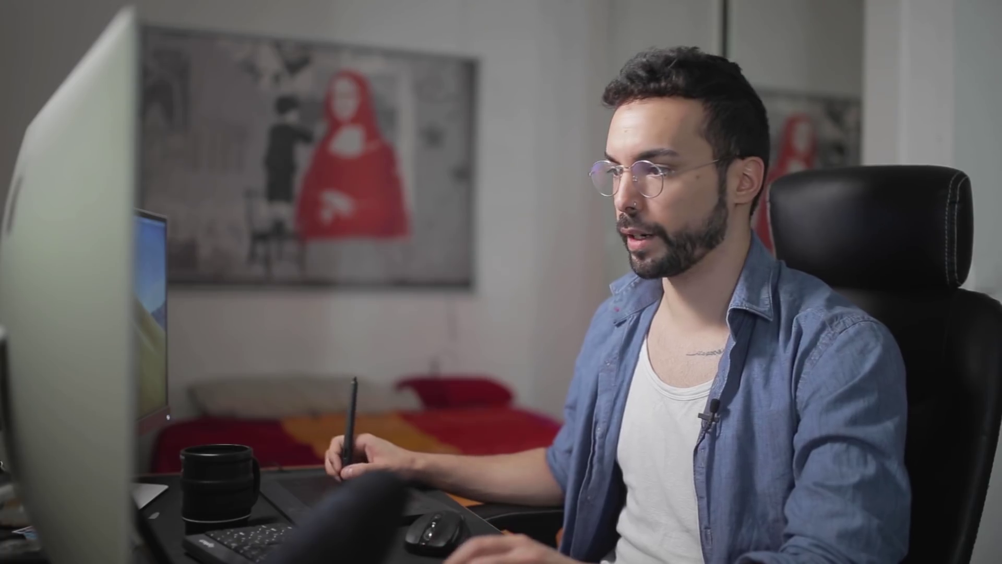
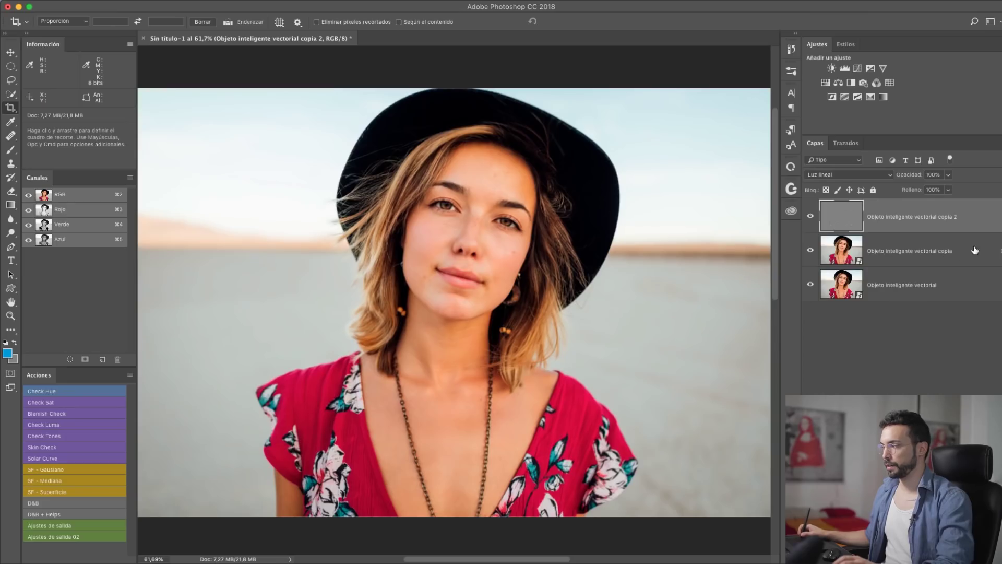
key("super+g")
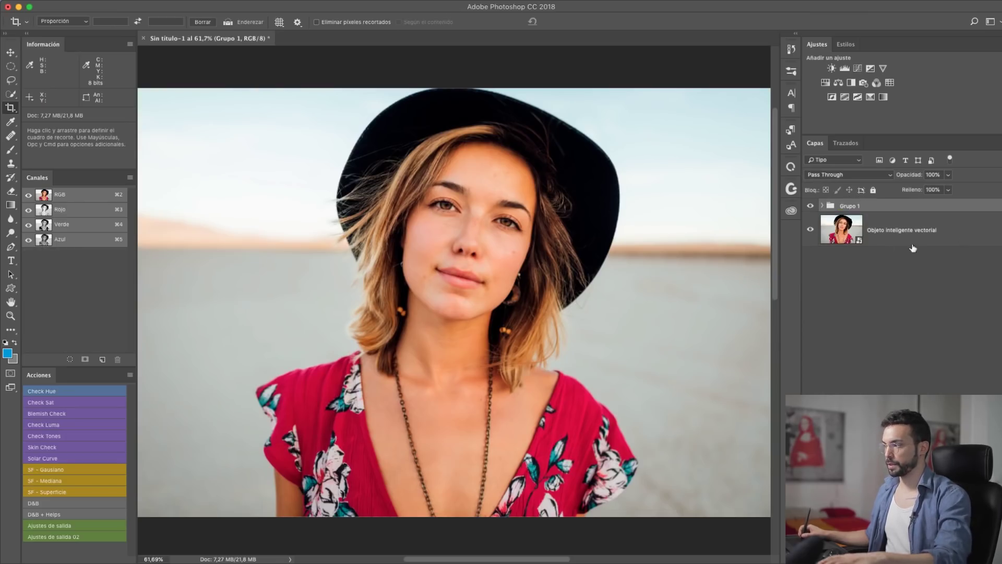
Expand the frequency separation group, toggle its visibility and examine its two layers against the original portrait.
left_click(823, 206)
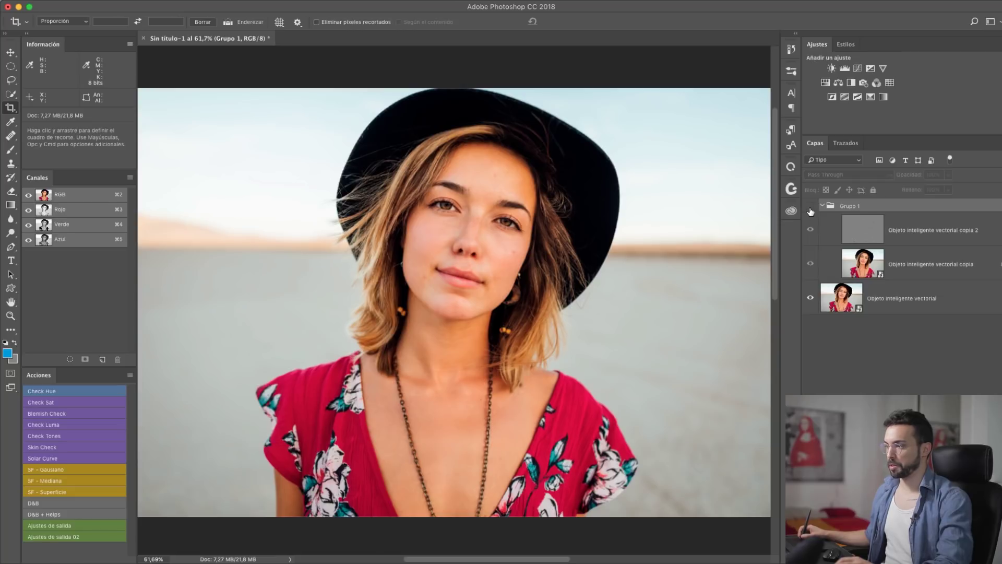
left_click(811, 207)
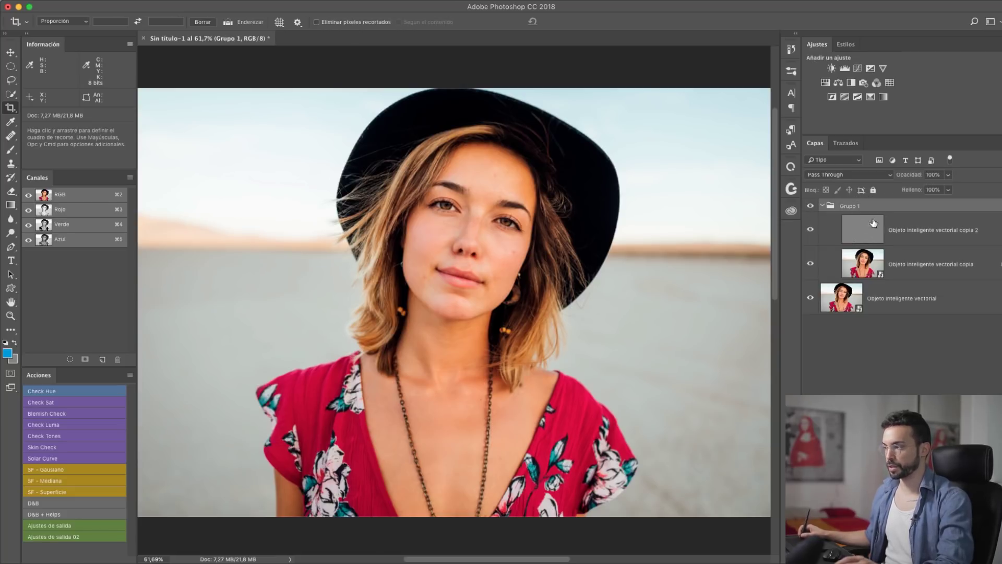
left_click(896, 244)
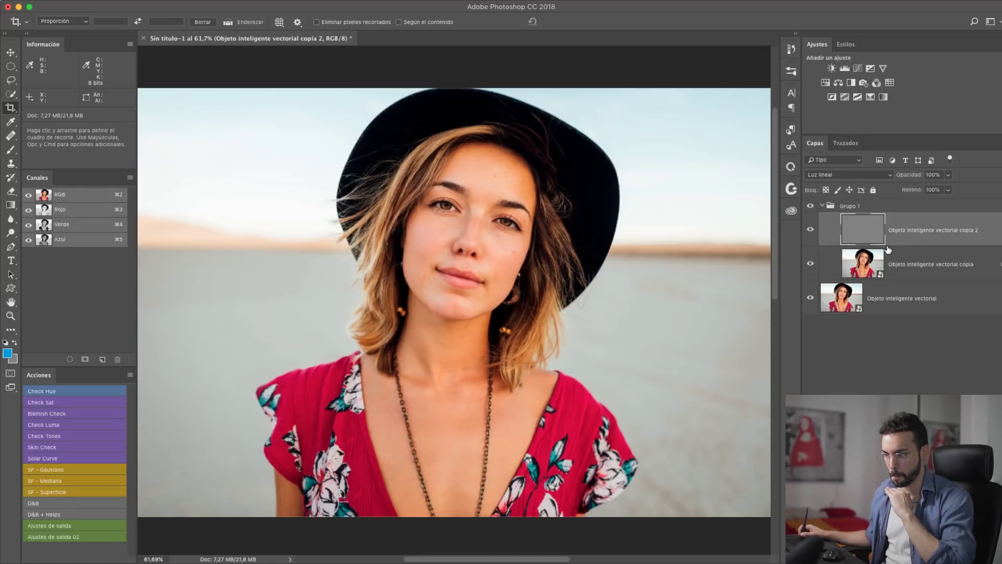
left_click(916, 302)
left_click(925, 270)
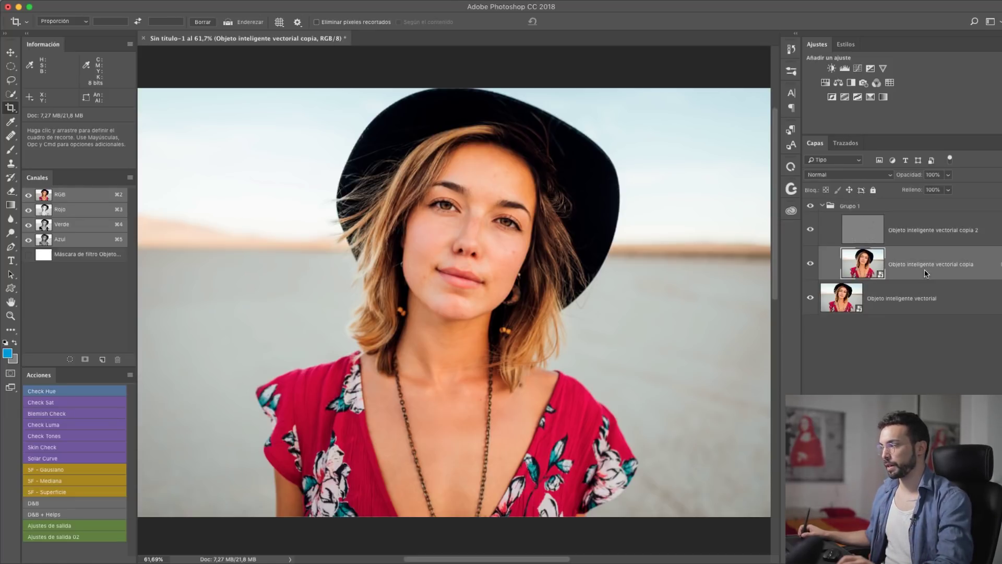
key("alt+bracketright")
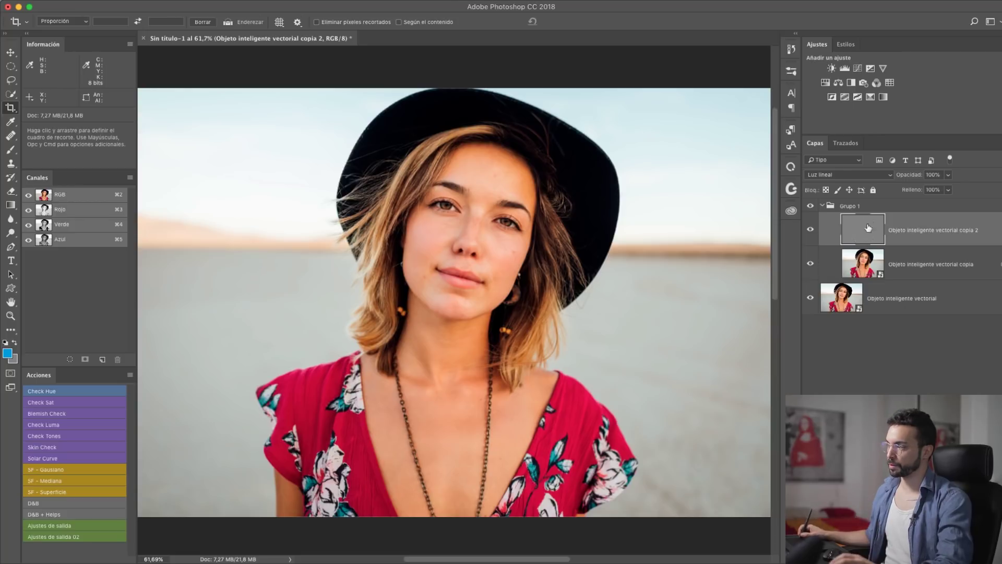
key("alt+bracketright")
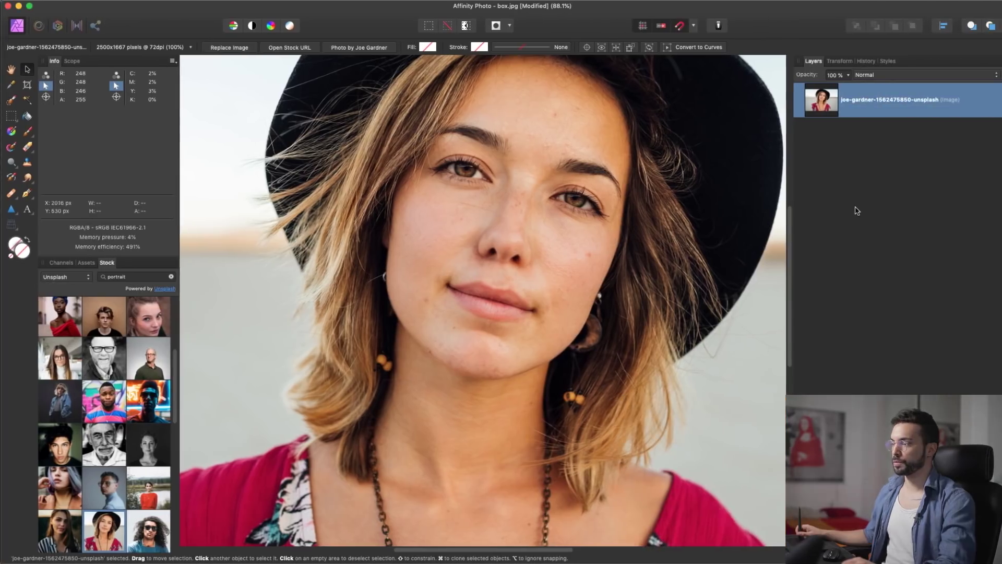
Start Frequency Separation on the portrait in Affinity Photo and inspect the high-frequency preview around the hair and hat brim.
left_click(315, 0)
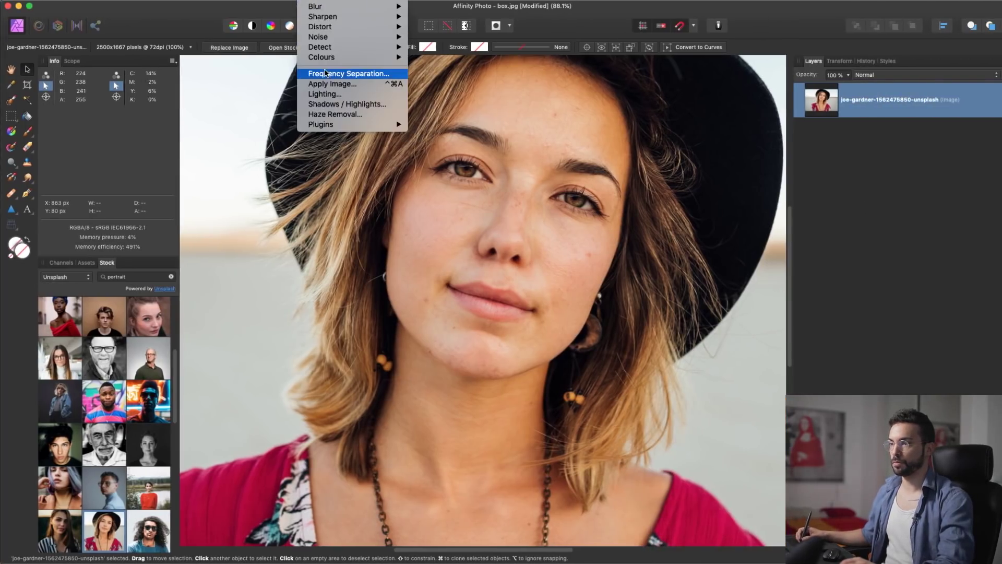
left_click(346, 73)
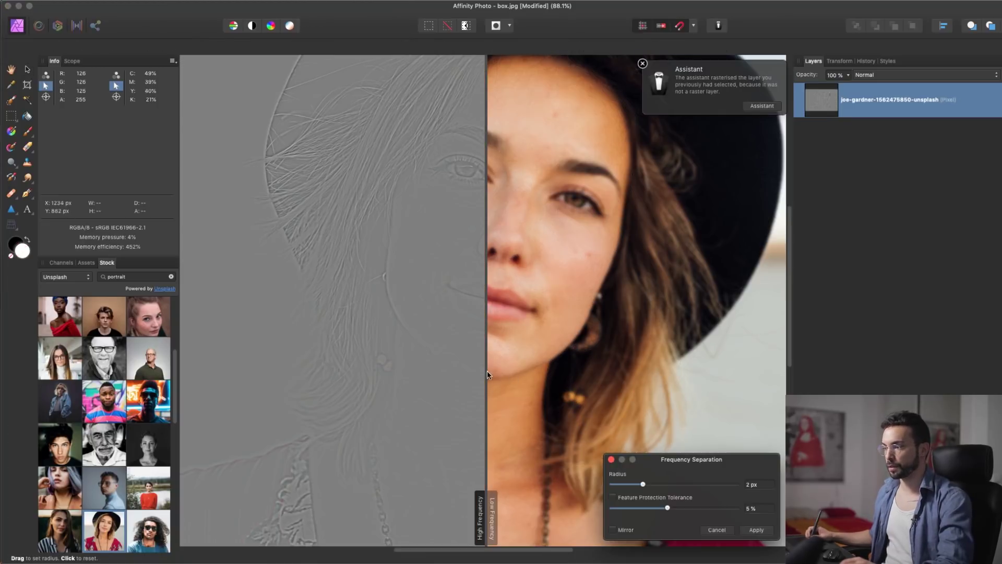
left_click_drag(491, 438, 762, 360)
key("z")
left_click_drag(711, 340, 868, 331)
key("space")
left_click_drag(664, 311, 453, 291)
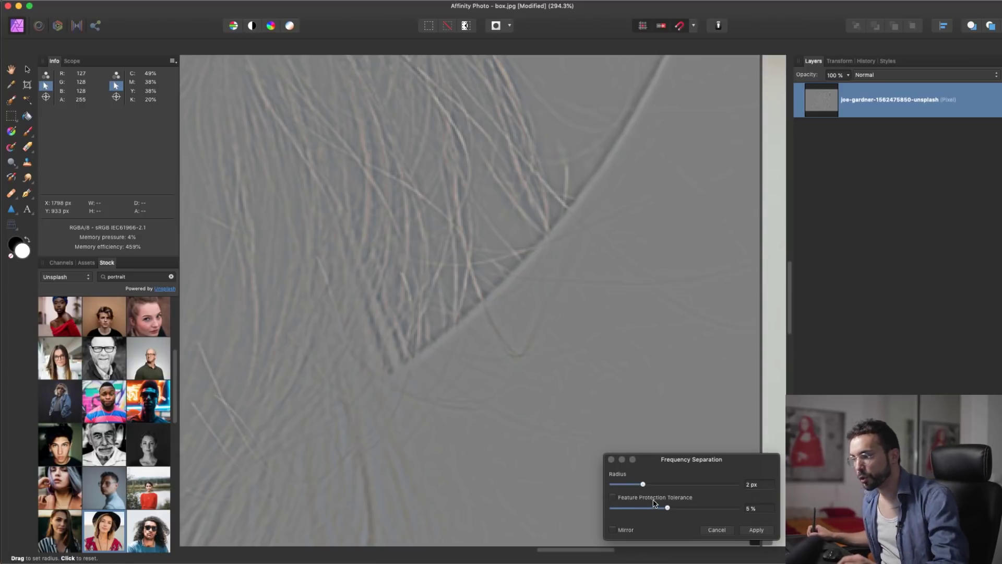
Enable Feature Protection Tolerance at 76 % and apply the frequency separation with a 2 px radius.
left_click(628, 500)
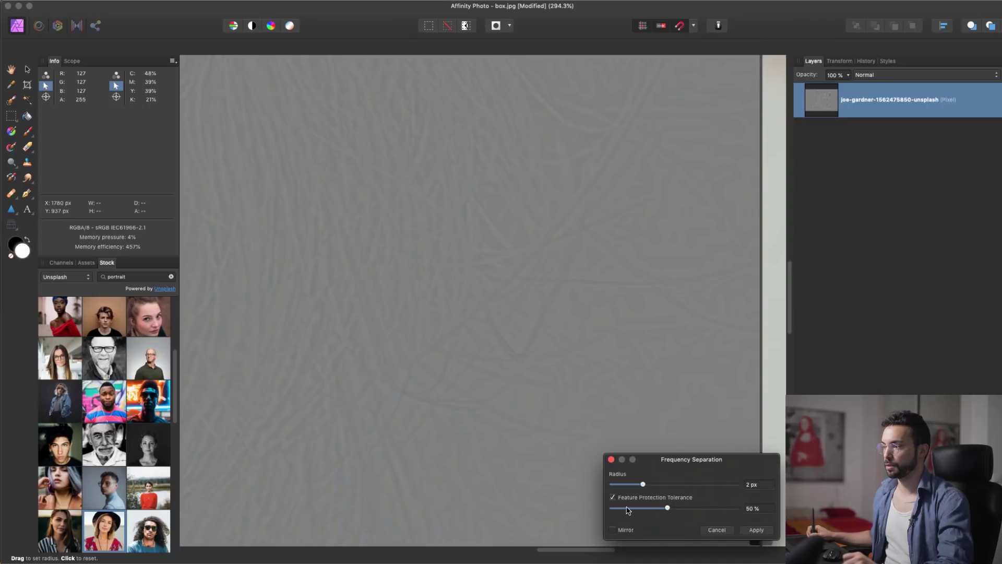
left_click_drag(649, 511, 708, 514)
left_click_drag(559, 284, 527, 435)
left_click_drag(532, 318, 323, 360)
left_click_drag(414, 289, 439, 363)
left_click_drag(468, 431, 574, 259)
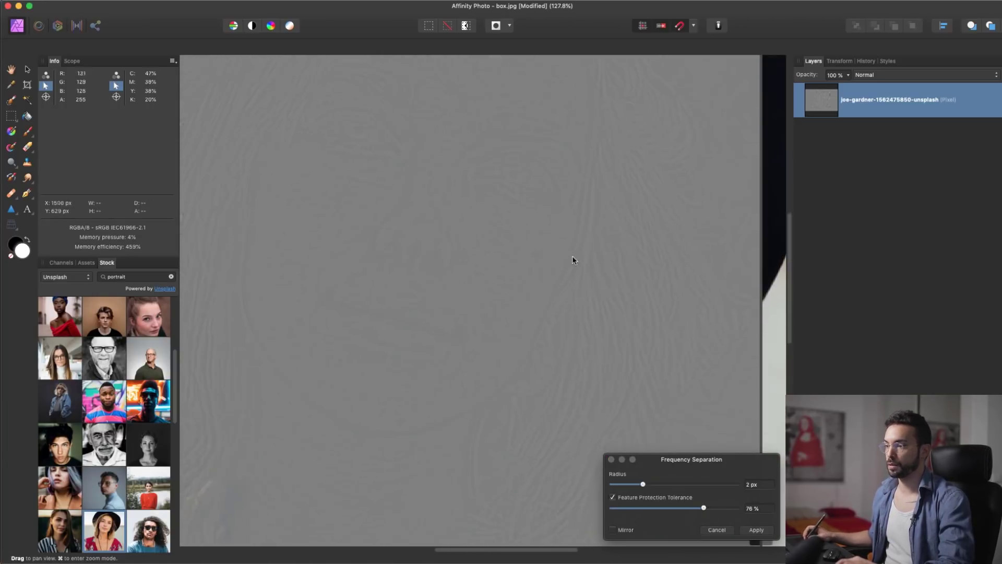
left_click(761, 531)
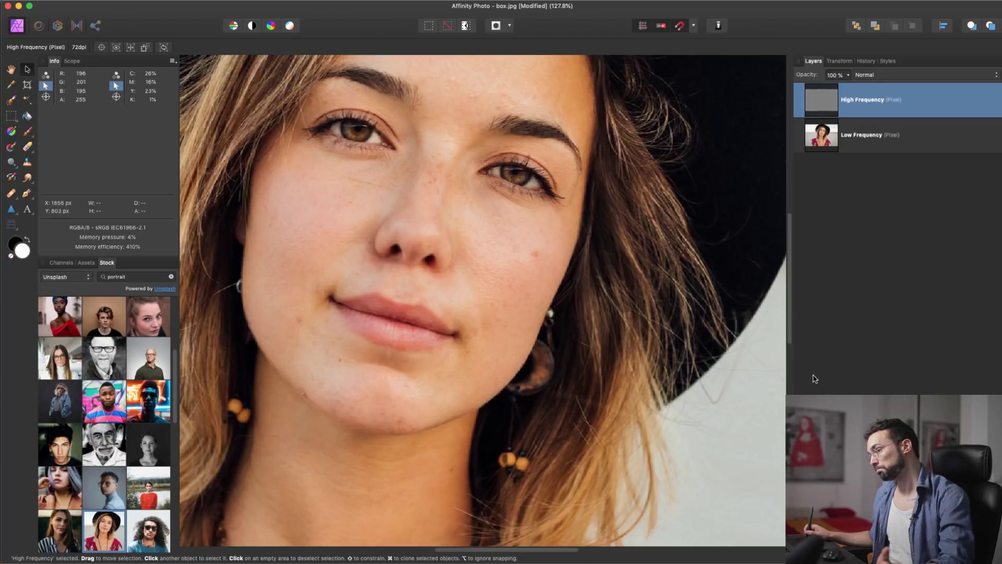
Examine the High Frequency and Low Frequency layers by selecting each in turn, and clear the layer selection.
left_click(928, 139)
left_click(925, 105)
left_click(938, 122)
left_click(934, 106)
left_click(855, 134)
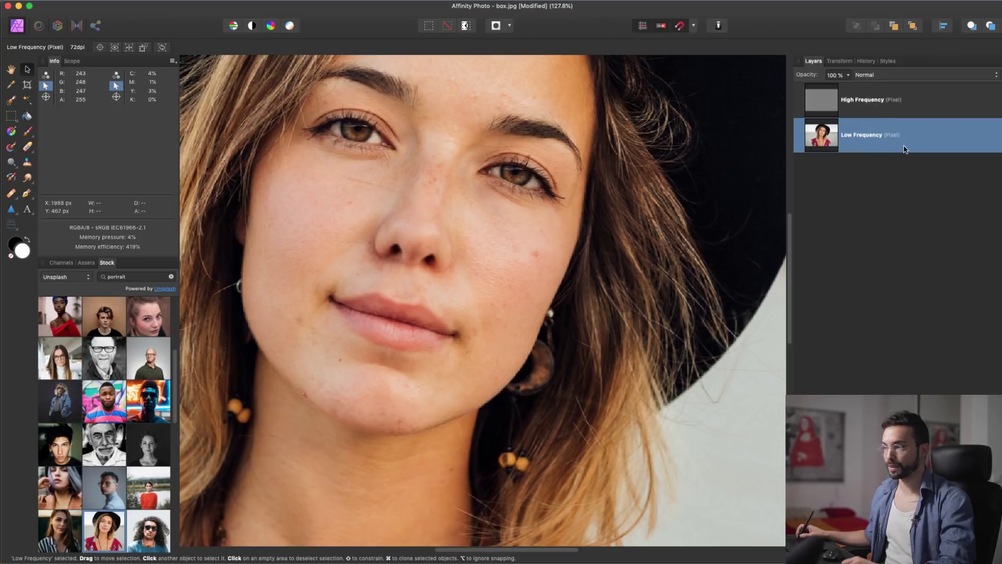
left_click(935, 111)
left_click(907, 184)
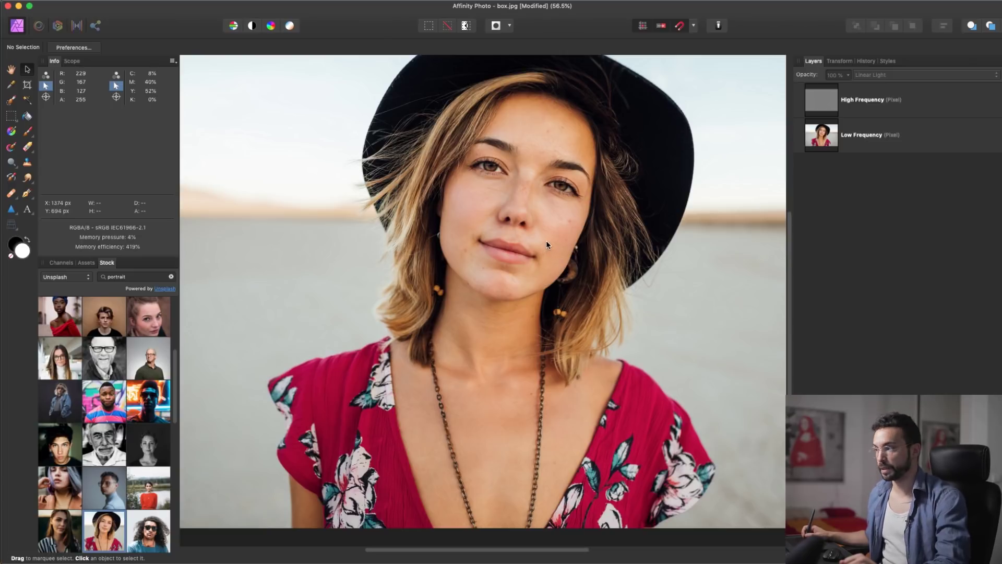
Show the Apply Image options for the High Frequency layer clear of the layer list and close them without applying.
left_click(938, 99)
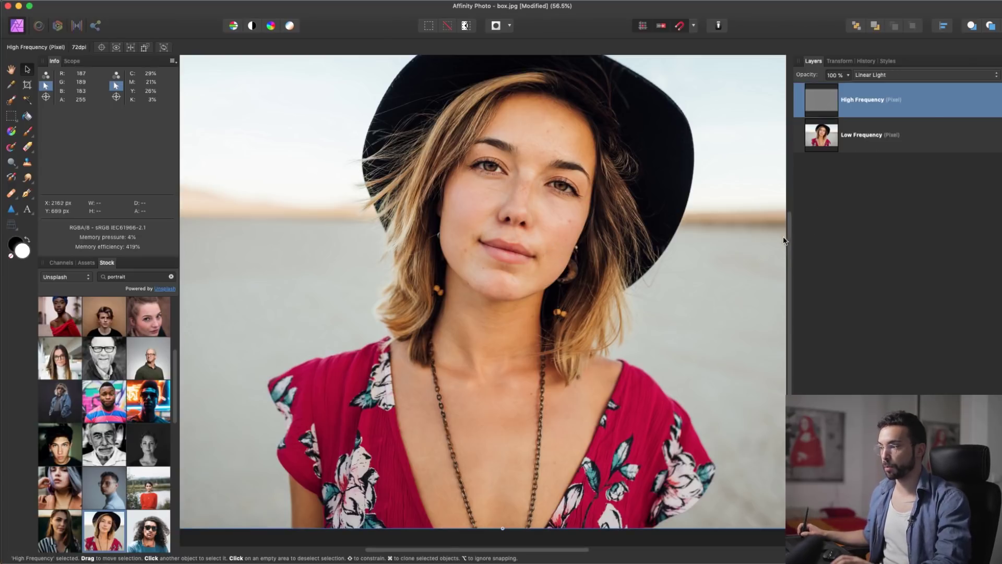
key("super+shift+a")
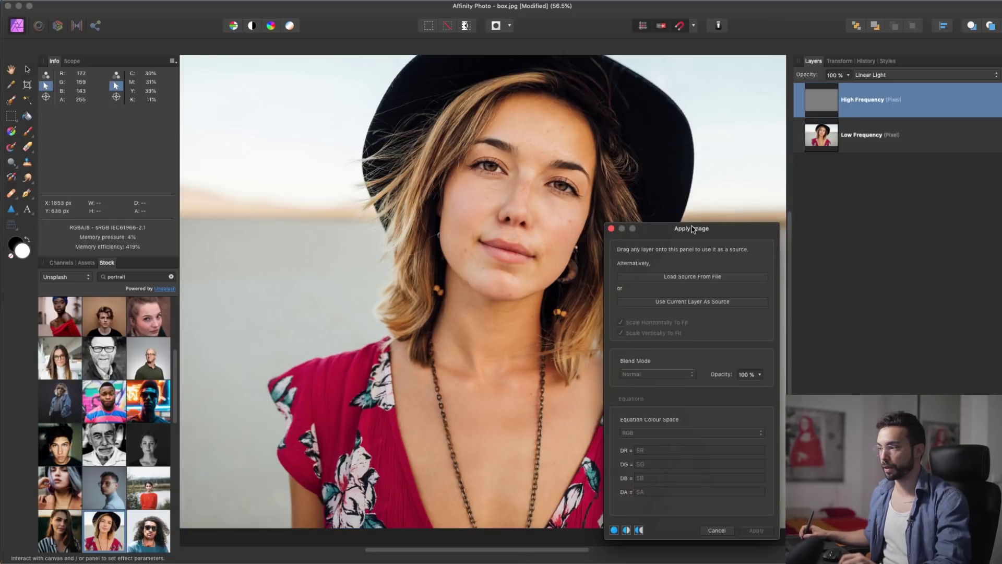
left_click_drag(692, 229, 528, 103)
left_click(844, 189)
left_click(887, 144)
left_click(890, 102)
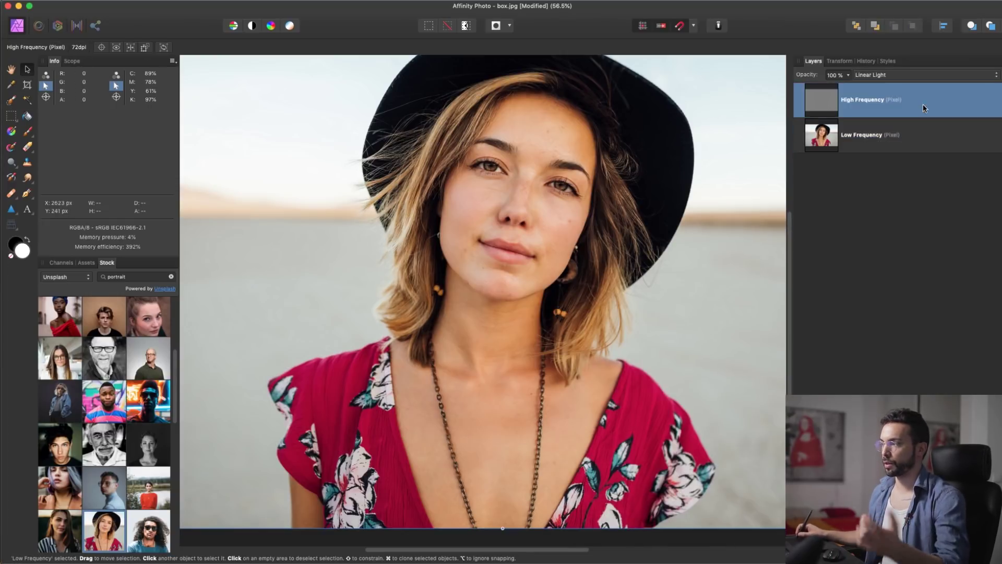
Group the two frequency layers and add a live High Pass filter above them with a 1.5 px radius in Overlay mode.
left_click(869, 205)
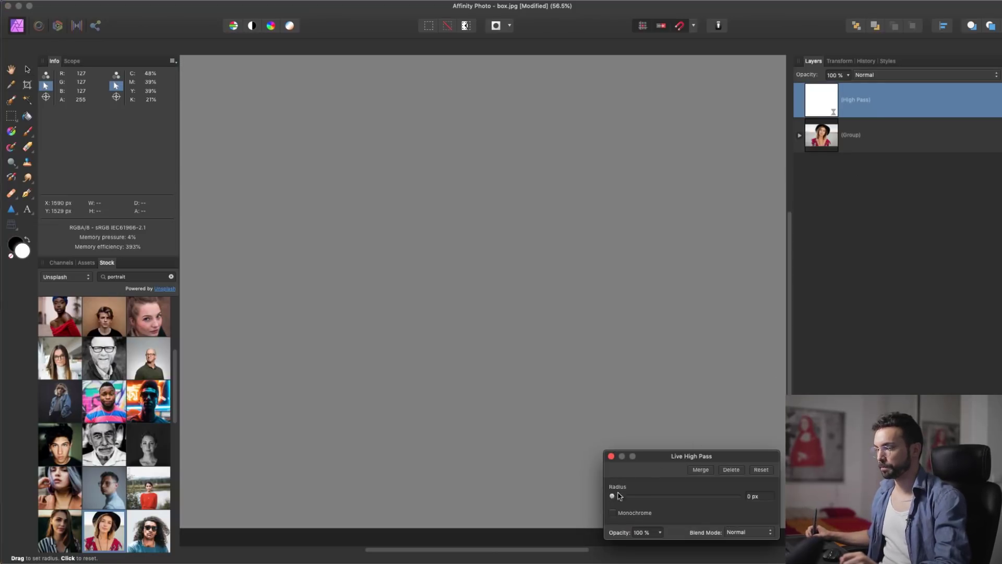
left_click_drag(661, 496, 642, 496)
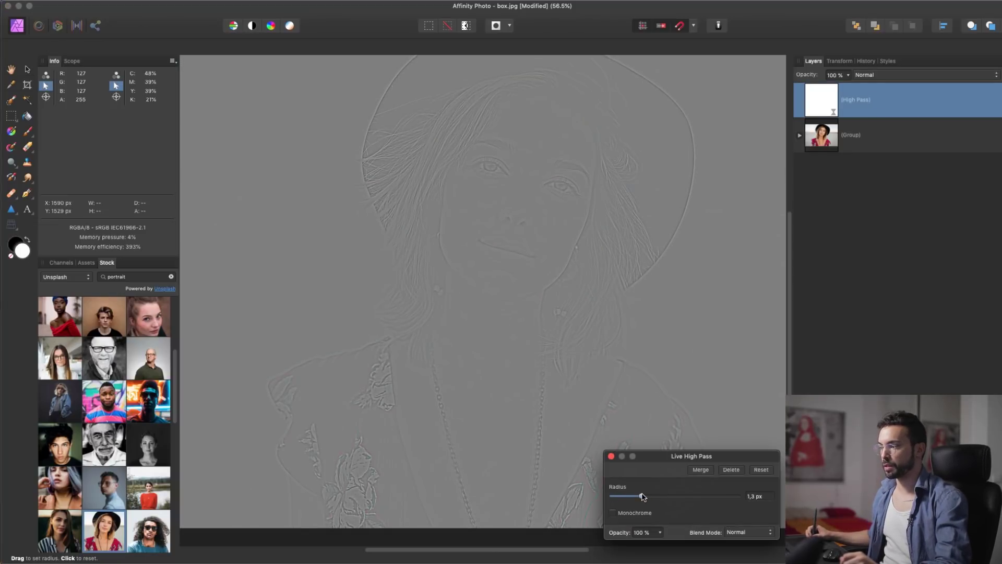
left_click_drag(569, 208, 723, 279)
left_click(888, 75)
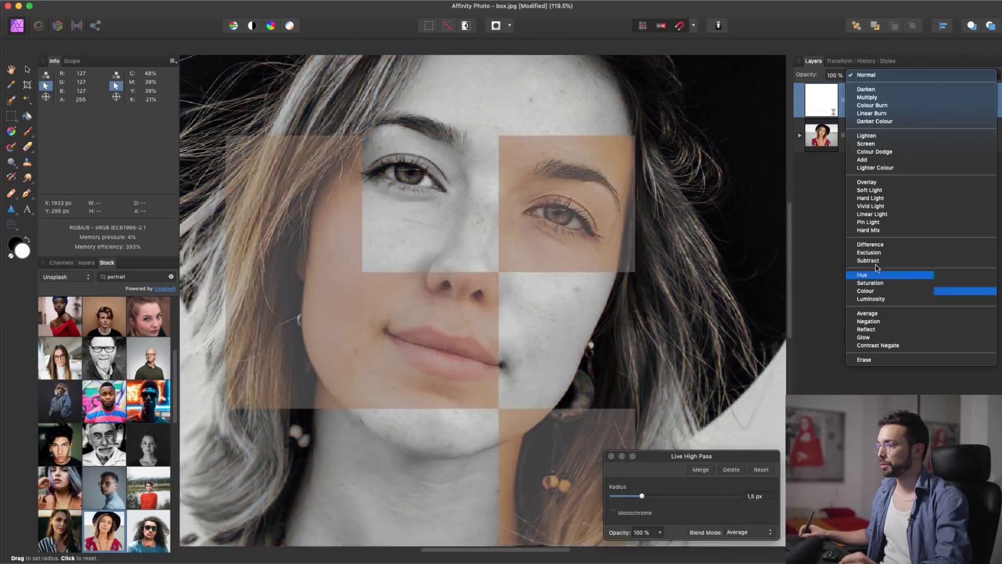
left_click(838, 320)
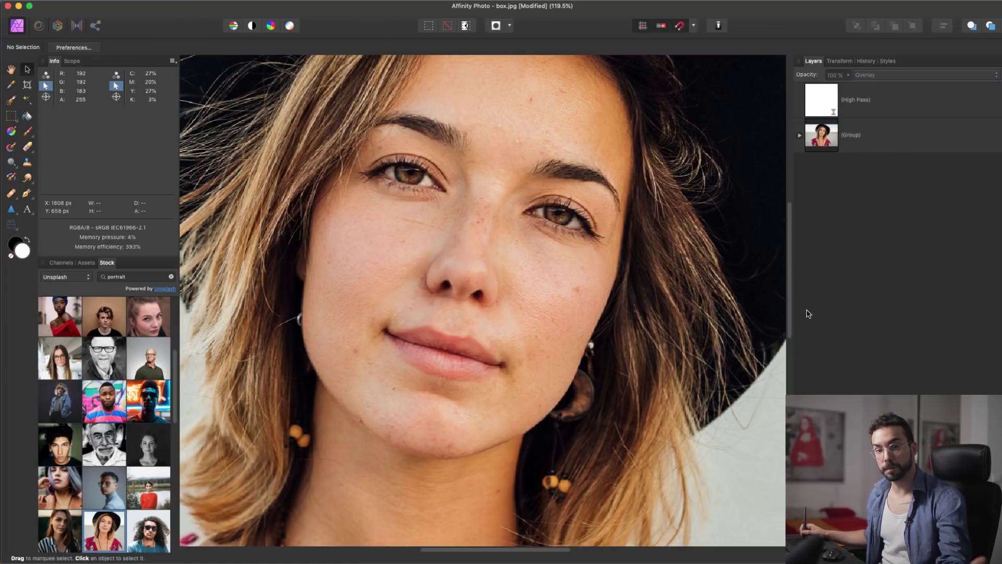
Reopen the live High Pass settings, lower the radius to about 1 px and check the sharpening on the portrait.
double_click(817, 109)
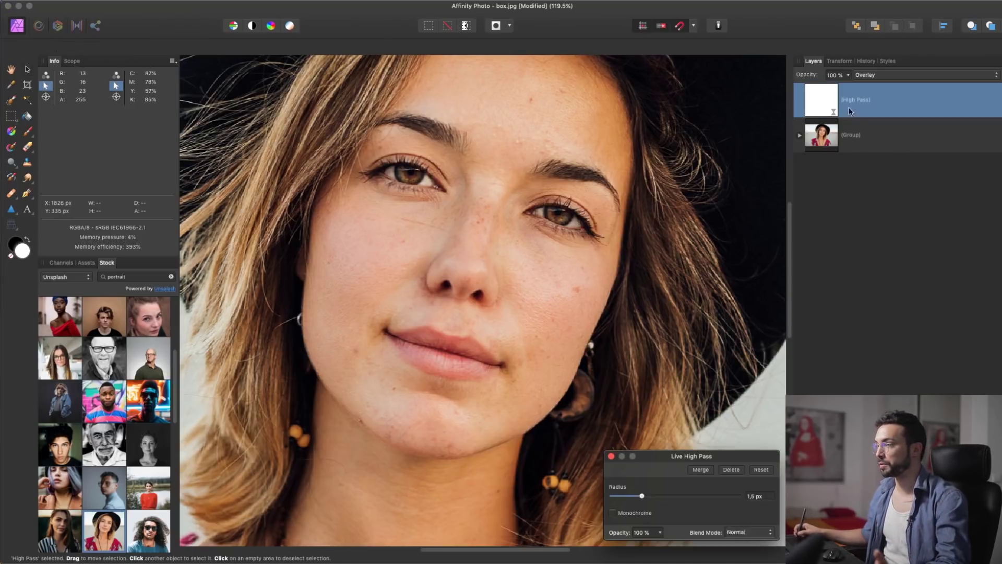
mouse_move(642, 498)
left_mouse_down()
mouse_move(664, 499)
mouse_move(635, 501)
mouse_move(646, 503)
left_mouse_up()
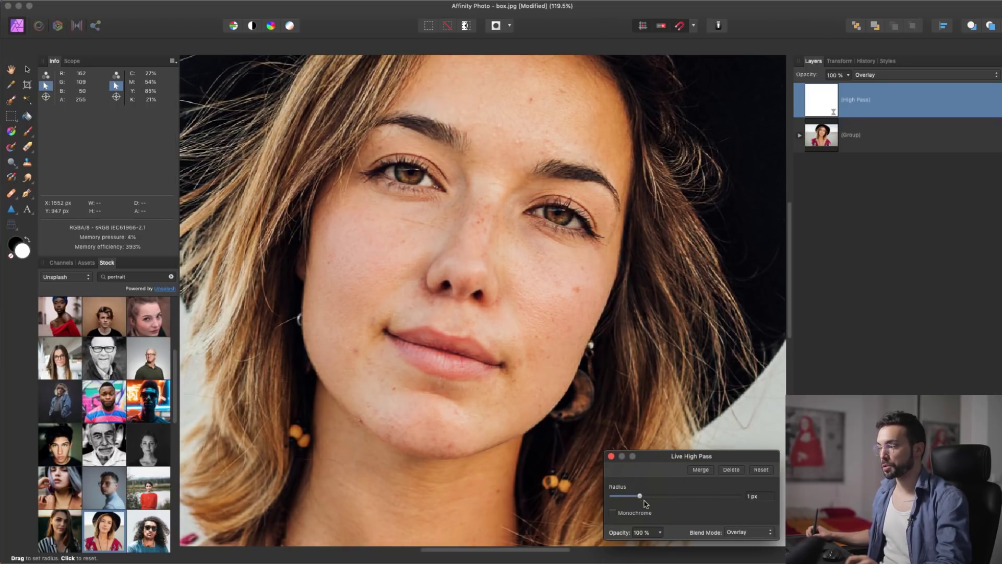
left_click(831, 366)
scroll(670, 240, "down", 6)
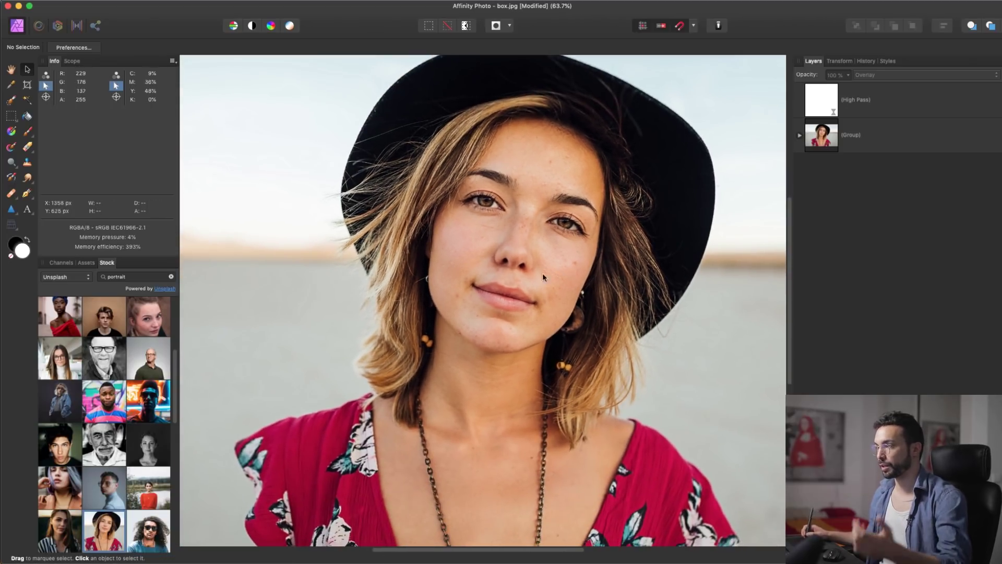
Set the High Pass layer's blend mode to Normal and inspect its grey edge detail over the group.
left_click(861, 146)
left_click_drag(592, 297, 449, 293)
left_click(823, 101)
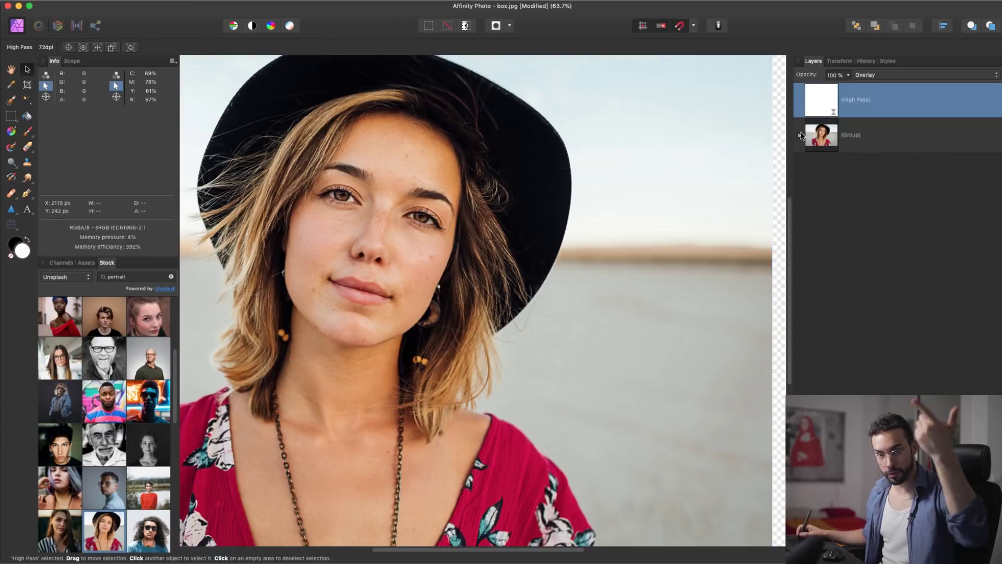
left_click(896, 74)
left_click(880, 2)
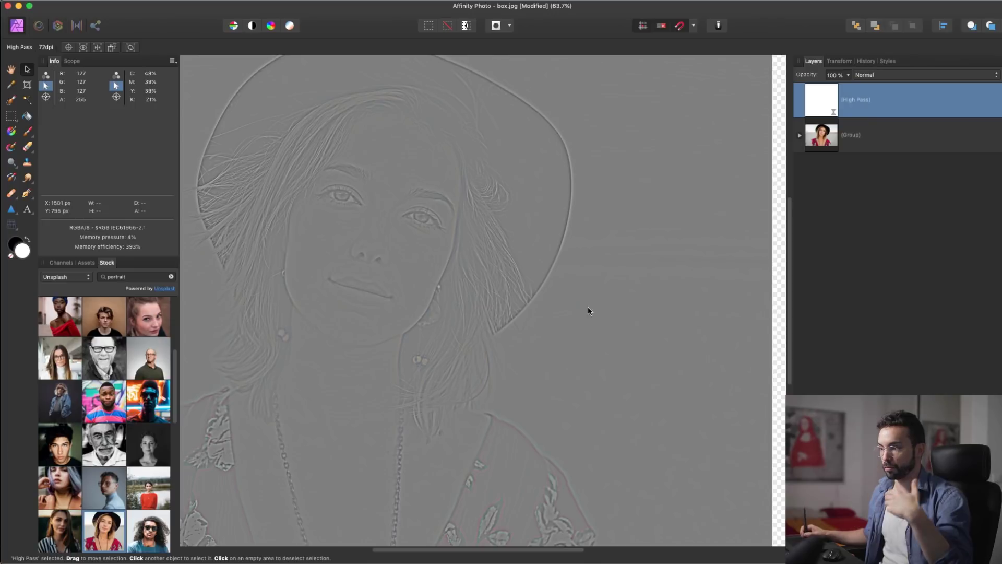
left_click(825, 146)
left_click_drag(472, 271, 536, 215)
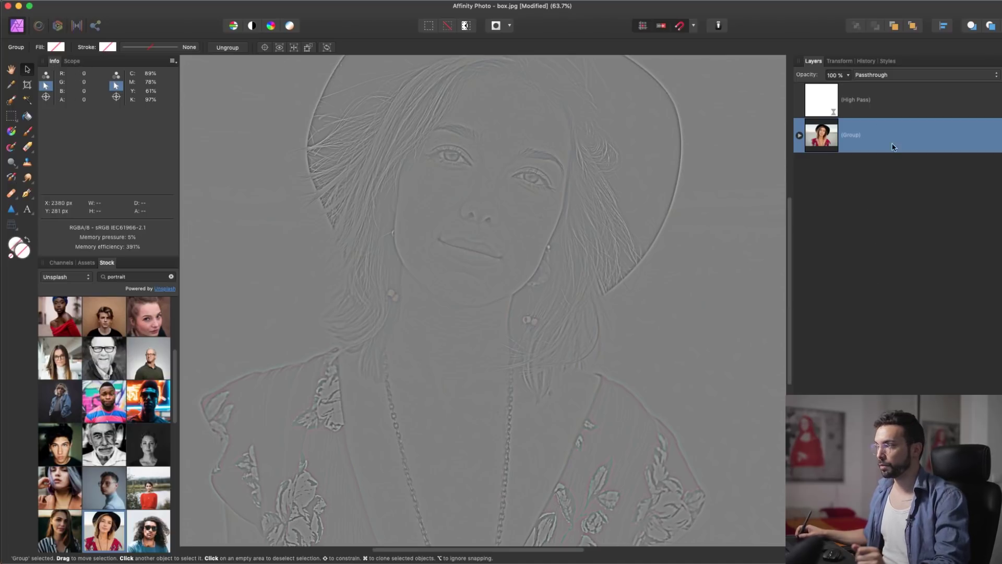
left_click(907, 121)
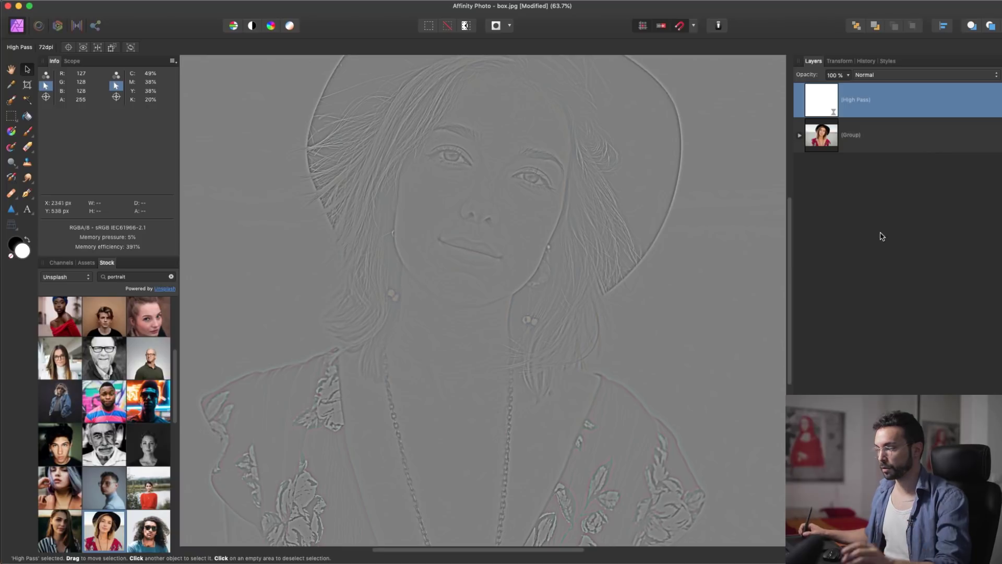
Add a live Add Noise filter and place it as its own layer above the High Pass layer.
left_click(927, 547)
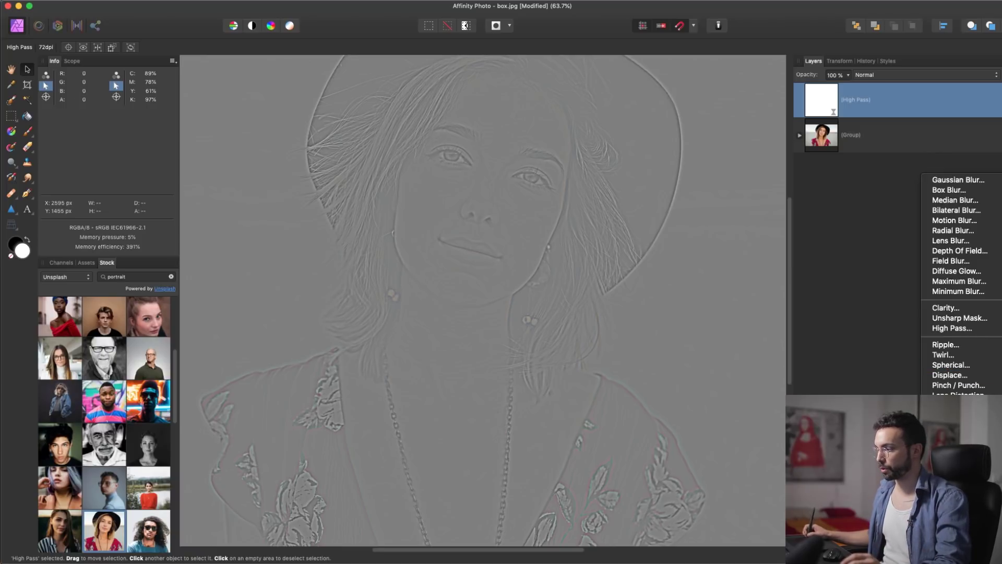
left_click(951, 442)
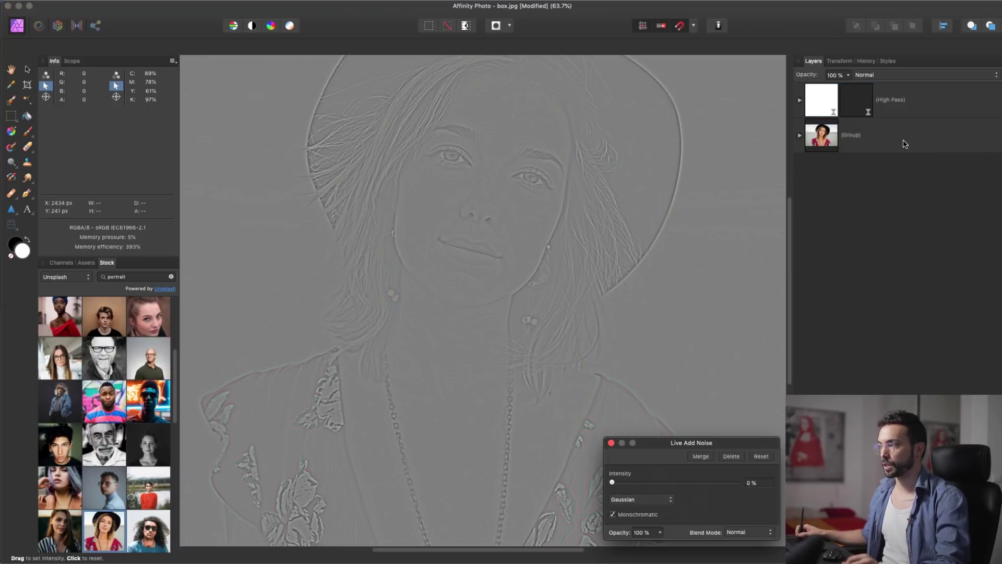
left_click_drag(858, 110, 872, 90)
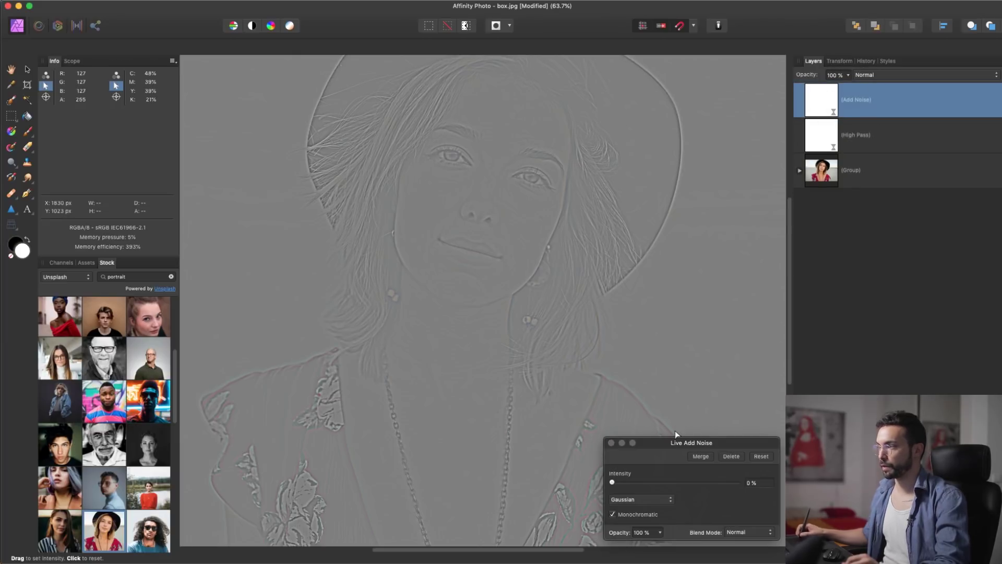
Set the High Pass layer's blend mode to Overlay beneath the noise layer.
left_click(919, 136)
left_click(898, 74)
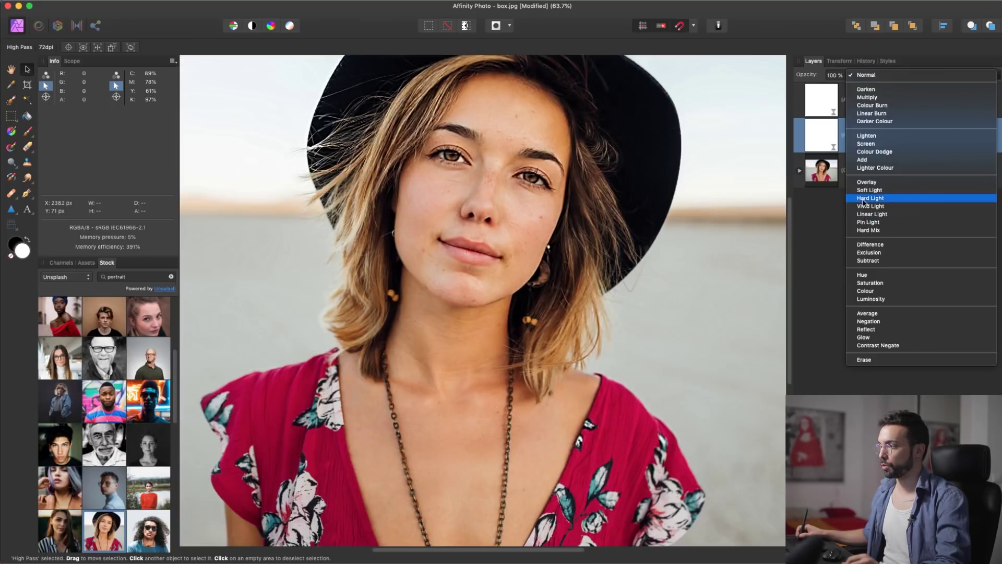
left_click(867, 182)
Set the live Add Noise intensity to 14 % with Gaussian, monochromatic noise.
left_click(825, 108)
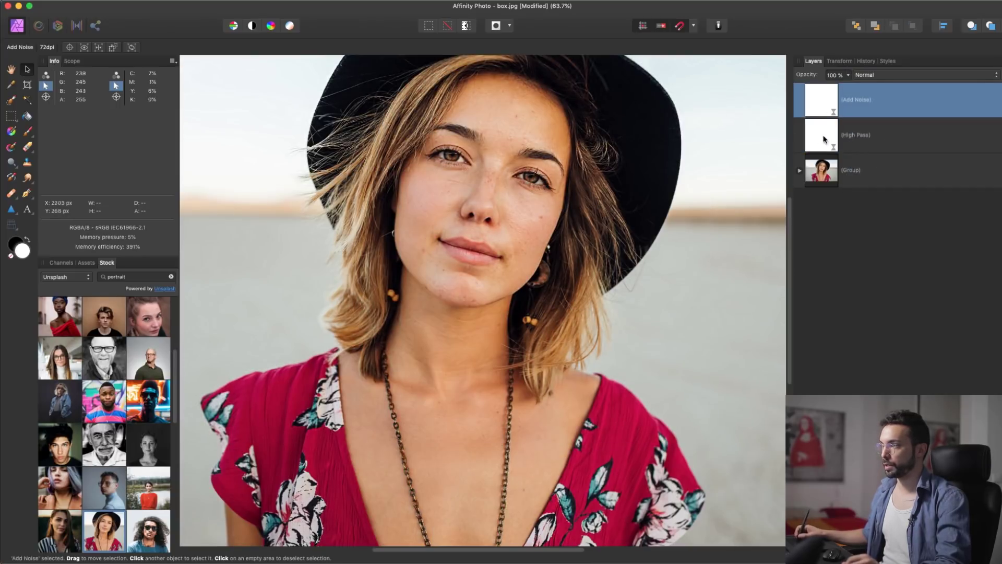
double_click(827, 102)
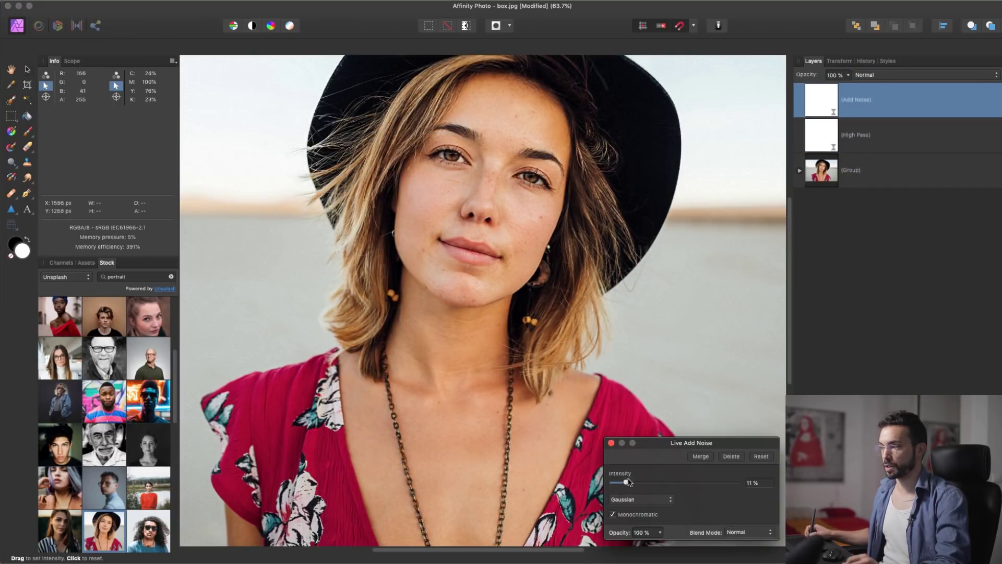
left_click_drag(618, 326, 683, 320)
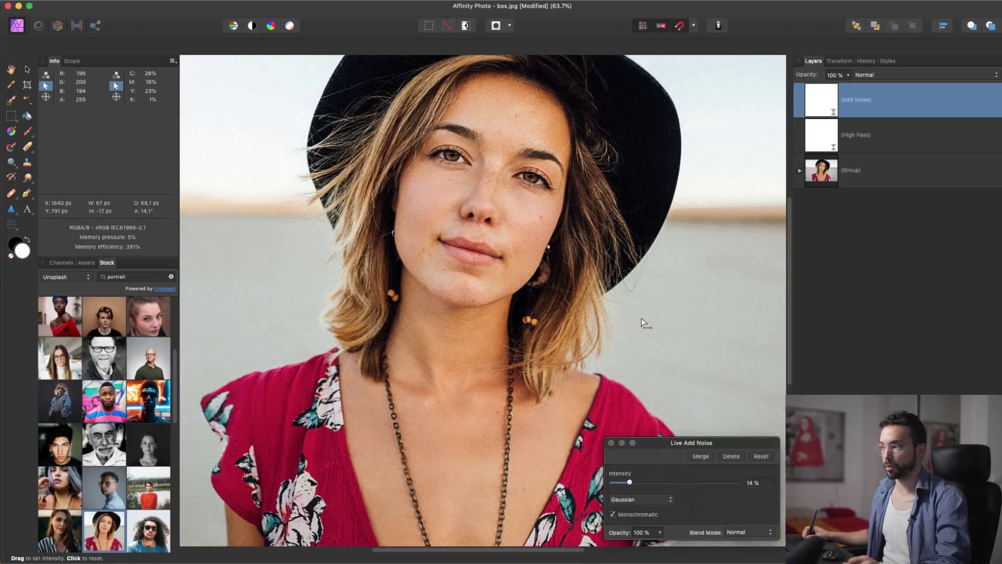
left_click(869, 249)
Examine the noise grain over the portrait, both zoomed out and close up on the face.
left_click_drag(635, 225, 711, 311)
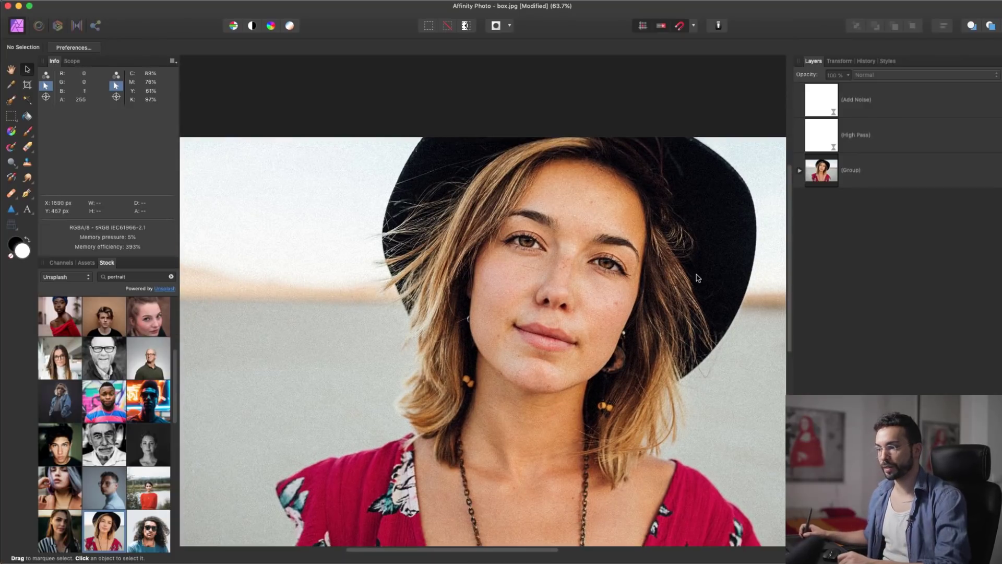
key("z")
left_click_drag(670, 250, 582, 282)
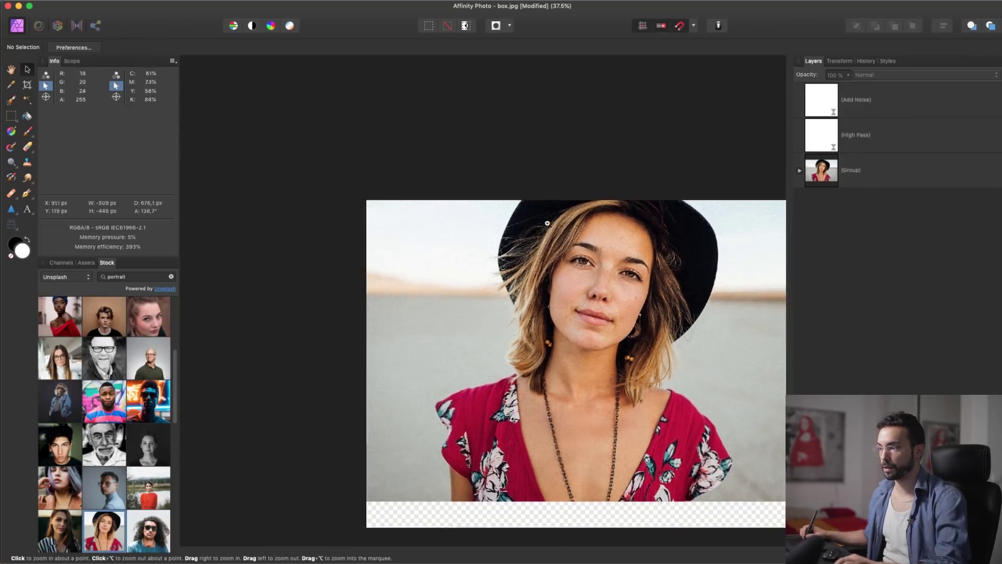
left_click_drag(693, 324, 630, 269)
left_click(877, 181)
left_click_drag(678, 296, 701, 324)
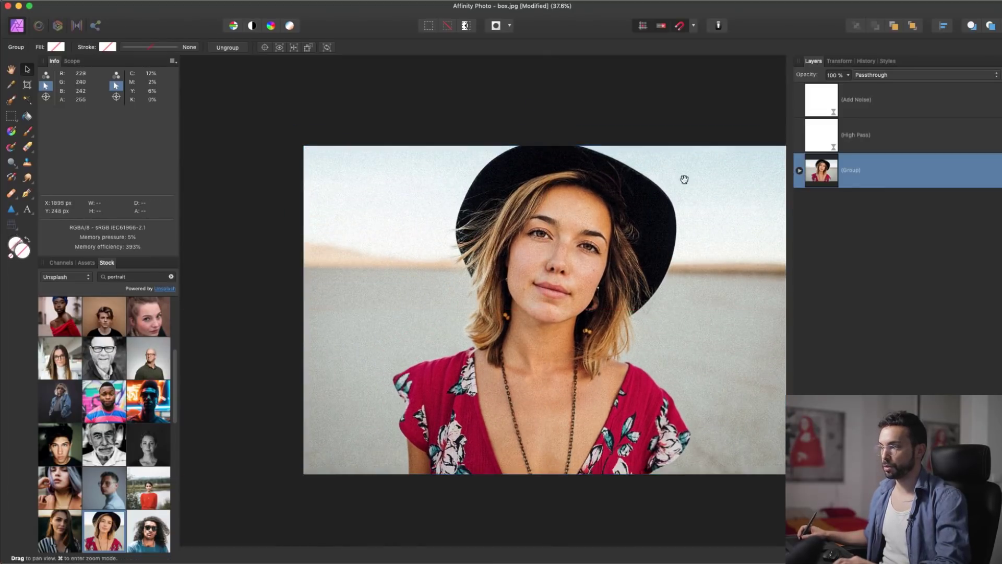
left_click_drag(690, 133, 649, 130)
left_click_drag(579, 228, 641, 235)
left_click_drag(578, 284, 697, 281)
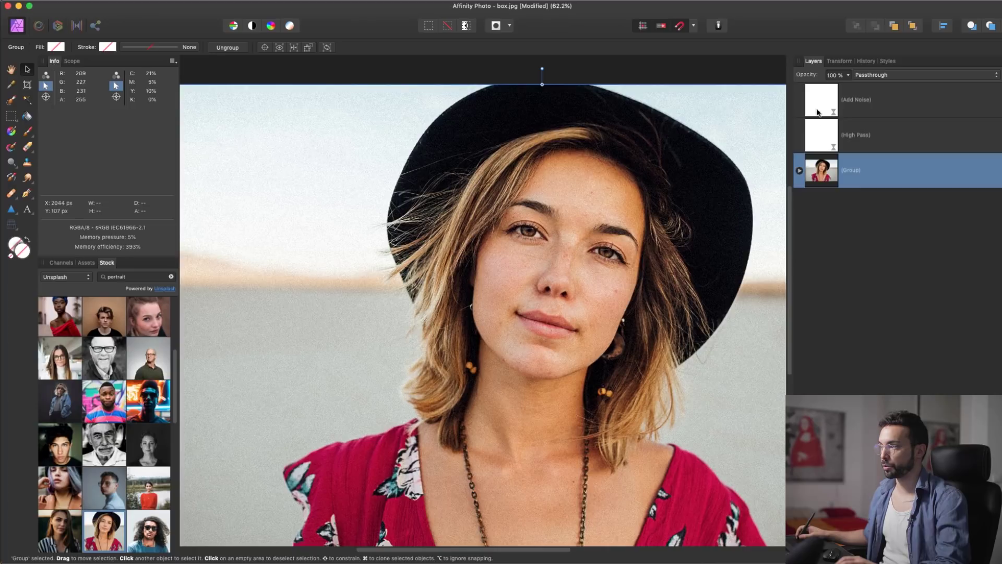
Raise the Add Noise intensity to 32 % and the live High Pass radius to 13.6 px.
left_click(817, 118)
double_click(818, 100)
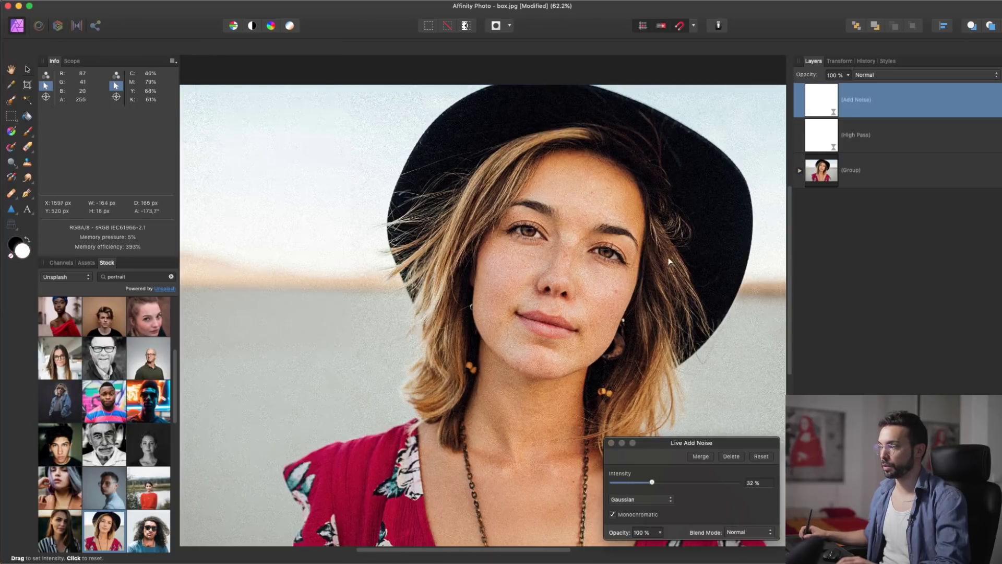
double_click(823, 147)
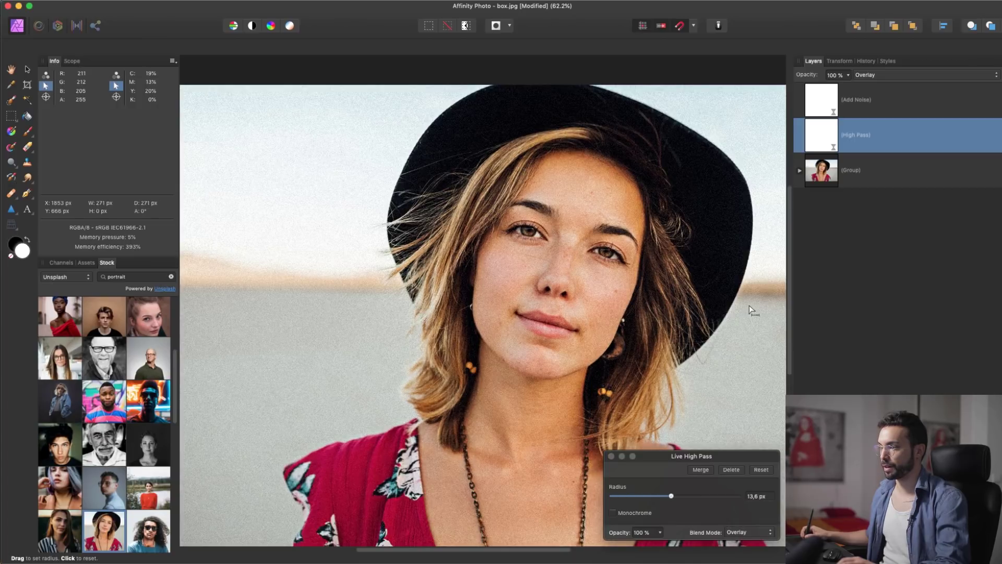
left_click(873, 306)
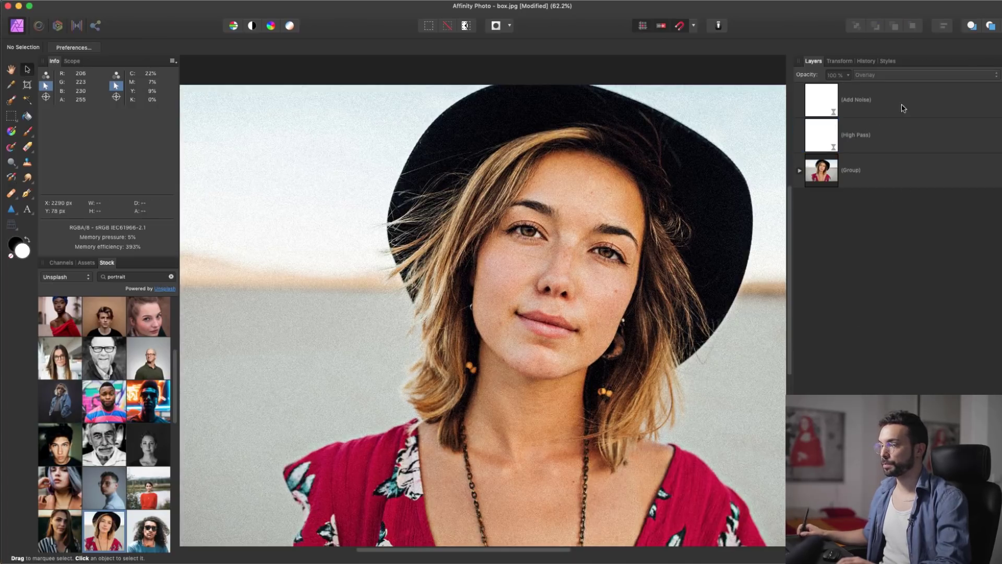
Delete the Add Noise and High Pass filter layers so that only the group is left.
left_click_drag(619, 275, 555, 217)
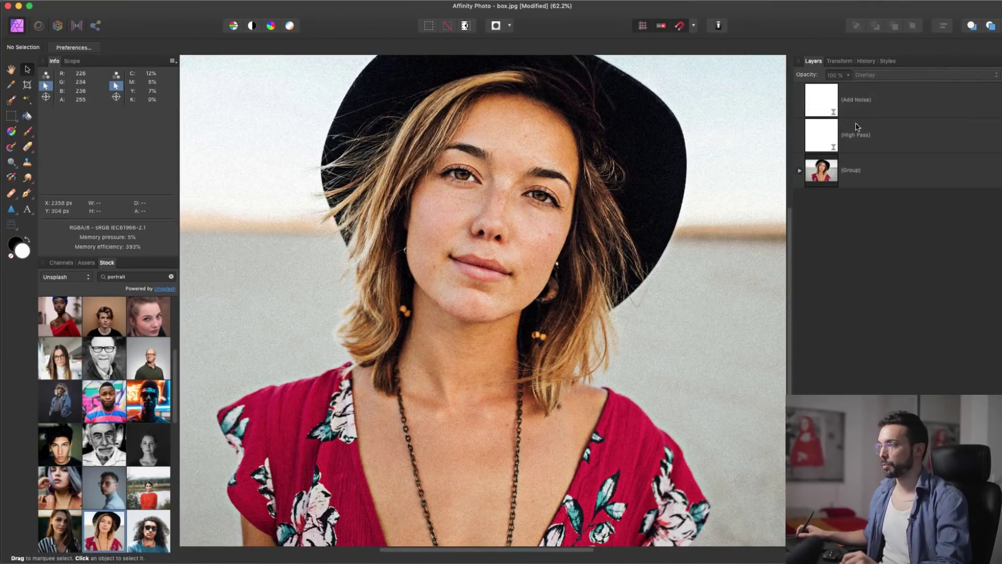
left_click(886, 110)
key("Delete")
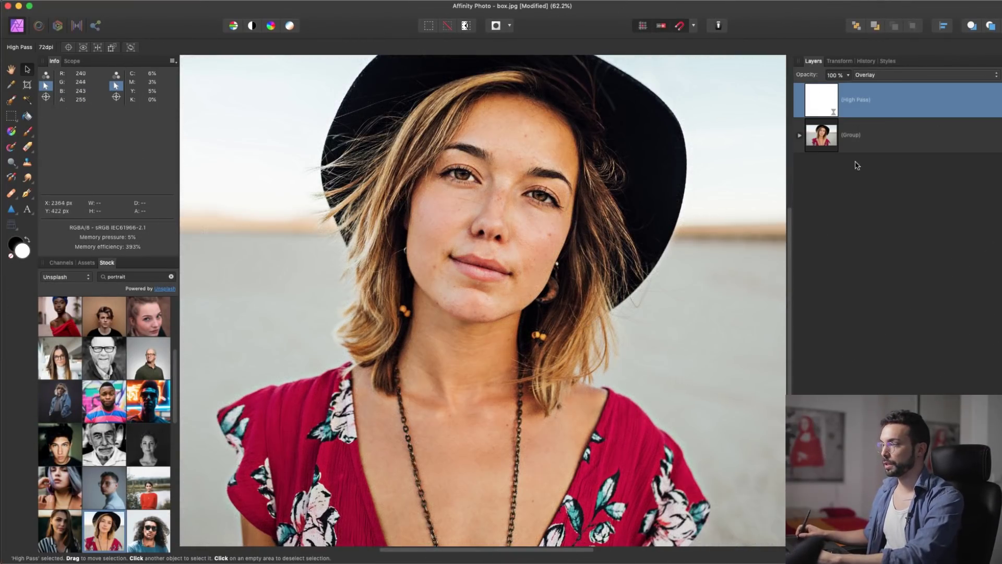
key("Delete")
Select the woman and her hat with the Selection Brush and open the selection refinement.
key("super+0")
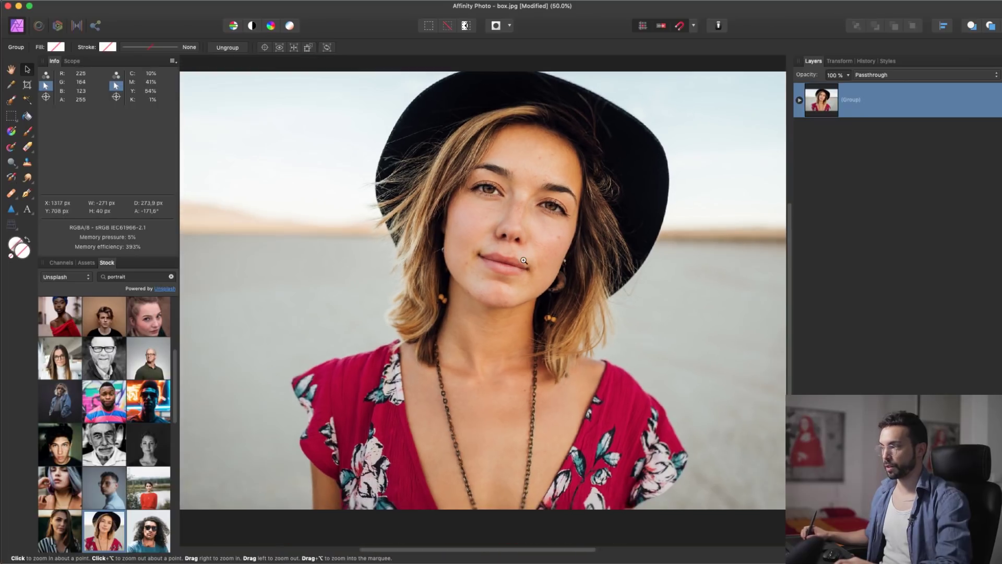
key("w")
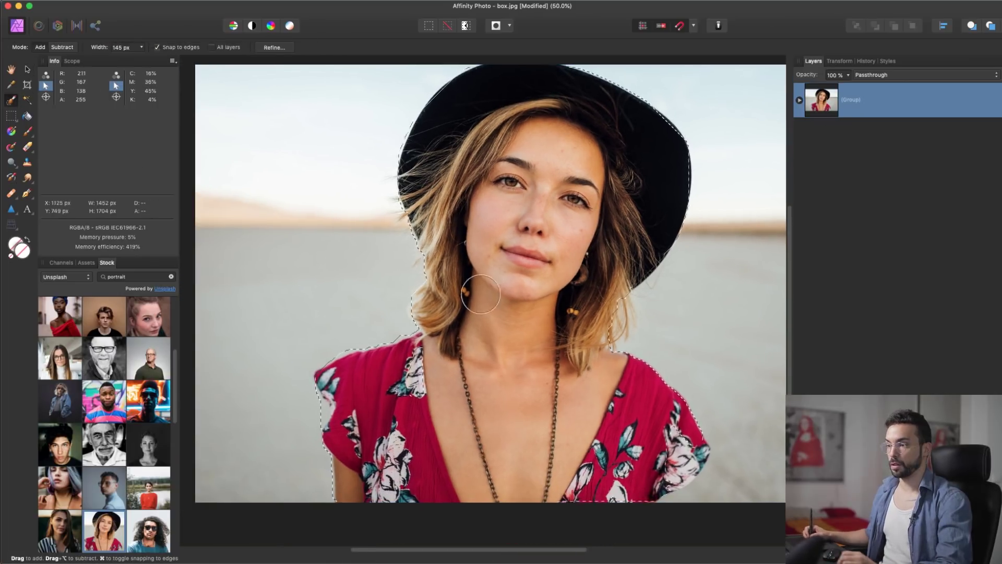
left_click(284, 50)
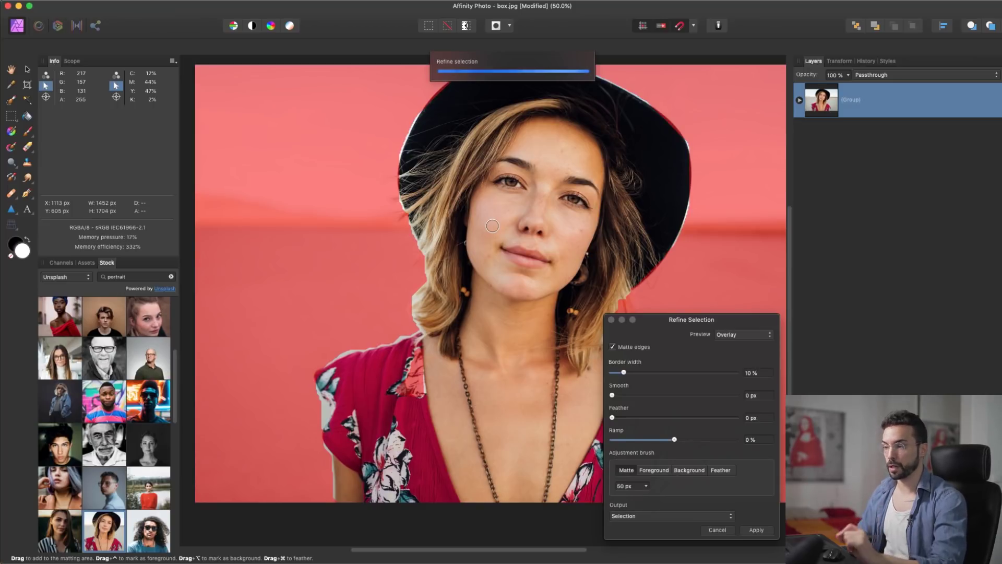
Set the Refine Selection preview to Black matte to judge the cut-out around the hair.
scroll(586, 243, "down", 3)
scroll(586, 243, "right", 3)
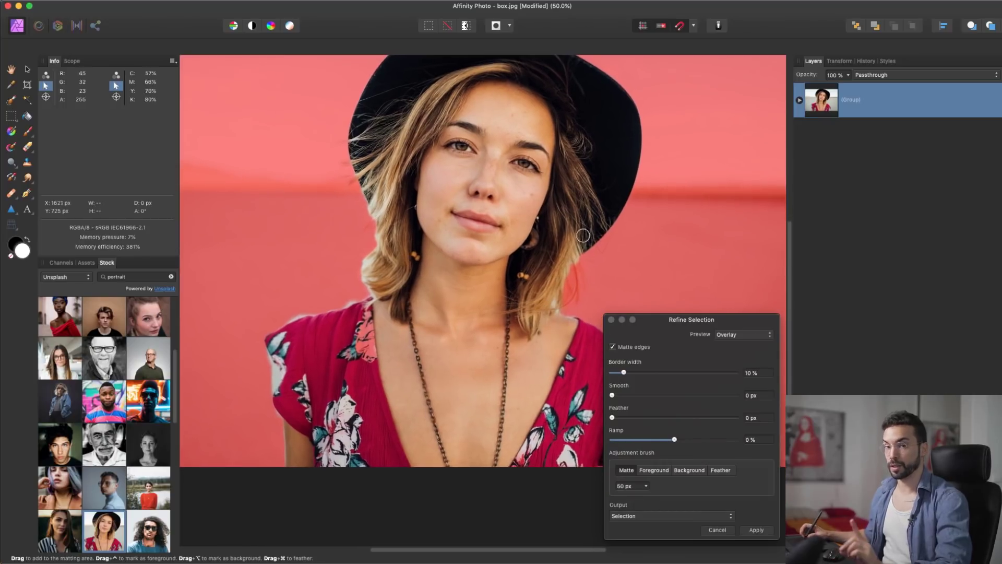
scroll(561, 282, "up", 3)
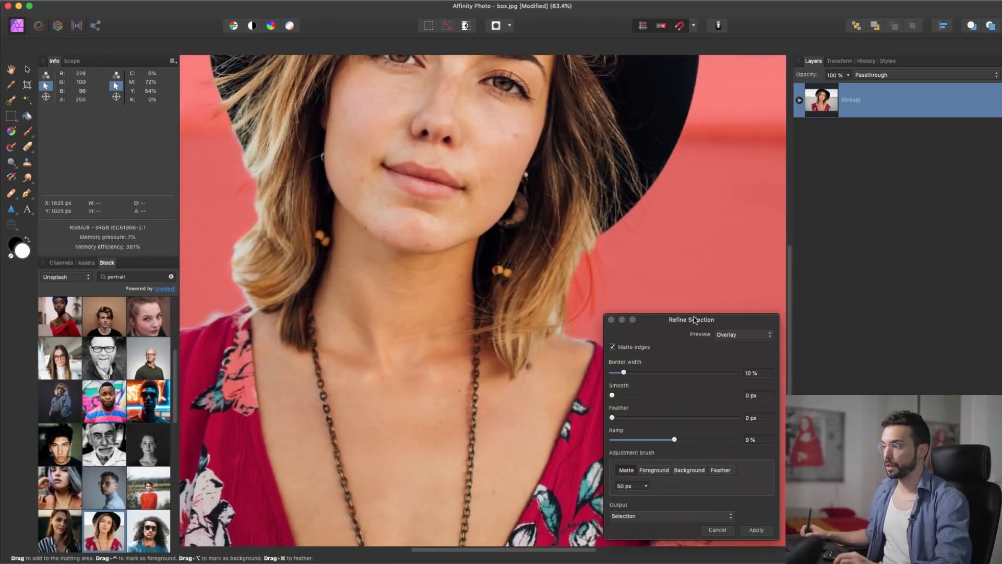
left_click(750, 336)
left_click(742, 343)
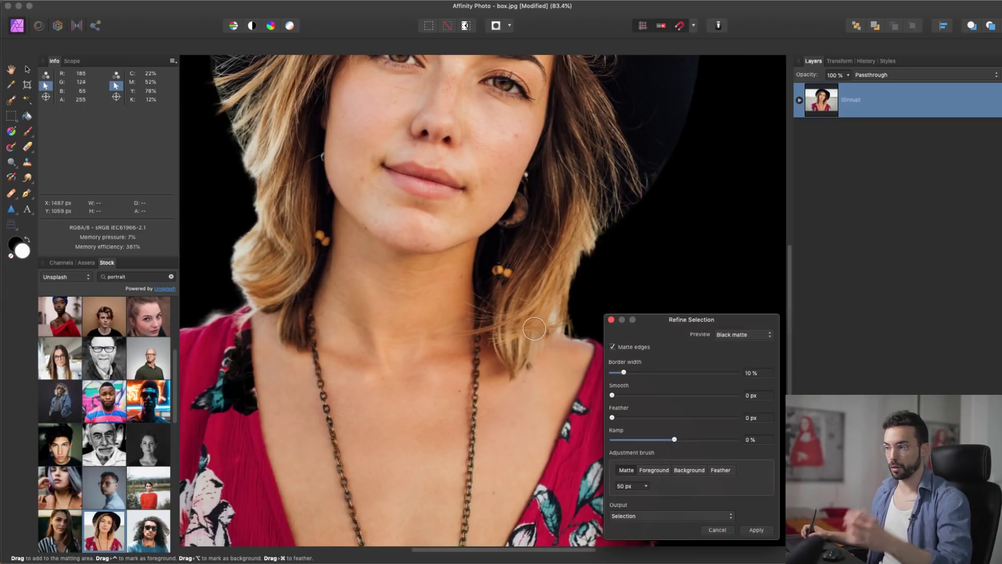
Brush the Matte adjustment along the outer edge of the hair down to the shoulder to refine the selection.
scroll(534, 328, "up", 10)
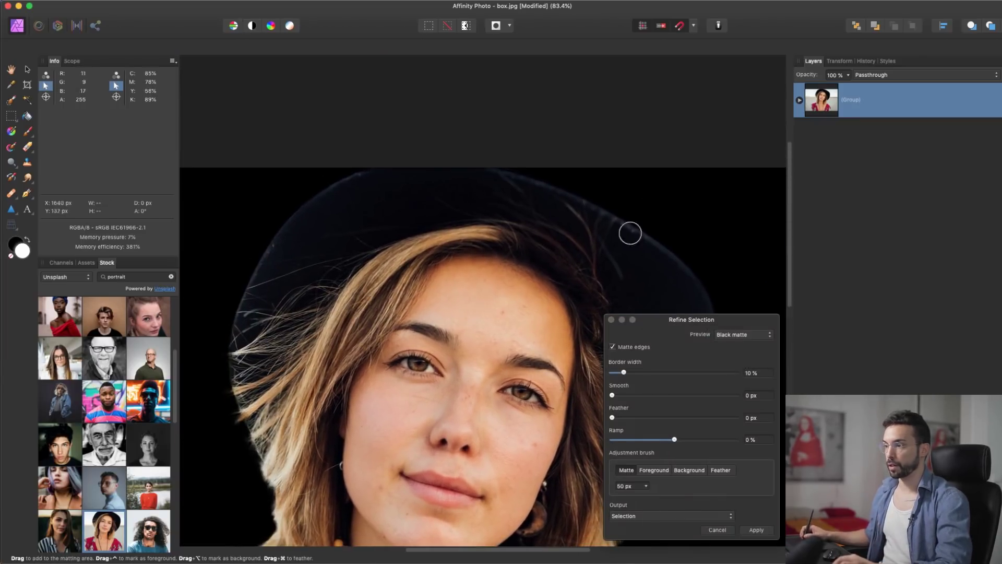
left_click_drag(355, 516, 484, 426, "space")
left_click_drag(477, 363, 534, 176, "space")
mouse_move(441, 185)
left_mouse_down()
mouse_move(449, 224)
mouse_move(436, 297)
mouse_move(447, 326)
mouse_move(293, 372)
mouse_move(255, 406)
left_mouse_up()
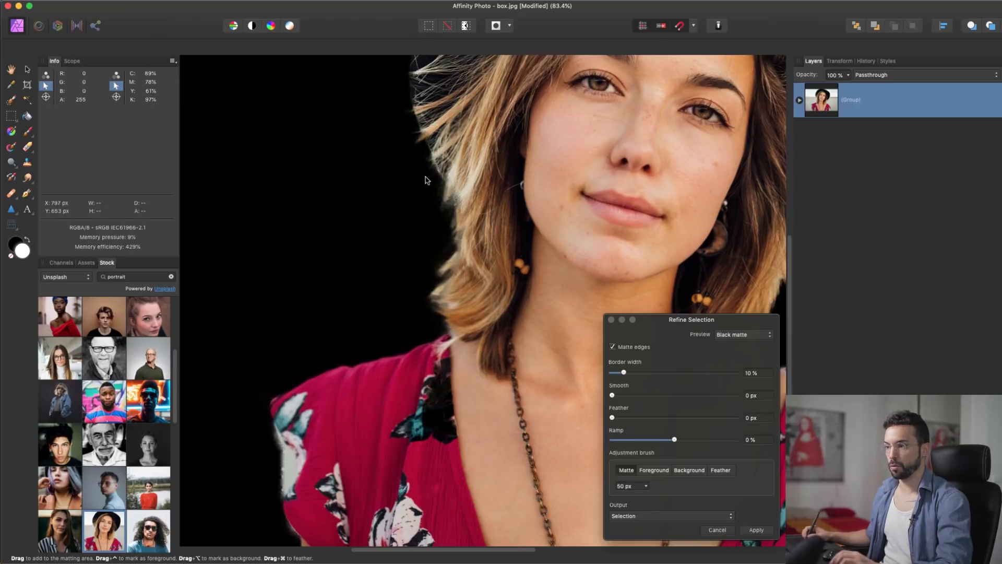
Brush the Matte adjustment along the bare arm and the hair edge on the opposite side, up to the hat brim.
scroll(412, 220, "down", 5)
mouse_move(355, 389)
left_mouse_down()
mouse_move(343, 383)
mouse_move(359, 399)
mouse_move(359, 475)
left_mouse_up()
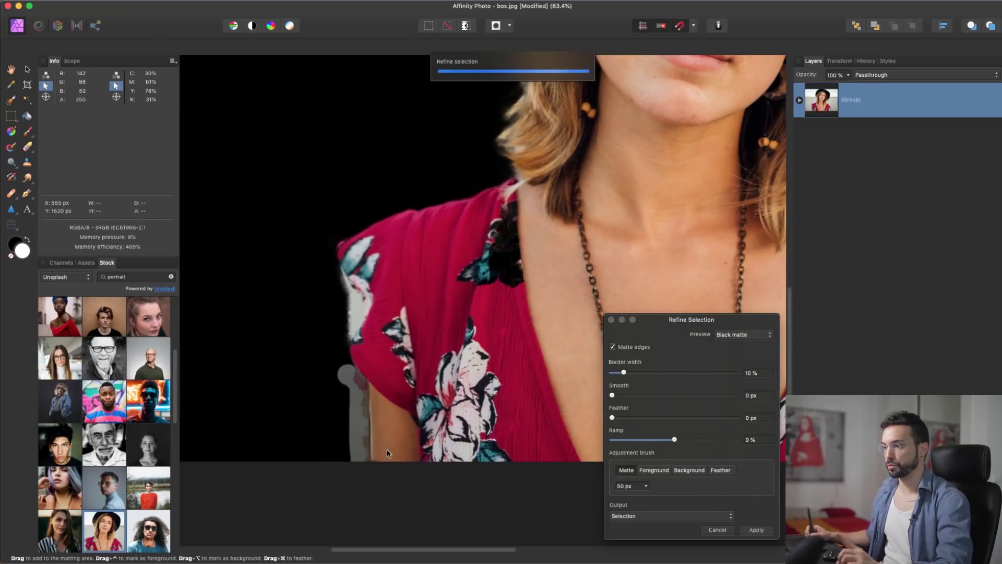
left_click_drag(749, 290, 368, 294)
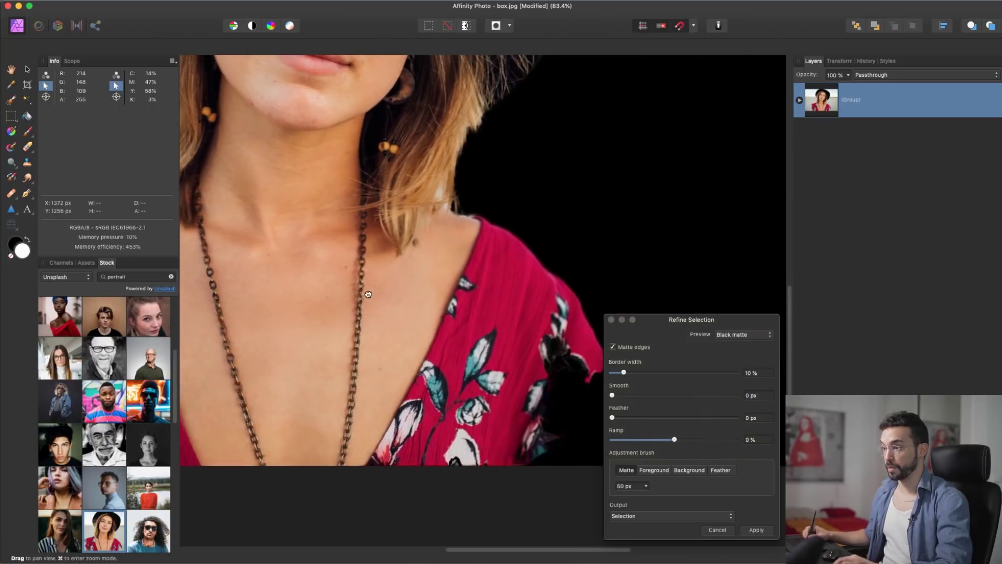
mouse_move(448, 190)
left_mouse_down()
mouse_move(480, 103)
mouse_move(467, 177)
mouse_move(468, 202)
mouse_move(486, 222)
left_mouse_up()
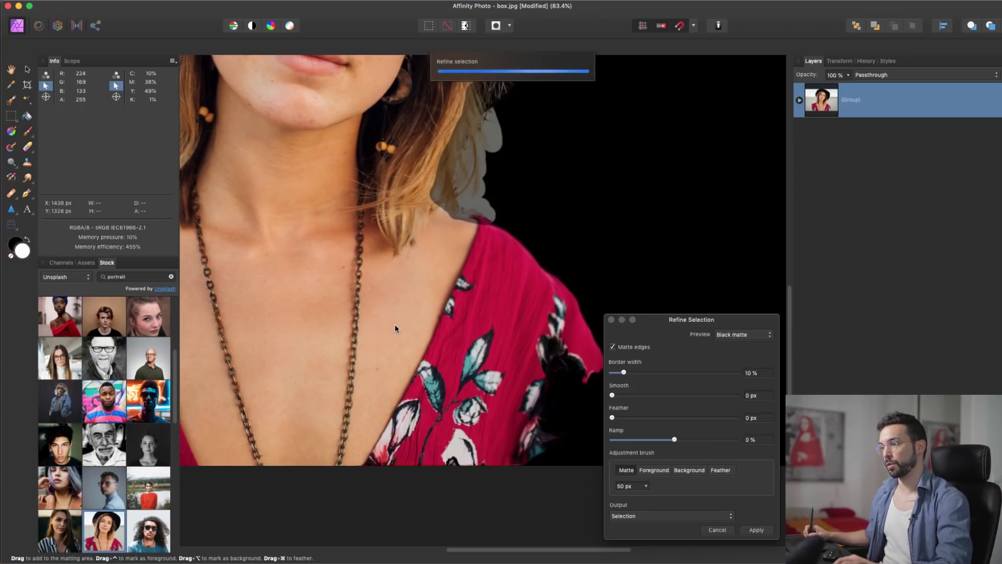
mouse_move(556, 232)
left_mouse_down()
mouse_move(503, 333)
mouse_move(511, 365)
mouse_move(487, 393)
left_mouse_up()
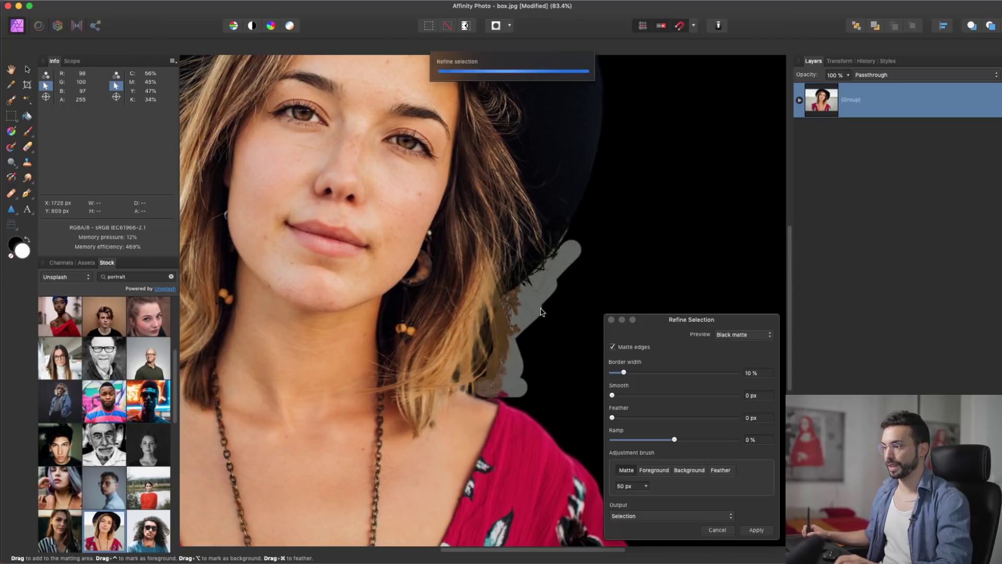
Set the border width to 42% and brush the Matte adjustment over the missing floral area of the dress sleeve.
key("space")
left_click_drag(626, 373, 665, 380)
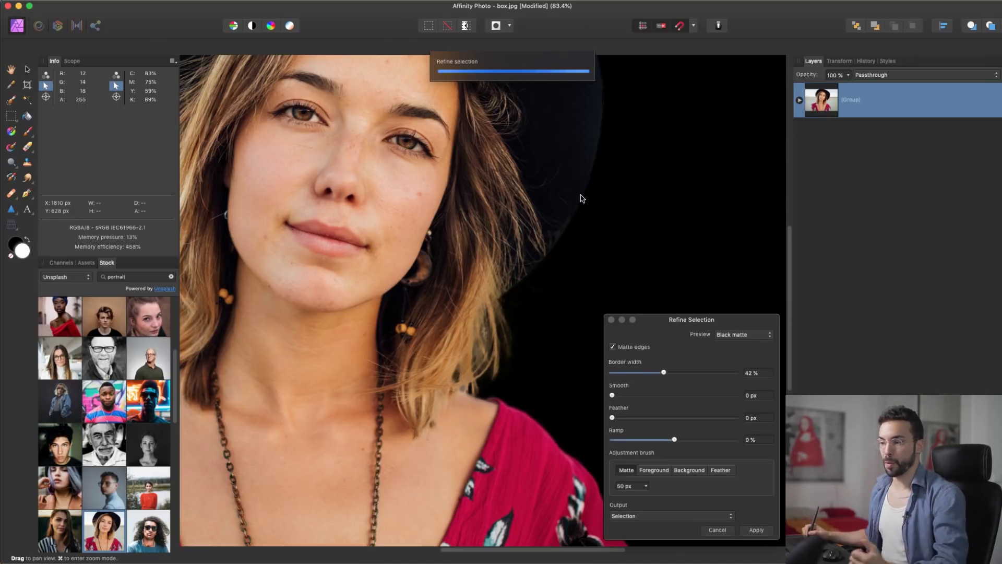
scroll(473, 404, "down", 8)
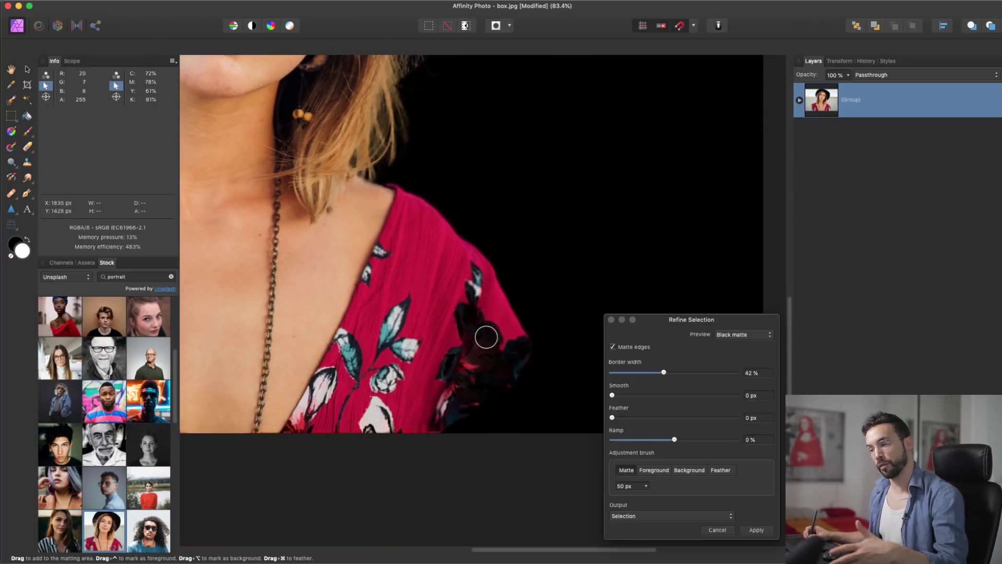
mouse_move(501, 331)
left_mouse_down()
mouse_move(511, 349)
mouse_move(412, 427)
mouse_move(490, 325)
mouse_move(455, 318)
mouse_move(450, 342)
mouse_move(477, 332)
mouse_move(482, 358)
left_mouse_up()
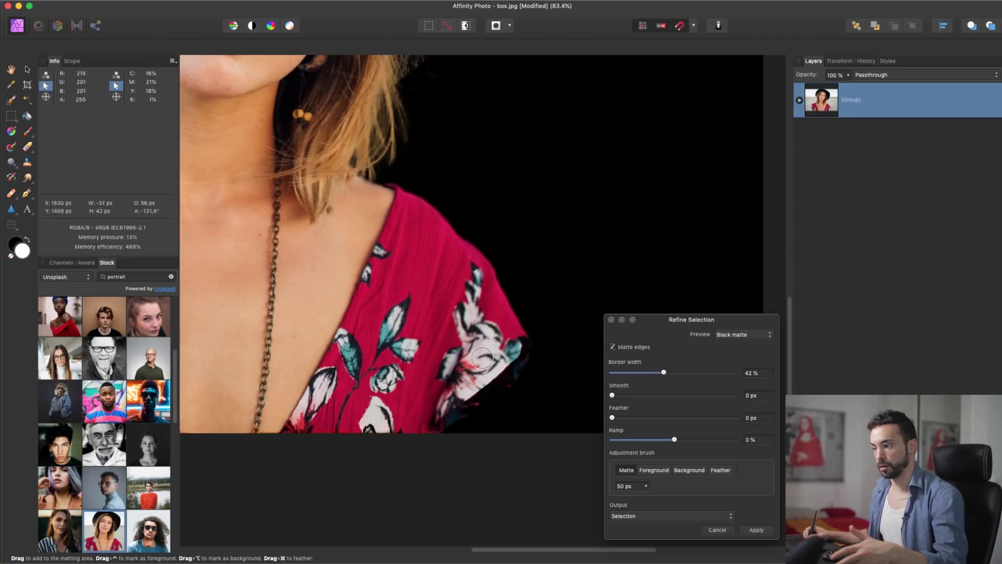
mouse_move(459, 399)
left_mouse_down()
mouse_move(459, 411)
mouse_move(506, 338)
mouse_move(501, 360)
left_mouse_up()
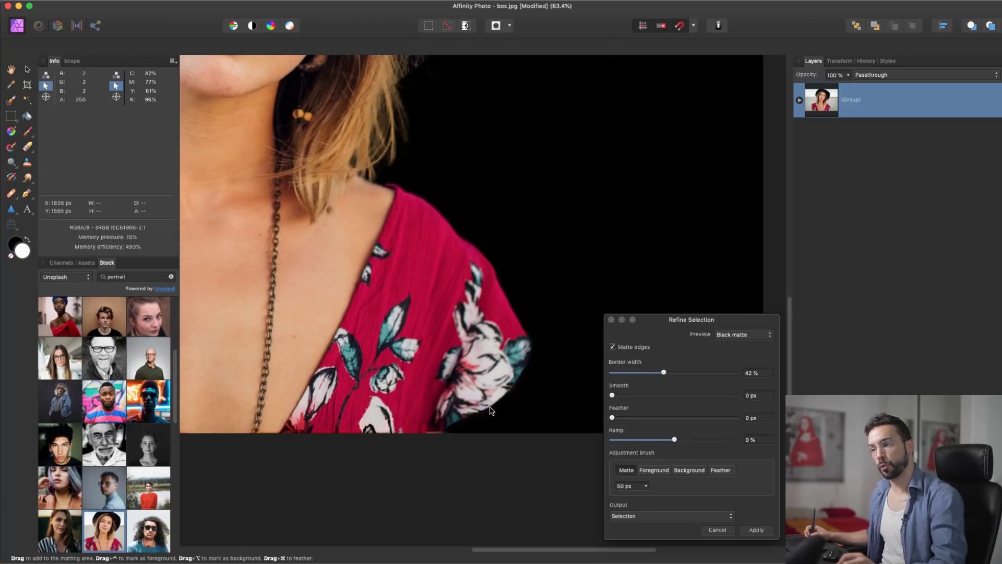
Brush the Matte adjustment along the wind-blown hair beneath the hat brim and down the outer curls to recover loose strands.
scroll(416, 361, "up", 5)
scroll(414, 287, "up", 5)
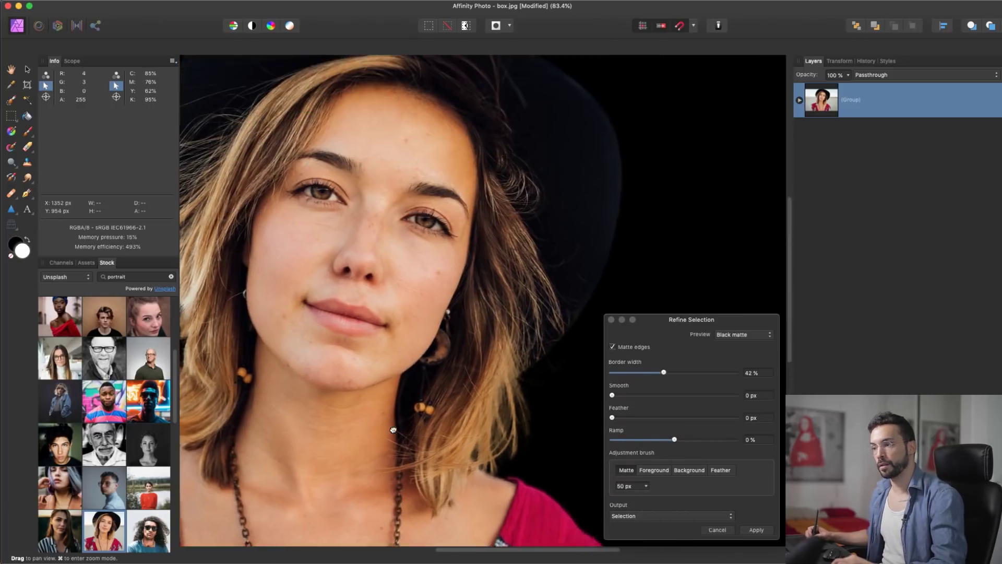
scroll(364, 403, "left", 6)
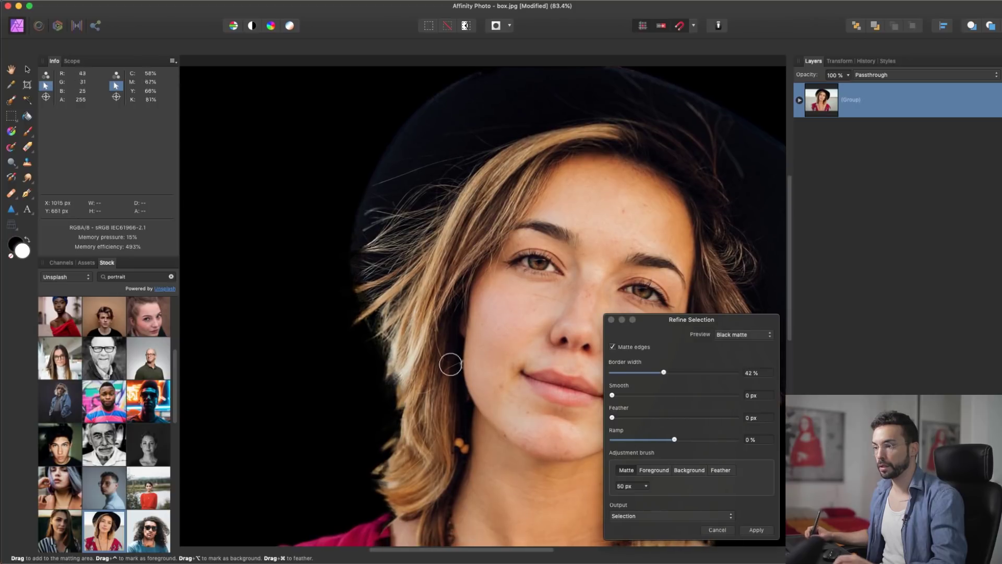
left_click_drag(359, 293, 399, 431)
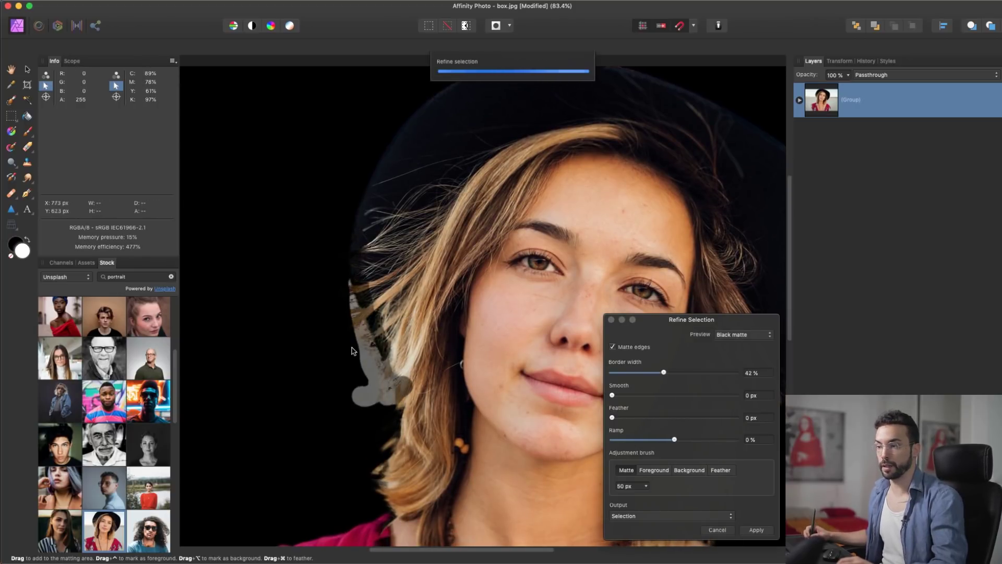
mouse_move(341, 288)
left_mouse_down()
mouse_move(337, 334)
mouse_move(345, 316)
mouse_move(353, 365)
mouse_move(360, 355)
left_mouse_up()
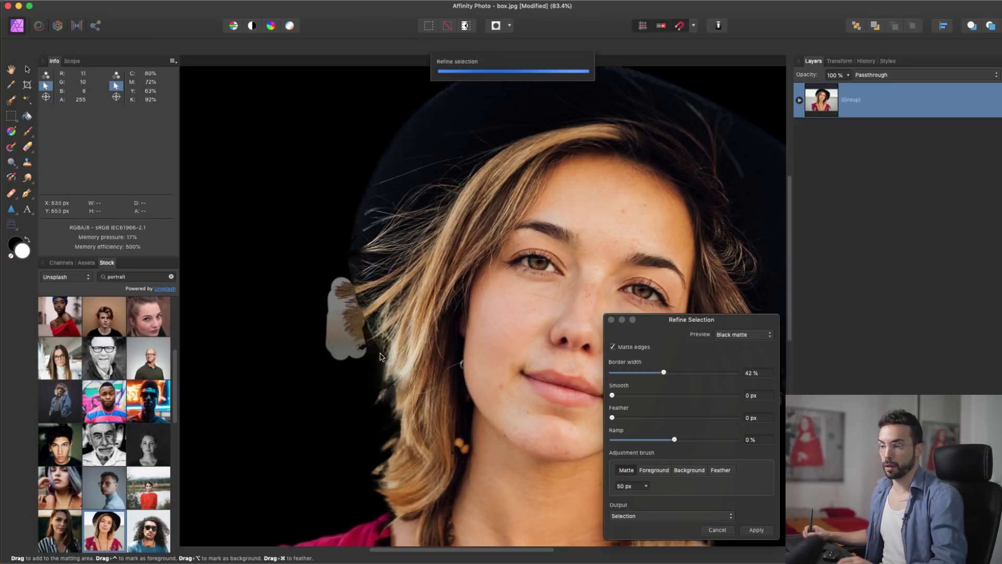
mouse_move(348, 338)
left_mouse_down()
mouse_move(348, 330)
mouse_move(332, 360)
left_mouse_up()
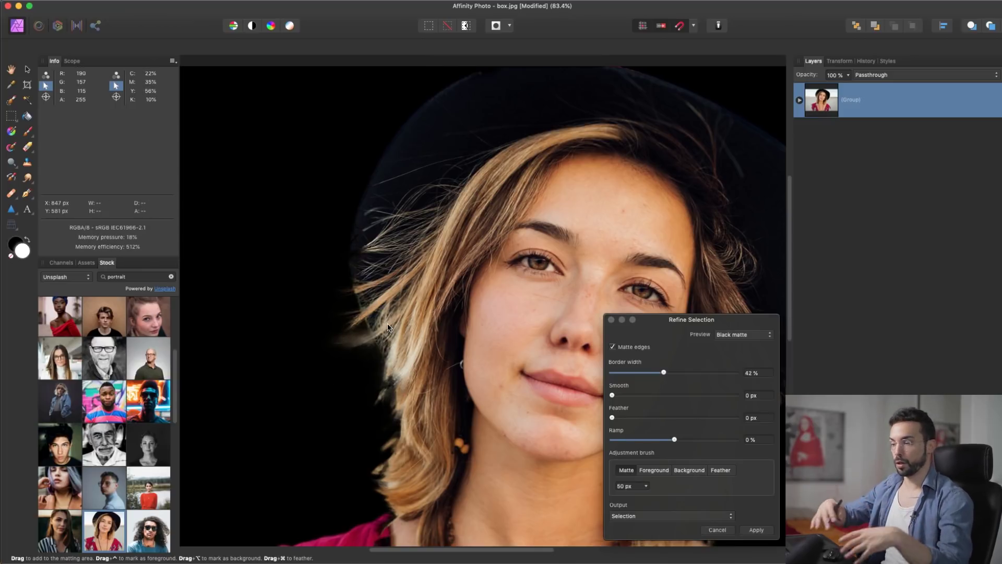
mouse_move(376, 393)
left_mouse_down()
mouse_move(372, 418)
mouse_move(396, 418)
mouse_move(395, 428)
mouse_move(364, 451)
mouse_move(384, 465)
left_mouse_up()
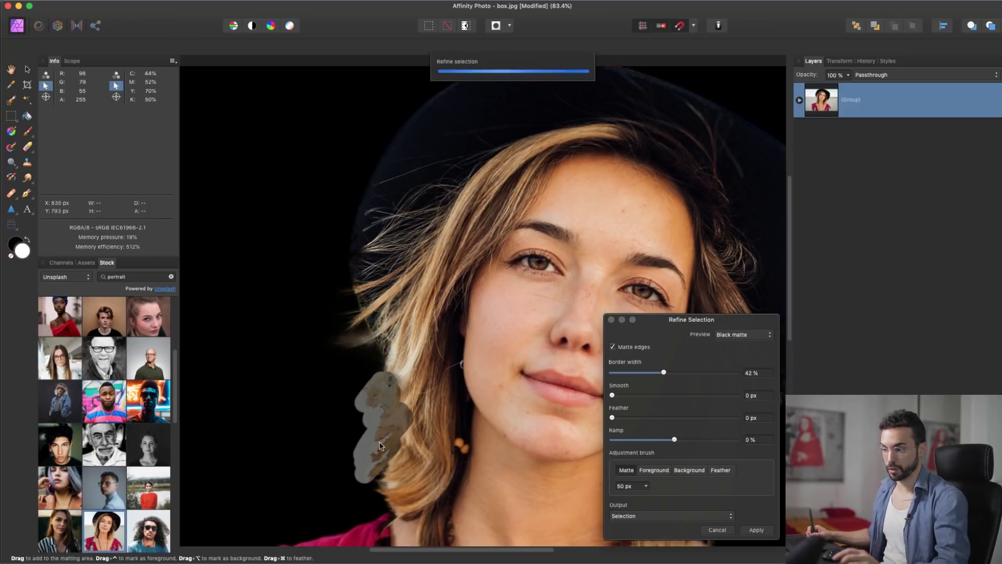
left_click_drag(418, 447, 417, 441)
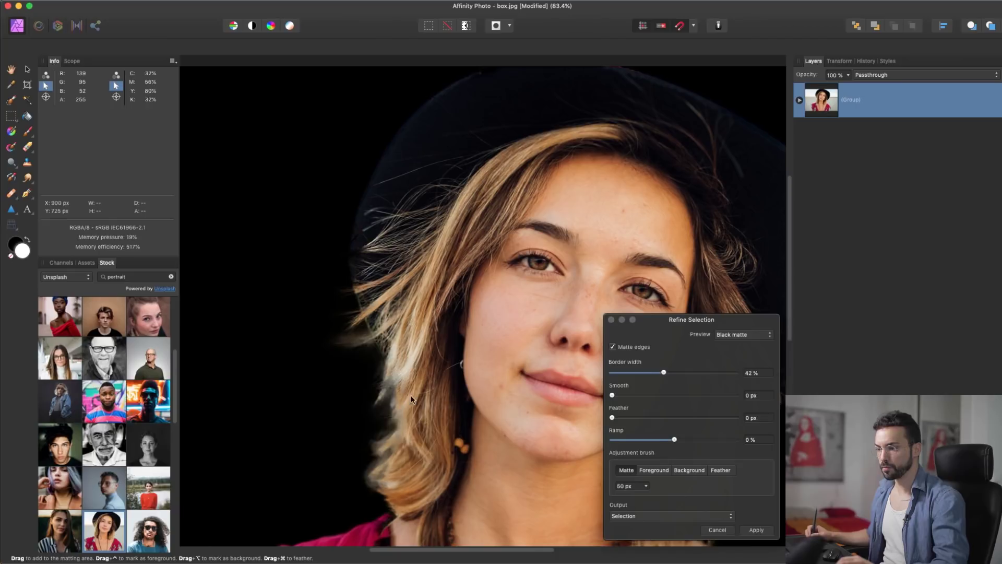
mouse_move(394, 191)
left_mouse_down()
mouse_move(364, 257)
mouse_move(395, 350)
mouse_move(373, 295)
mouse_move(396, 351)
left_mouse_up()
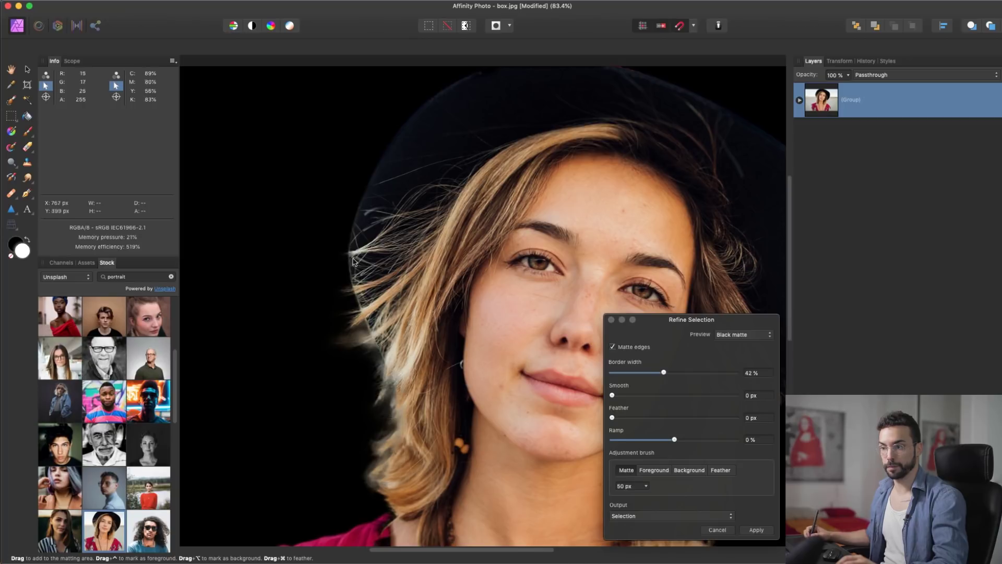
Set the refinement output to Mask and apply it to the whole portrait.
left_click_drag(354, 362, 413, 261)
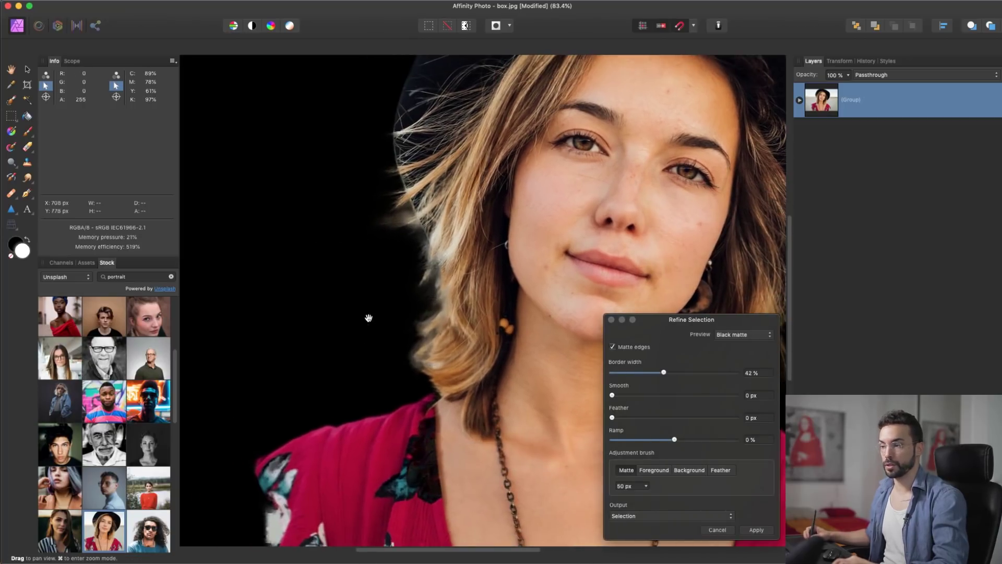
left_click_drag(369, 315, 404, 213)
scroll(404, 213, "down", 5)
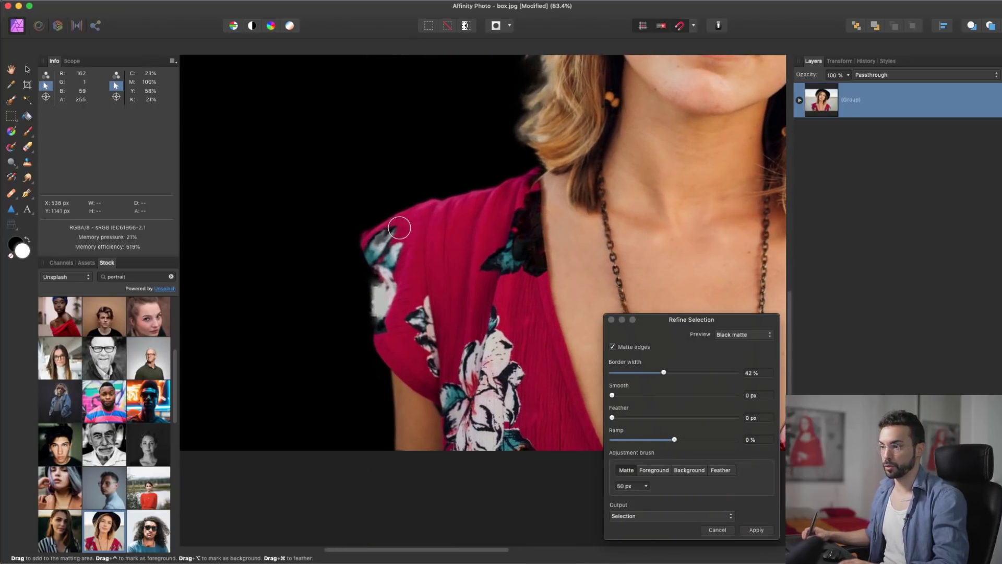
key("super+0")
left_click(656, 512)
left_click(639, 517)
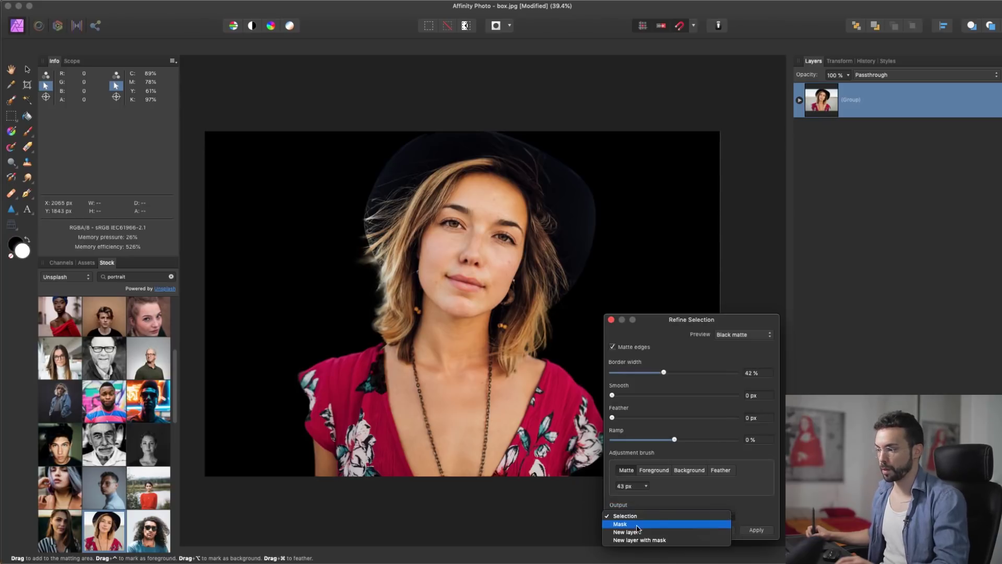
left_click(636, 524)
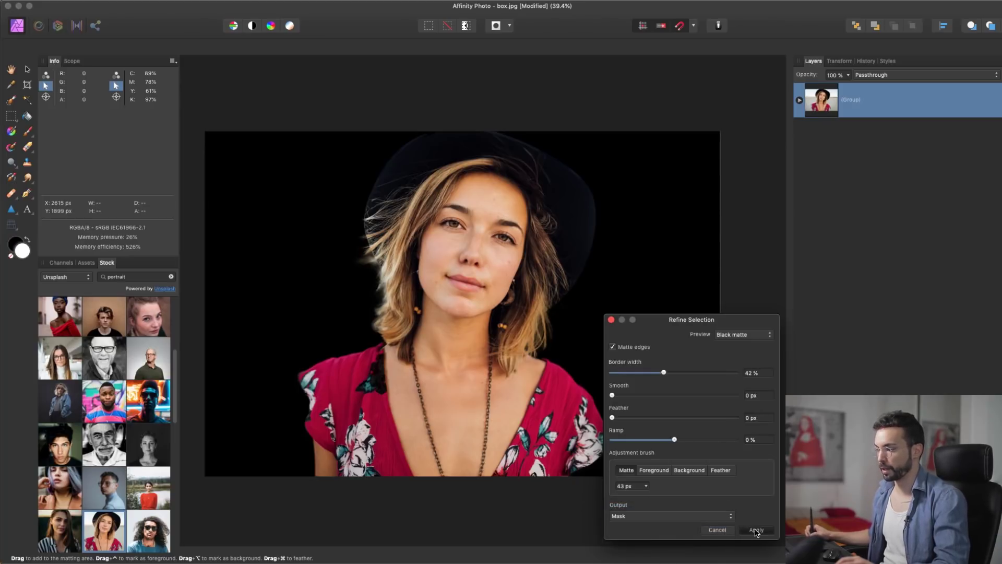
key("Return")
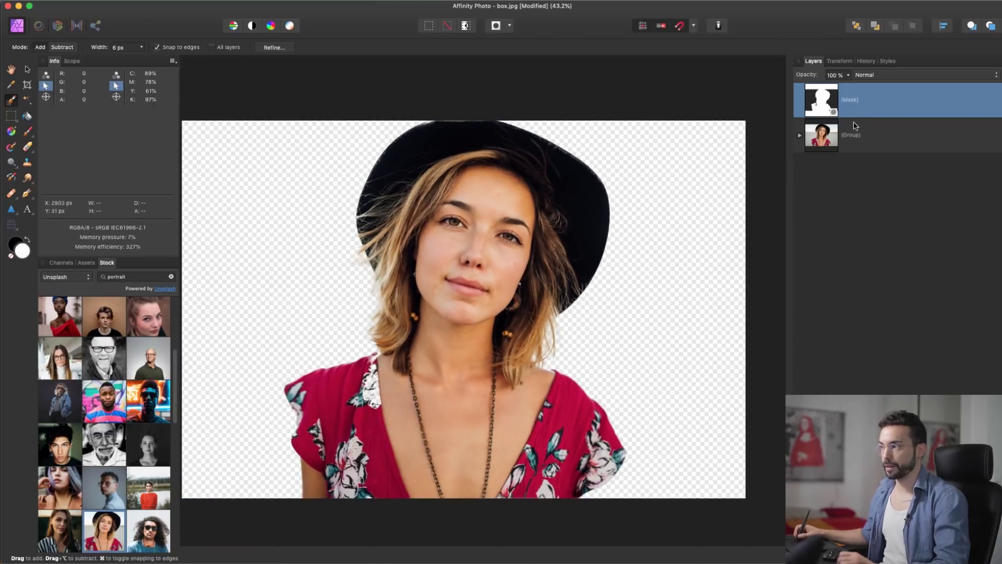
Attach the mask to the portrait group as its layer mask and select the group.
left_click_drag(838, 133, 836, 130)
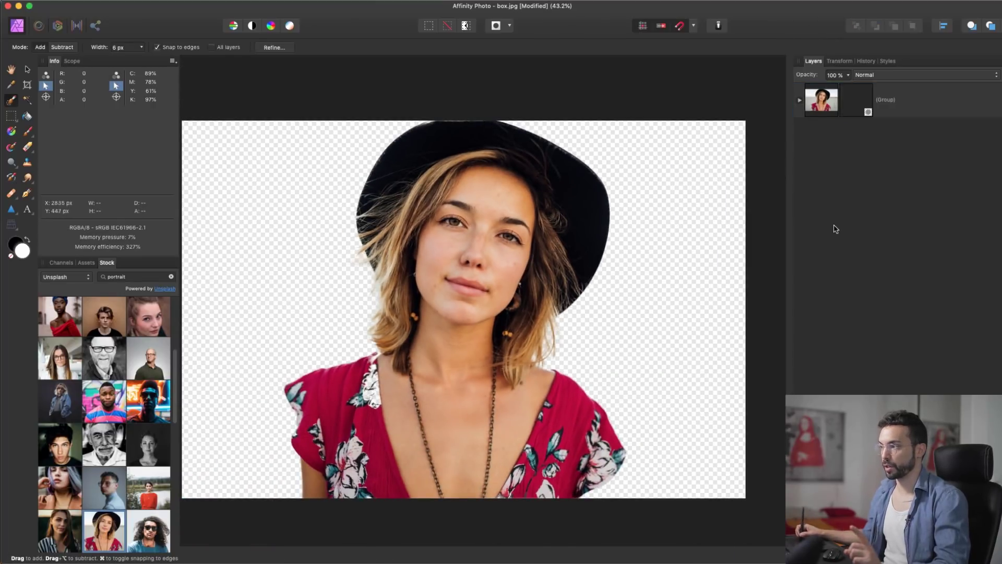
left_click(813, 106)
scroll(637, 201, "down", 1)
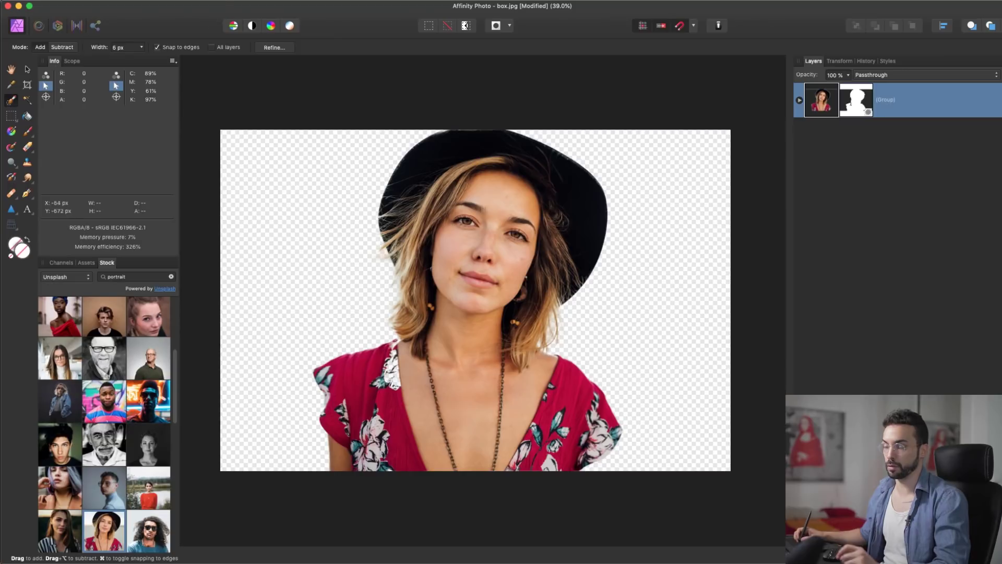
Add a new fill layer and move it below the masked group as the background.
left_click(217, 3)
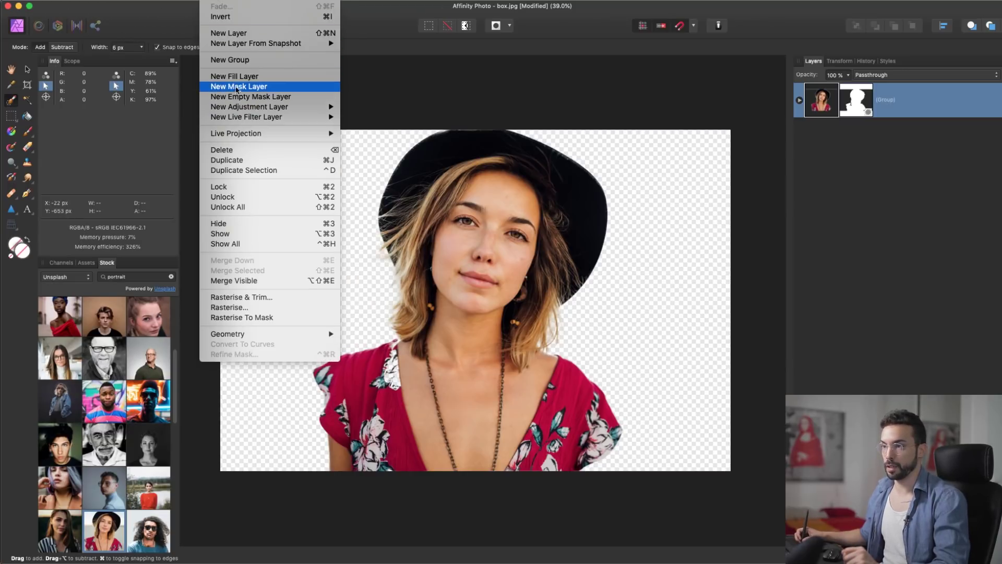
left_click(250, 79)
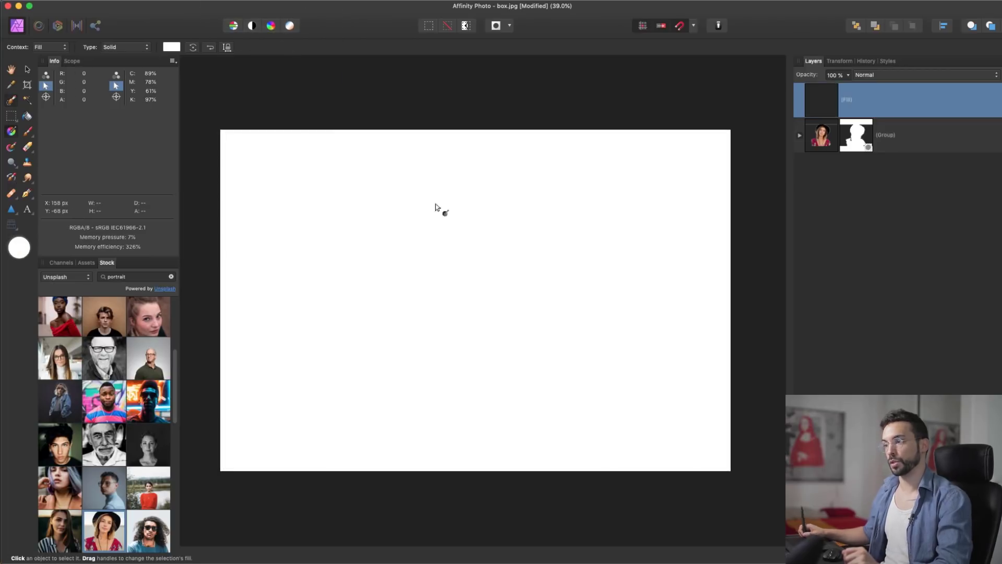
left_click_drag(875, 105, 817, 162)
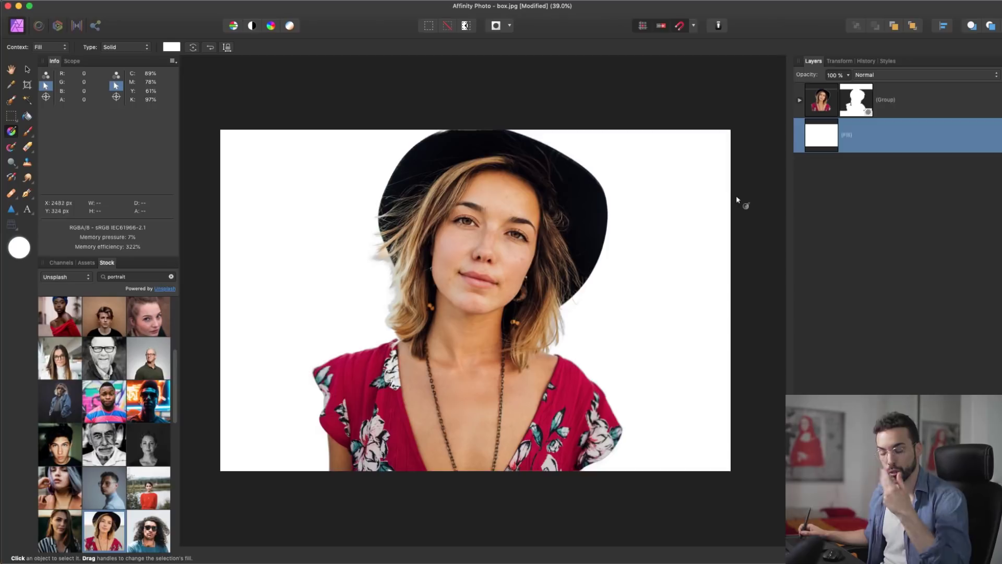
Switch to Photoshop and recolour its solid colour fill layer to green #23d85a for comparison.
key("ctrl+Left")
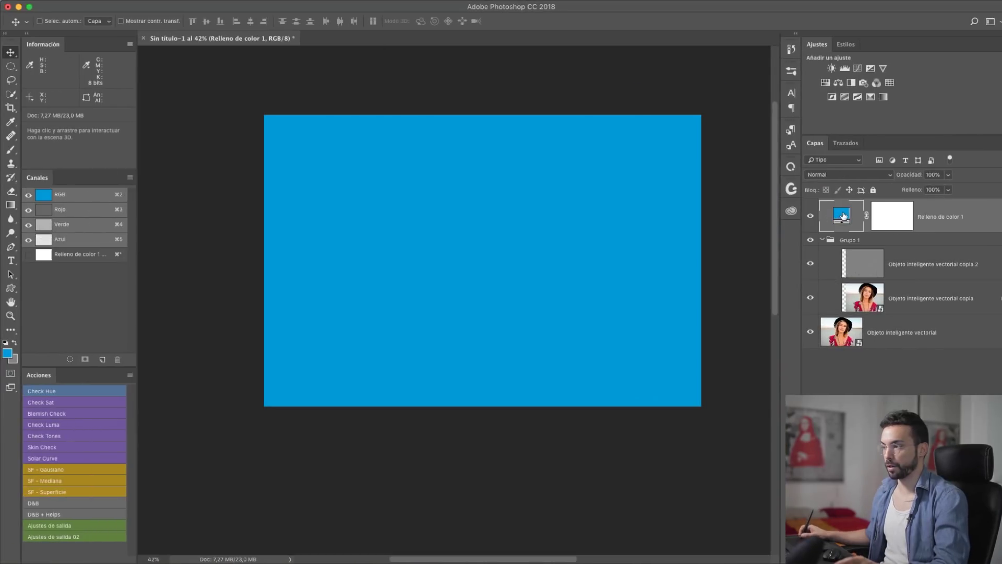
double_click(841, 214)
mouse_move(582, 245)
left_mouse_down()
mouse_move(599, 197)
mouse_move(548, 291)
mouse_move(595, 228)
mouse_move(590, 216)
left_mouse_up()
mouse_move(646, 230)
left_mouse_down()
mouse_move(636, 221)
mouse_move(636, 258)
left_mouse_up()
left_click(601, 194)
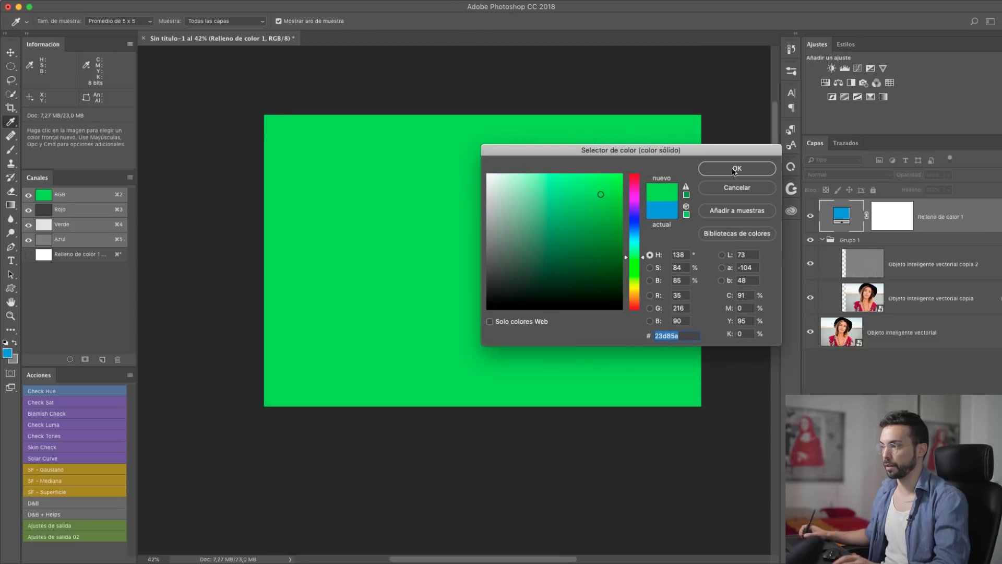
left_click(734, 172)
mouse_move(488, 213)
left_mouse_down()
mouse_move(544, 217)
mouse_move(497, 226)
left_mouse_up()
left_click_drag(559, 219, 522, 222)
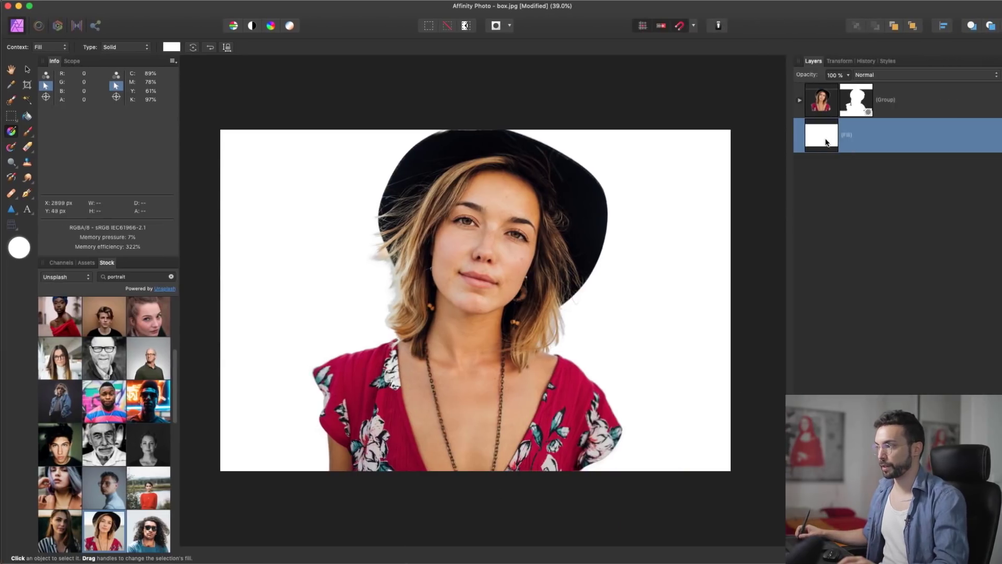
Change the background fill to a Linear gradient running diagonally from the canvas's upper left to its lower right, about 2318 px long.
left_click(135, 49)
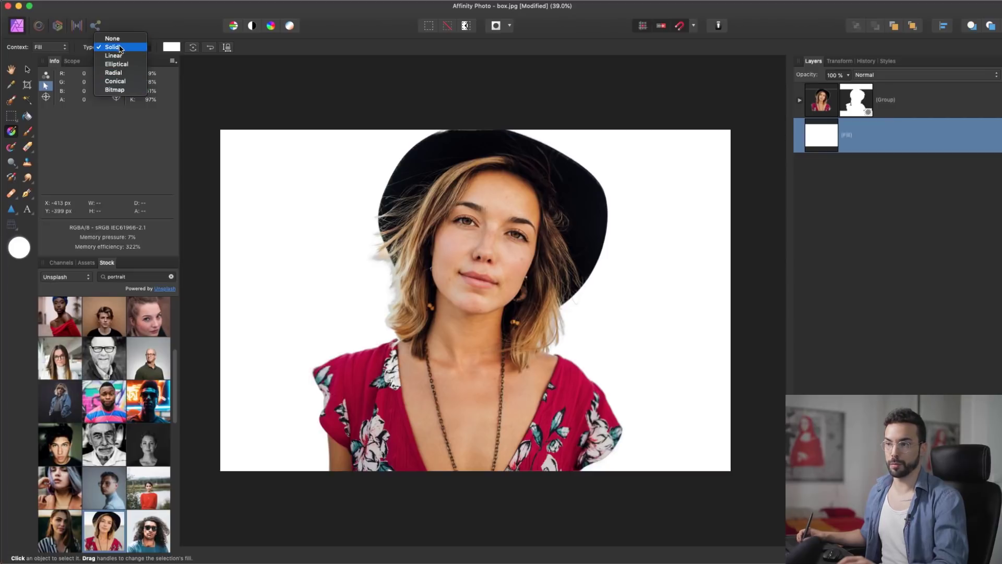
left_click(125, 56)
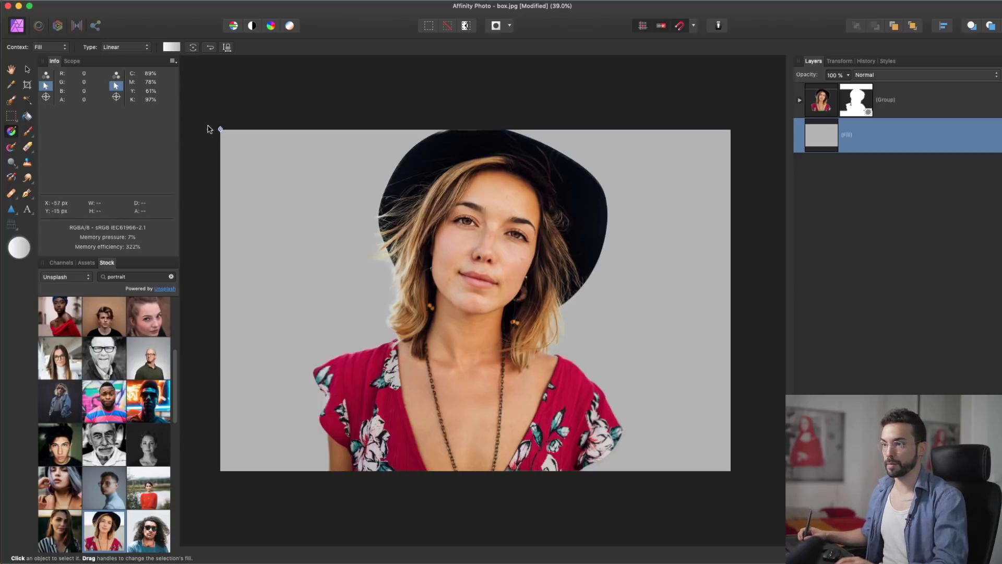
left_click_drag(258, 179, 699, 380)
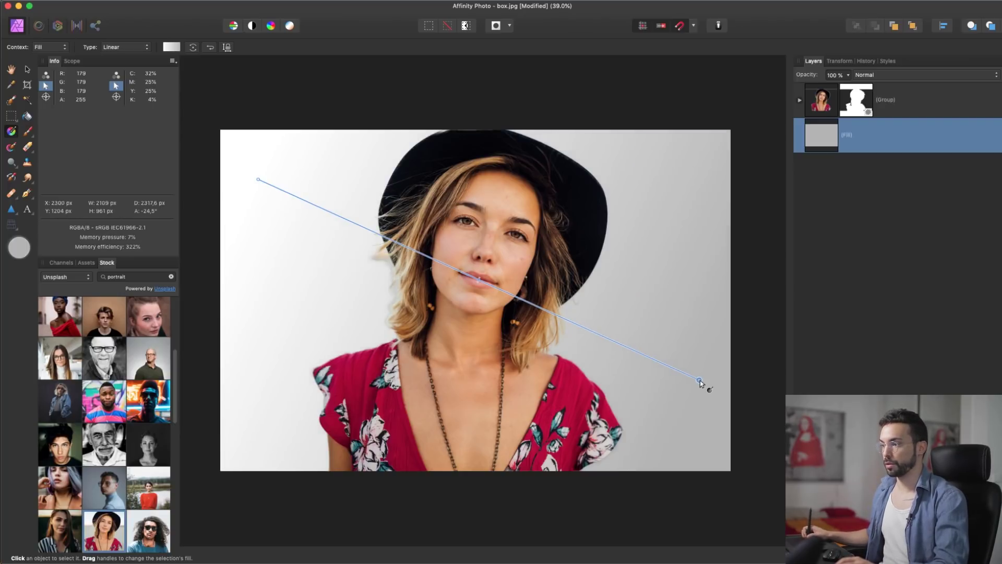
Colour the gradient's start stop light turquoise (H 183, S 43, L 68) and its end stop dark red.
double_click(258, 179)
left_click_drag(324, 182, 541, 226)
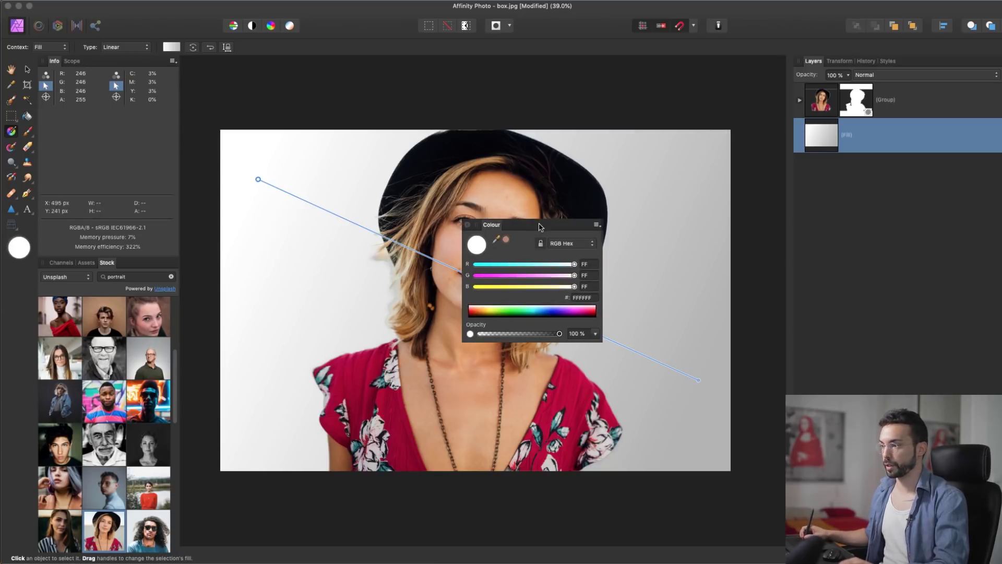
left_click_drag(589, 274, 595, 270)
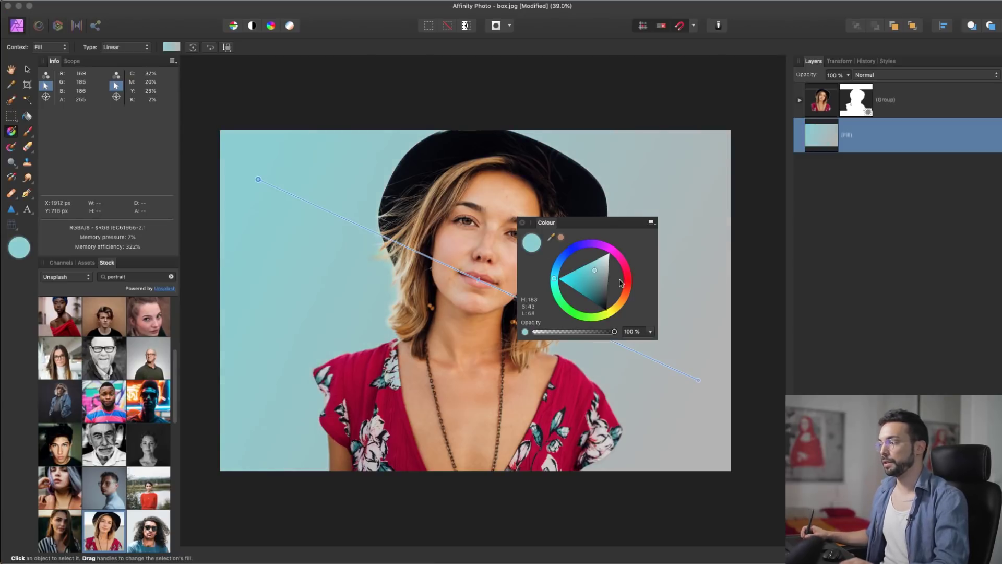
left_click(698, 380)
left_click(598, 277)
mouse_move(598, 277)
left_mouse_down()
mouse_move(621, 284)
mouse_move(581, 275)
mouse_move(593, 273)
left_mouse_up()
left_click(522, 222)
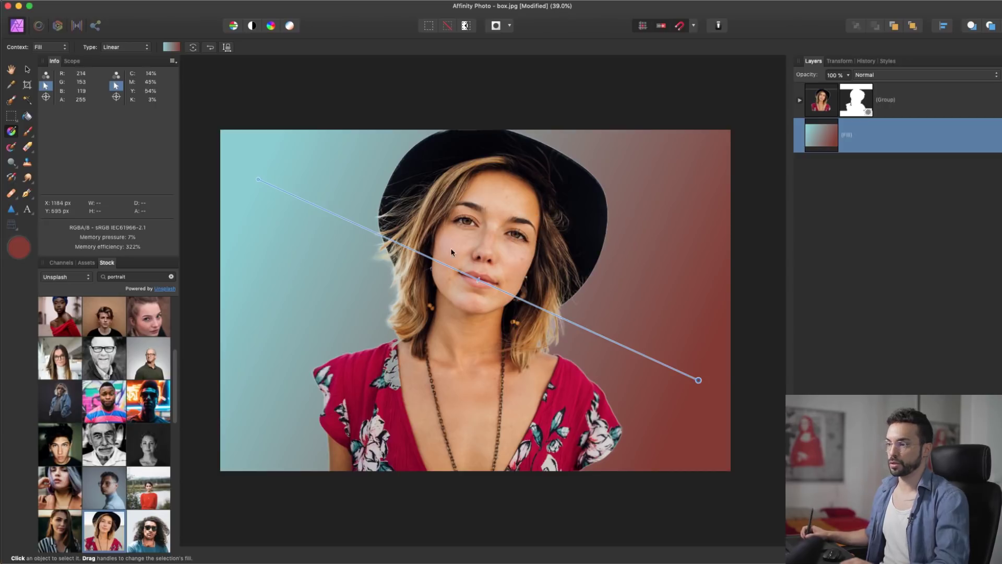
Move the linear gradient's start point inward beside the subject's hair and change the fill type to Radial, trying Elliptical first.
left_click_drag(258, 179, 303, 239)
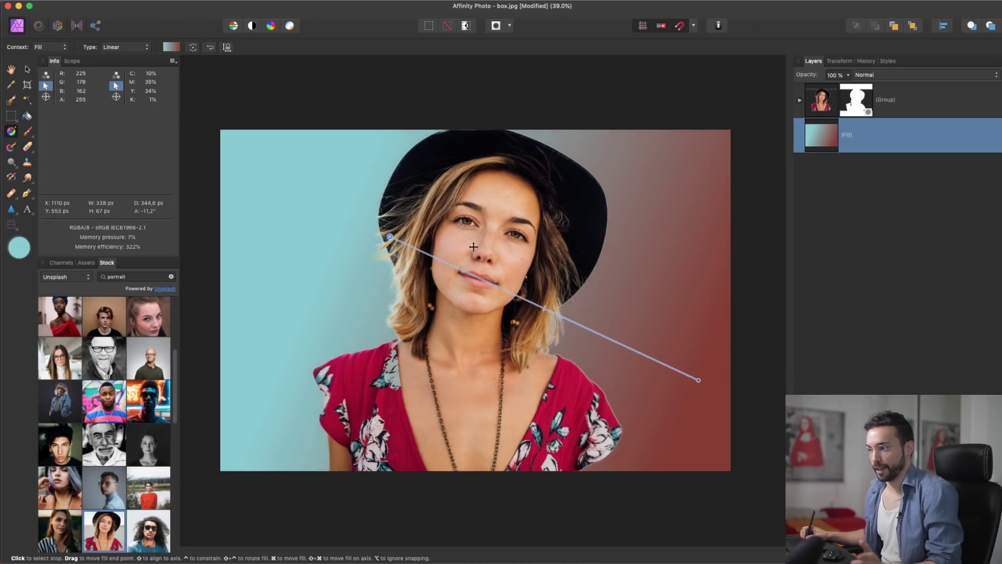
left_click_drag(413, 246, 367, 225)
left_click(125, 47)
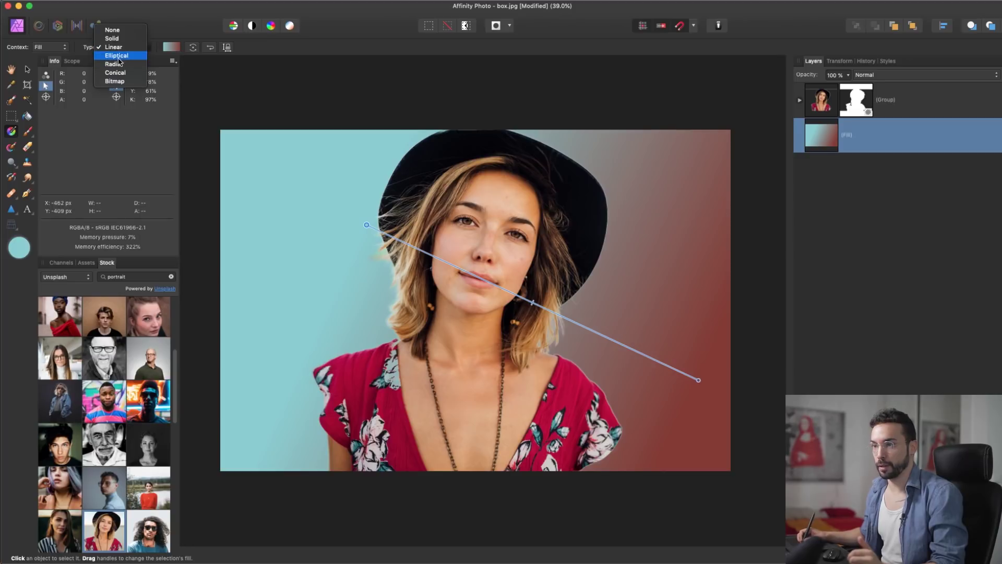
left_click(121, 56)
left_click(126, 47)
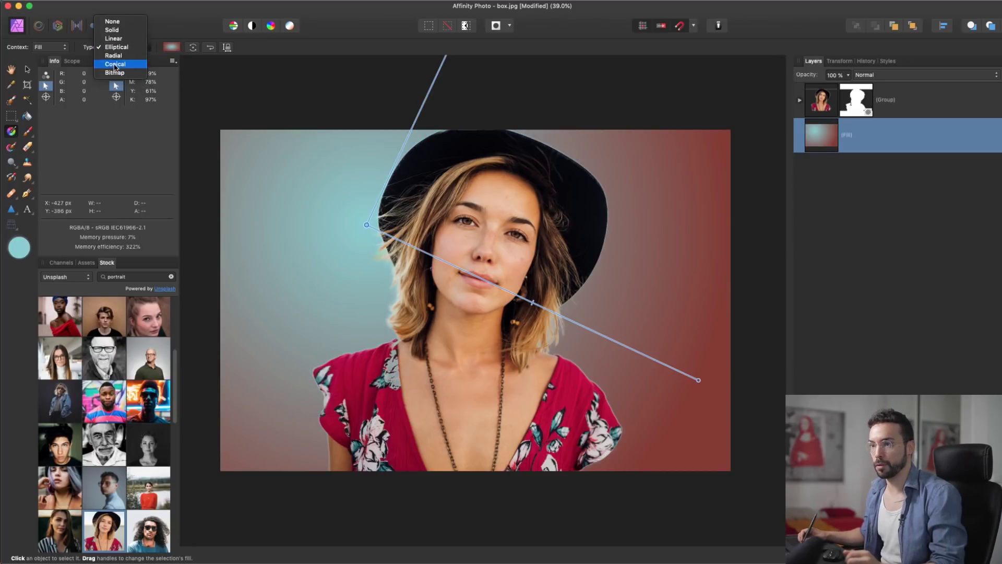
left_click(121, 62)
Centre the radial gradient on the subject's face and stretch its end point down to the canvas's lower-right corner.
left_click_drag(365, 225, 485, 277)
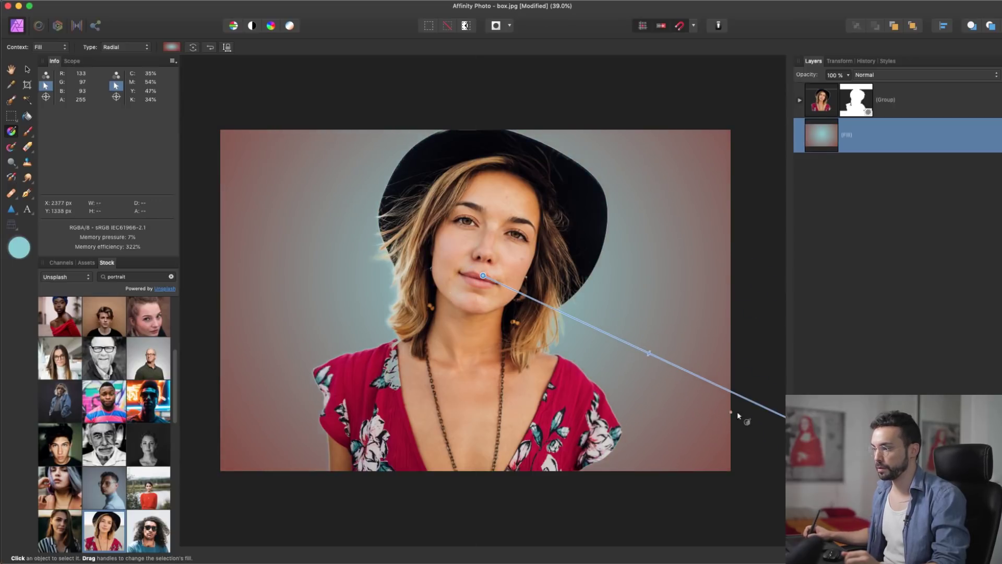
left_click_drag(333, 206, 463, 272)
left_click_drag(329, 205, 486, 253)
left_click_drag(617, 318, 750, 421)
left_click_drag(619, 338, 645, 356)
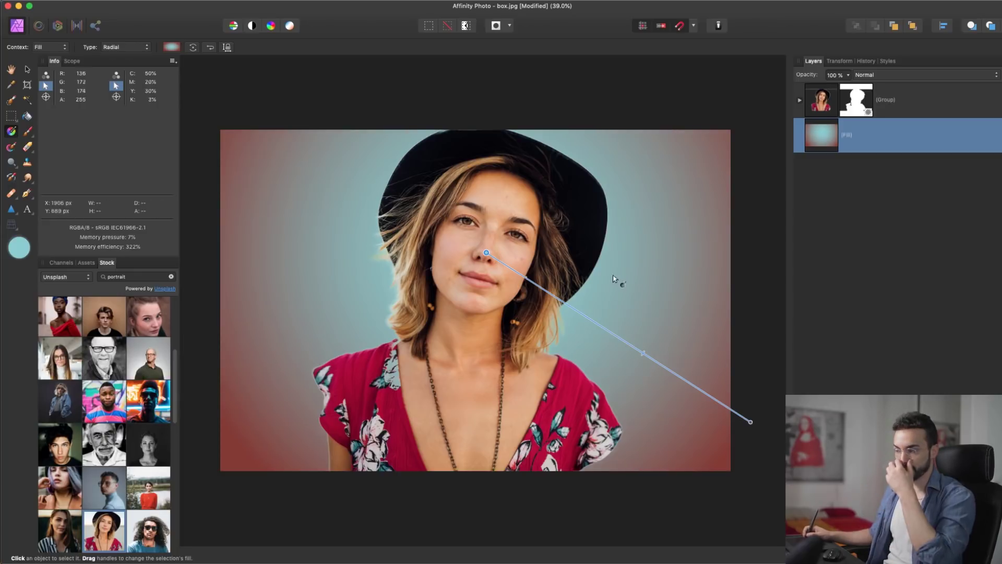
left_click_drag(750, 421, 715, 460)
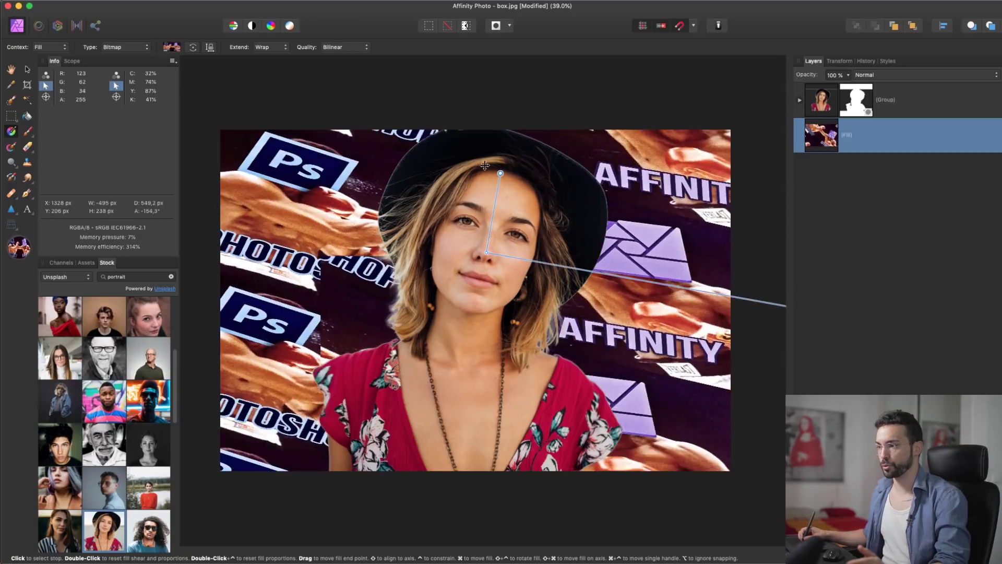
Rotate, straighten and rescale the repeating bitmap fill behind the portrait with its fill handles, and reselect the fill layer.
left_click_drag(517, 177, 543, 174)
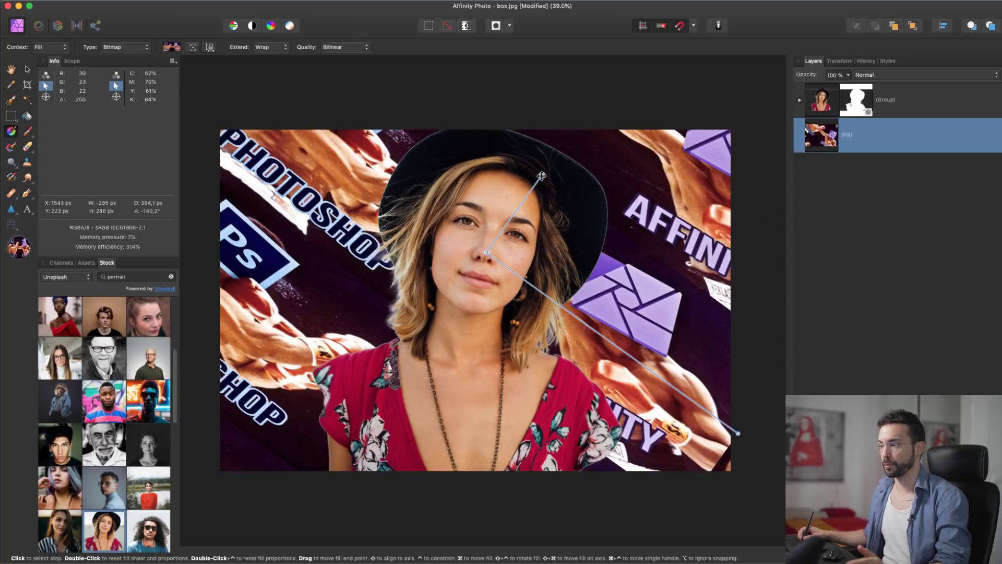
left_click_drag(736, 435, 606, 324)
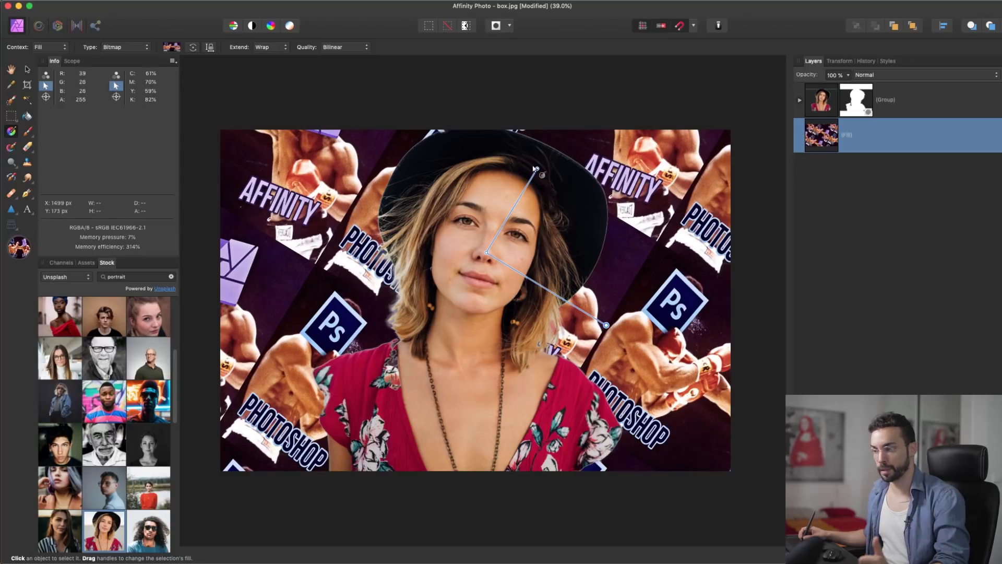
double_click(535, 167)
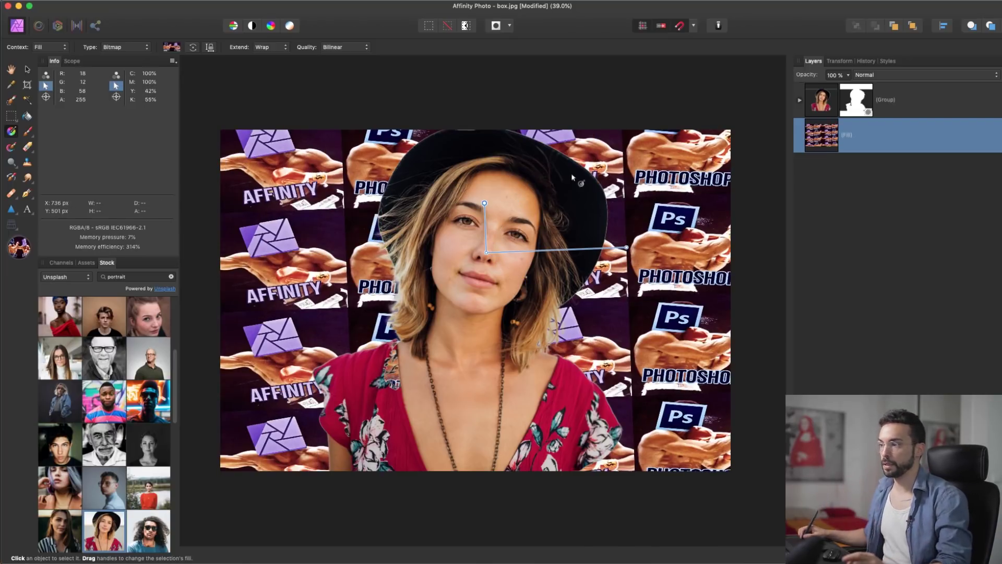
left_click_drag(627, 247, 584, 327)
left_click(883, 166)
left_click(888, 139)
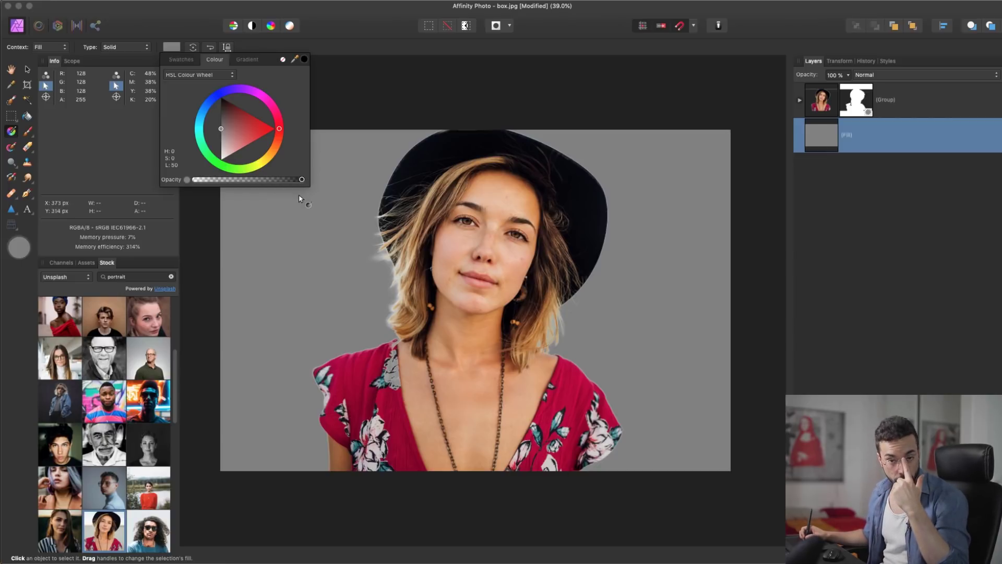
Try a lower opacity on the solid grey fill, restore it to full, and add noise to the fill's colour.
left_click_drag(302, 180, 262, 182)
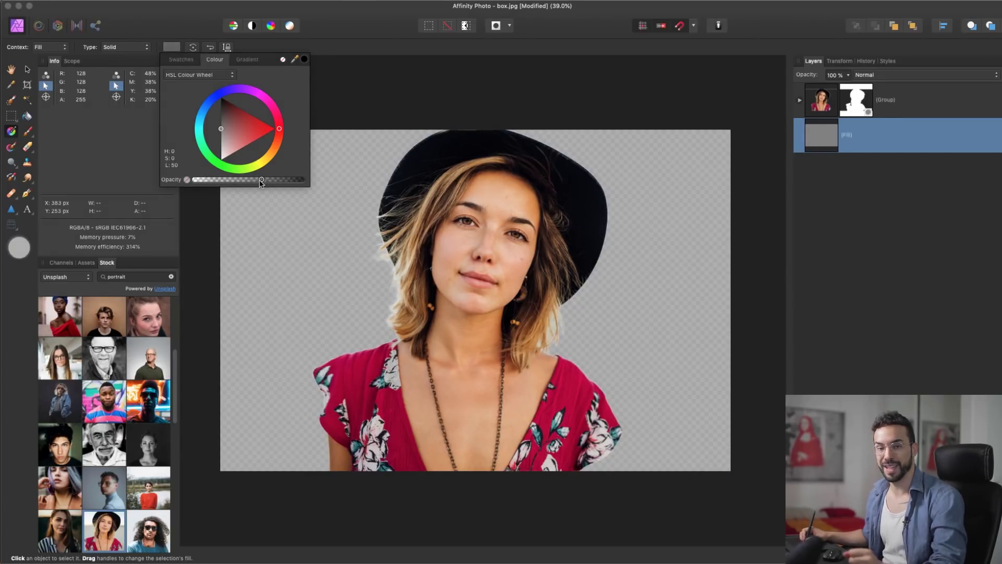
left_click_drag(262, 183, 302, 180)
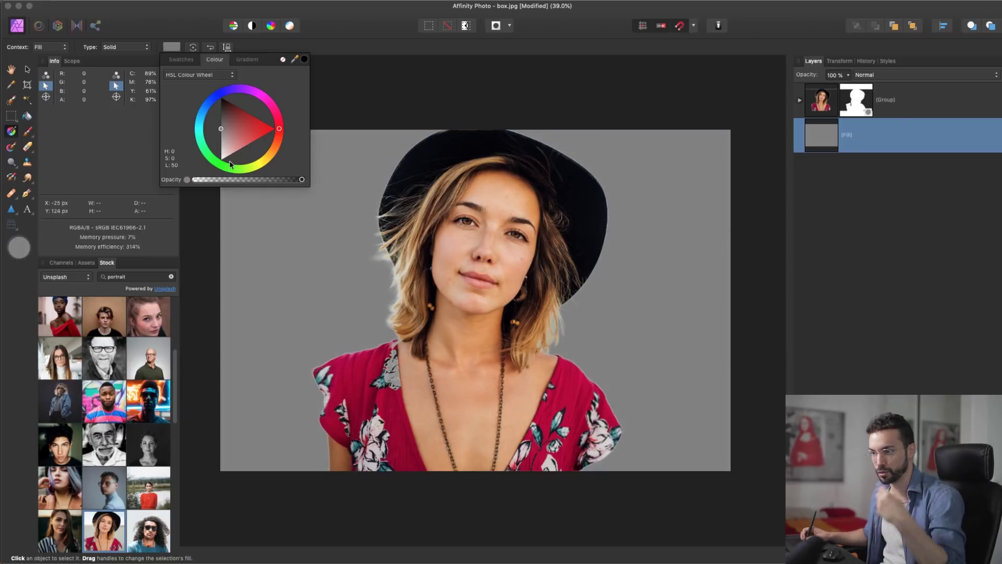
left_click_drag(268, 182, 322, 180)
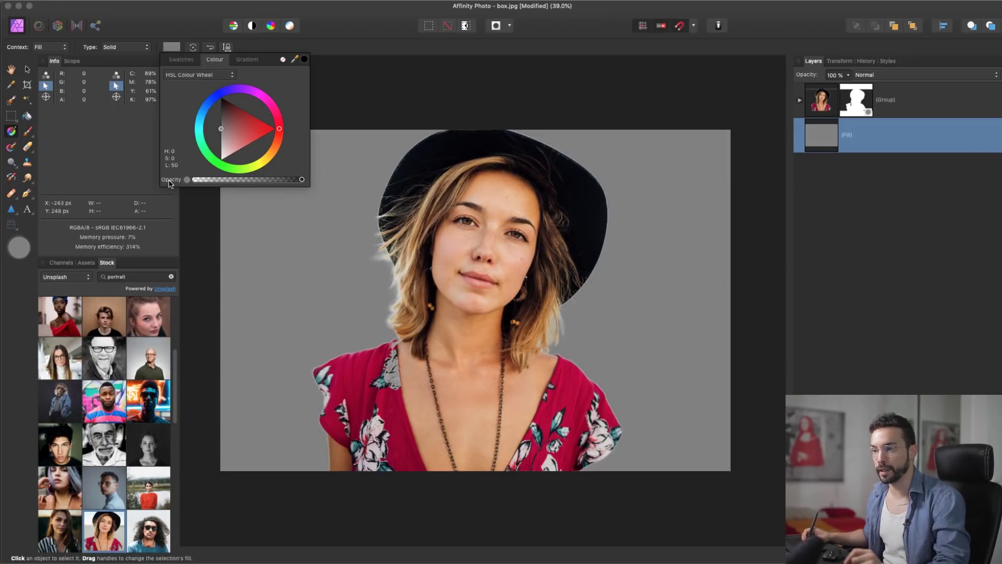
left_click(187, 181)
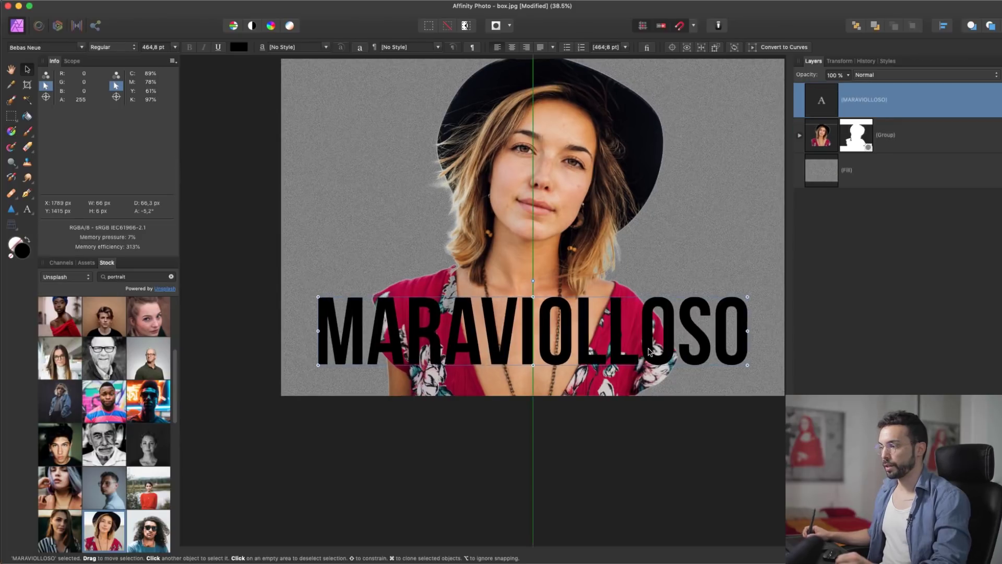
Centre the MARAVIOLLOSO text horizontally and colour it brown (H 31, S 34, L 46) with a moderate amount of noise.
left_click_drag(650, 351, 650, 351)
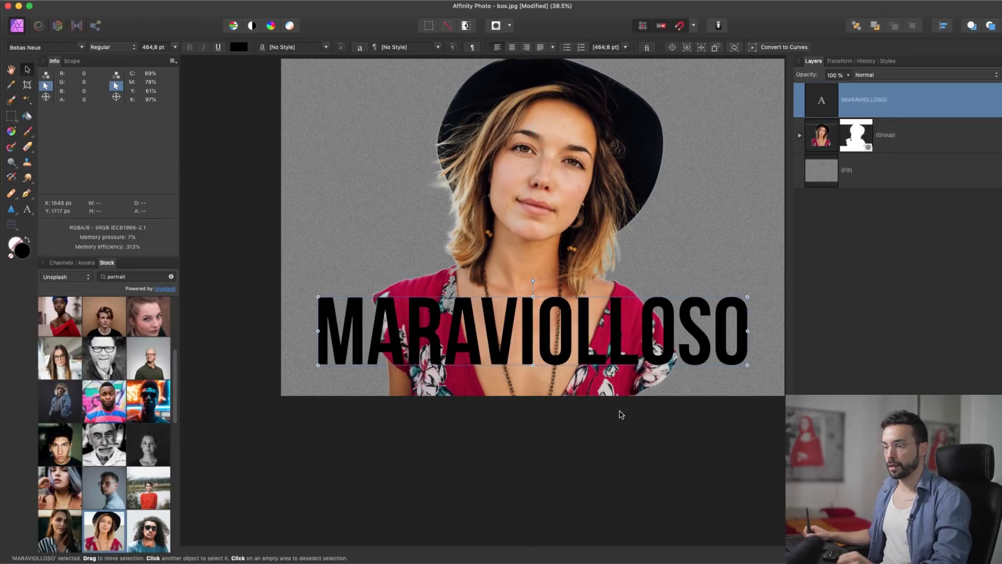
left_click(239, 47)
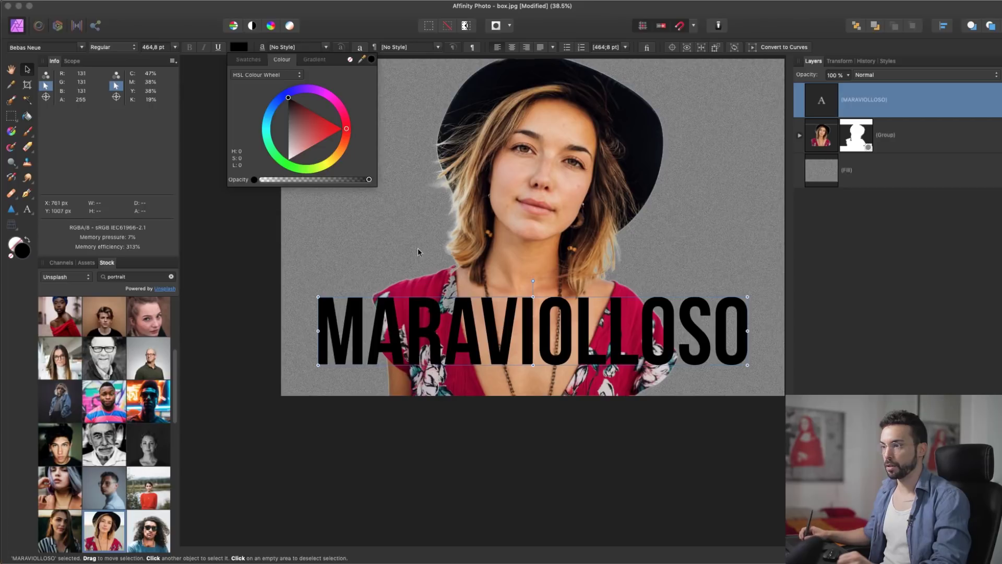
left_click(519, 100)
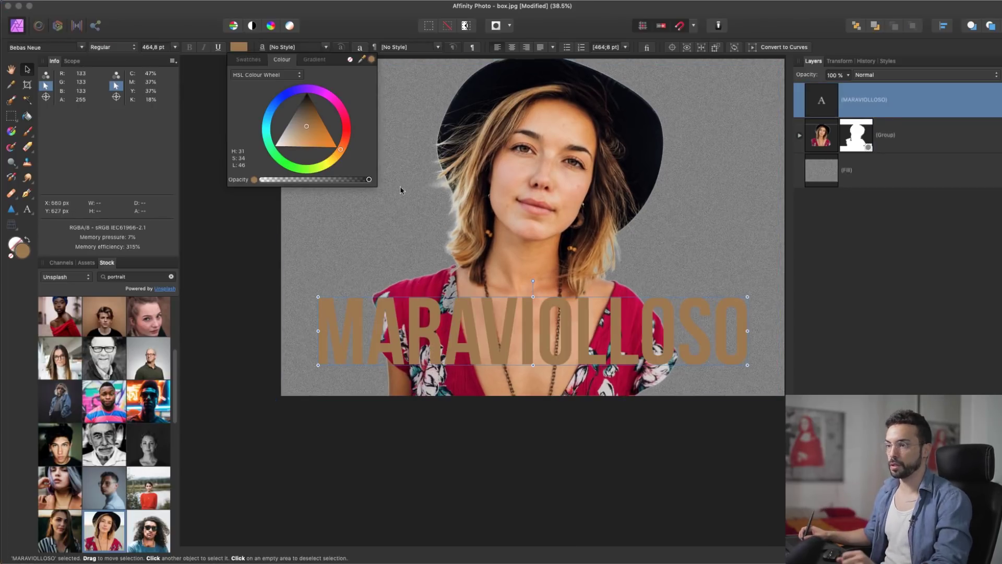
left_click(254, 179)
left_click_drag(274, 180, 306, 185)
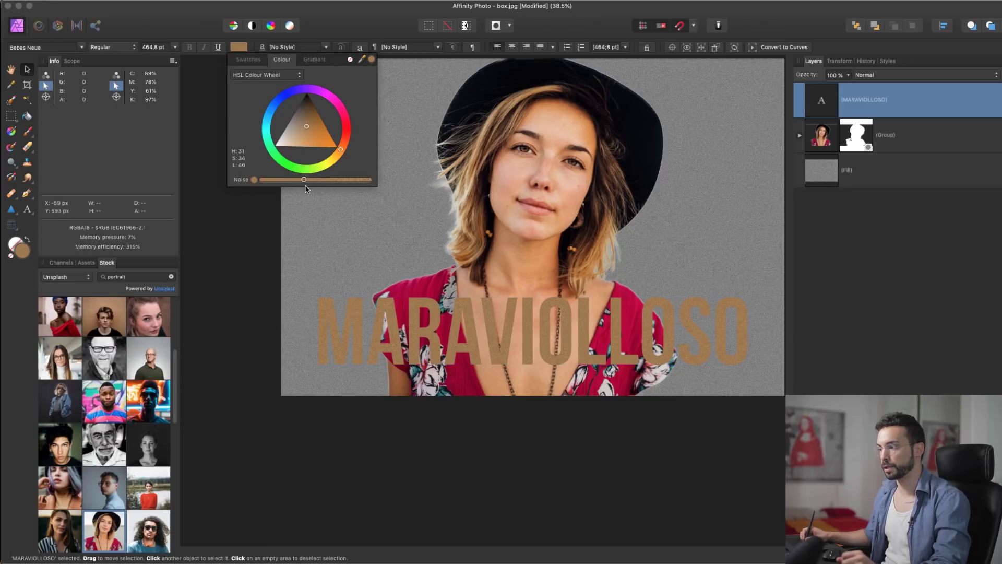
Examine the noise grain on the MARAVIOLLOSO lettering in close-up and at 100% zoom.
left_click_drag(632, 344, 682, 352)
key("super+z")
key("super+space")
left_click_drag(581, 325, 414, 282)
left_click_drag(555, 305, 679, 328)
left_click_drag(525, 342, 660, 356)
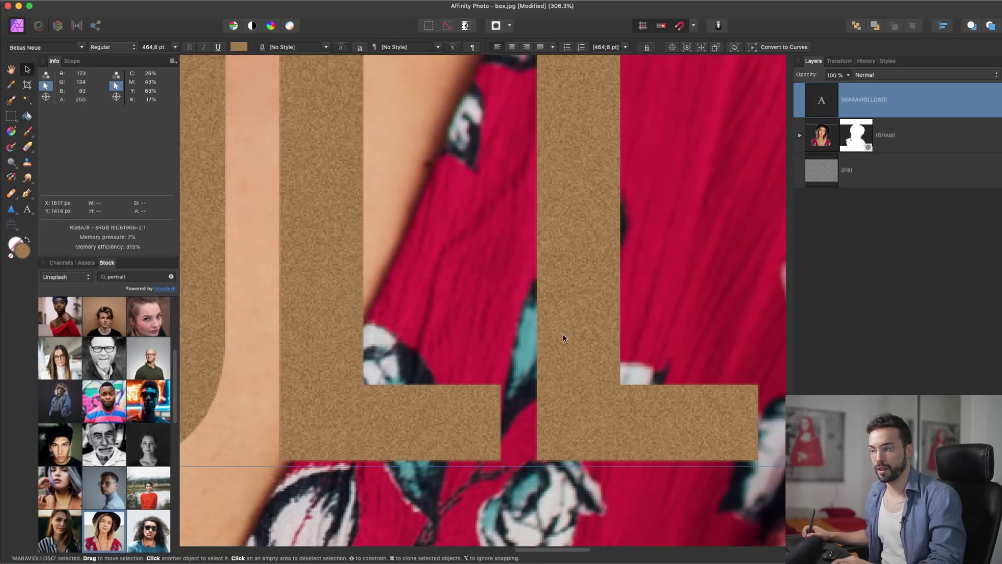
key("super+1")
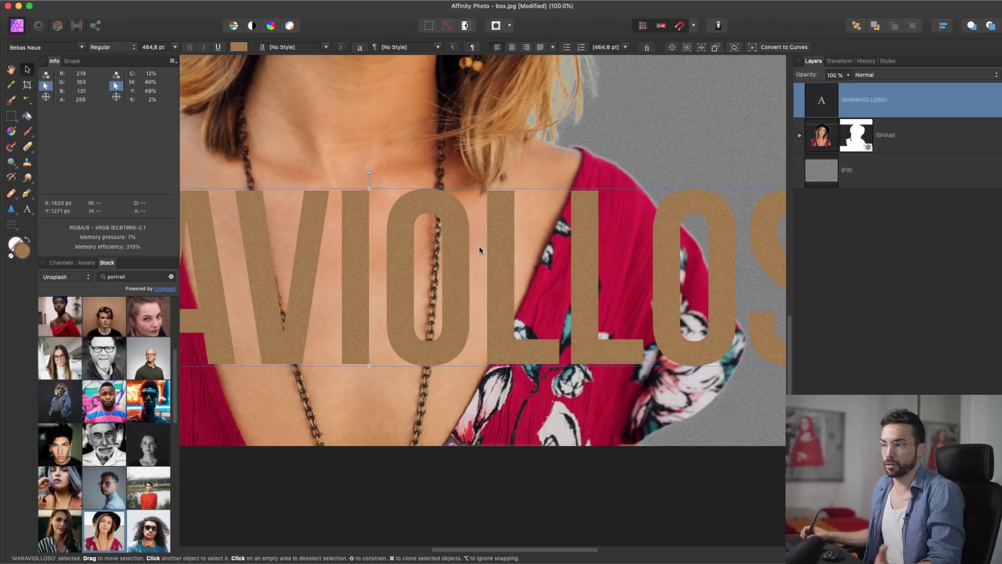
Raise the noise on the MARAVIOLLOSO text's brown colour to its maximum.
left_click(238, 48)
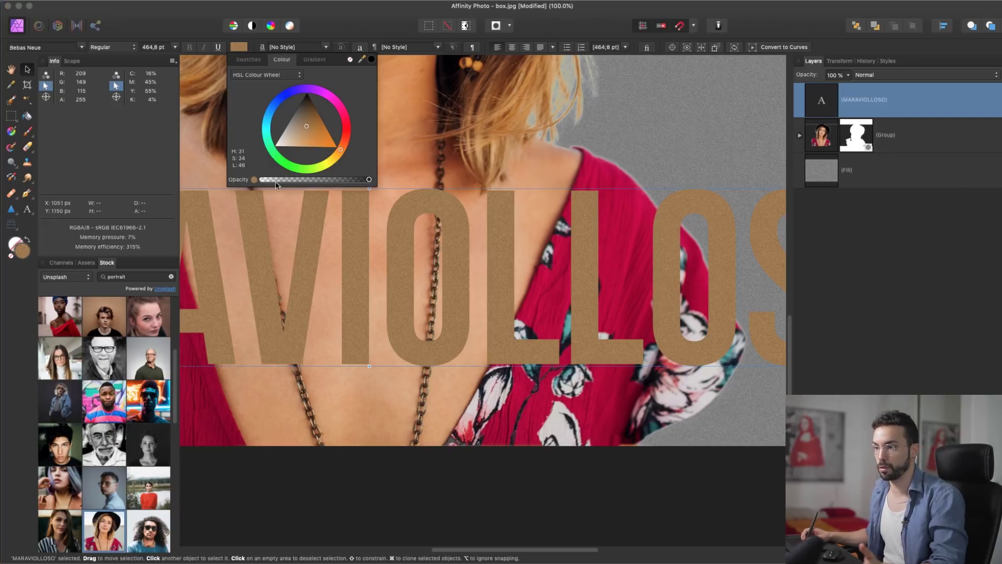
left_click(239, 180)
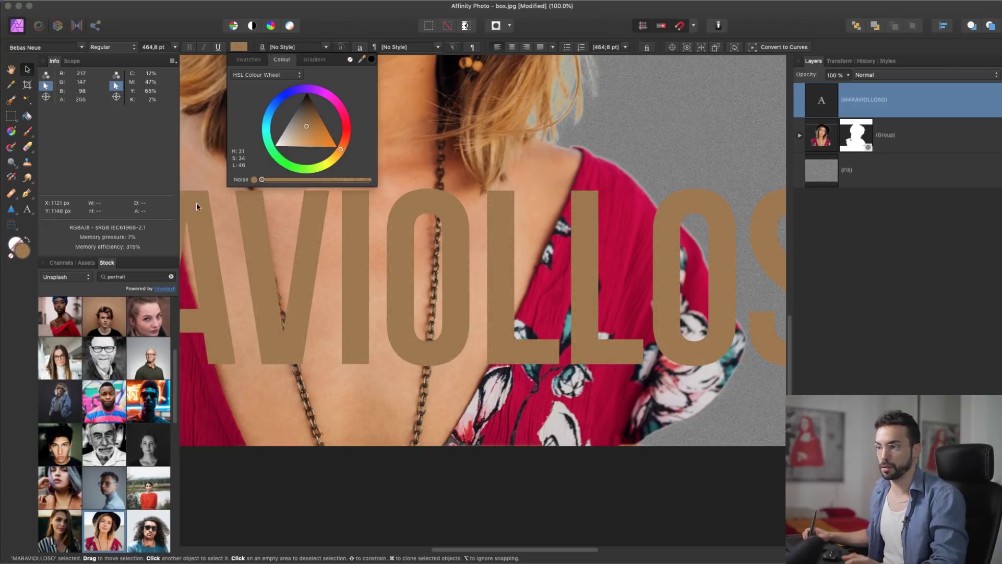
left_click_drag(270, 181, 443, 176)
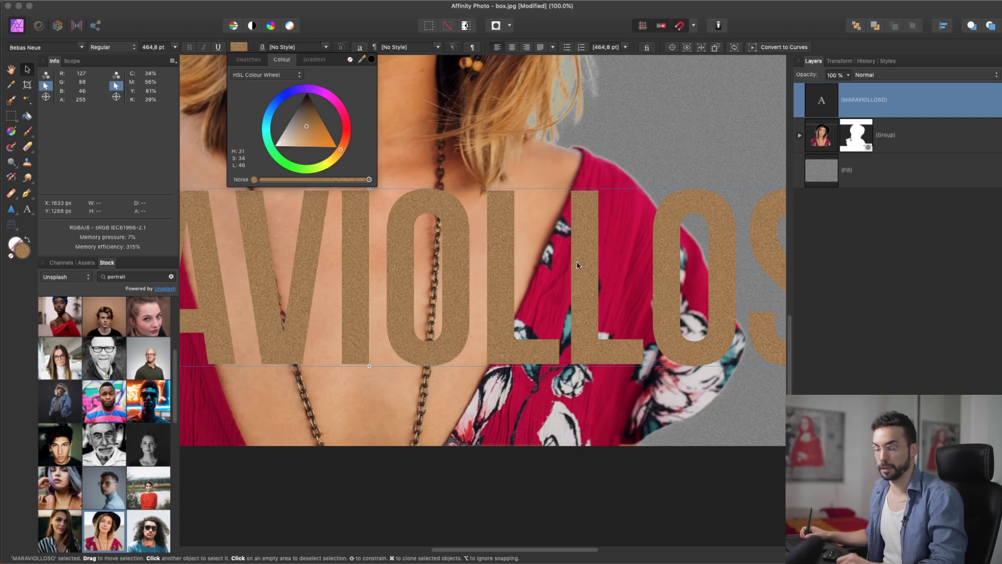
left_click(557, 226)
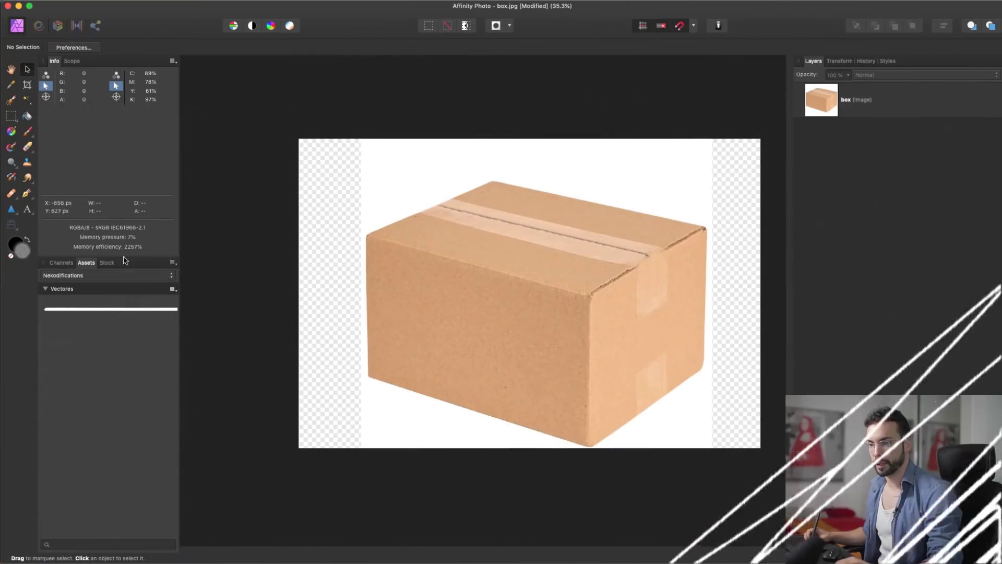
Place the white line vector from the Nekodifications assets on the box image and scale it across the box's two visible sides.
left_click(107, 264)
left_click(87, 264)
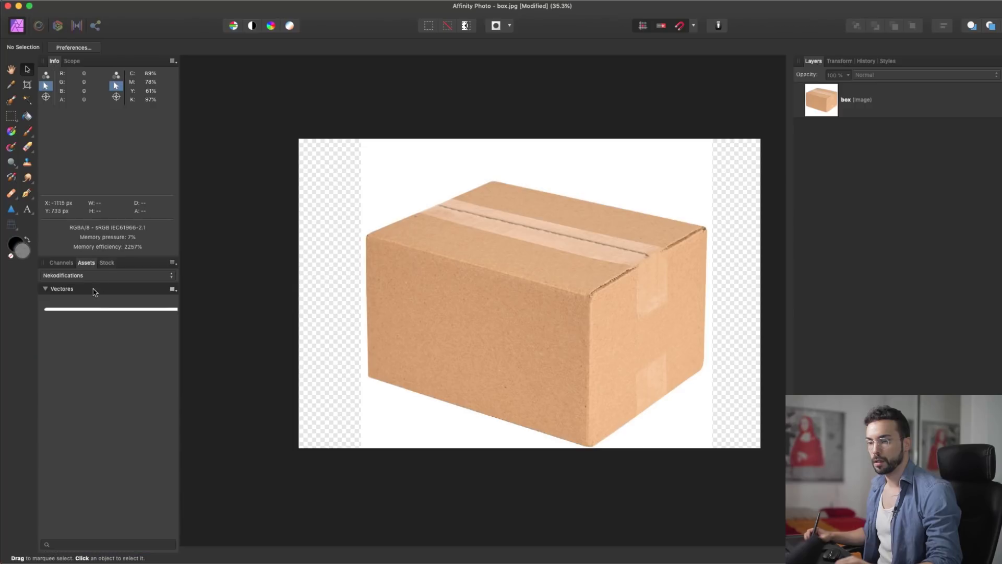
left_click_drag(96, 308, 543, 313)
left_click_drag(720, 308, 628, 338)
left_click(650, 323)
left_click(641, 330)
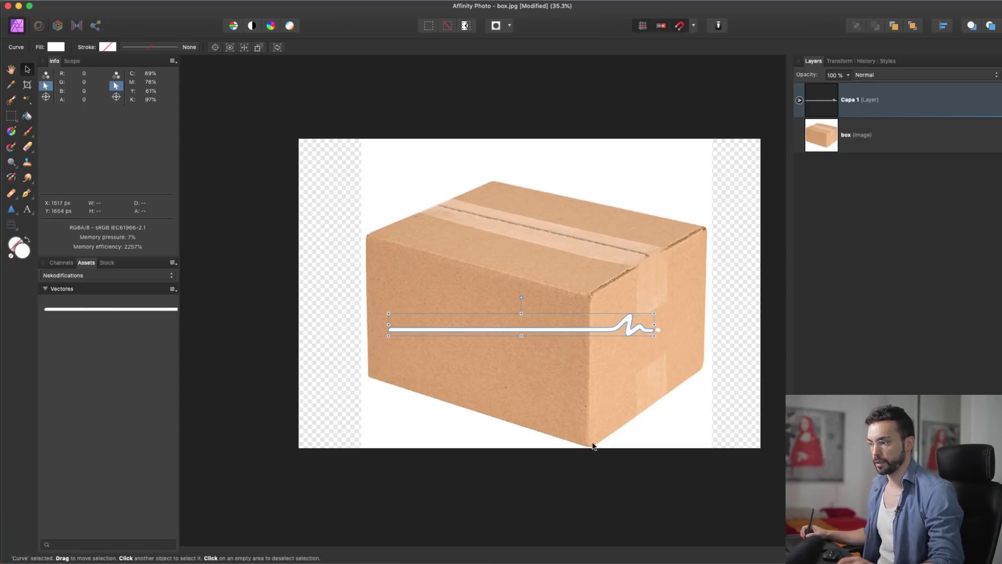
left_click(747, 296)
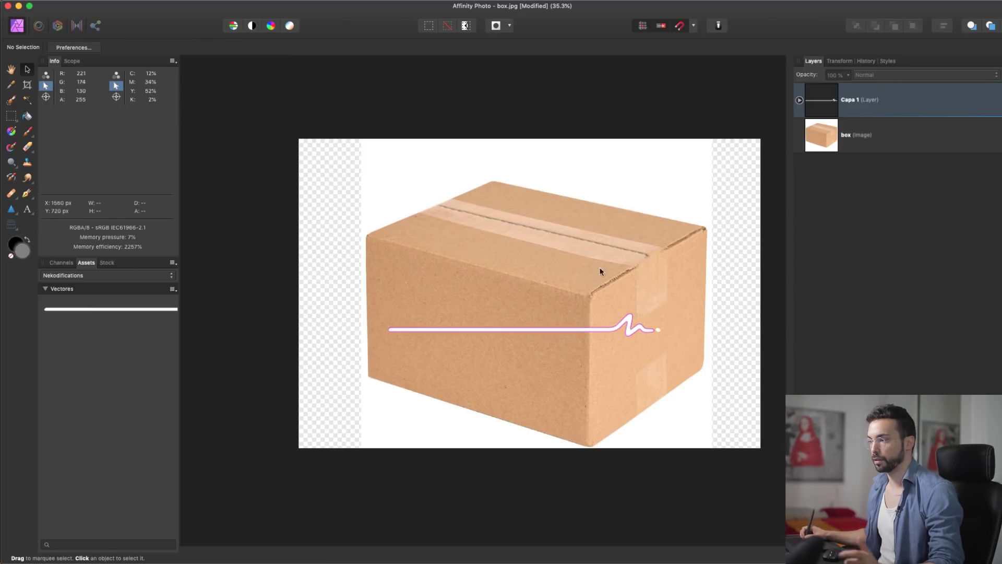
Apply a live Perspective filter to the Capa 1 layer and pull its four grid corners onto the box's front face.
left_click(864, 107)
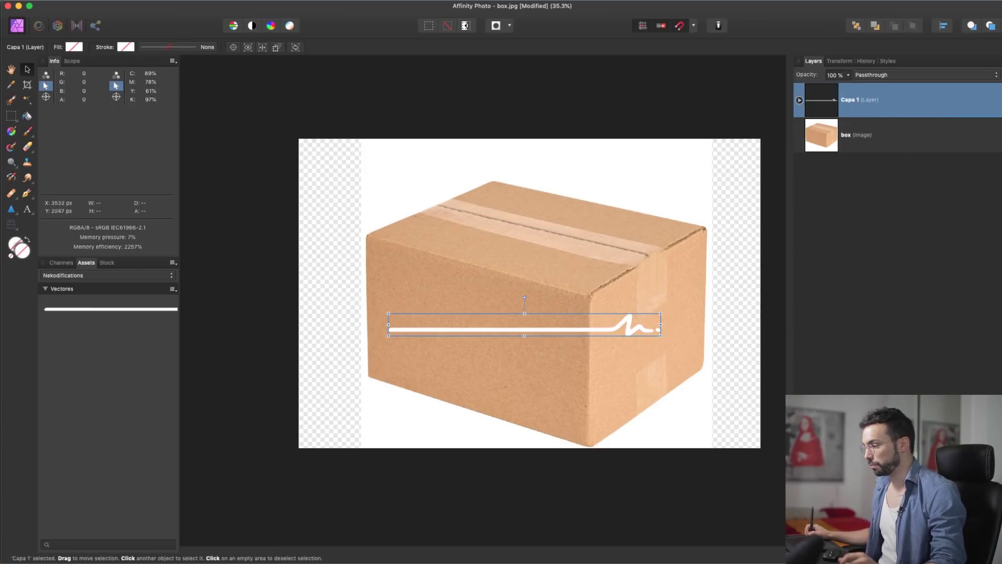
left_click(967, 546)
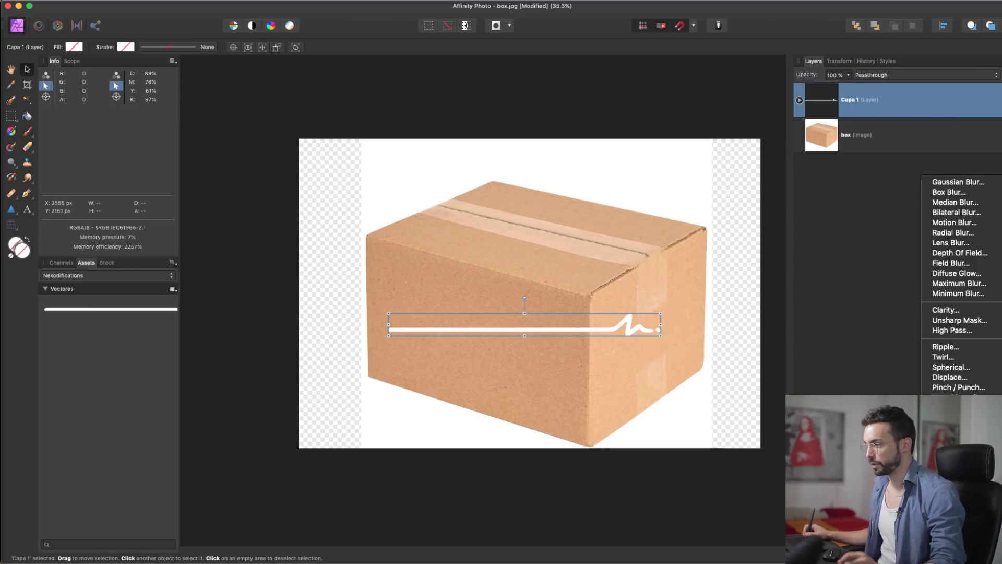
left_click(951, 398)
left_click_drag(661, 314, 582, 296)
left_click_drag(386, 313, 368, 237)
left_click_drag(386, 337, 368, 374)
left_click_drag(660, 337, 582, 391)
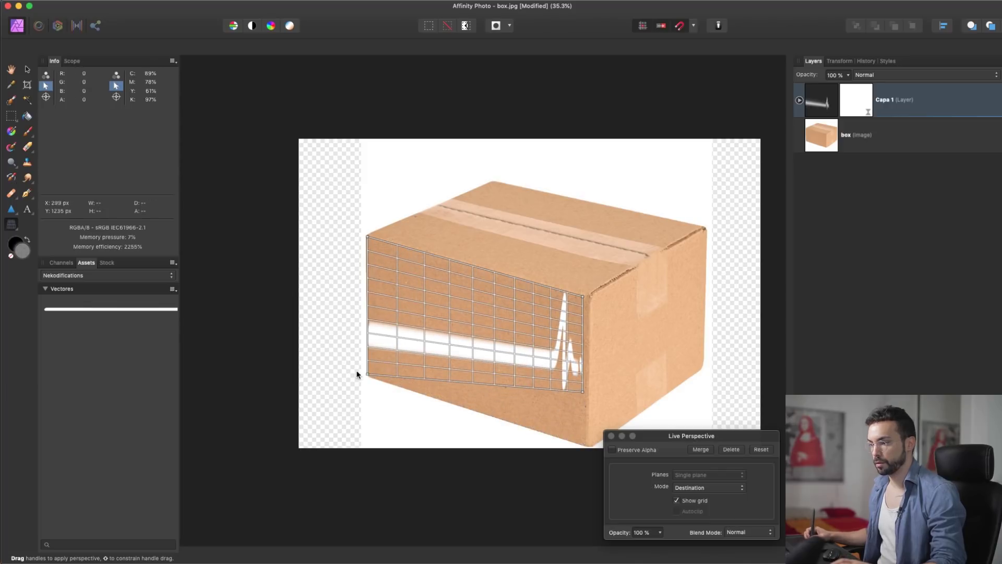
Raise the perspective grid's two lower corners so the white line runs parallel to the front face's upper edge.
left_click_drag(365, 373, 366, 319)
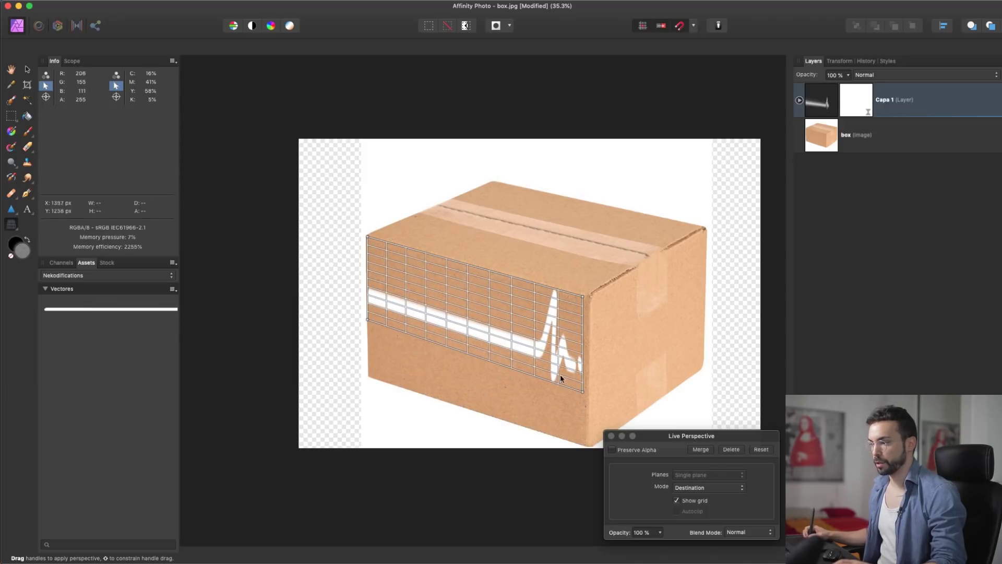
left_click_drag(584, 394, 584, 340)
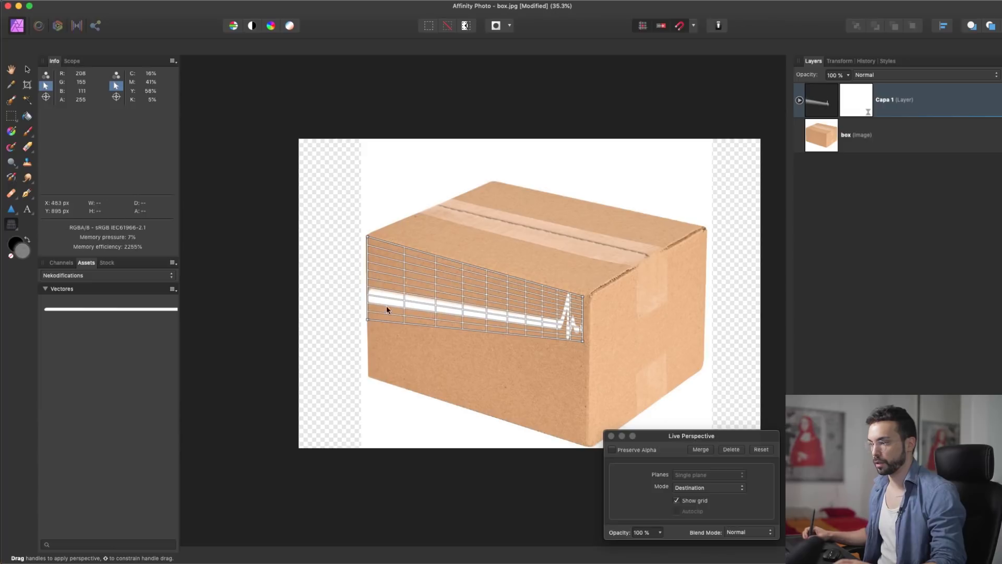
left_click_drag(367, 320, 377, 287)
key("v")
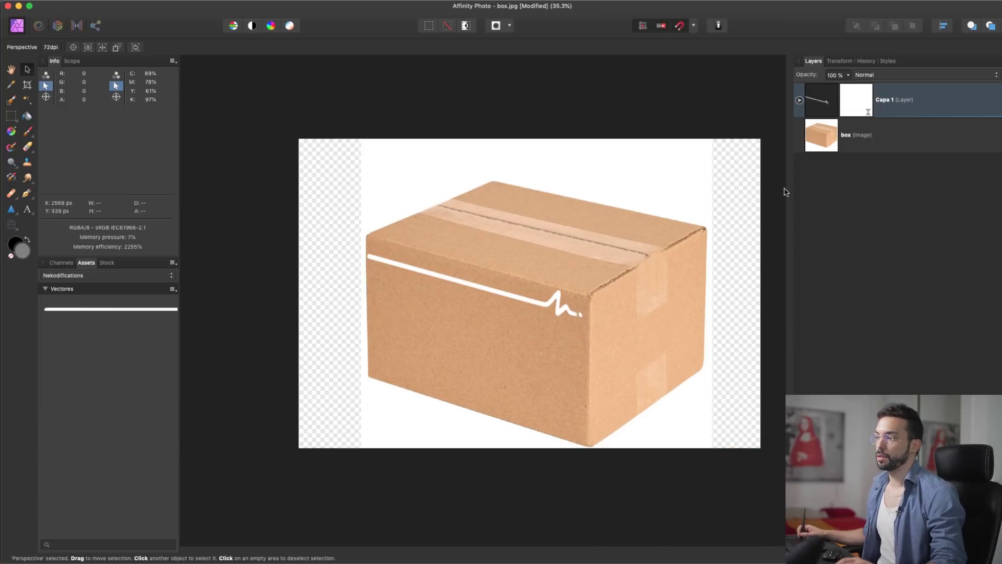
Move the Capa 1 layer down to the middle of the box's front face and scale it smaller.
left_click(819, 117)
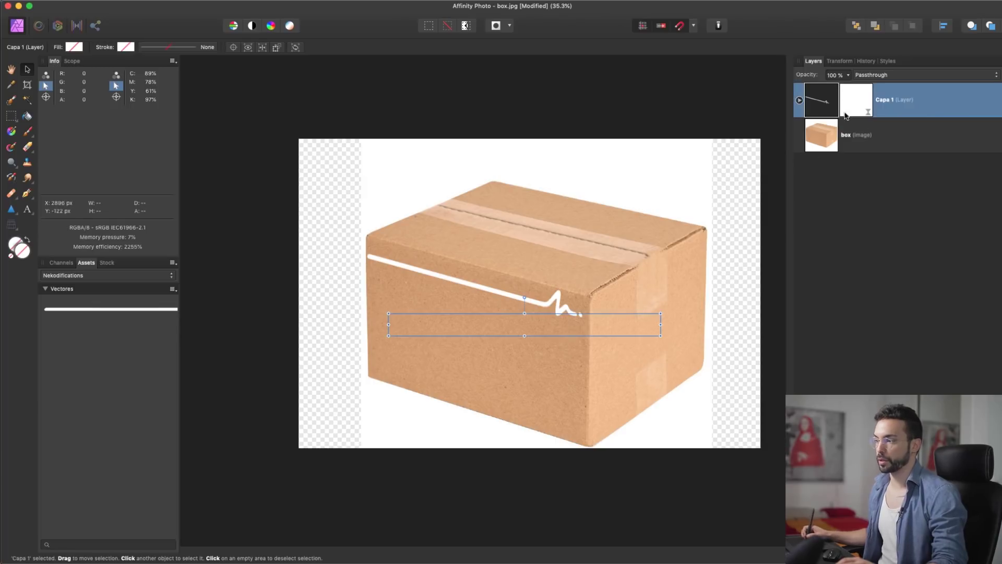
left_click_drag(590, 332, 591, 390)
left_click_drag(662, 376, 580, 383)
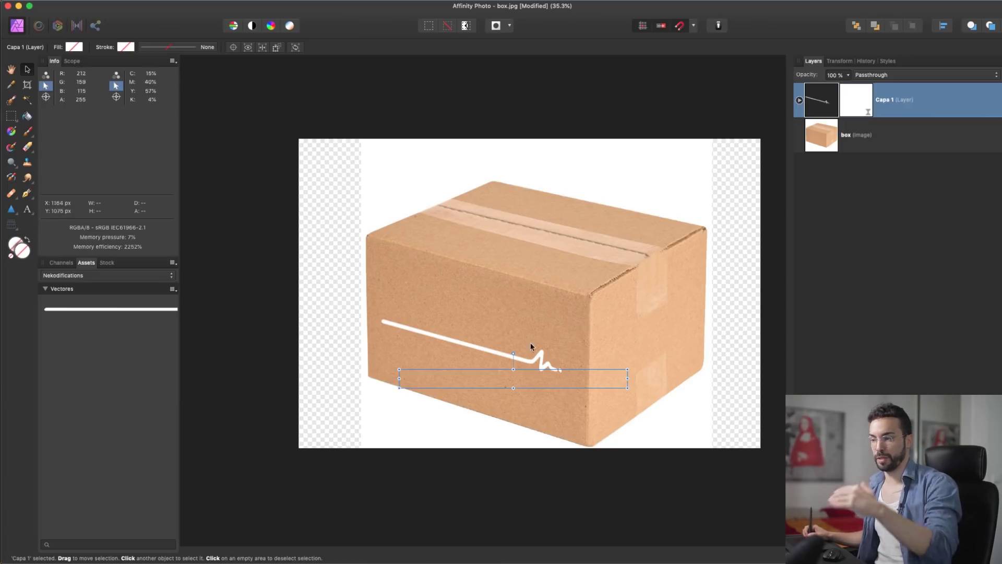
Nudge the Capa 1 layer slightly upward on the box's front face and clear the selection.
left_click_drag(534, 382, 533, 381)
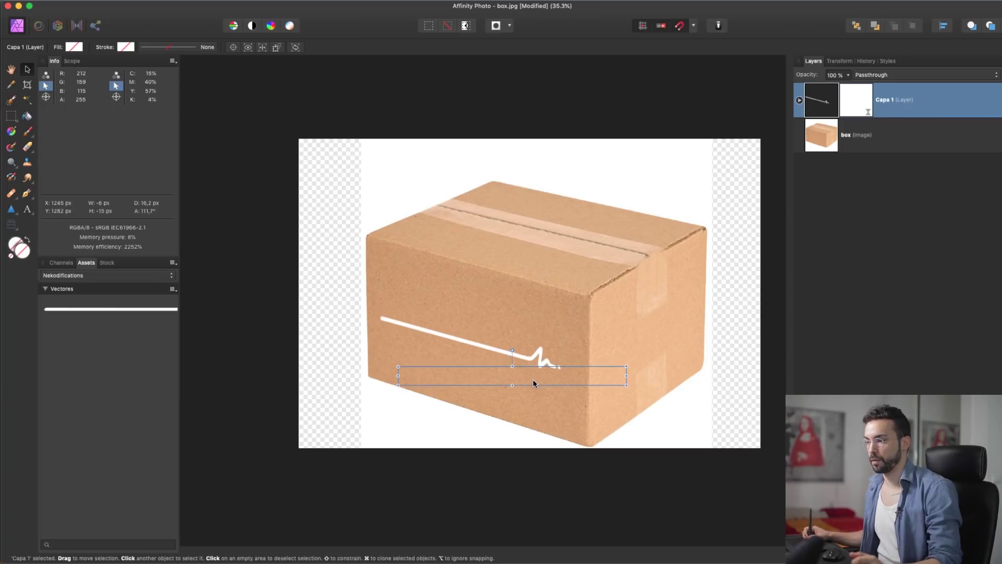
left_click(730, 317)
left_click(518, 362)
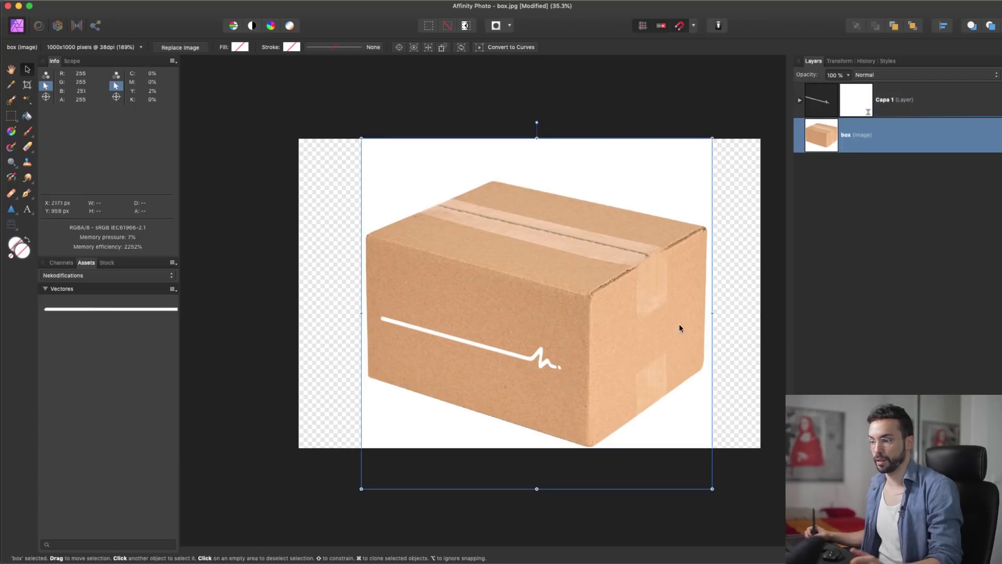
left_click(441, 500)
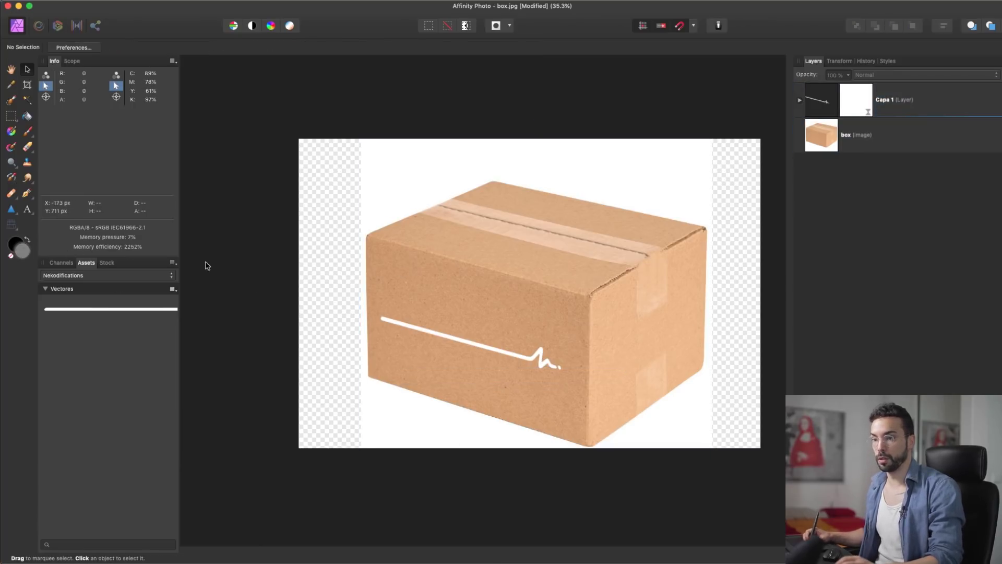
Draw a large grey Double Star shape over the box and move it up toward the middle of the image.
left_click_drag(12, 212, 42, 314)
left_click_drag(495, 196, 705, 406)
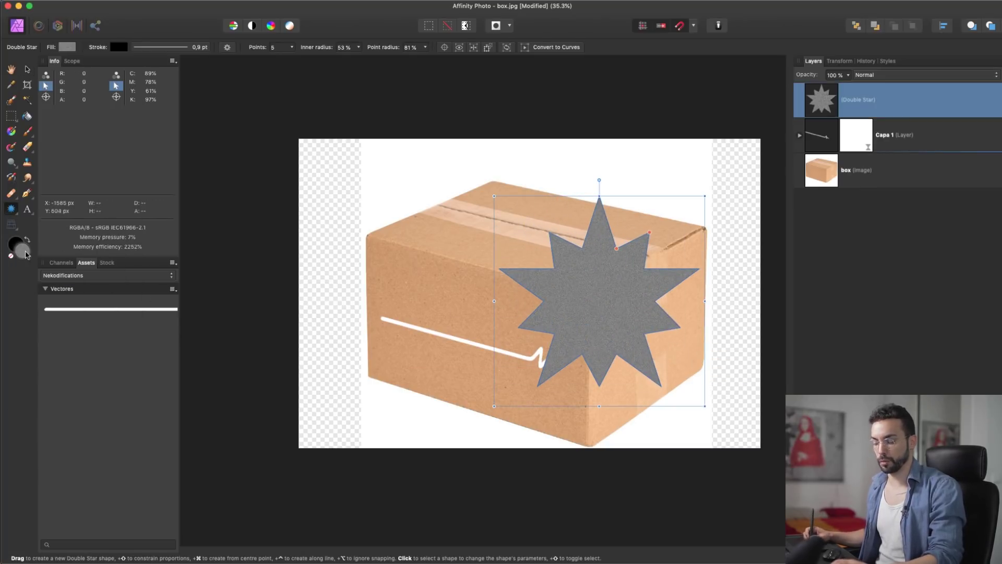
key("v")
left_click_drag(669, 316, 590, 279)
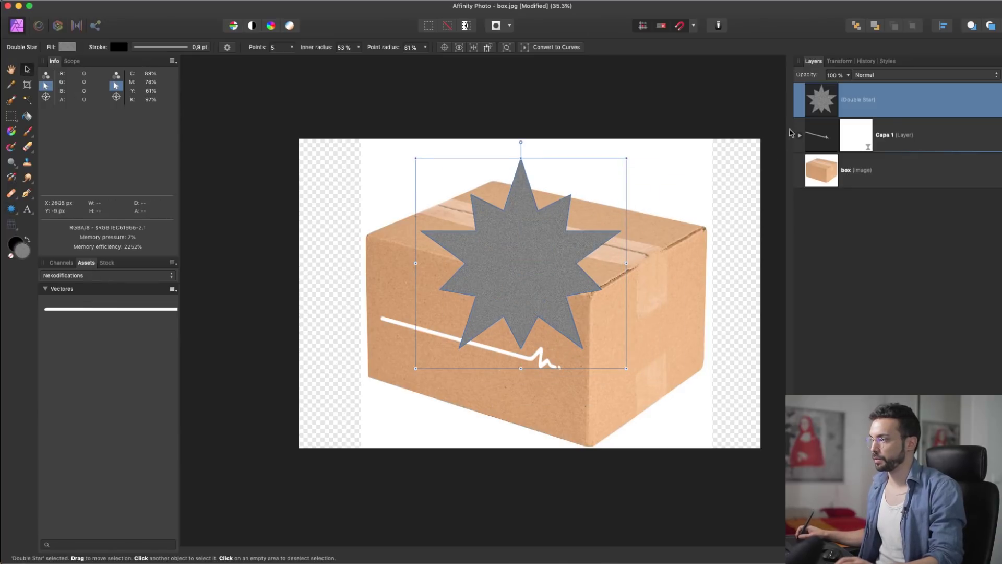
Nest the Double Star inside the Capa 1 layer, then scale it down and place it above the white line's starting end.
left_click_drag(870, 165, 870, 158)
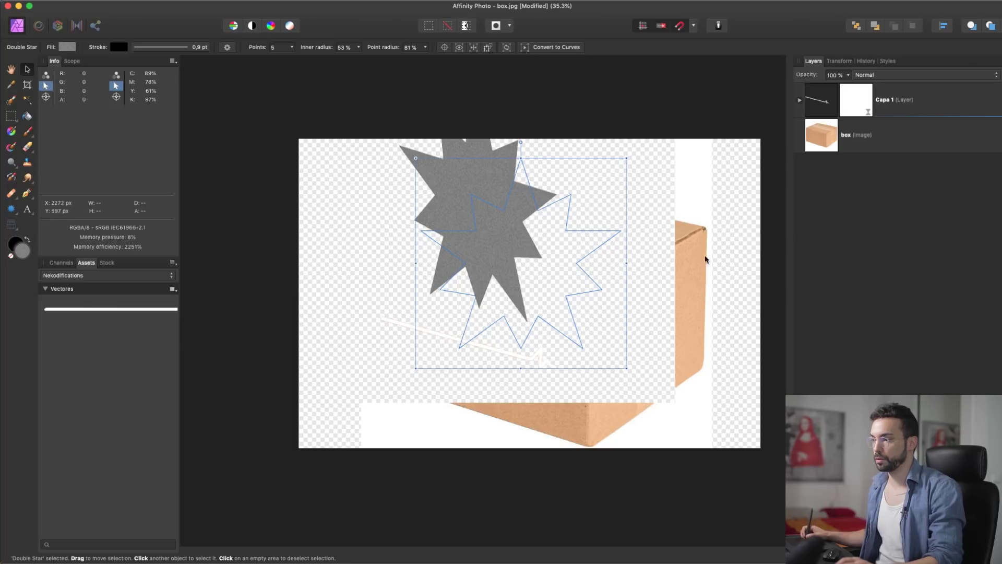
left_click_drag(498, 240, 510, 336)
mouse_move(638, 260)
left_mouse_down()
mouse_move(500, 321)
mouse_move(510, 341)
mouse_move(506, 386)
mouse_move(481, 413)
mouse_move(515, 381)
mouse_move(447, 346)
mouse_move(424, 363)
left_mouse_up()
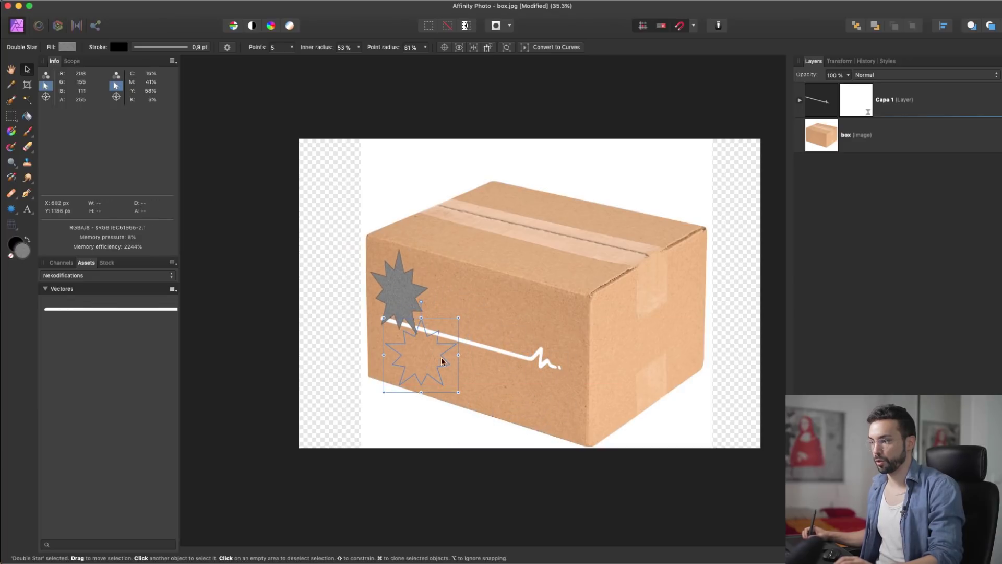
left_click_drag(461, 317, 435, 342)
left_click_drag(408, 374, 414, 356)
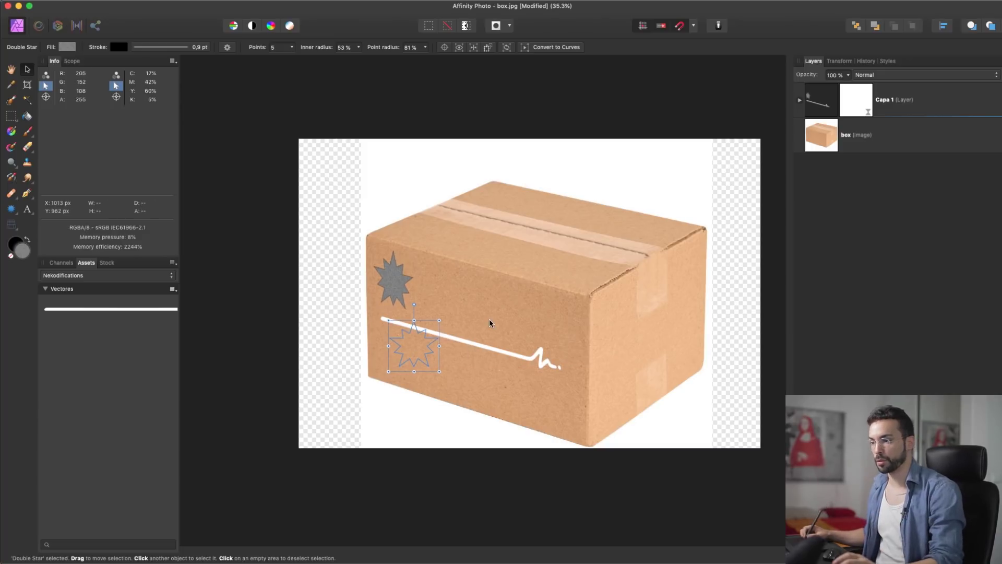
left_click(433, 190)
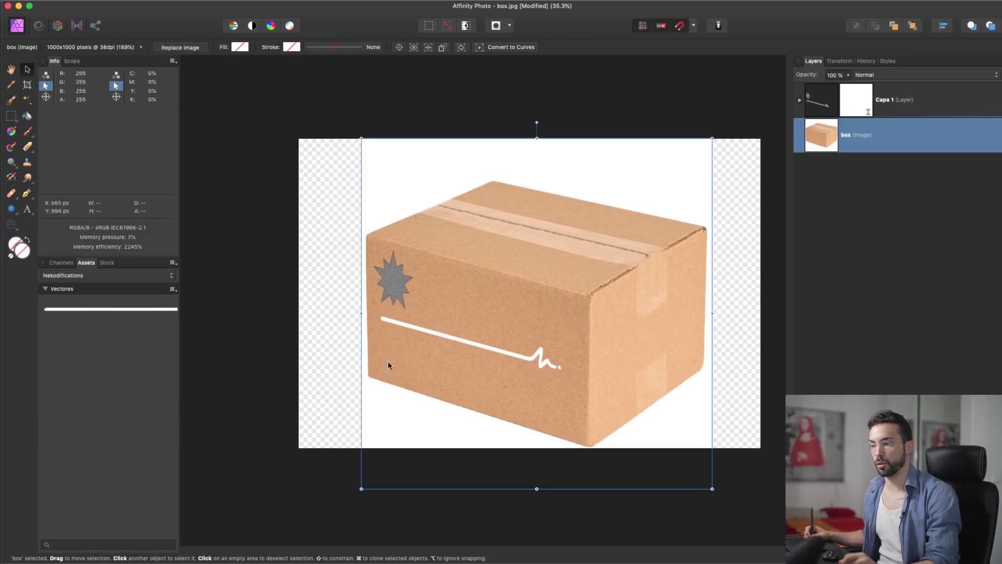
Reopen the live Perspective filter inside the Capa 1 layer and adjust the far end of its grid near the box's front edge.
left_click(800, 100)
left_click(838, 139)
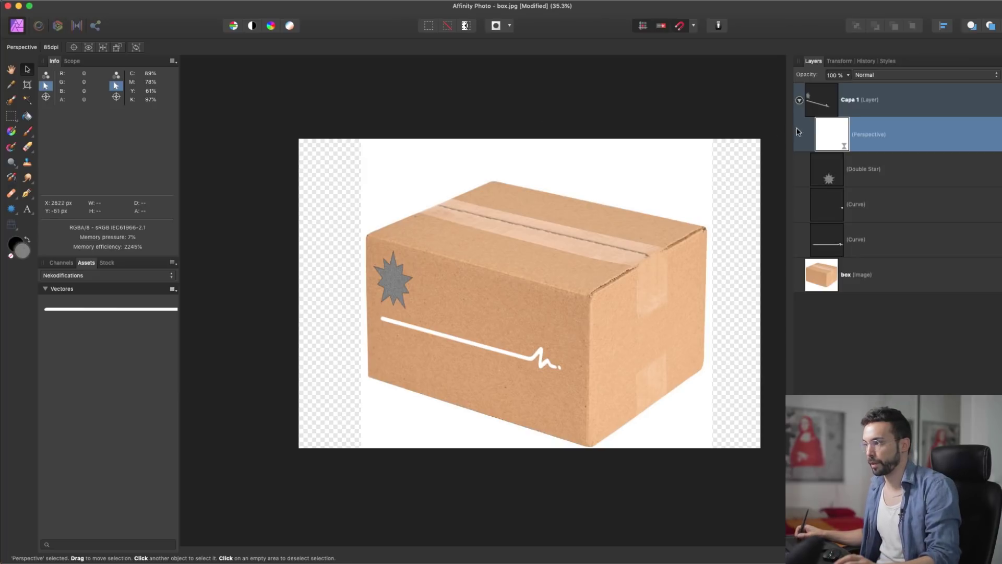
double_click(832, 137)
mouse_move(561, 351)
left_mouse_down()
mouse_move(587, 320)
mouse_move(604, 322)
mouse_move(516, 350)
mouse_move(574, 361)
left_mouse_up()
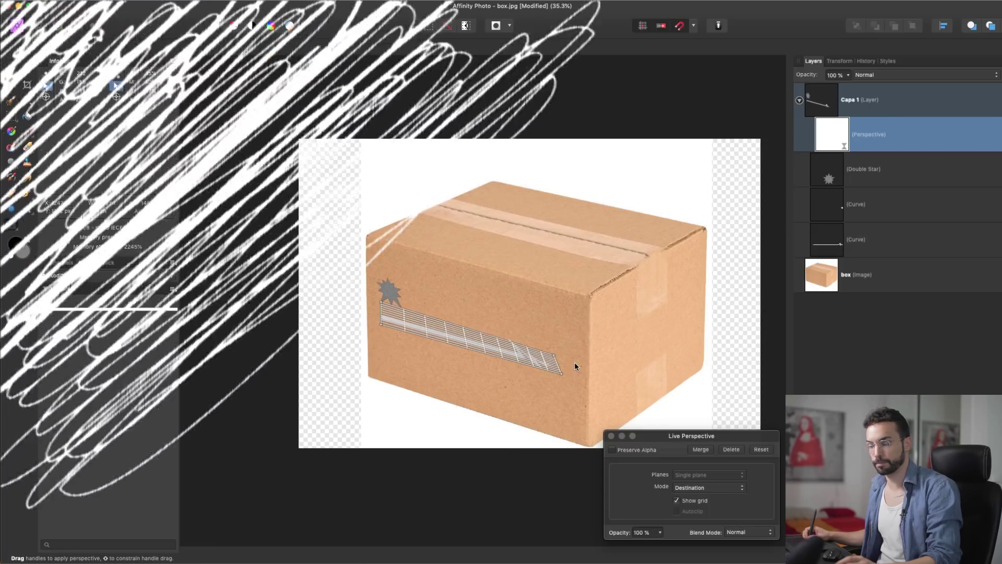